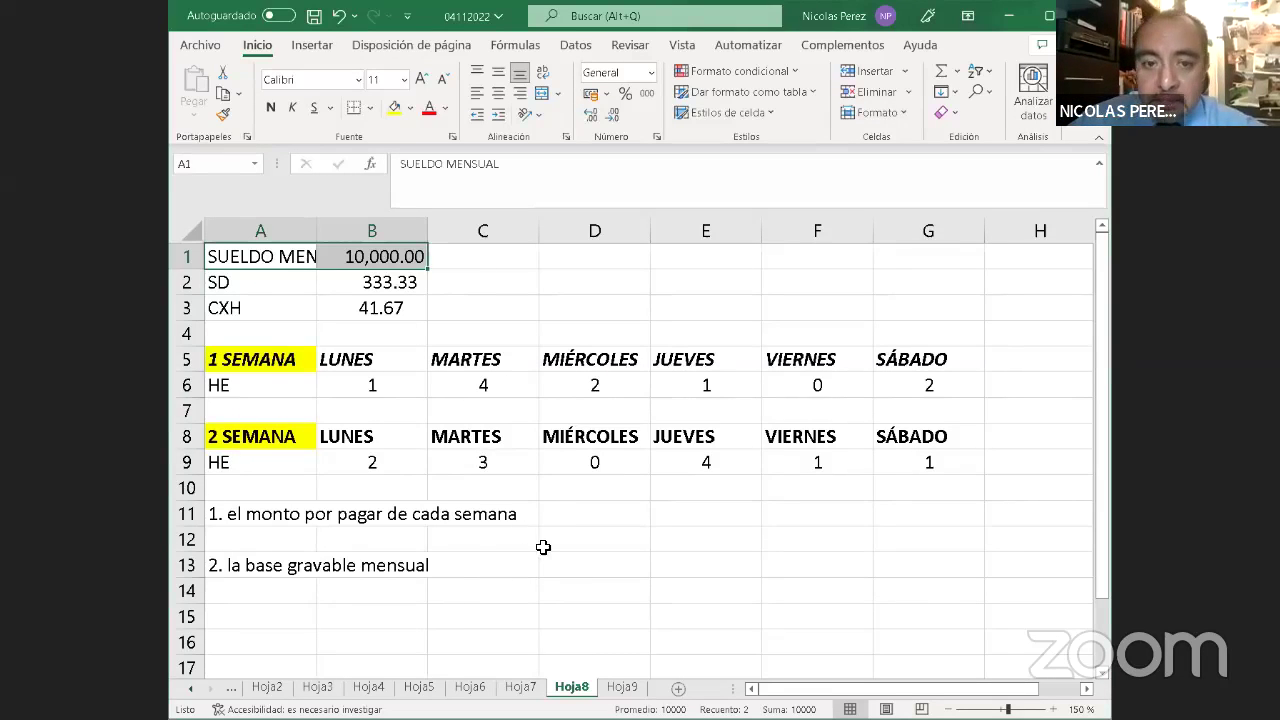
Insert three blank rows between the first week's hours and the 2 SEMANA heading row
{"action": "left_click", "coordinate": [543, 432]}
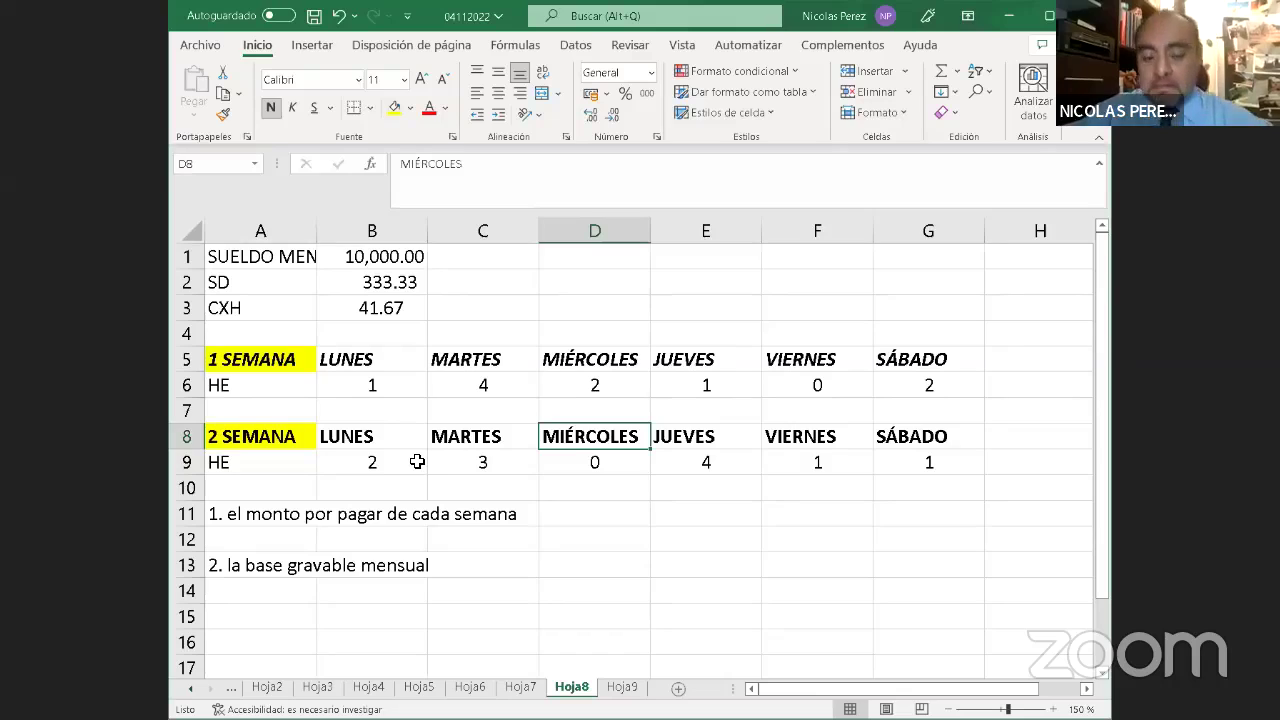
{"action": "left_click", "coordinate": [185, 438]}
{"action": "right_click", "coordinate": [185, 441]}
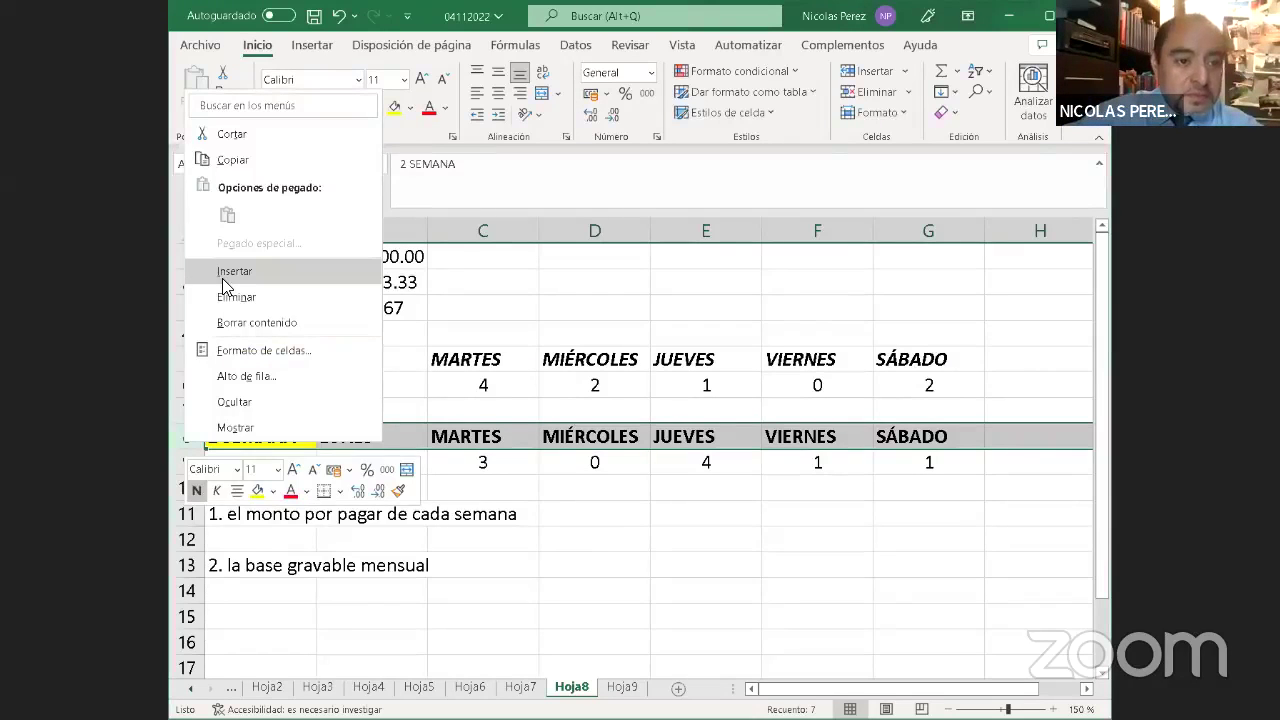
{"action": "left_click", "coordinate": [220, 282]}
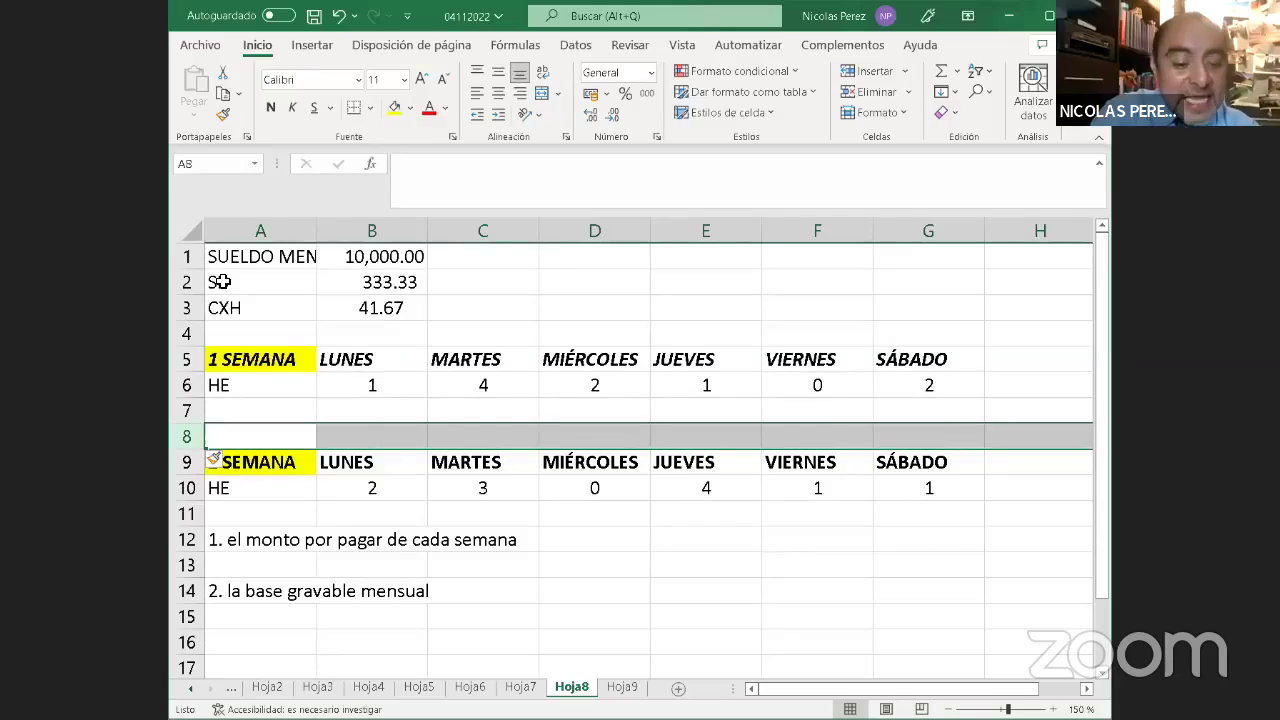
{"action": "left_click", "coordinate": [187, 413]}
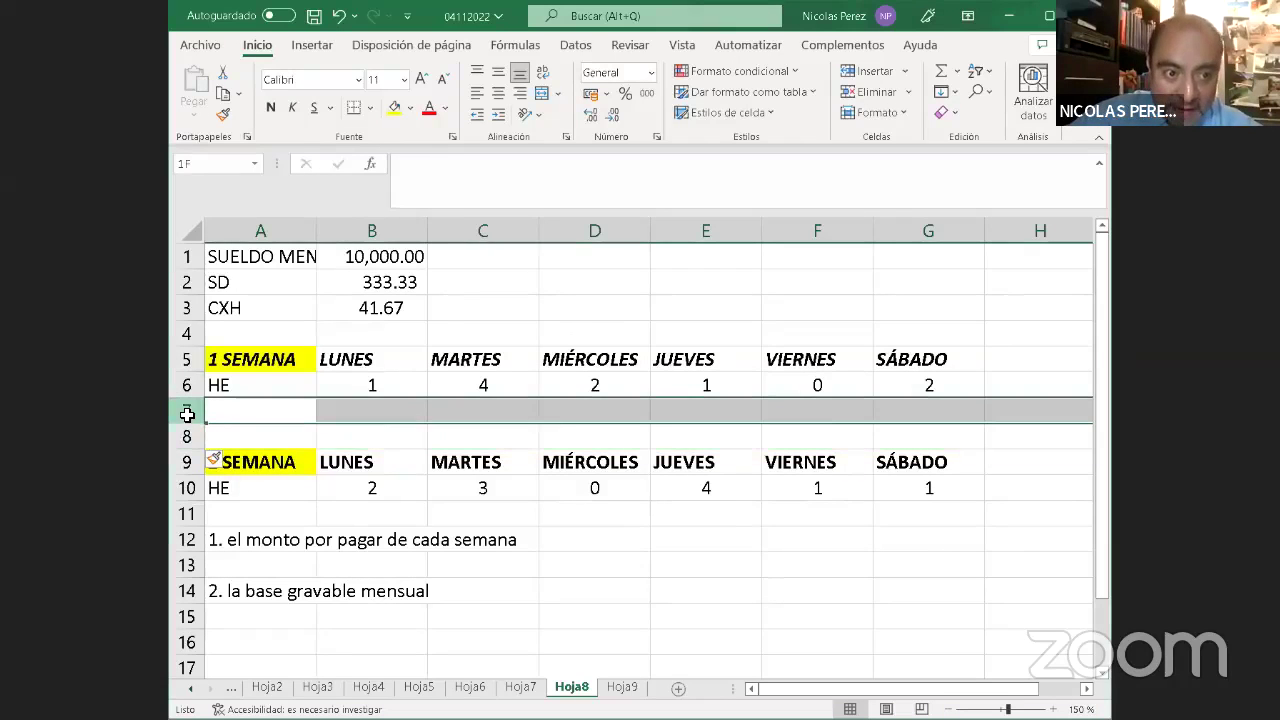
{"action": "left_click_drag", "start_coordinate": [185, 507], "coordinate": [182, 440]}
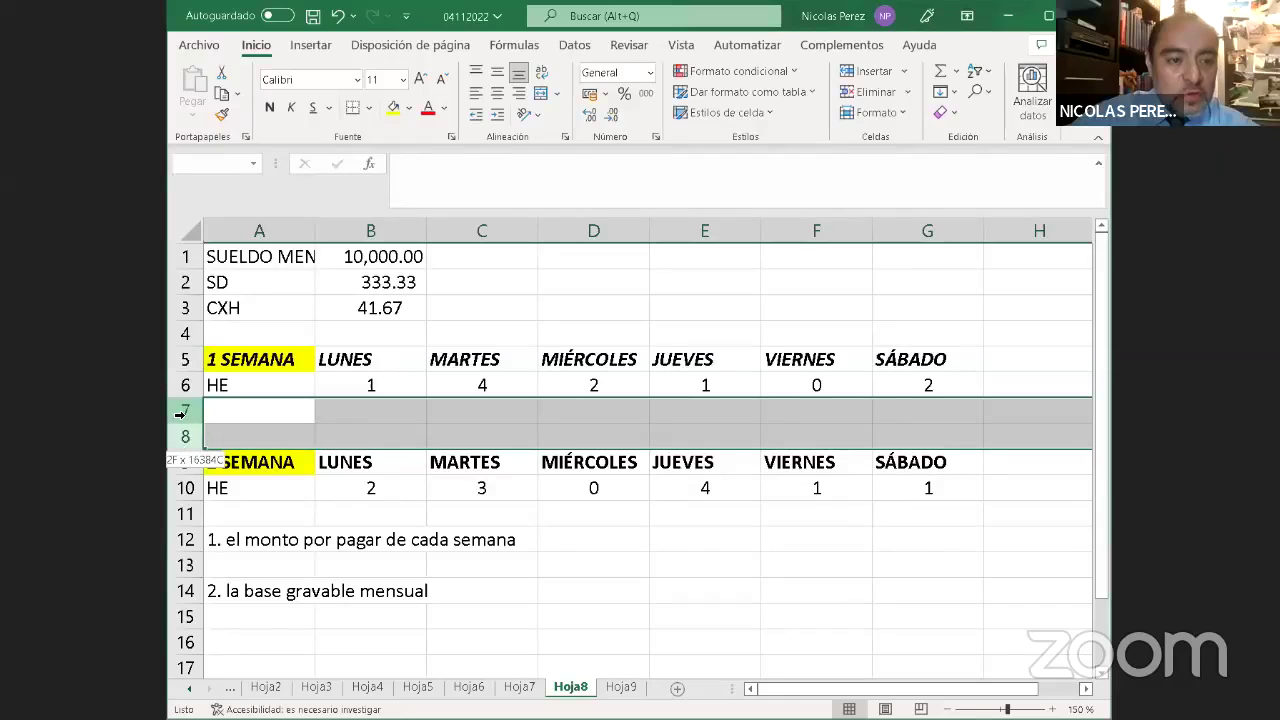
{"action": "right_click", "coordinate": [182, 414]}
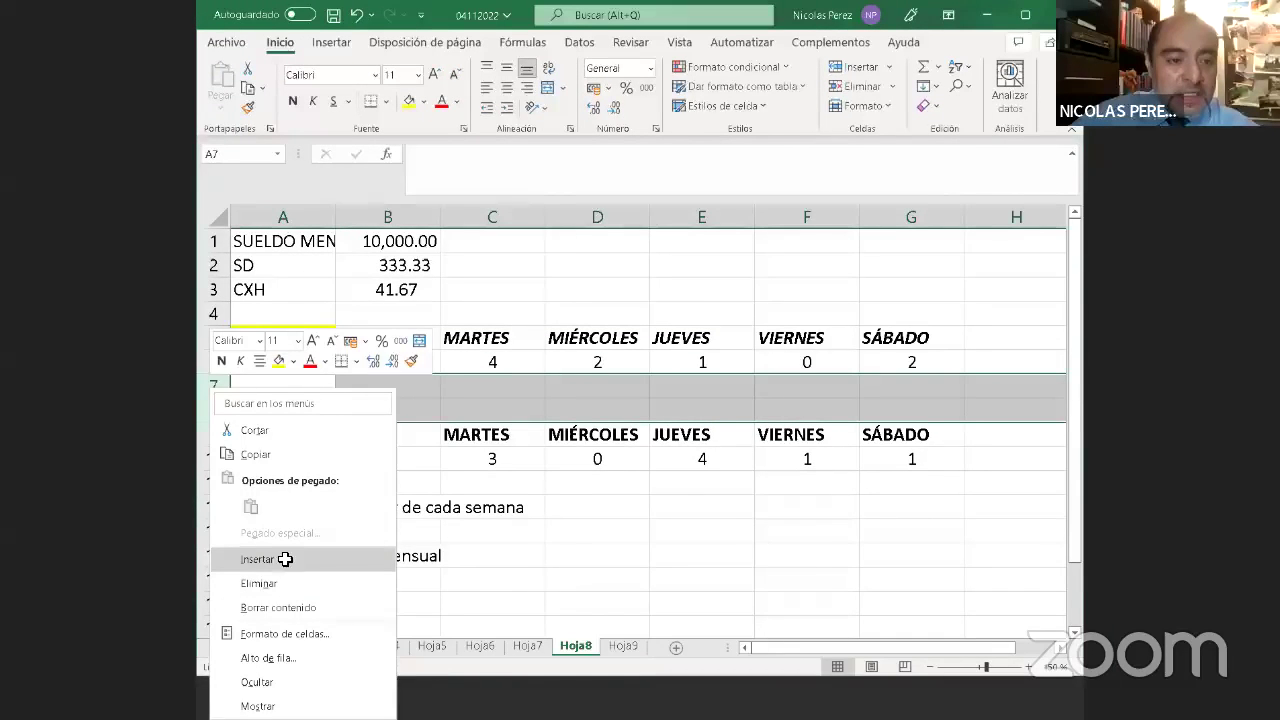
{"action": "left_click", "coordinate": [285, 559]}
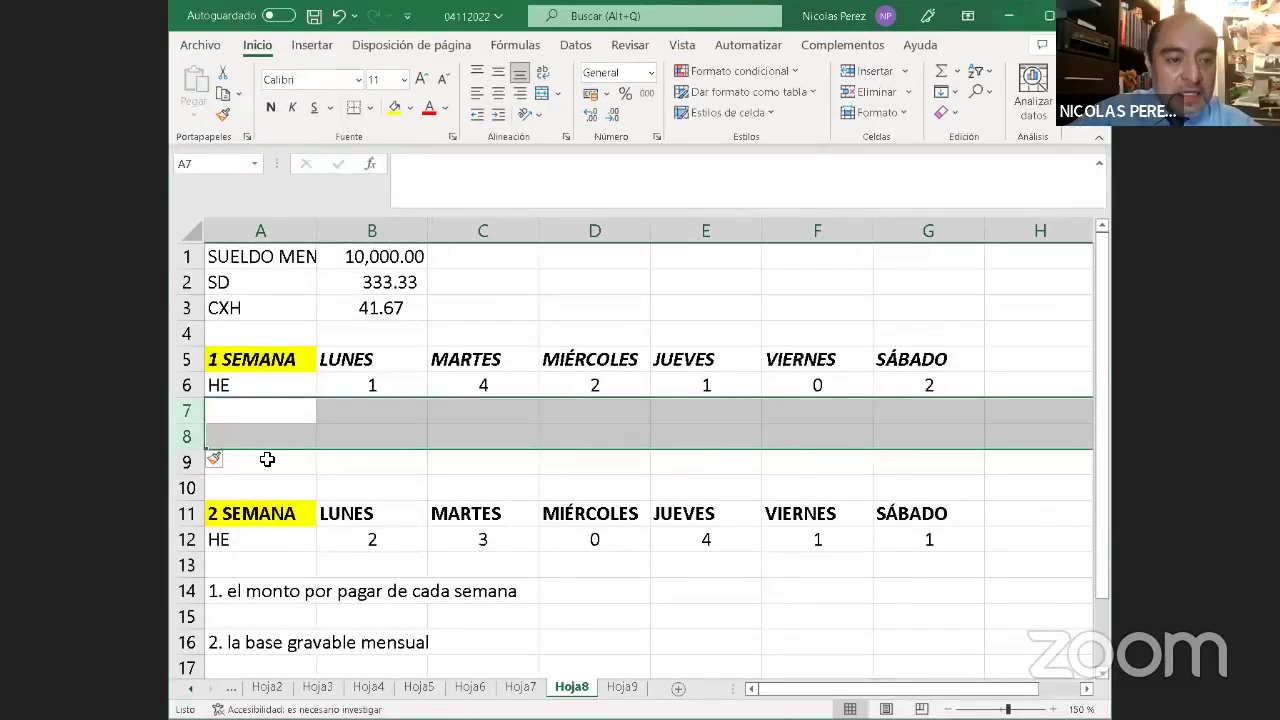
{"action": "left_click", "coordinate": [289, 427]}
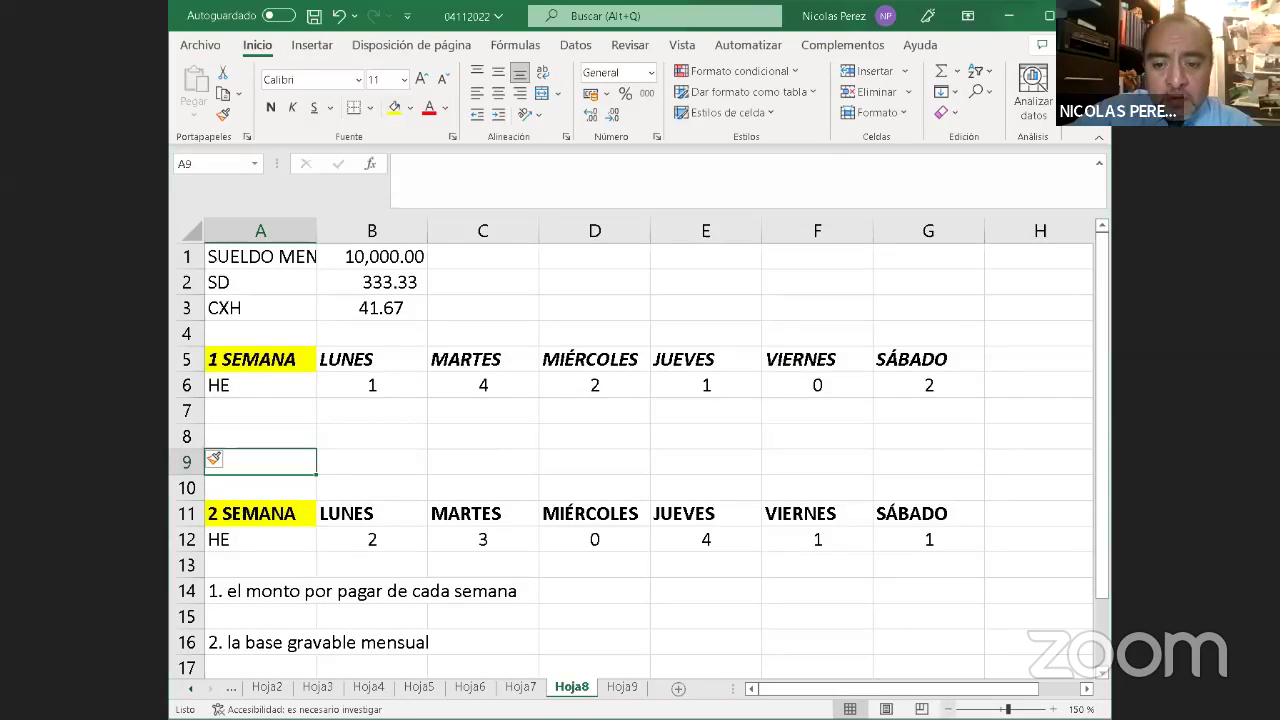
Enter the heading "A pagar" in cell H4, above and beside the first week's table
{"action": "left_click", "coordinate": [956, 709]}
{"action": "left_click", "coordinate": [956, 709]}
{"action": "left_click", "coordinate": [923, 320]}
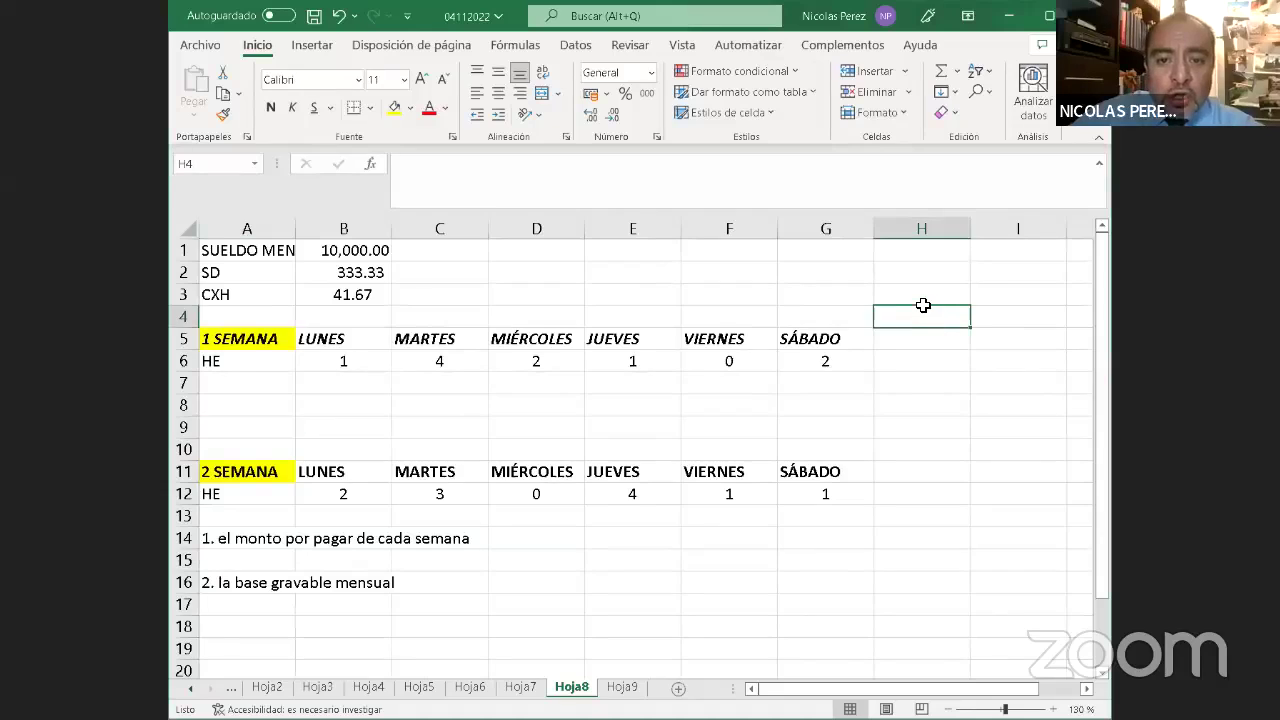
{"action": "left_click", "coordinate": [923, 298]}
{"action": "left_click", "coordinate": [923, 320]}
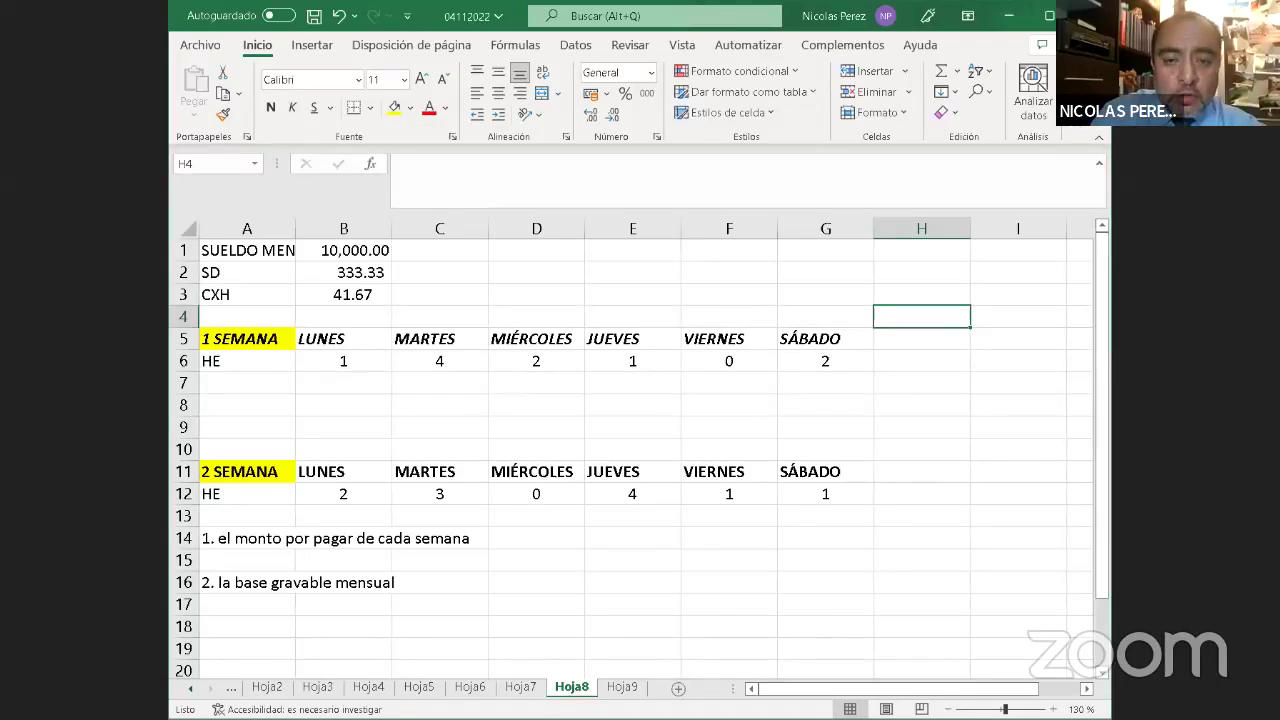
{"action": "type", "text": "A pag"}
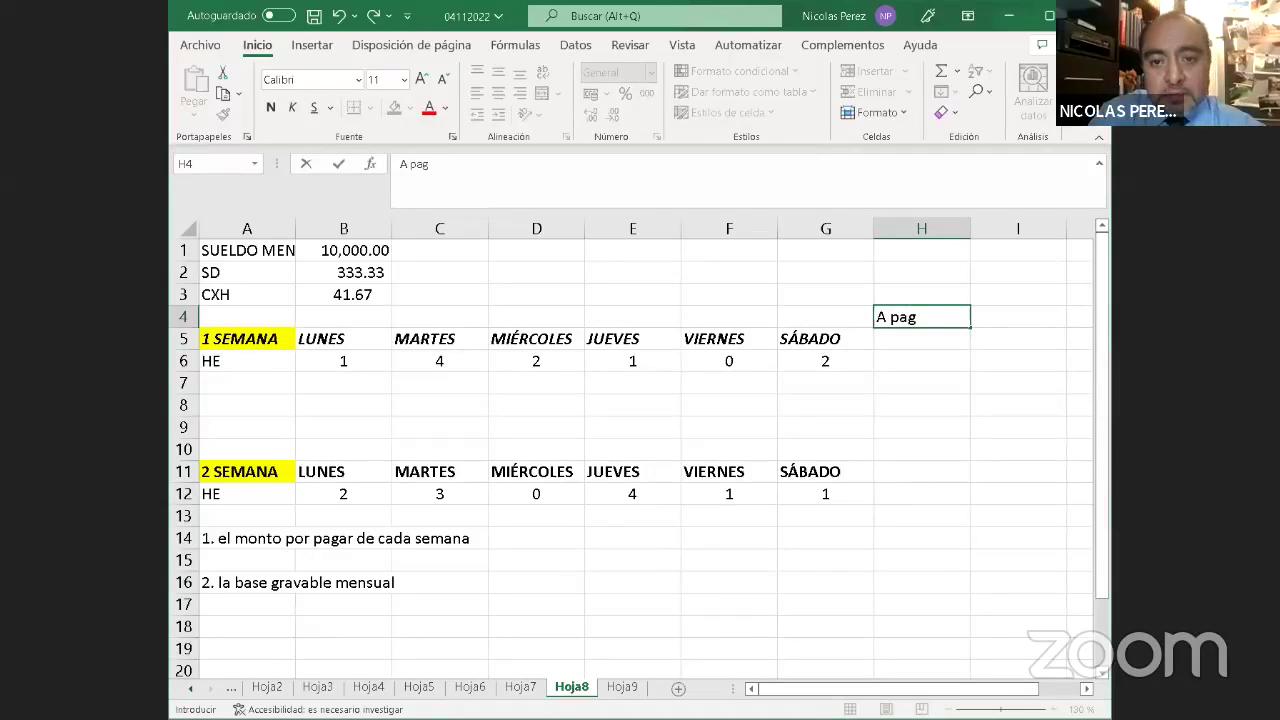
{"action": "type", "text": "ar"}
{"action": "key", "text": "Return"}
Enter the heading "BG" in cell I4, beside the A pagar heading
{"action": "left_click", "coordinate": [1018, 316]}
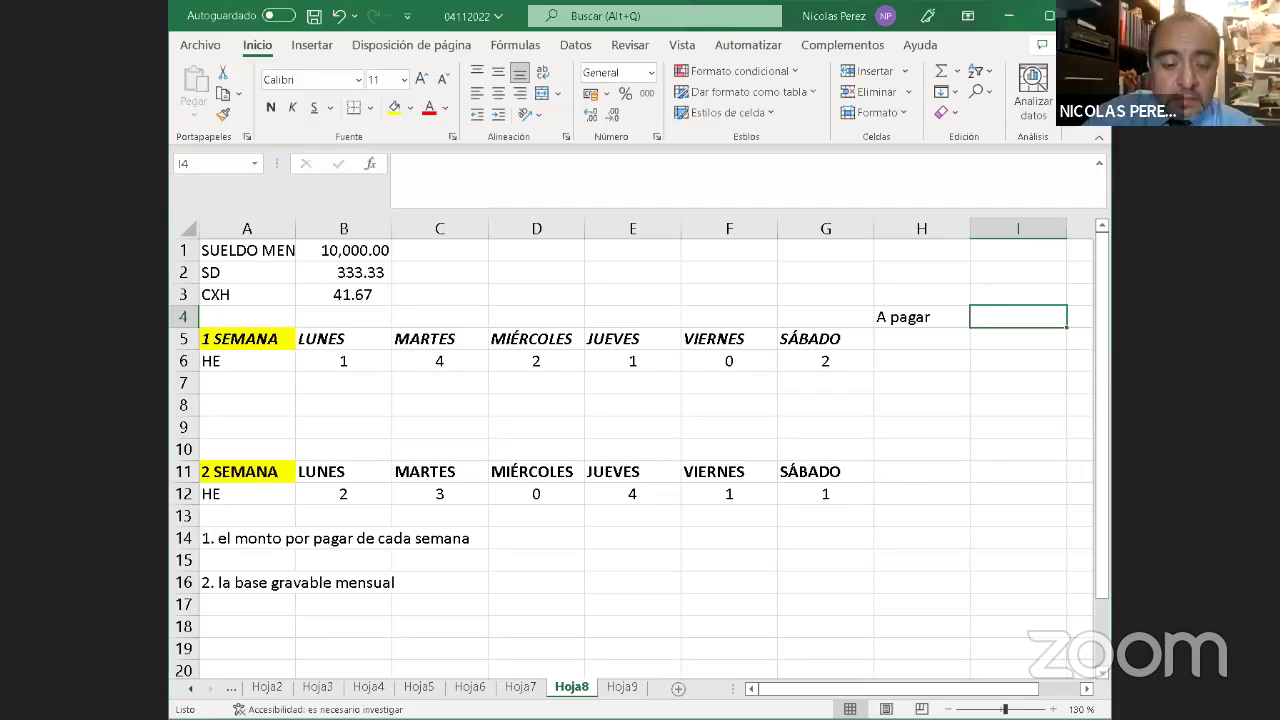
{"action": "type", "text": "BG"}
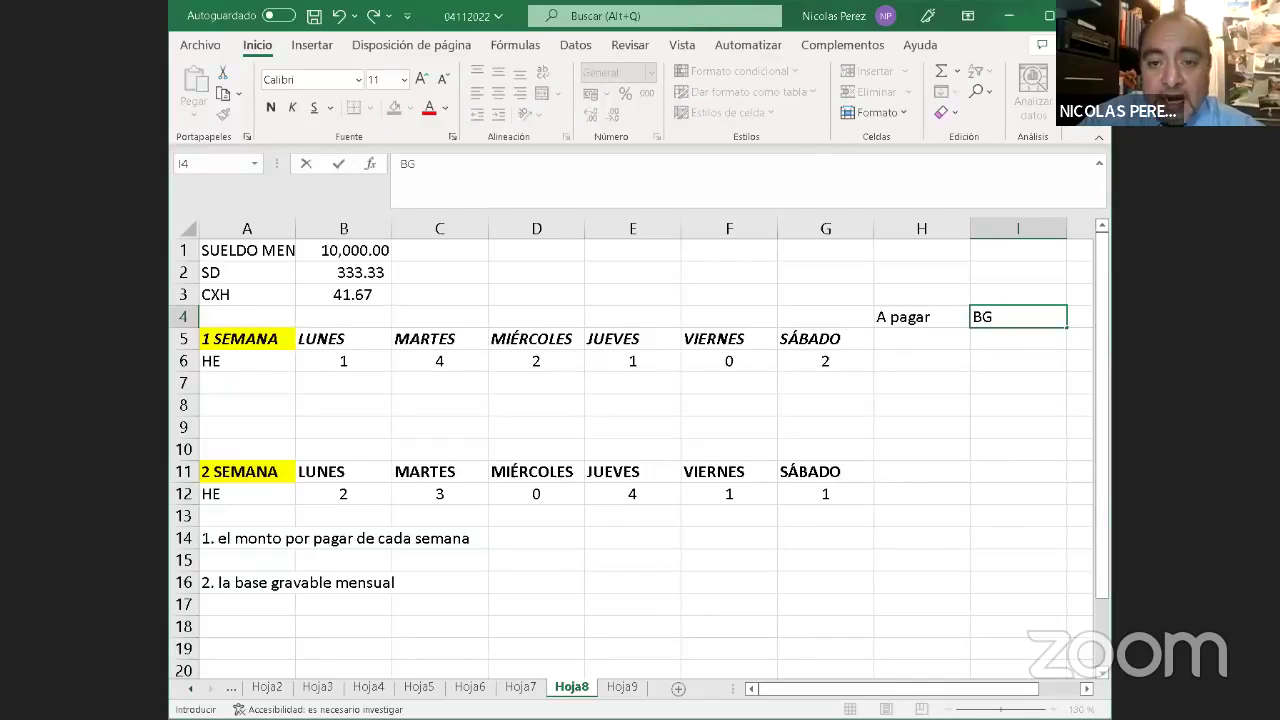
{"action": "type", "text": "4"}
{"action": "key", "text": "BackSpace"}
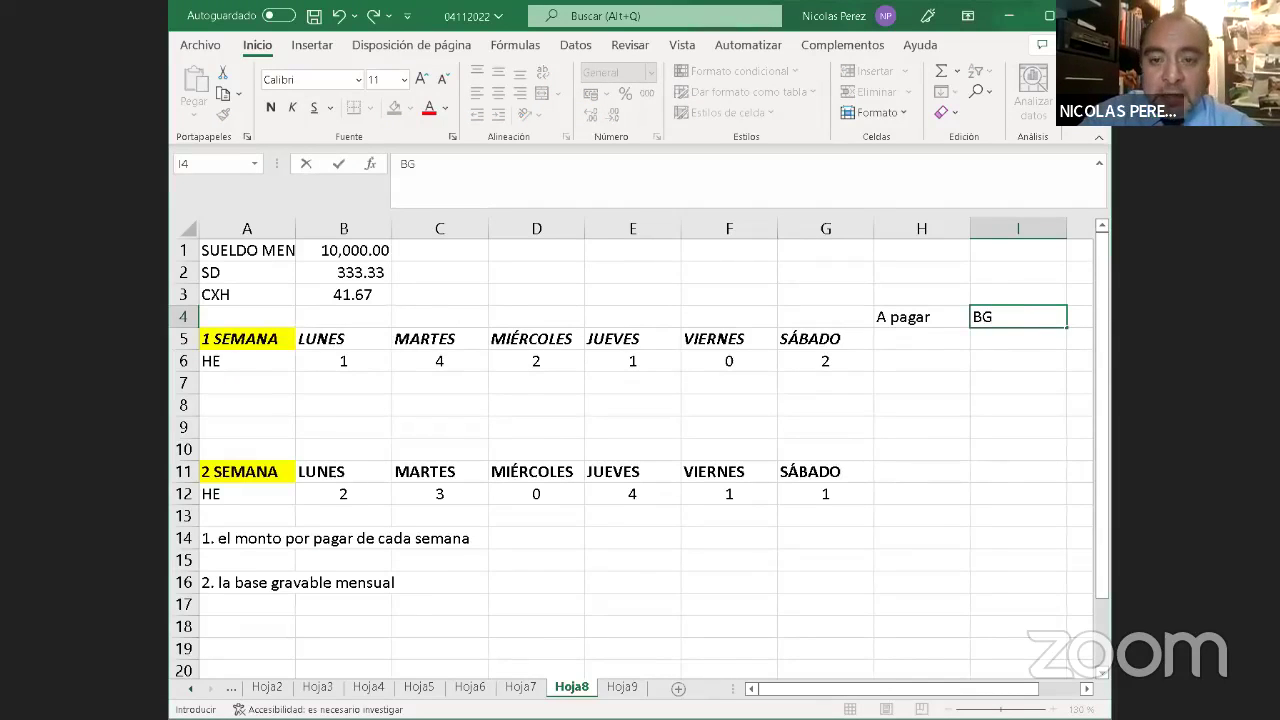
{"action": "key", "text": "Return"}
{"action": "left_click", "coordinate": [729, 338]}
{"action": "key", "text": "Left"}
{"action": "key", "text": "Left"}
{"action": "key", "text": "Left"}
{"action": "key", "text": "Left"}
{"action": "key", "text": "Left"}
{"action": "key", "text": "Down"}
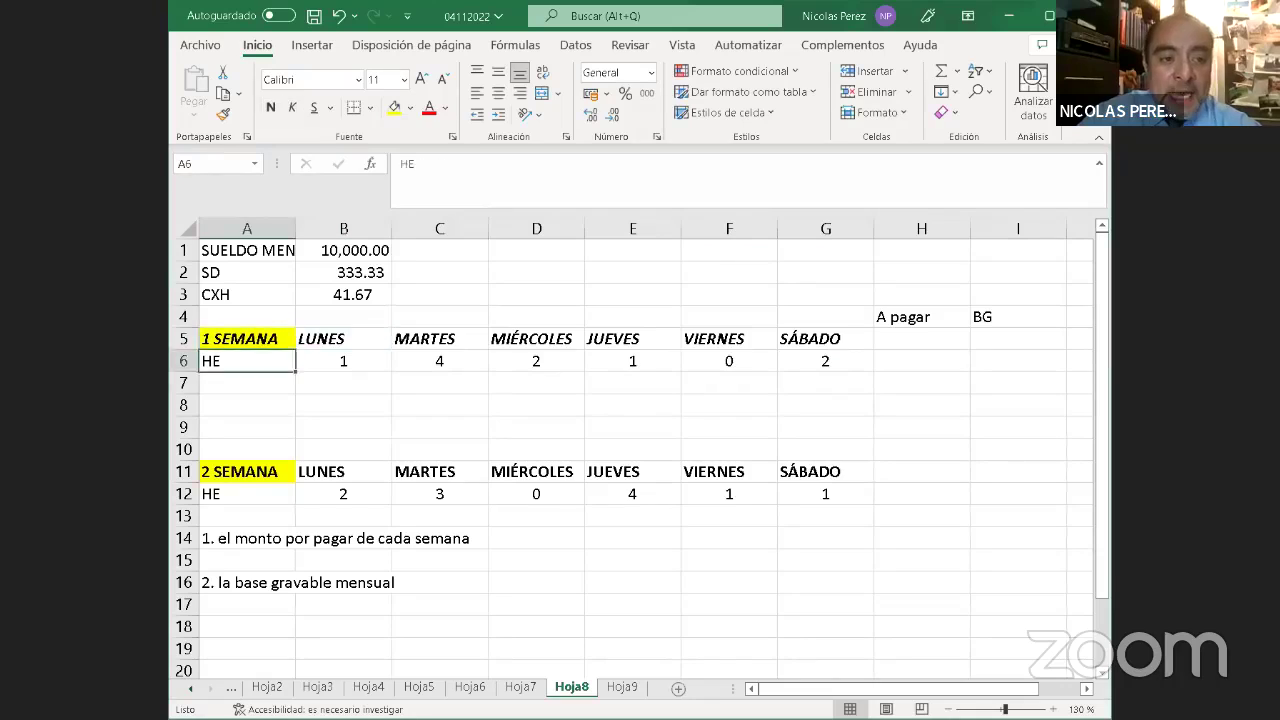
{"action": "key", "text": "Down"}
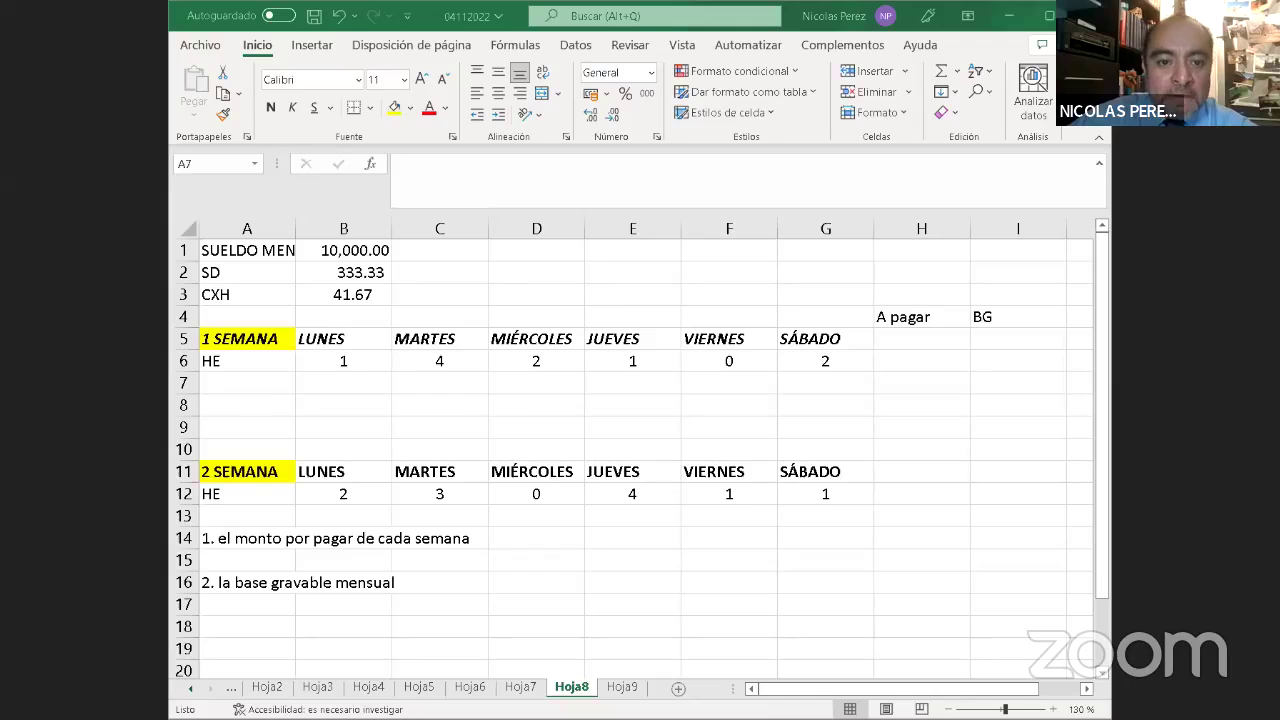
{"action": "left_click", "coordinate": [222, 388]}
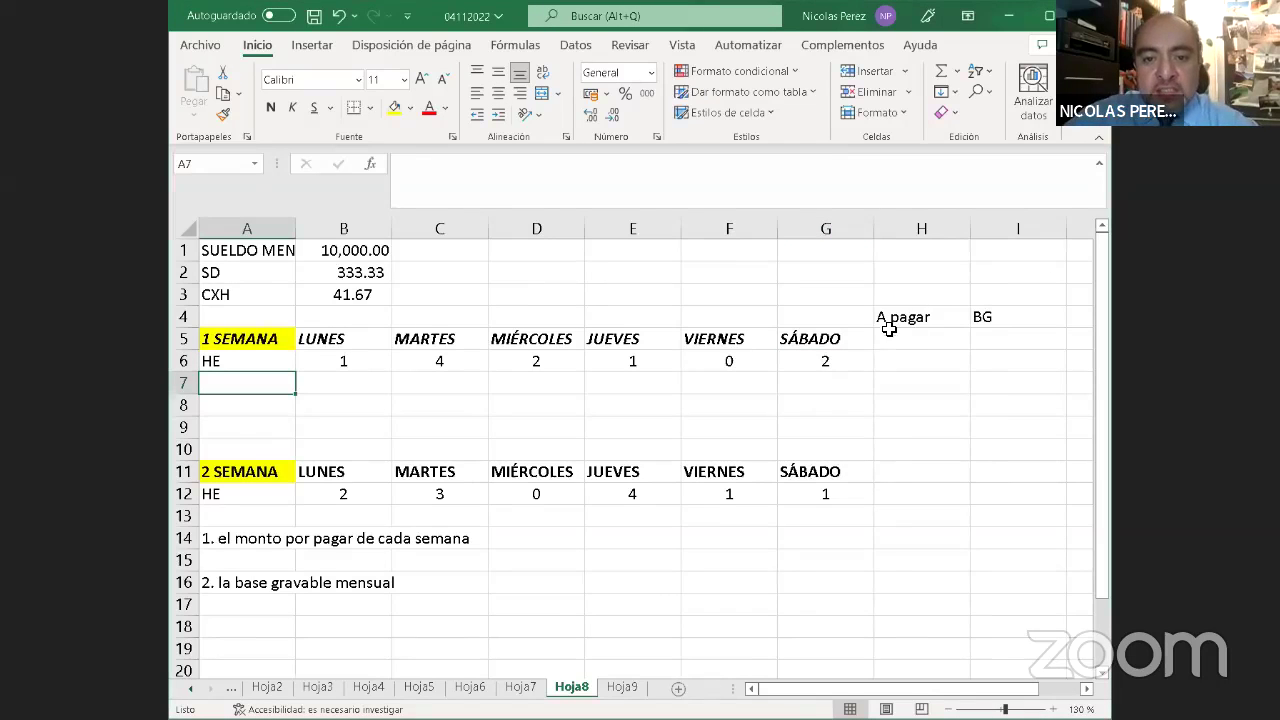
Format the headings in H4:I4 as bold italic and clear the BG heading from I4
{"action": "left_click_drag", "start_coordinate": [889, 320], "coordinate": [994, 310]}
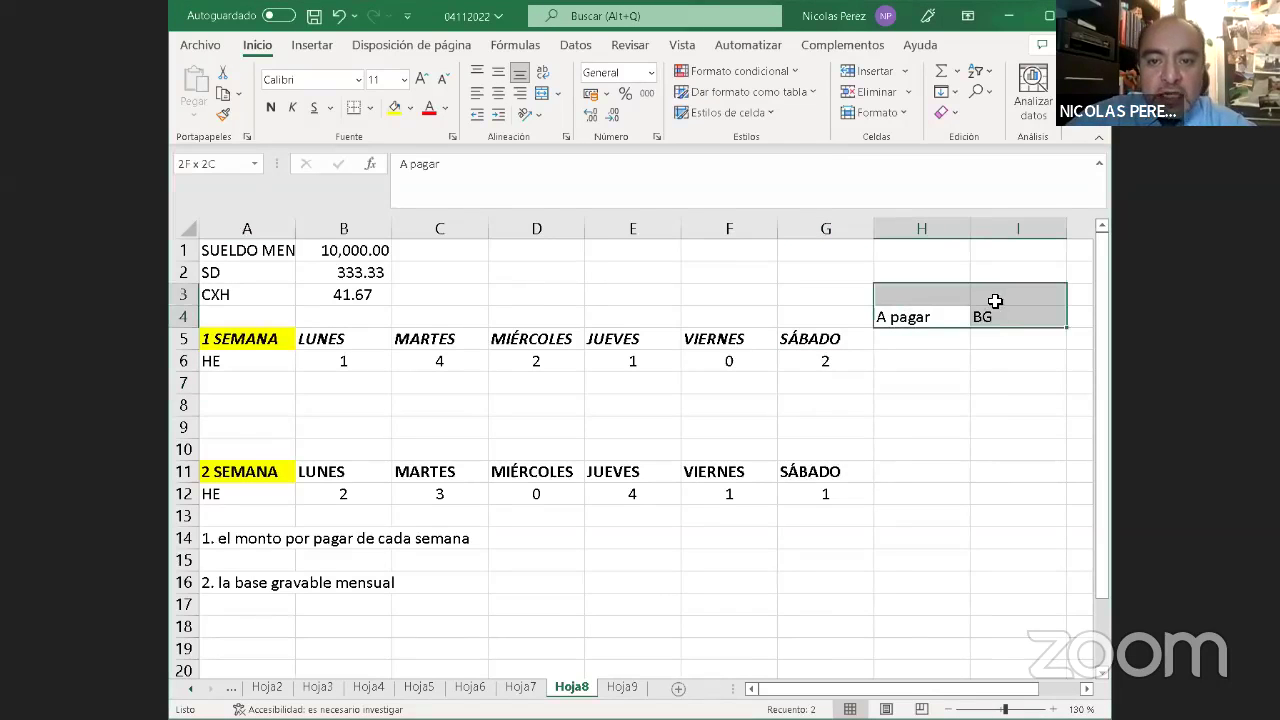
{"action": "left_click", "coordinate": [270, 107]}
{"action": "left_click", "coordinate": [292, 107]}
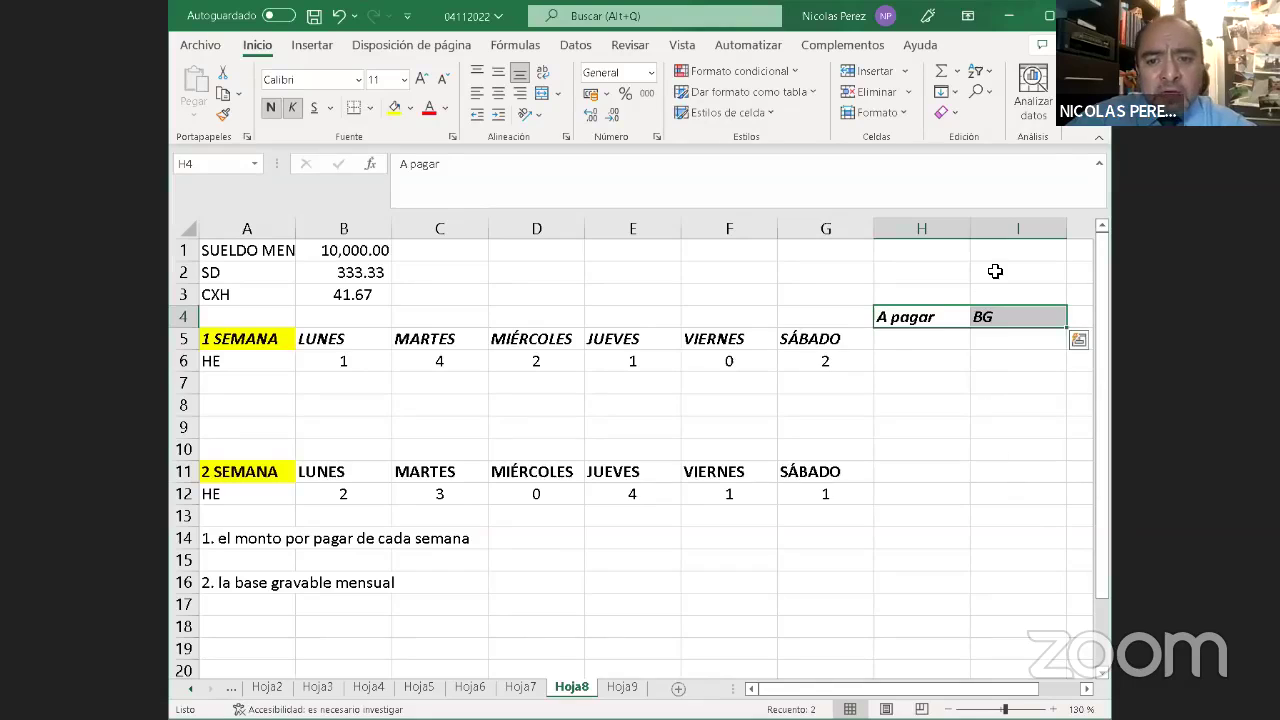
{"action": "left_click_drag", "start_coordinate": [995, 271], "coordinate": [990, 342]}
{"action": "key", "text": "Delete"}
Enter the row labels "HD" in A8 and "HT" in A9 below the first week's hours
{"action": "key", "text": "Left"}
{"action": "key", "text": "Left"}
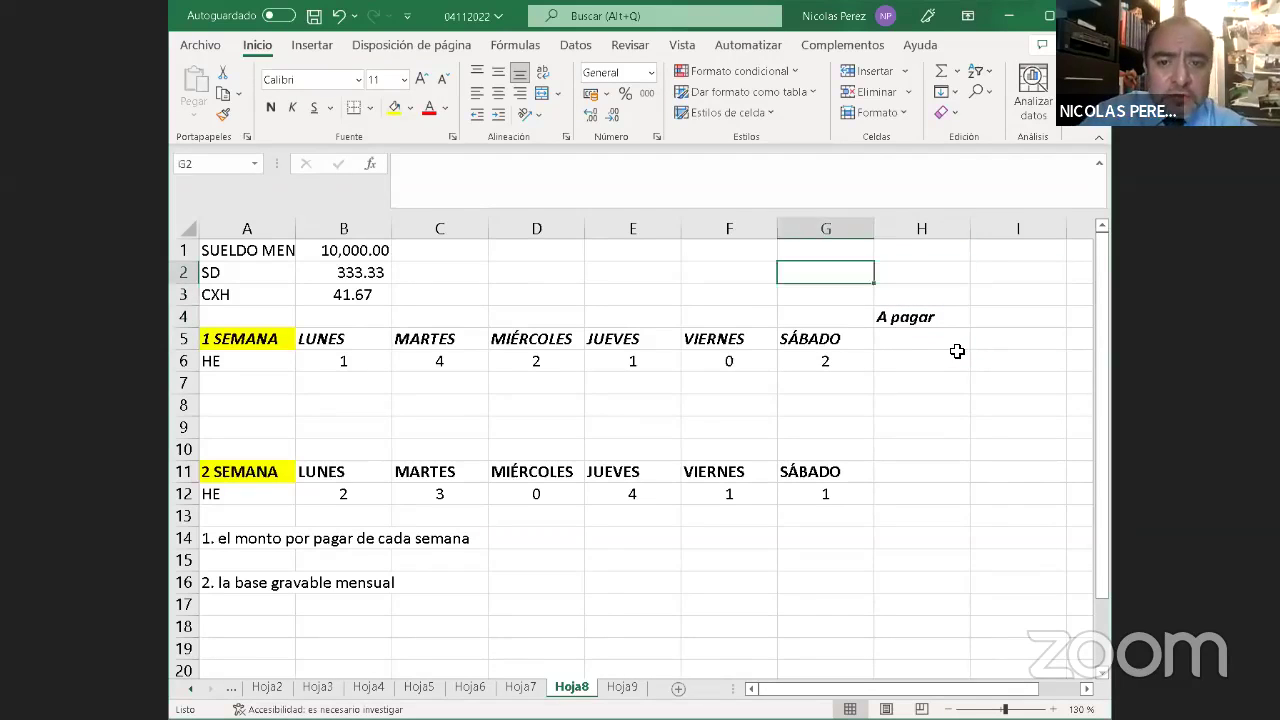
{"action": "key", "text": "Left"}
{"action": "key", "text": "Left"}
{"action": "key", "text": "Left"}
{"action": "key", "text": "Left"}
{"action": "key", "text": "Left"}
{"action": "key", "text": "Down"}
{"action": "key", "text": "Down"}
{"action": "key", "text": "Down"}
{"action": "key", "text": "Down"}
{"action": "key", "text": "Down"}
{"action": "key", "text": "Left"}
{"action": "key", "text": "Down"}
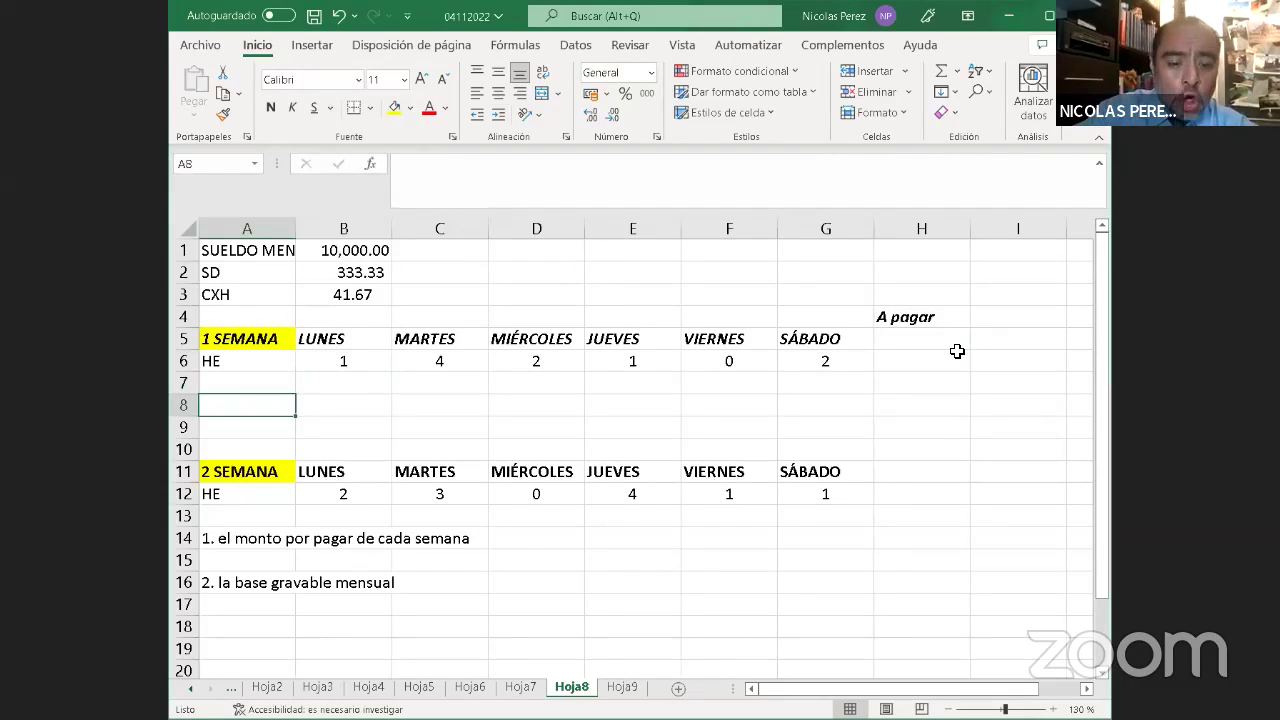
{"action": "type", "text": "HD"}
{"action": "key", "text": "Return"}
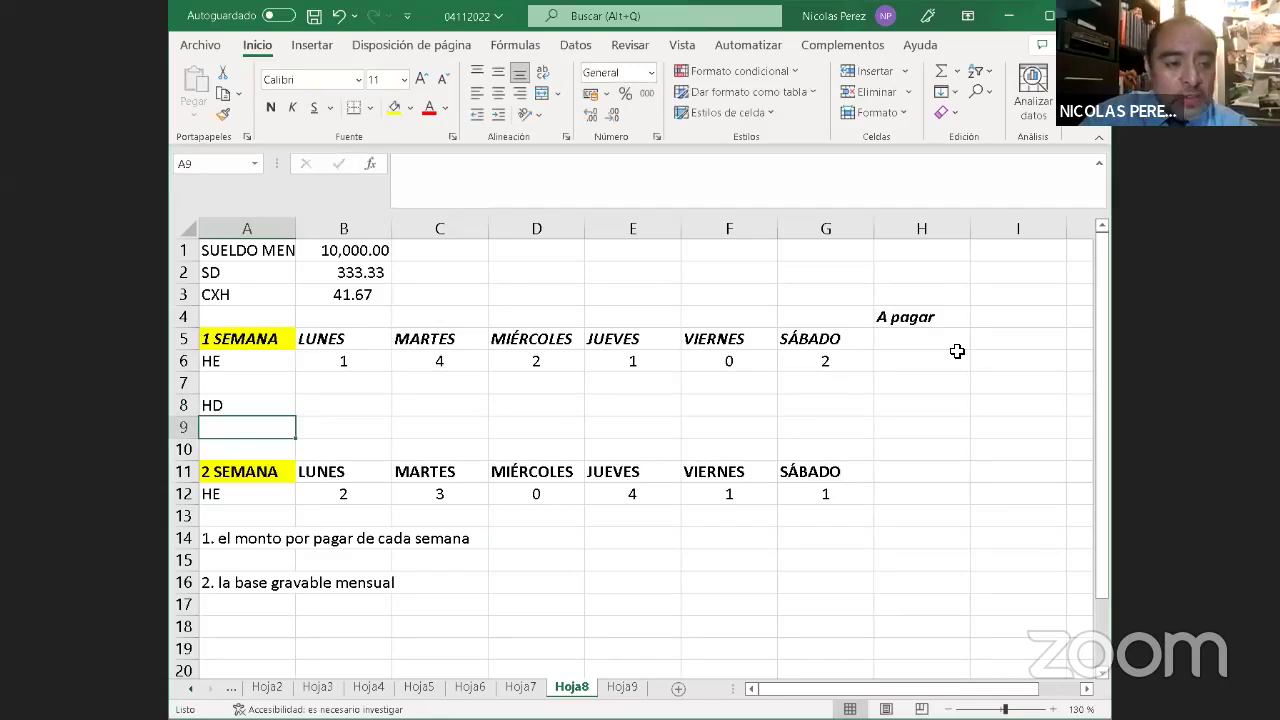
{"action": "type", "text": "HT"}
{"action": "key", "text": "Return"}
{"action": "key", "text": "Up"}
{"action": "key", "text": "Up"}
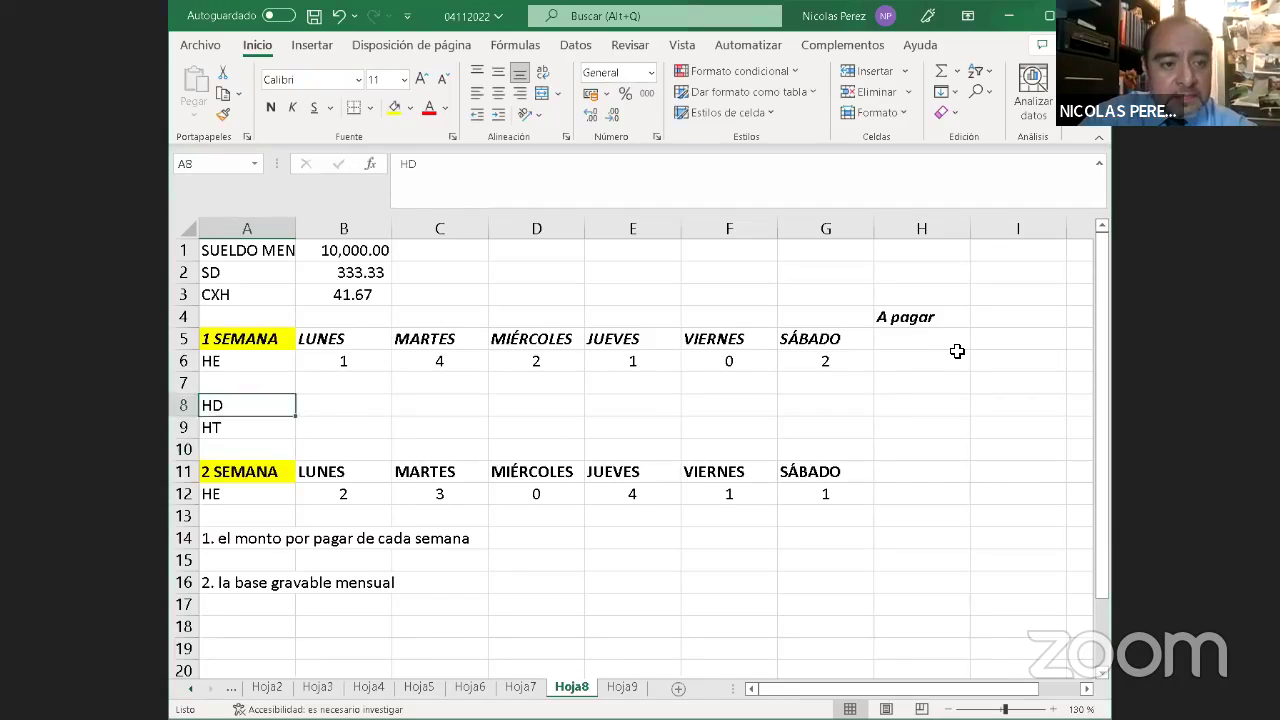
{"action": "key", "text": "Up"}
{"action": "key", "text": "Right"}
{"action": "key", "text": "Right"}
{"action": "key", "text": "Right"}
{"action": "key", "text": "Right"}
{"action": "key", "text": "Right"}
{"action": "key", "text": "Right"}
{"action": "key", "text": "Right"}
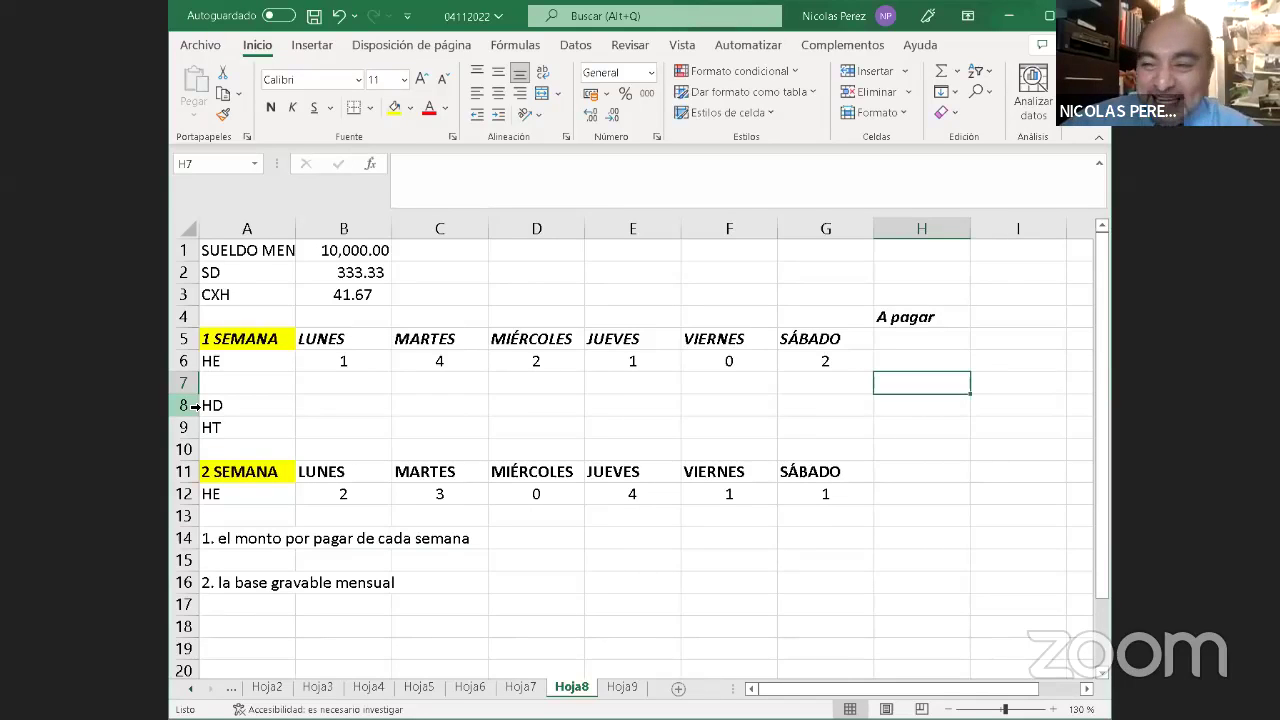
Enter 1 in B8 as the HD hours for LUNES of the first week
{"action": "left_click", "coordinate": [346, 410]}
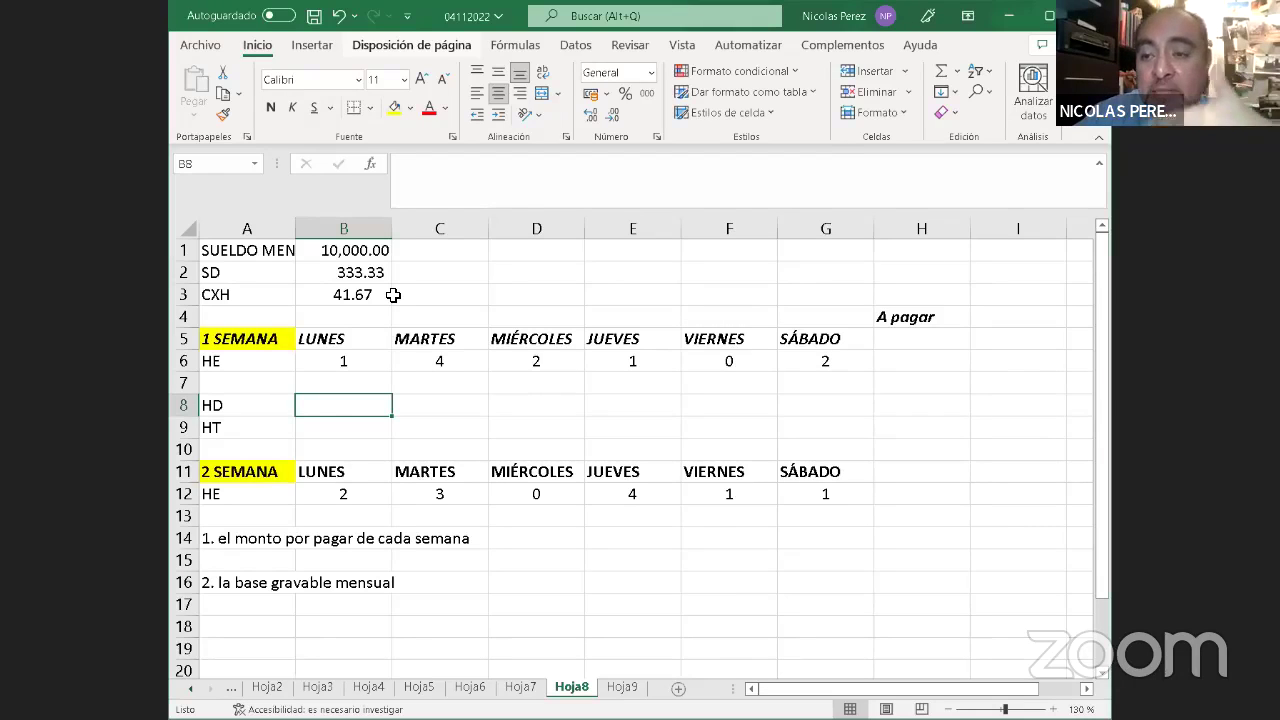
{"action": "key", "text": "Up"}
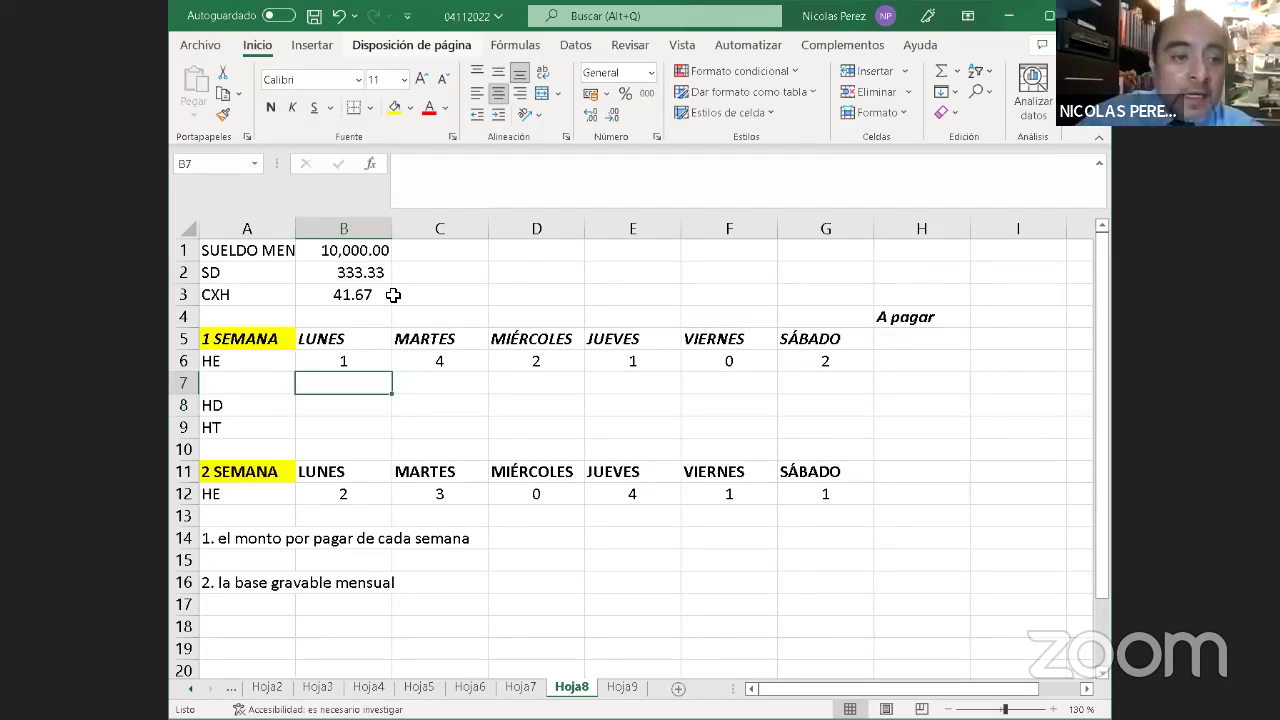
{"action": "key", "text": "Down"}
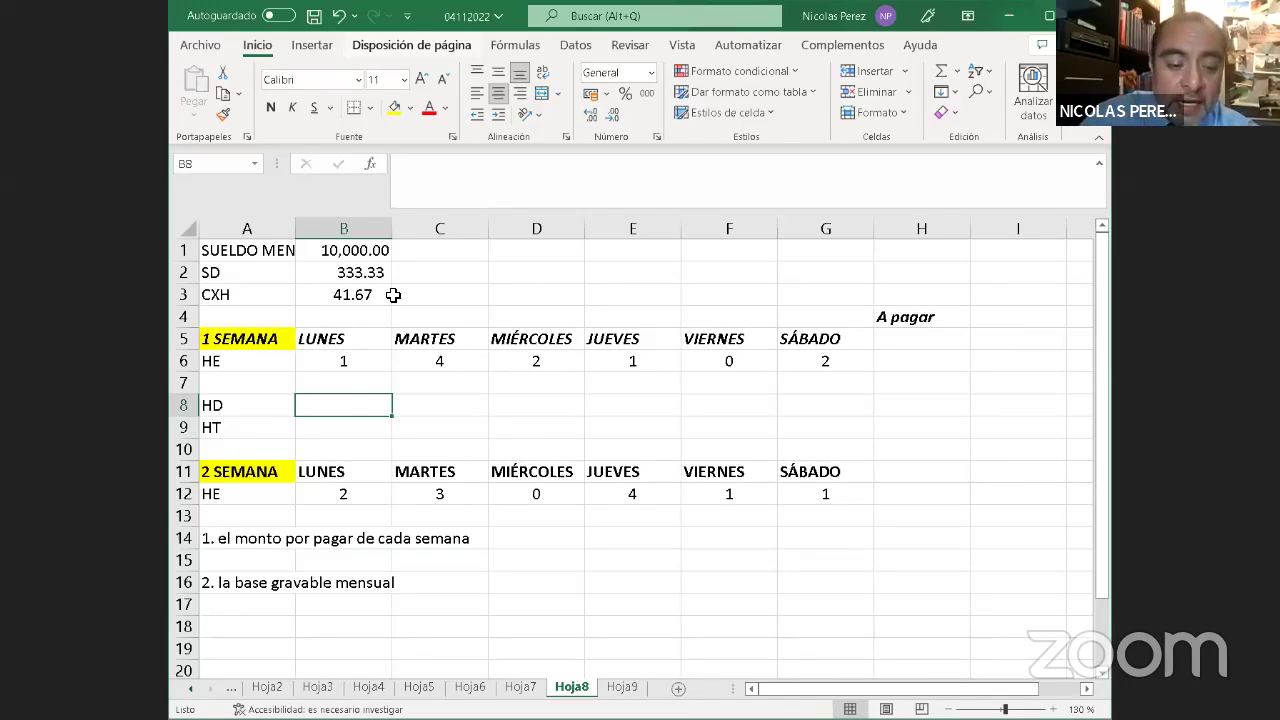
{"action": "type", "text": "1."}
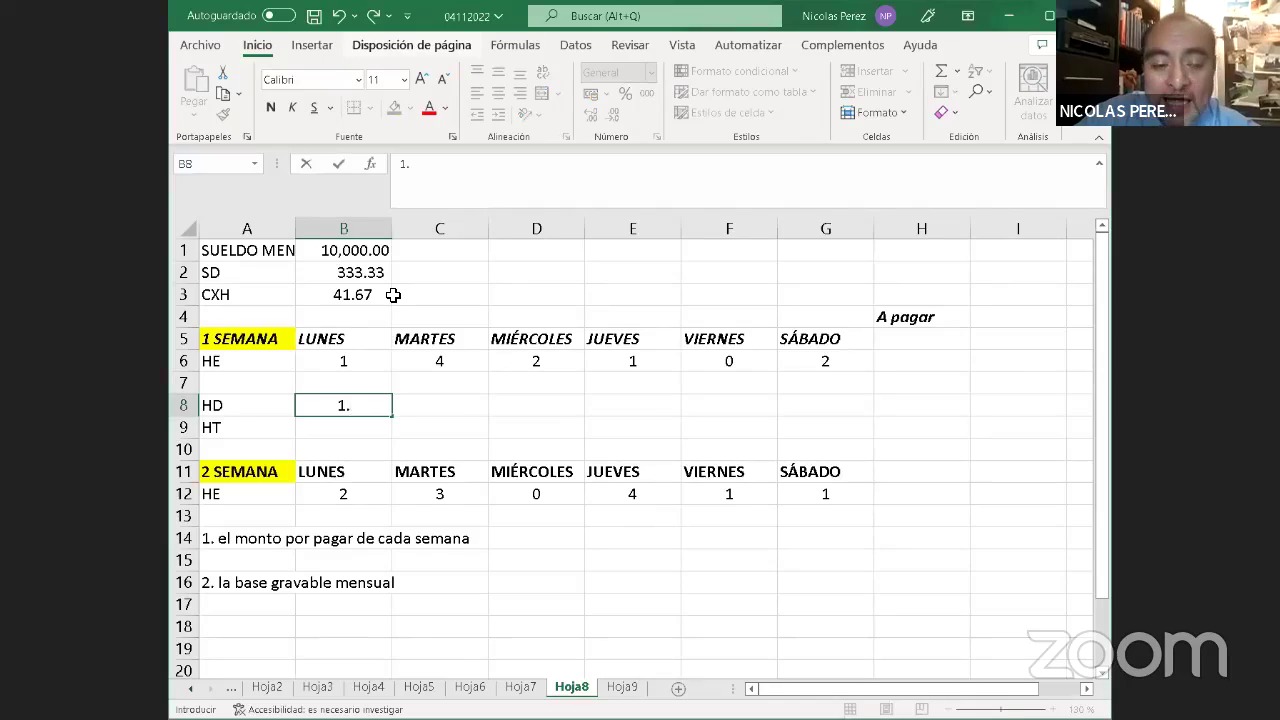
{"action": "key", "text": "Return"}
{"action": "key", "text": "Right"}
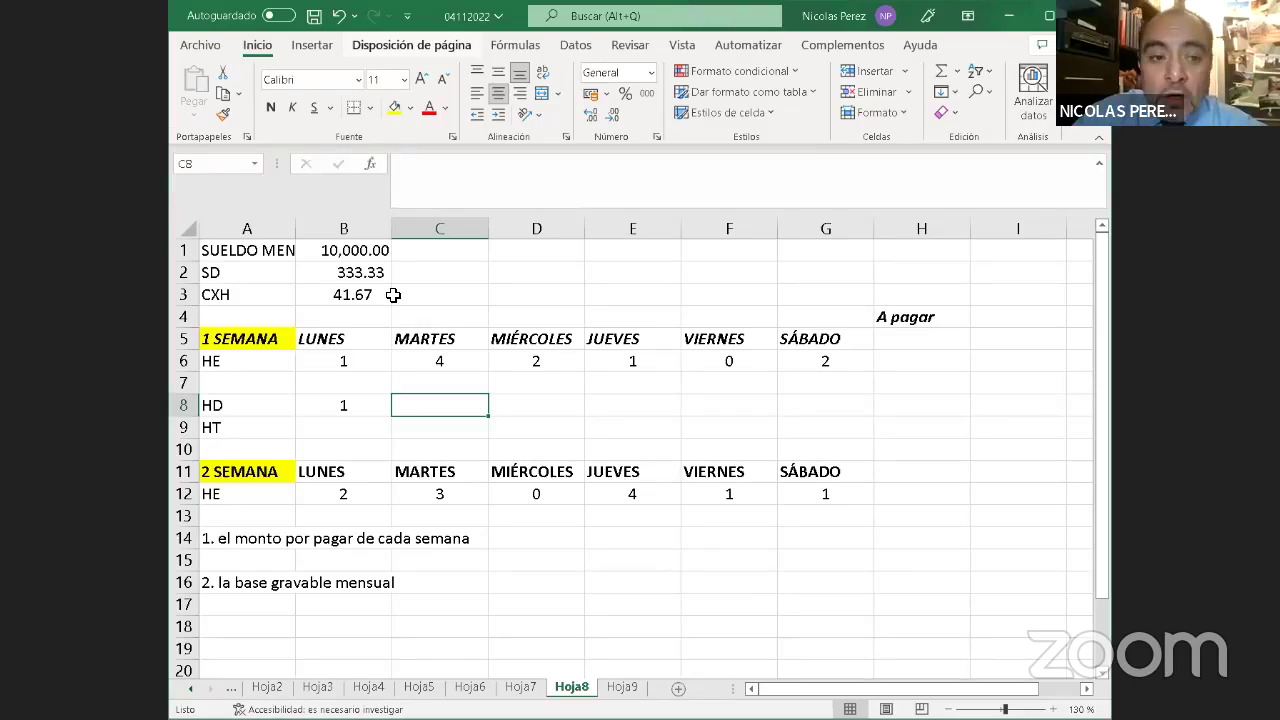
Split the first week's MARTES hours by entering 3 in the HD row and 1 in the HT row
{"action": "key", "text": "Up"}
{"action": "key", "text": "Up"}
{"action": "key", "text": "Up"}
{"action": "key", "text": "Down"}
{"action": "key", "text": "Down"}
{"action": "key", "text": "Down"}
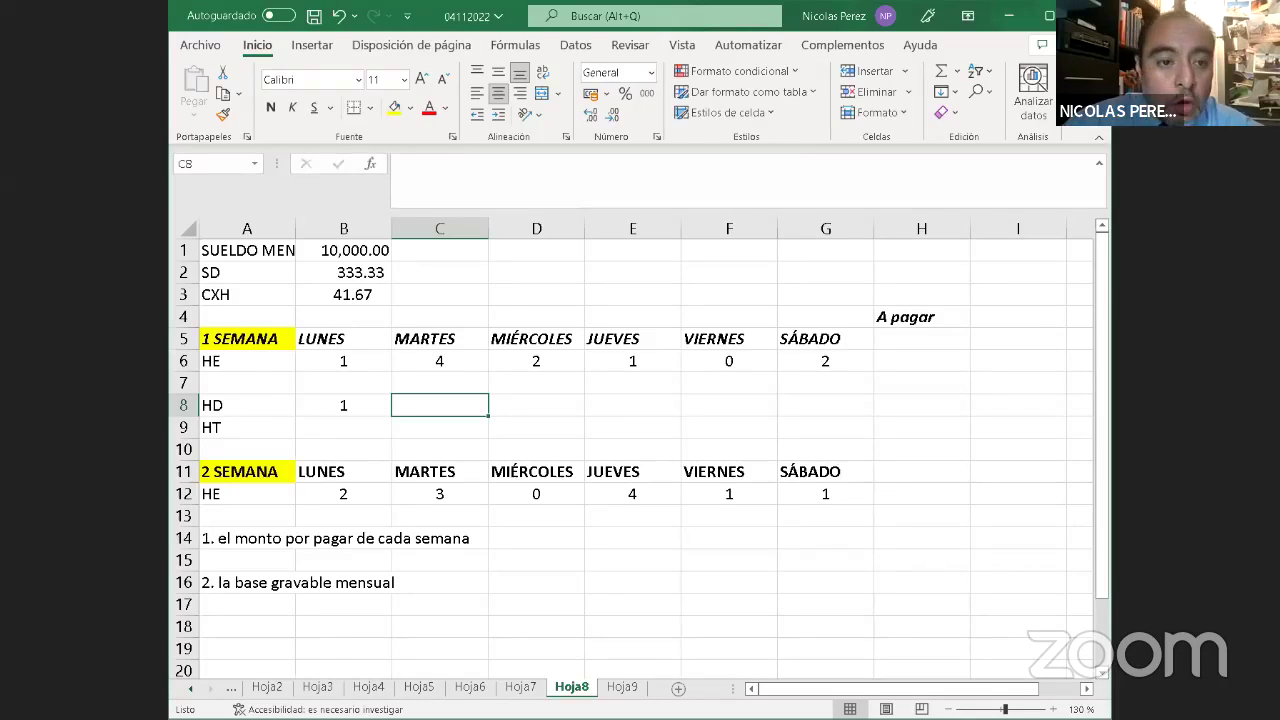
{"action": "type", "text": "3"}
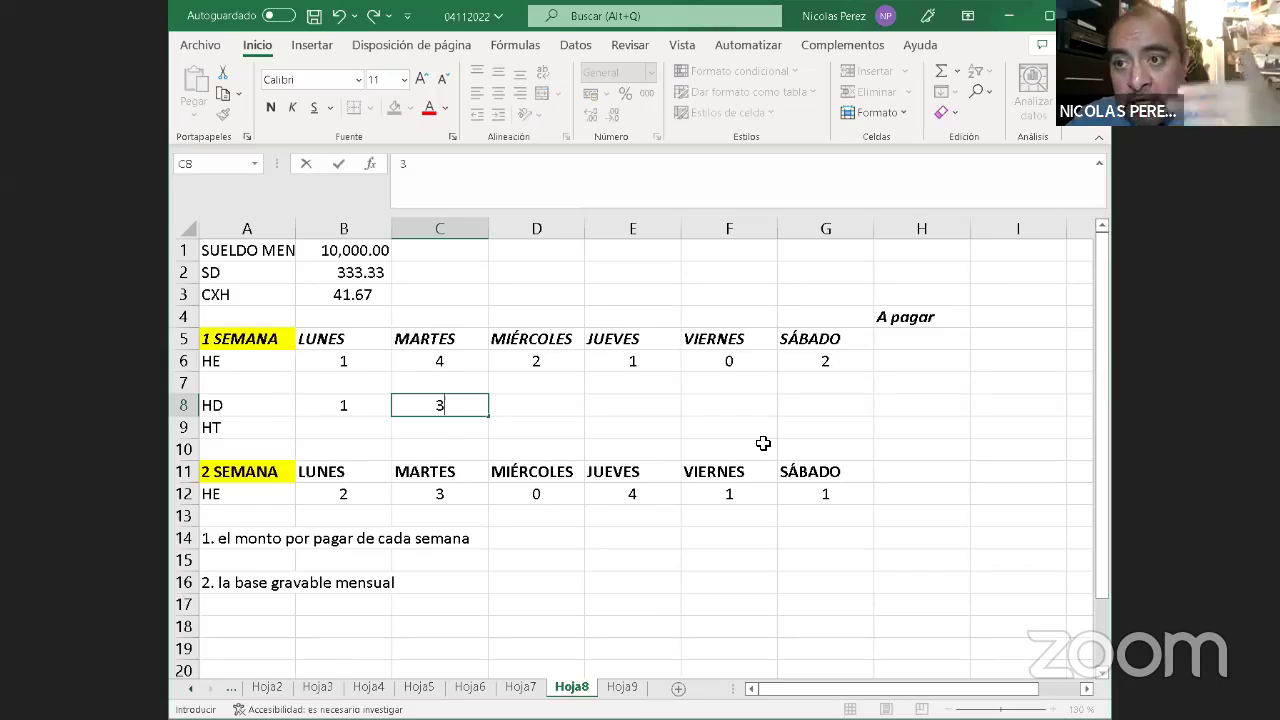
{"action": "type", "text": "."}
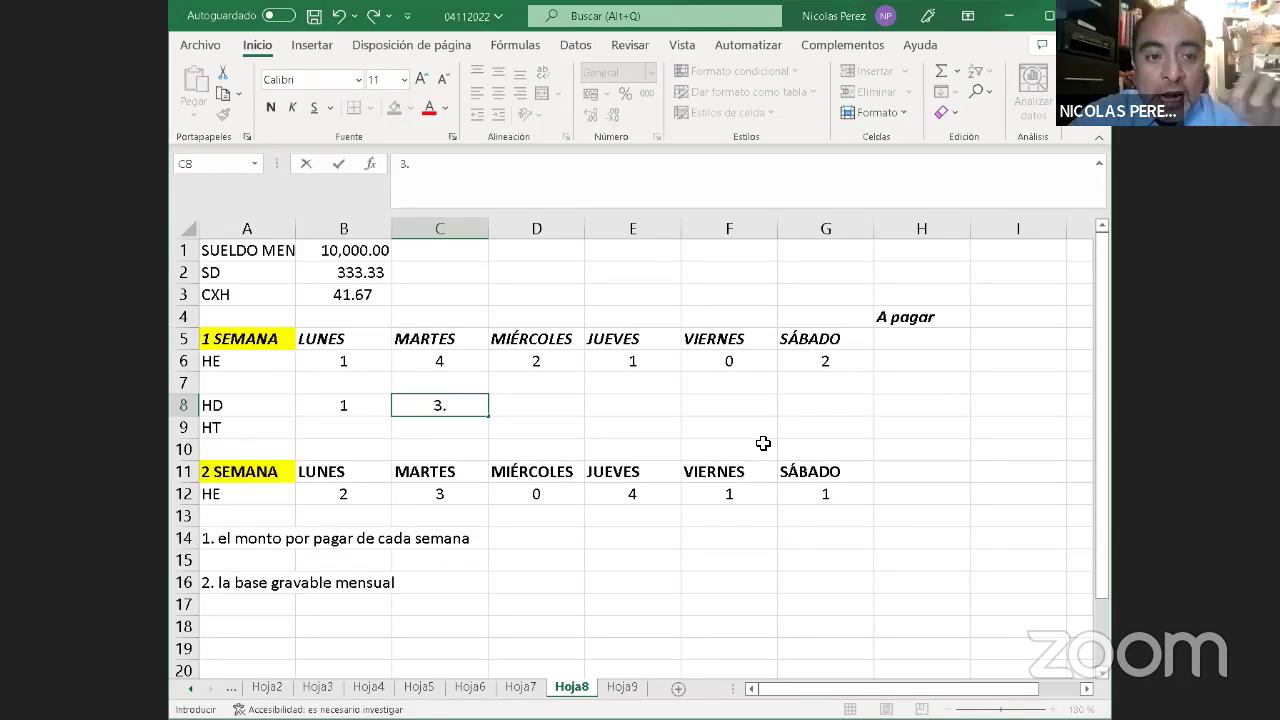
{"action": "key", "text": "Return"}
{"action": "type", "text": "1"}
{"action": "key", "text": "Return"}
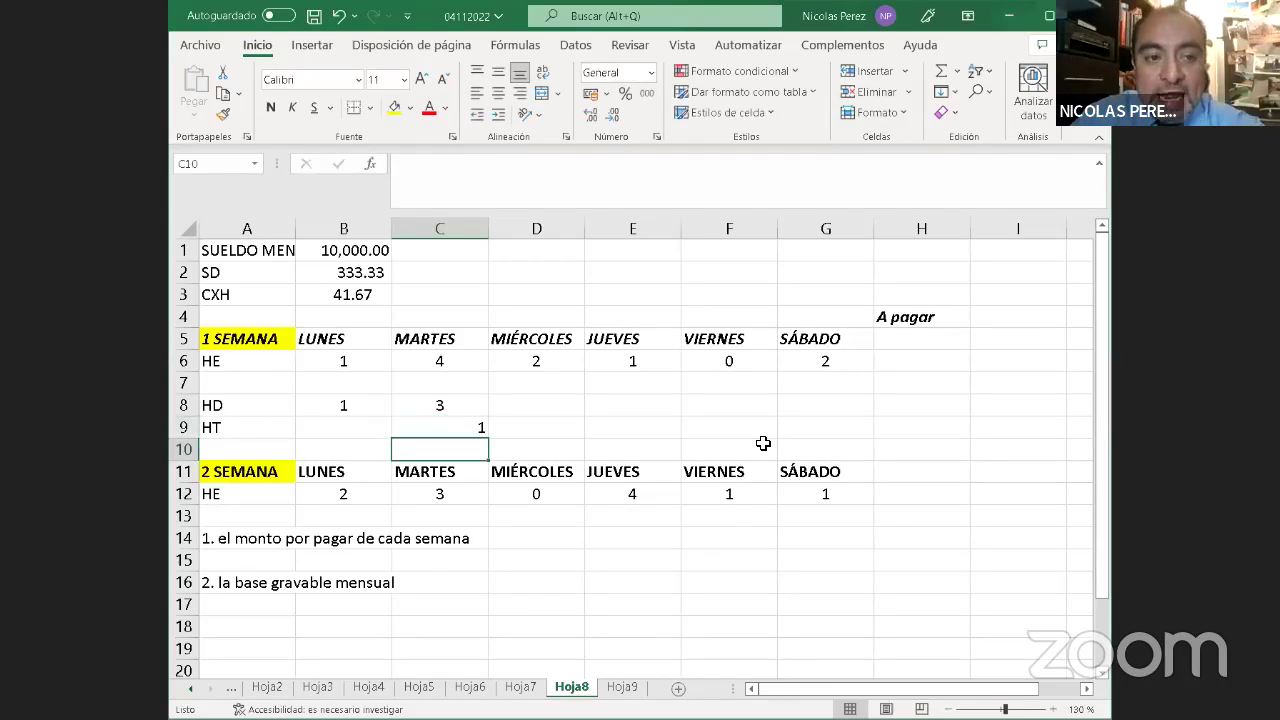
Center the MARTES HT value in cell C9 horizontally
{"action": "key", "text": "Up"}
{"action": "key", "text": "Up"}
{"action": "key", "text": "Down"}
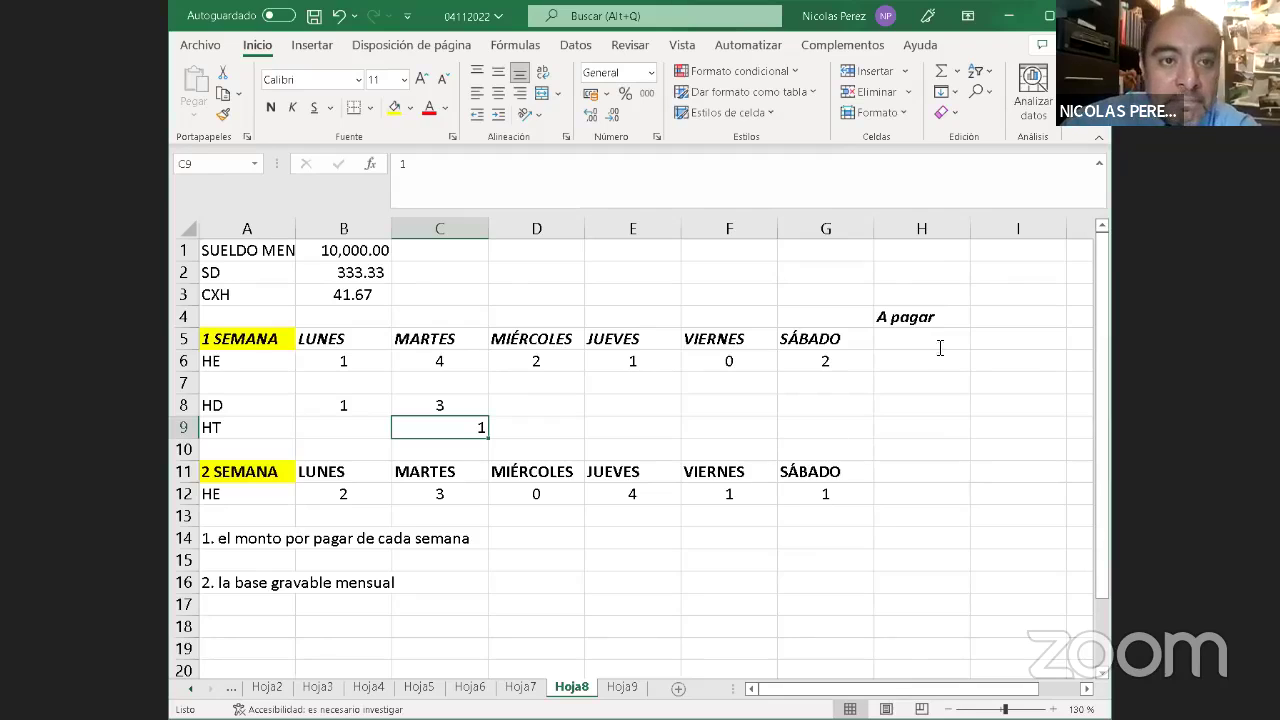
{"action": "key", "text": "alt+o"}
{"action": "key", "text": "a"}
{"action": "key", "text": "c"}
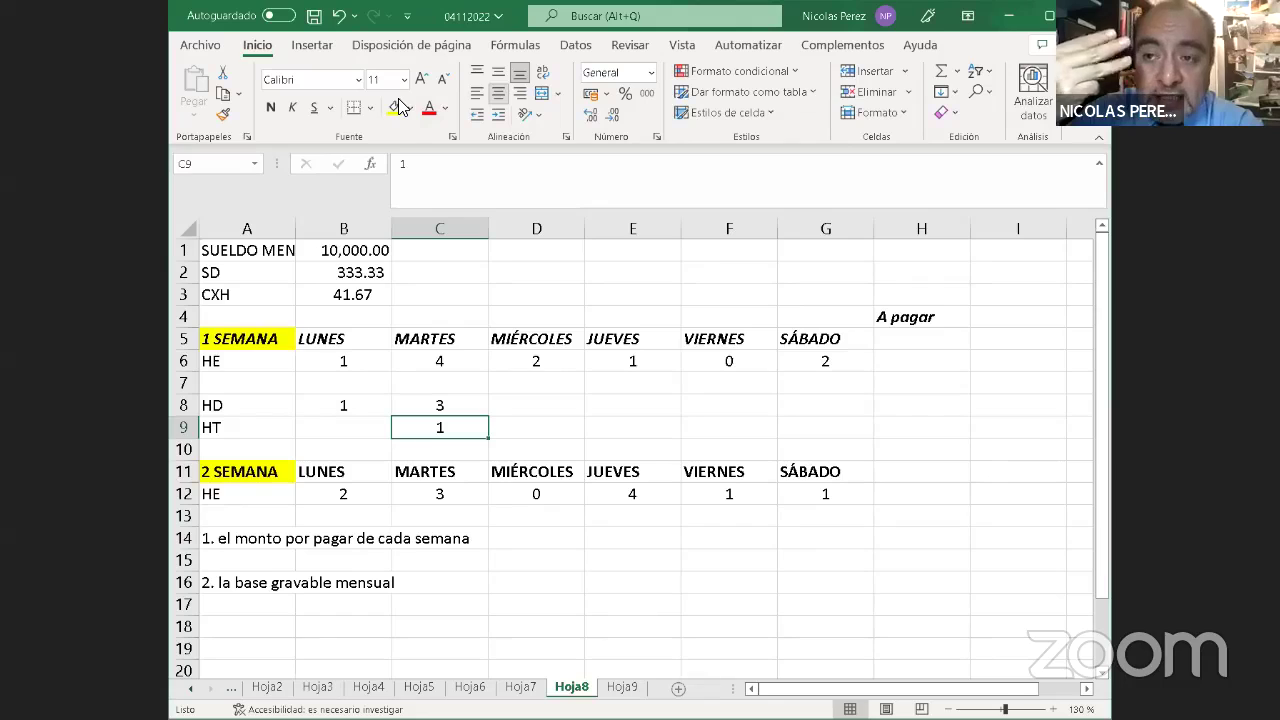
Enter 2 in D8 as the first week's HD hours for MIÉRCOLES
{"action": "key", "text": "Up"}
{"action": "key", "text": "Right"}
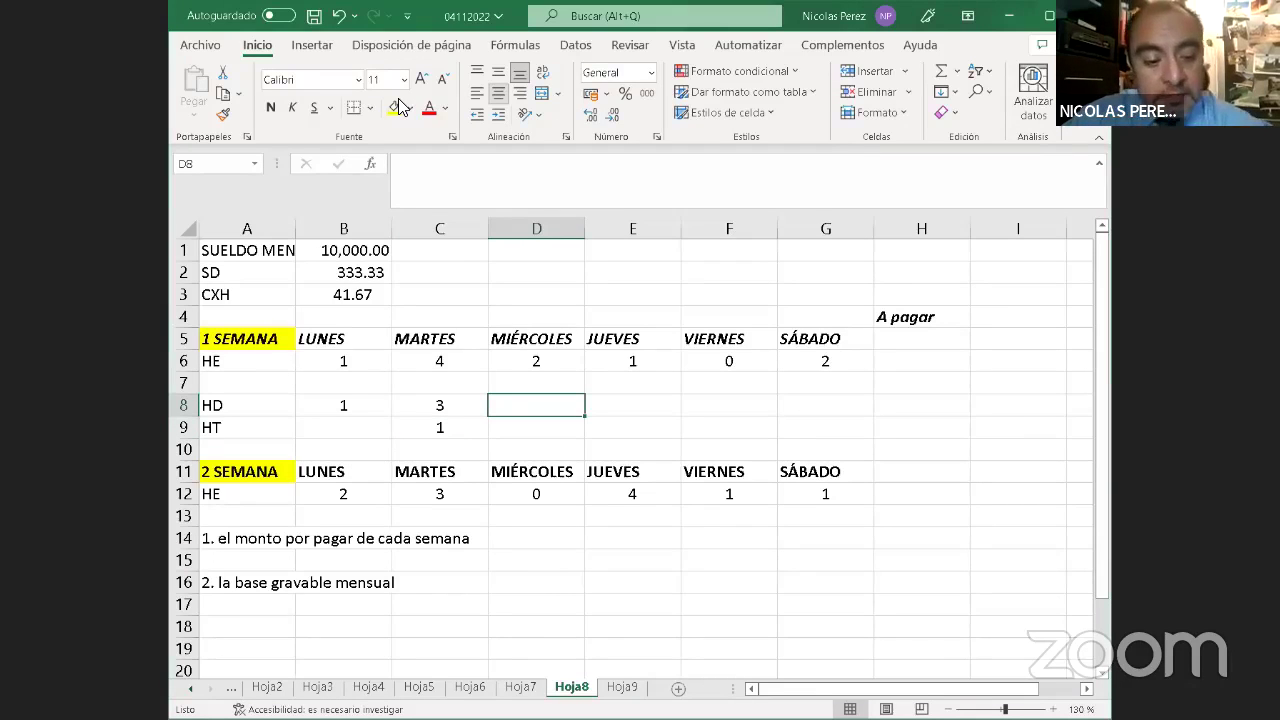
{"action": "type", "text": "2."}
{"action": "key", "text": "Return"}
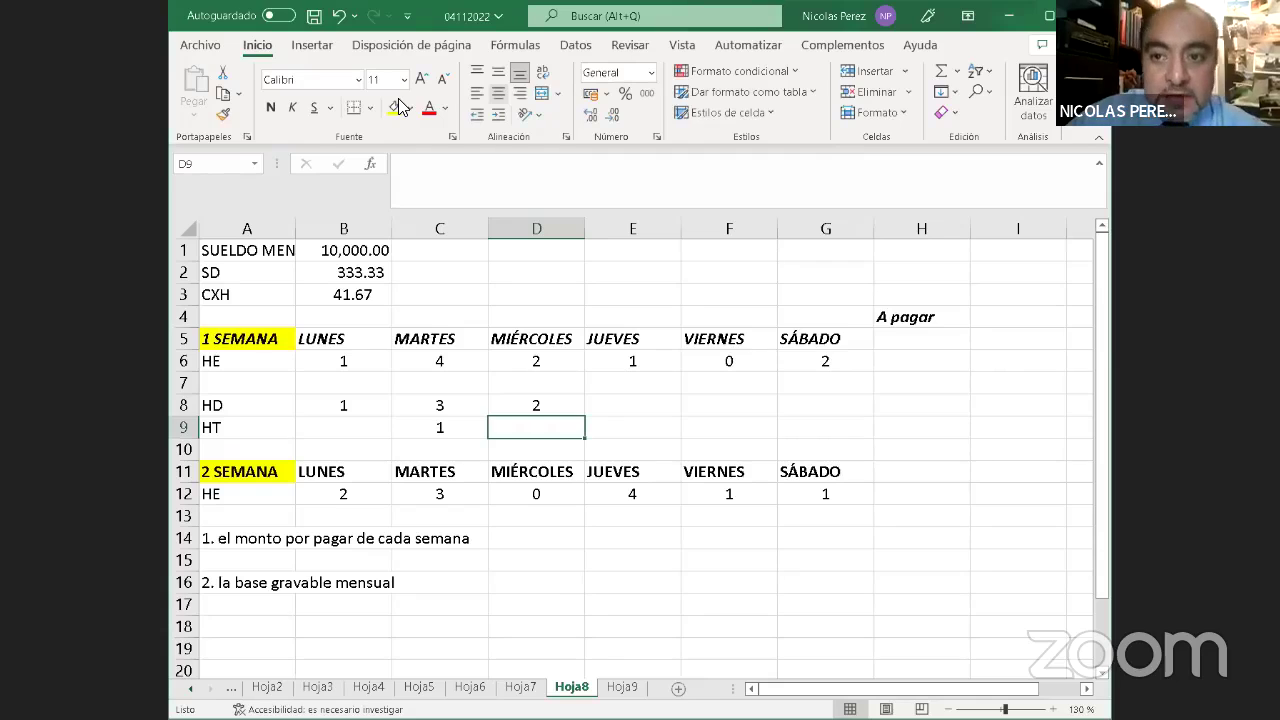
Enter 1 in E9 as the first week's HT hours for JUEVES and center the value
{"action": "key", "text": "Up"}
{"action": "key", "text": "Right"}
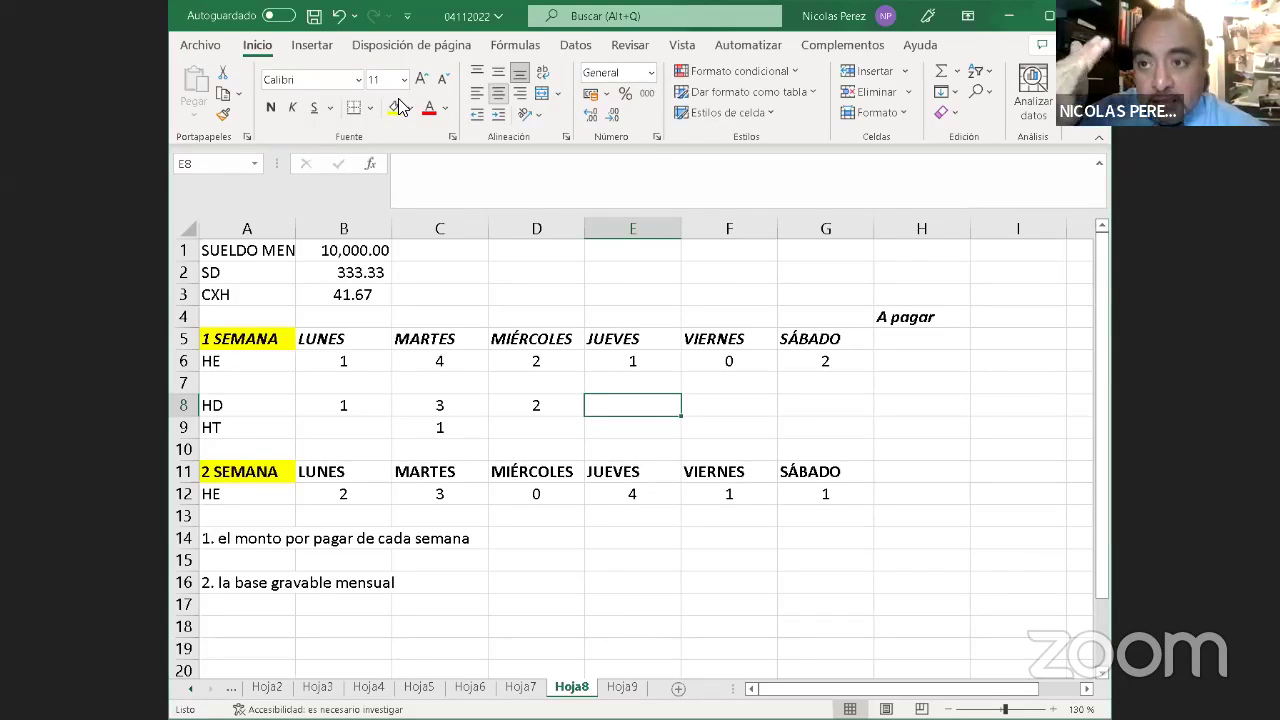
{"action": "key", "text": "Down"}
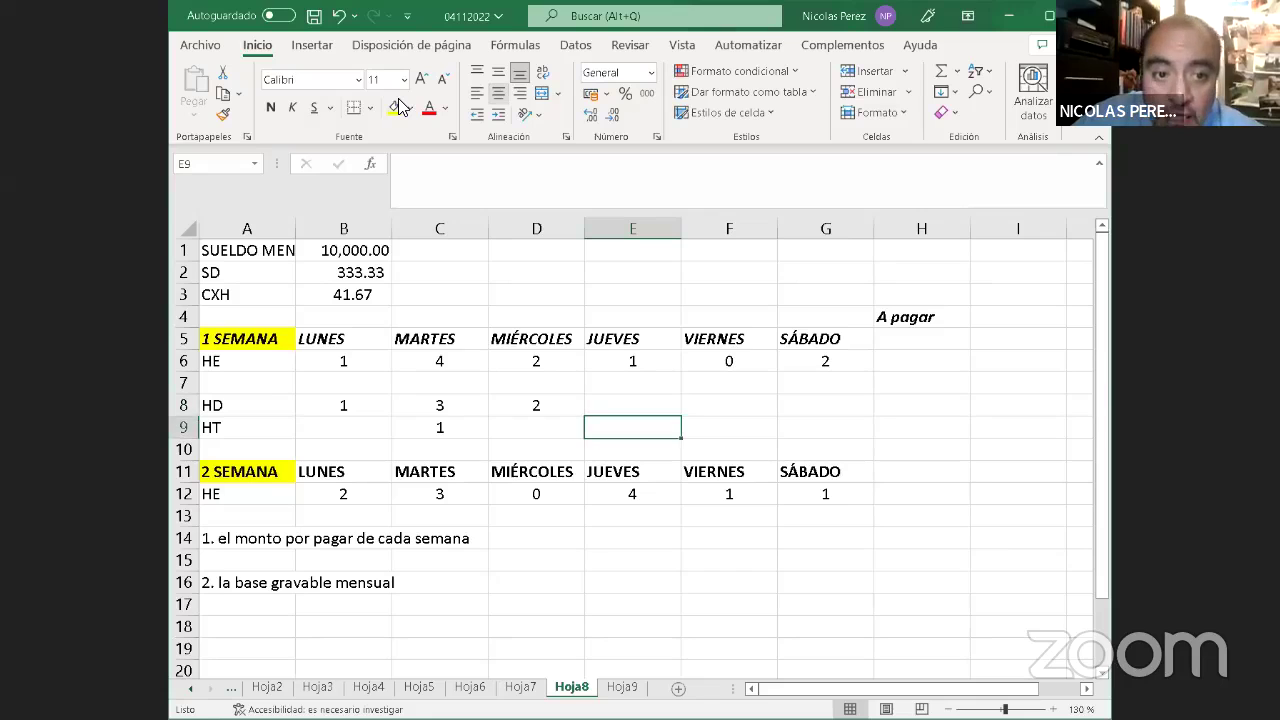
{"action": "type", "text": "1."}
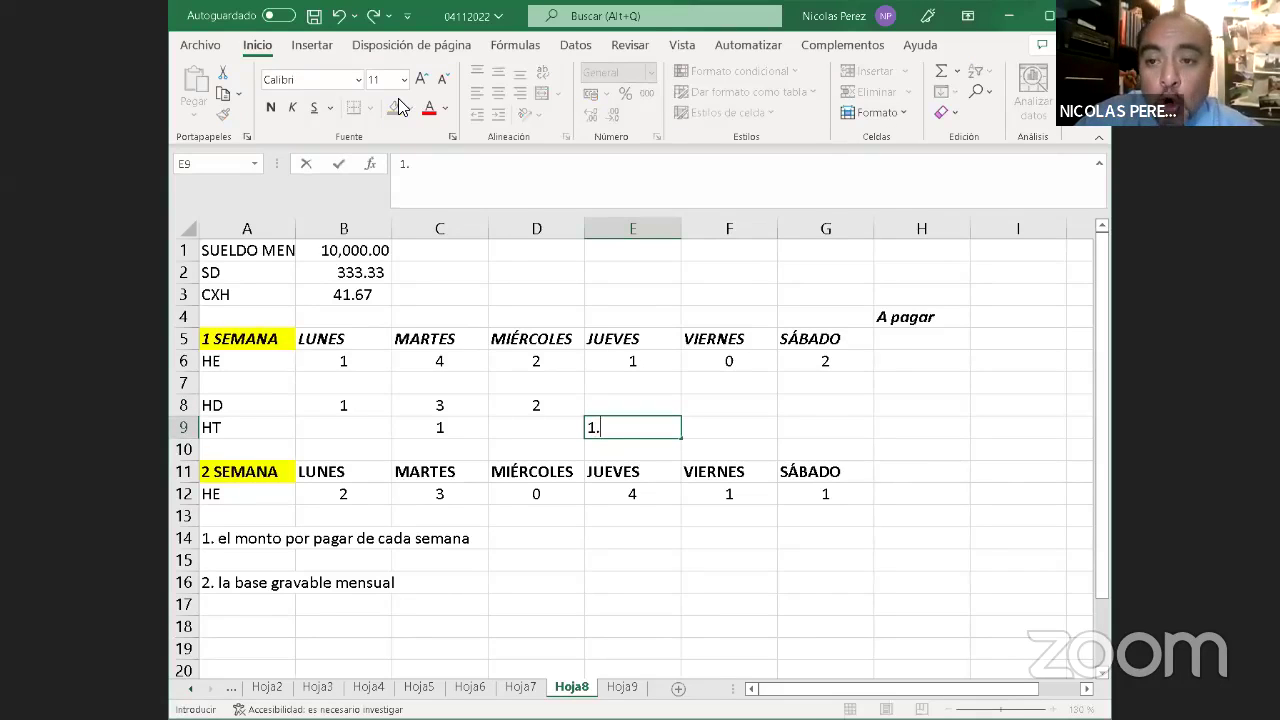
{"action": "key", "text": "Return"}
{"action": "key", "text": "Up"}
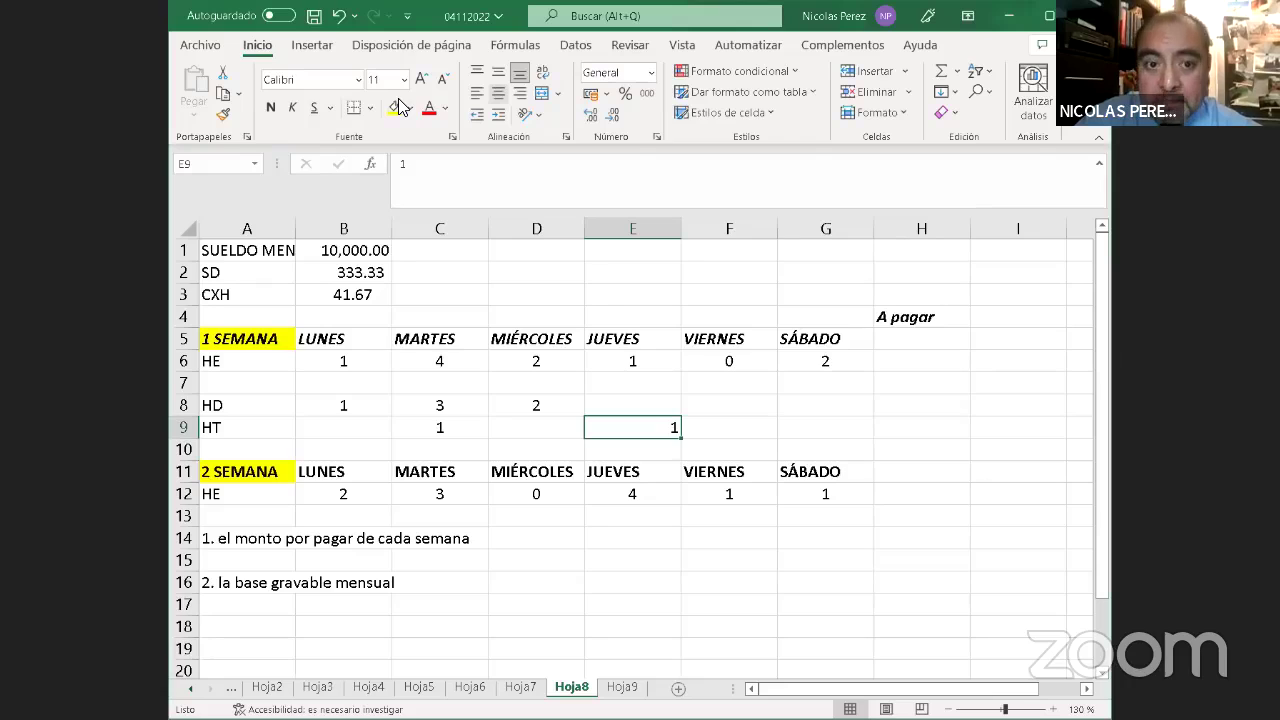
{"action": "key", "text": "F4"}
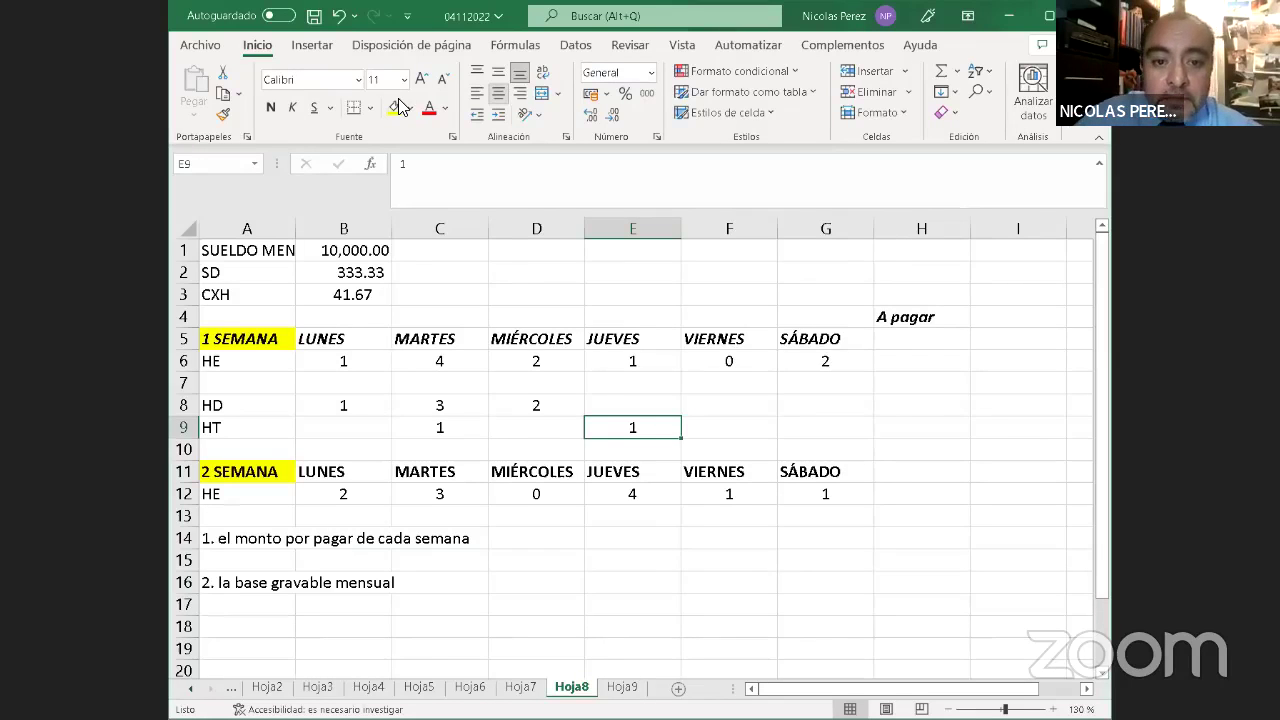
Fill in the first week's remaining HT hours in row 9: 0 for VIERNES, centered, and 2 for SÁBADO
{"action": "key", "text": "Right"}
{"action": "type", "text": "0."}
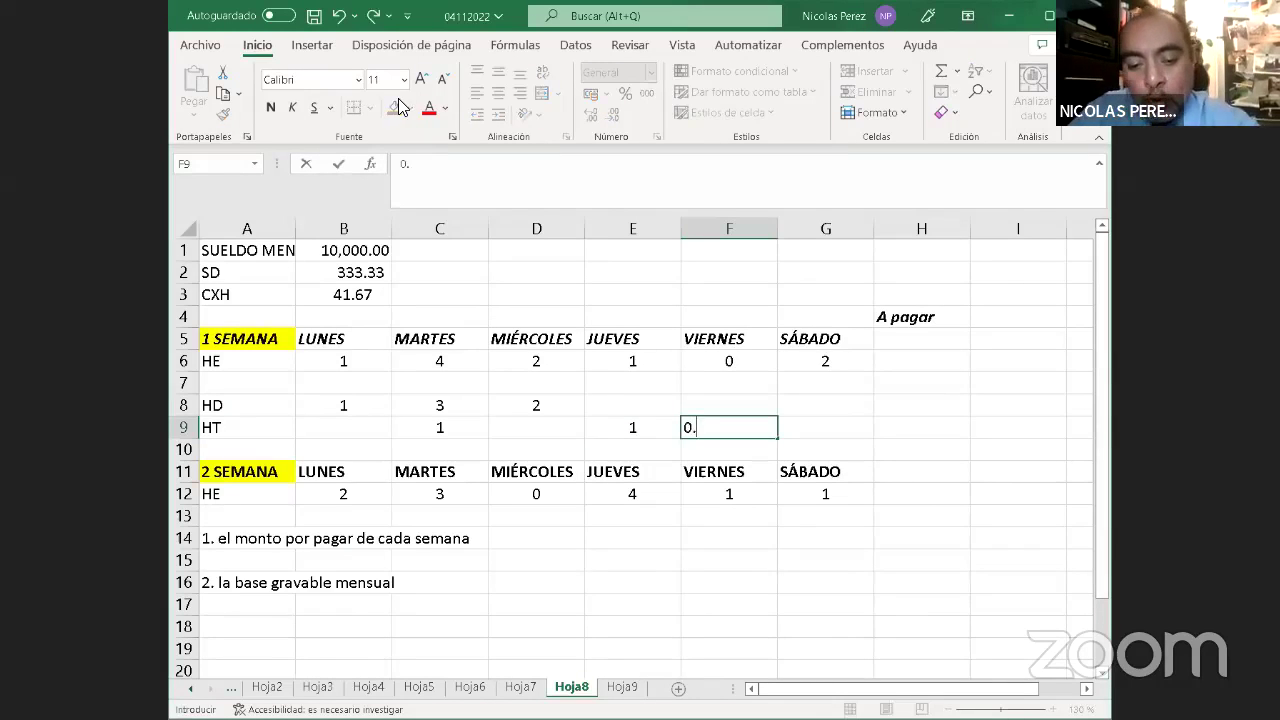
{"action": "key", "text": "Return"}
{"action": "key", "text": "Up"}
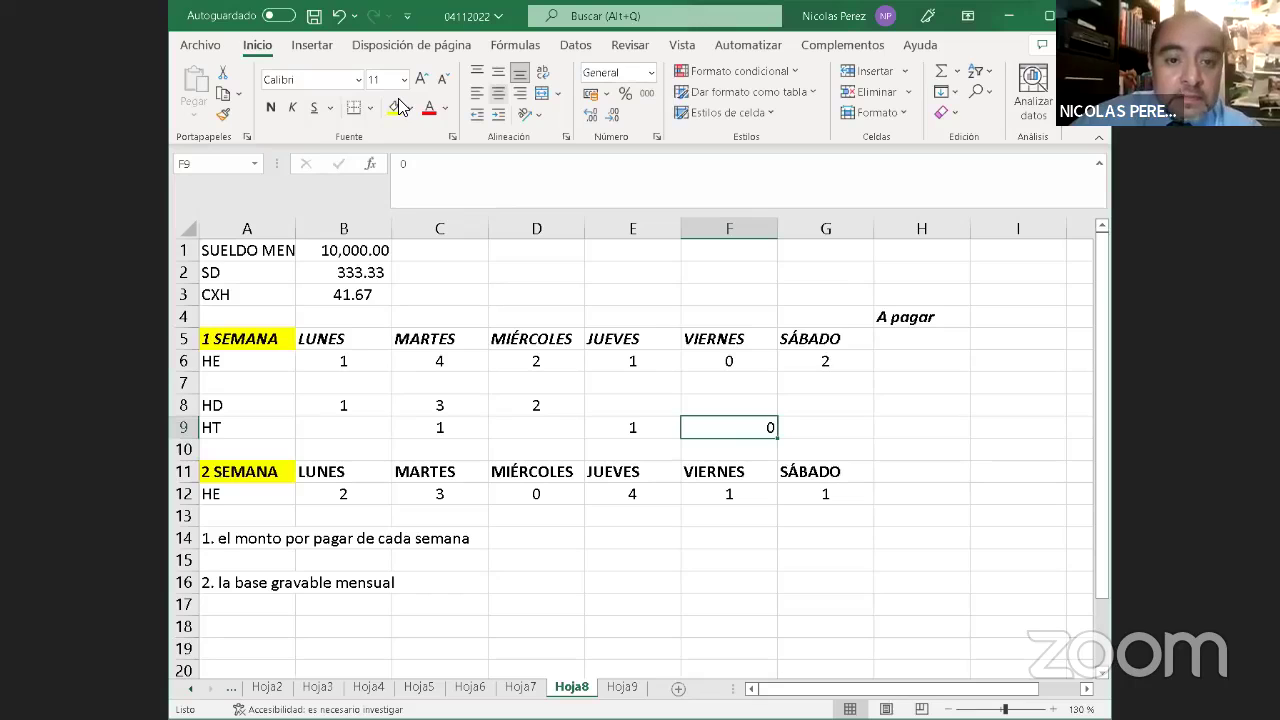
{"action": "key", "text": "F4"}
{"action": "key", "text": "Right"}
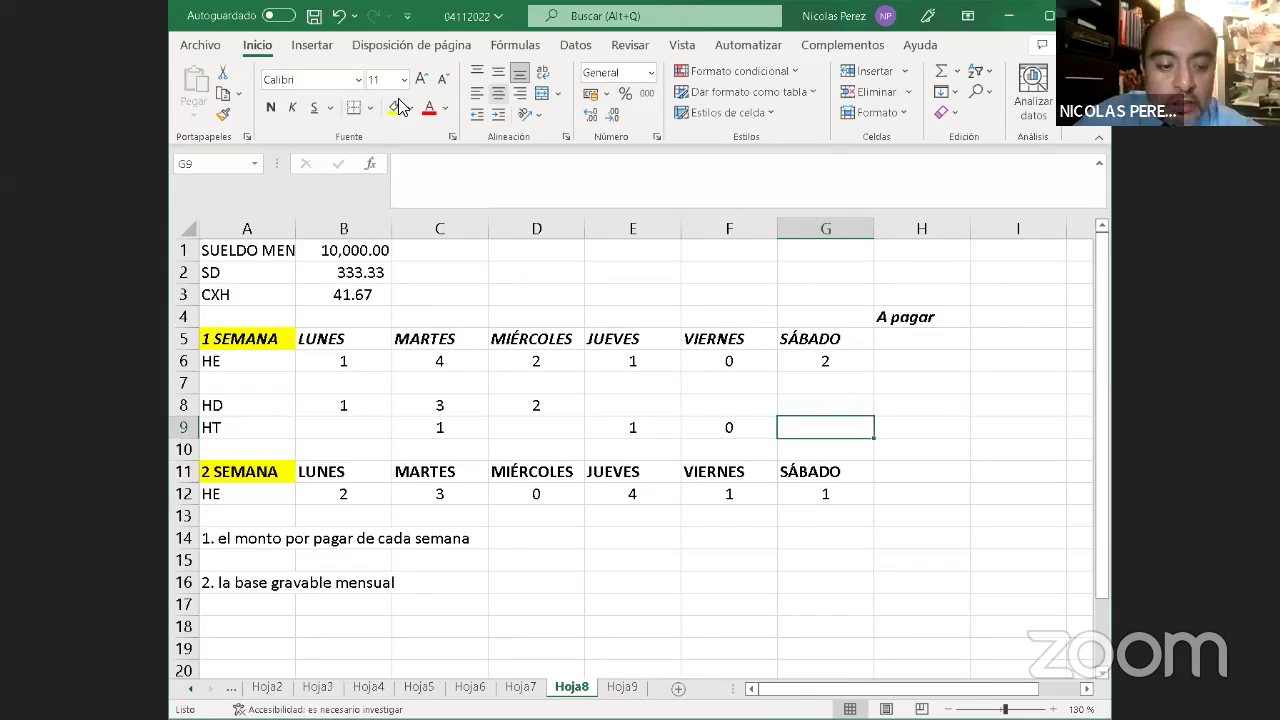
{"action": "type", "text": "2"}
{"action": "key", "text": "Return"}
{"action": "key", "text": "Up"}
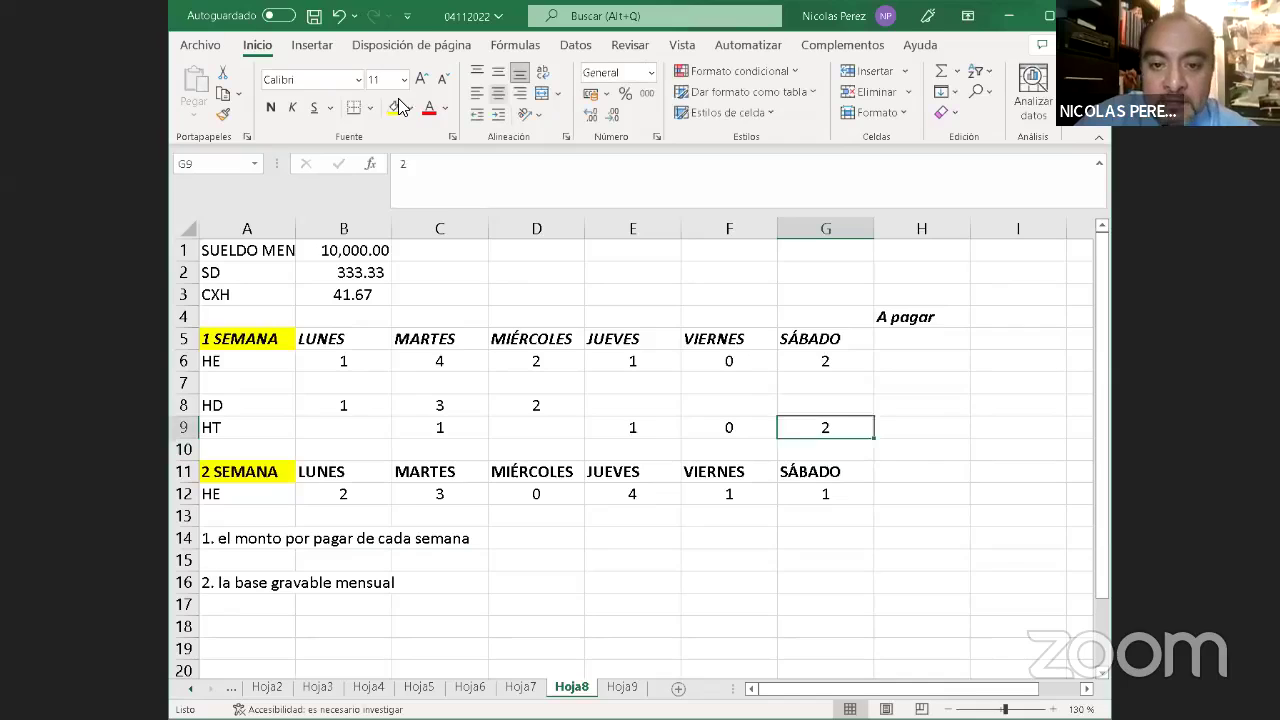
Enter =6 in H8 under A pagar as the first week's total HD hours
{"action": "key", "text": "Up"}
{"action": "key", "text": "Up"}
{"action": "key", "text": "Up"}
{"action": "key", "text": "Up"}
{"action": "key", "text": "Up"}
{"action": "key", "text": "Right"}
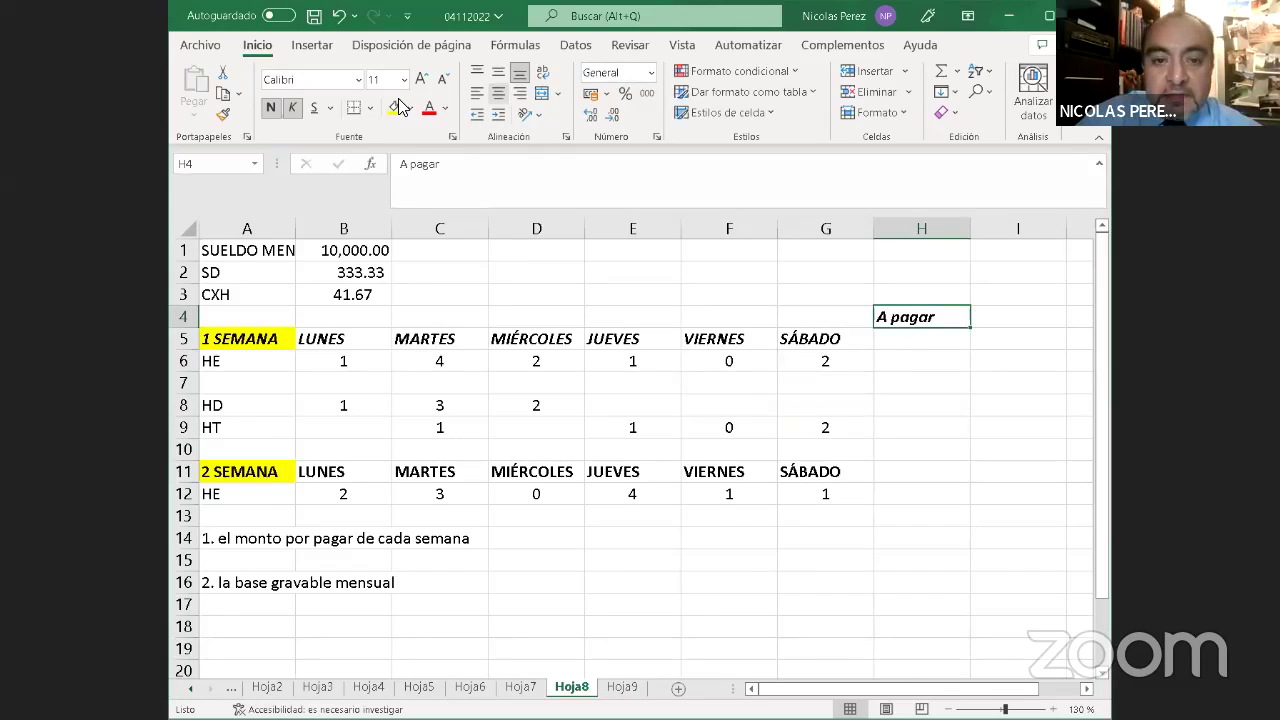
{"action": "key", "text": "Down"}
{"action": "key", "text": "Down"}
{"action": "key", "text": "Down"}
{"action": "key", "text": "Down"}
{"action": "key", "text": "Down"}
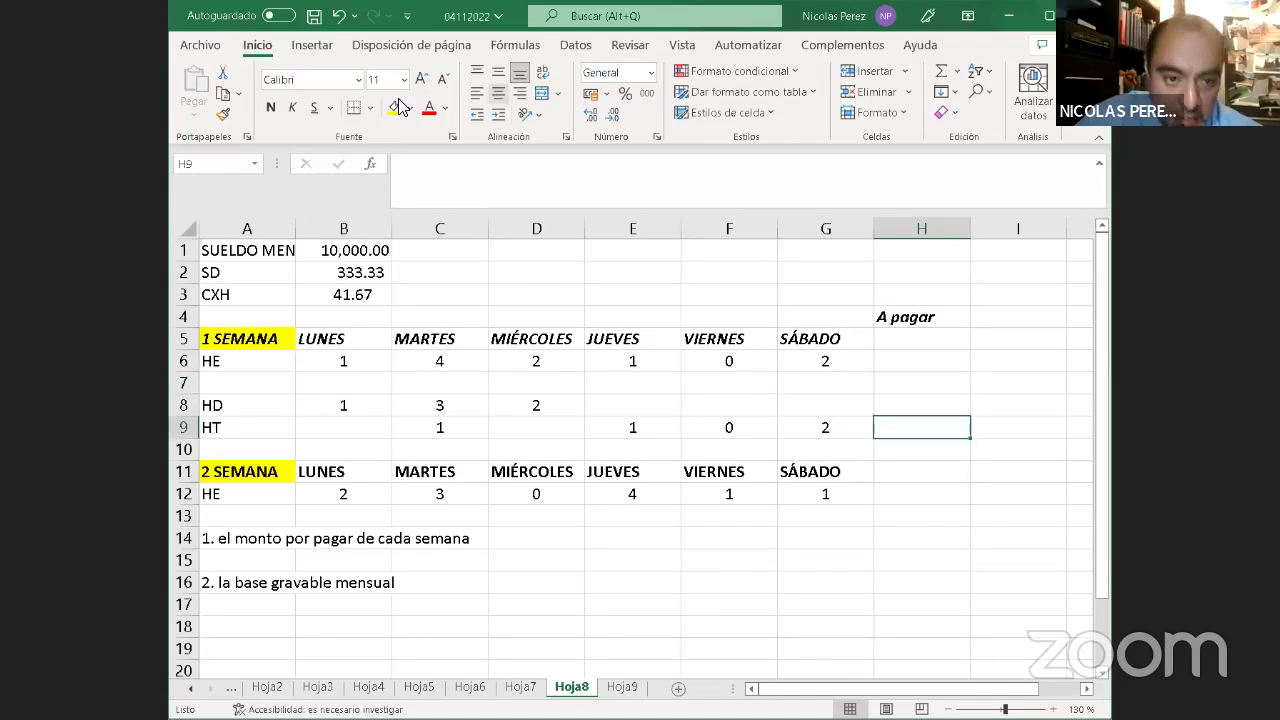
{"action": "key", "text": "Up"}
{"action": "type", "text": "="}
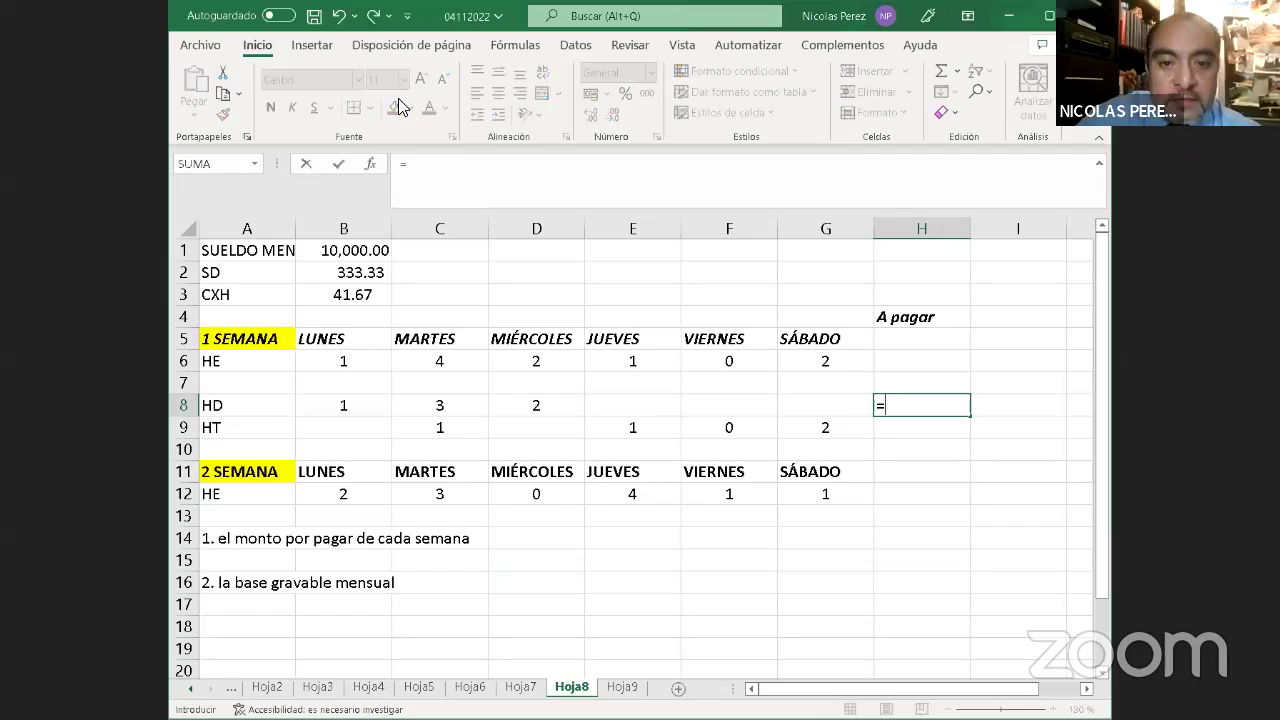
{"action": "type", "text": "6"}
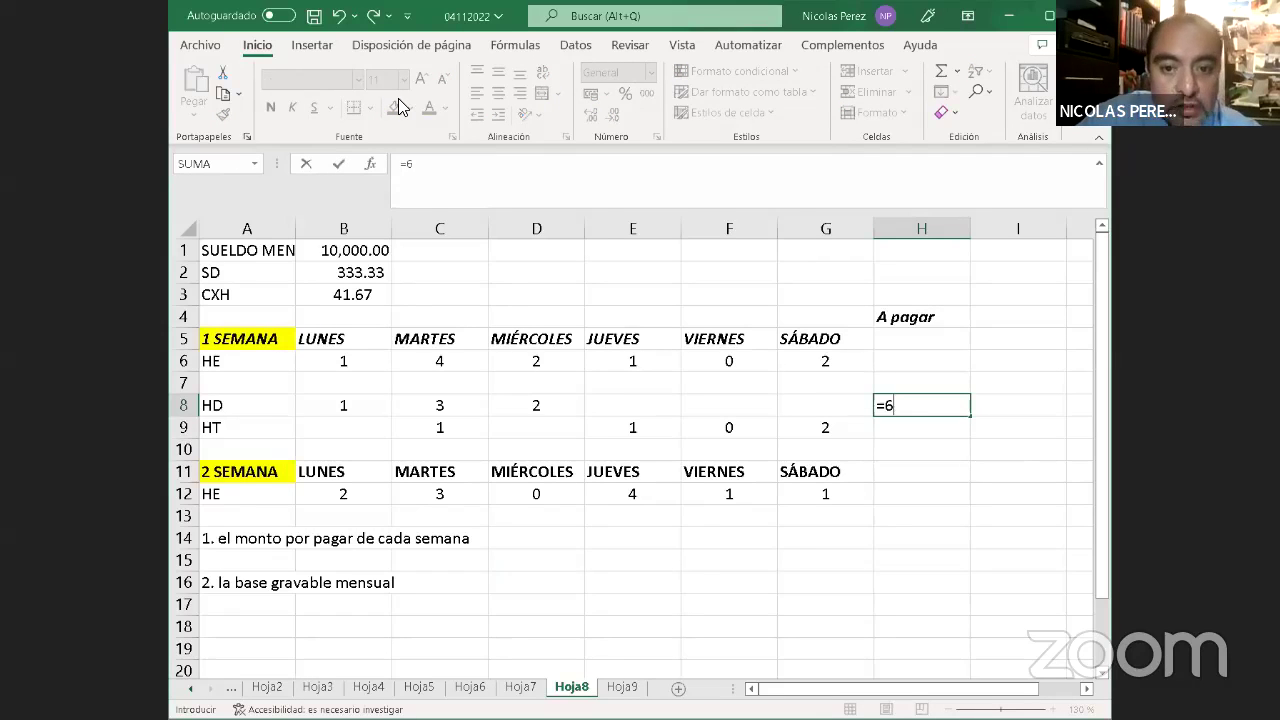
{"action": "key", "text": "Left"}
{"action": "key", "text": "Left"}
{"action": "key", "text": "Left"}
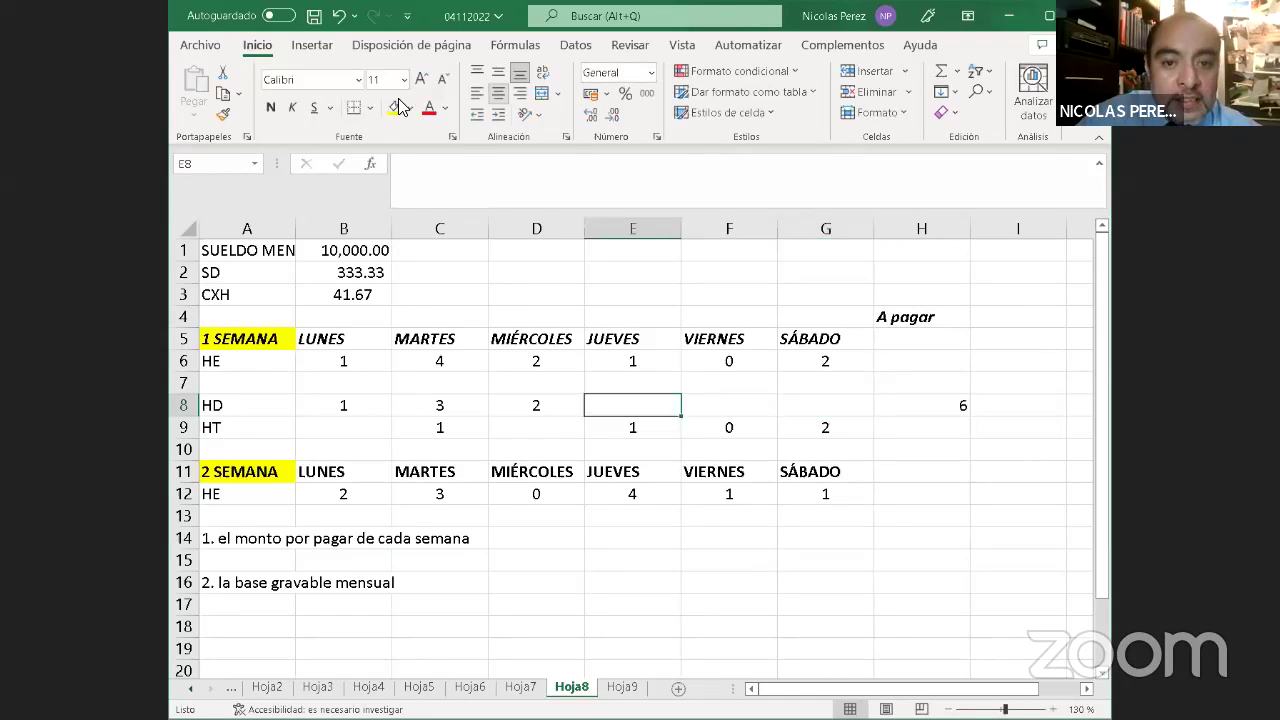
{"action": "key", "text": "Right"}
{"action": "key", "text": "Right"}
{"action": "key", "text": "Right"}
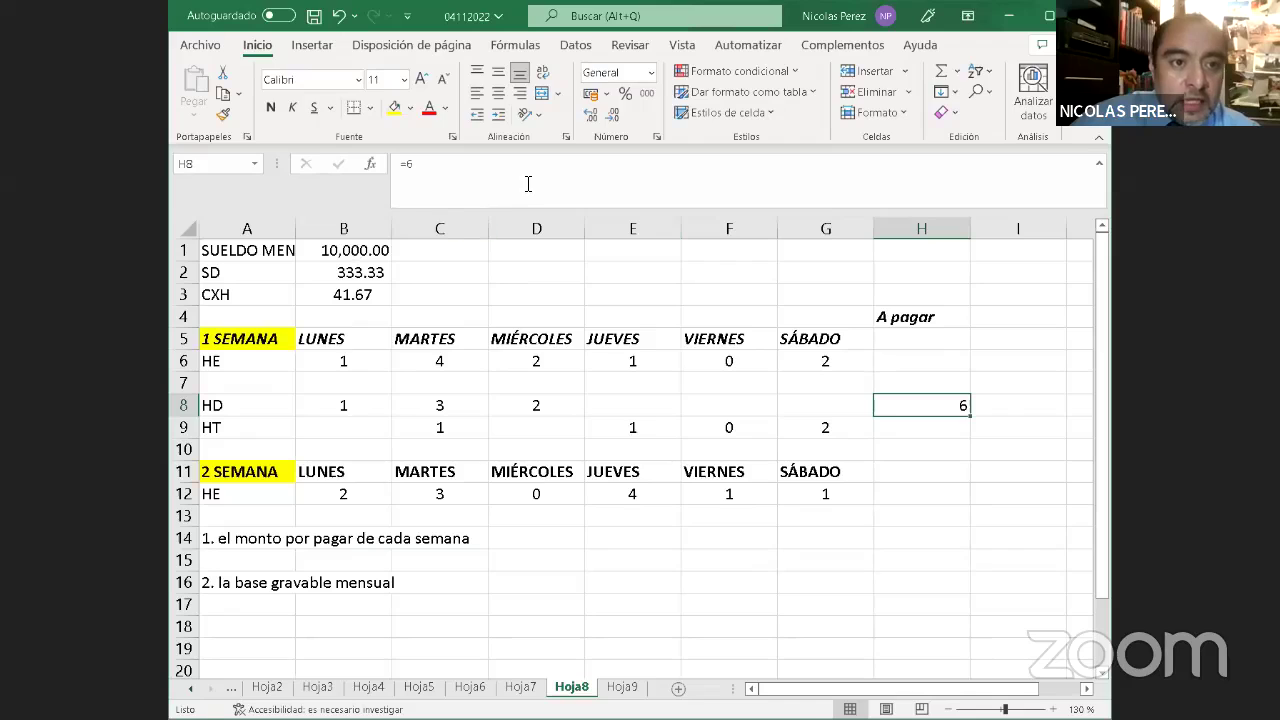
Extend the H8 formula to =(6*B3)*2 so the HD hours are paid at double the hourly rate
{"action": "left_click", "coordinate": [502, 193]}
{"action": "type", "text": "*"}
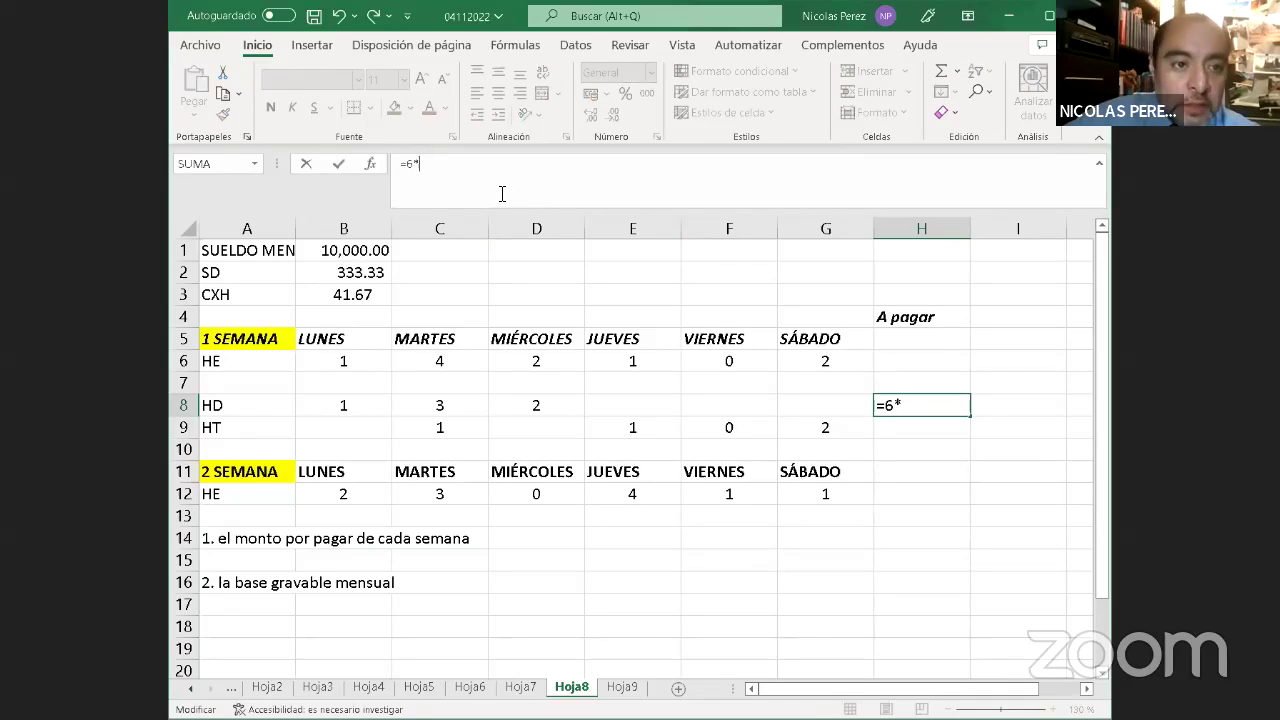
{"action": "left_click", "coordinate": [362, 292]}
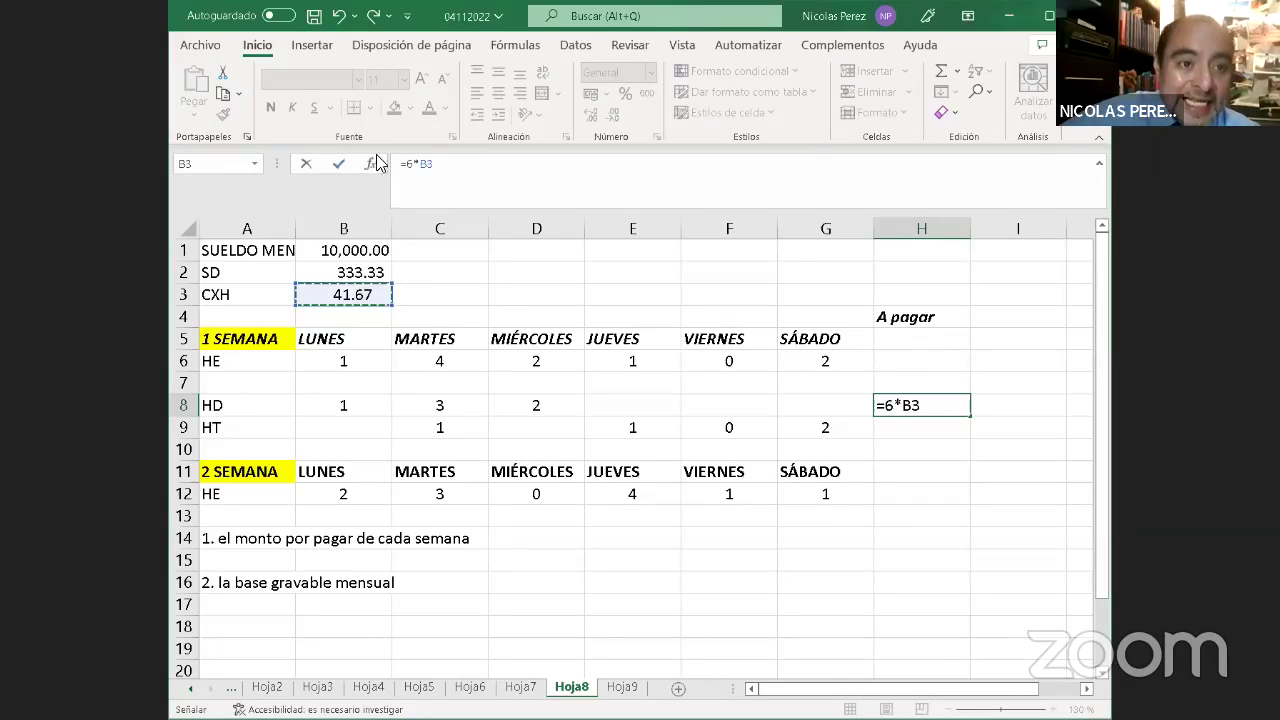
{"action": "left_click", "coordinate": [407, 168]}
{"action": "type", "text": "(6*B3"}
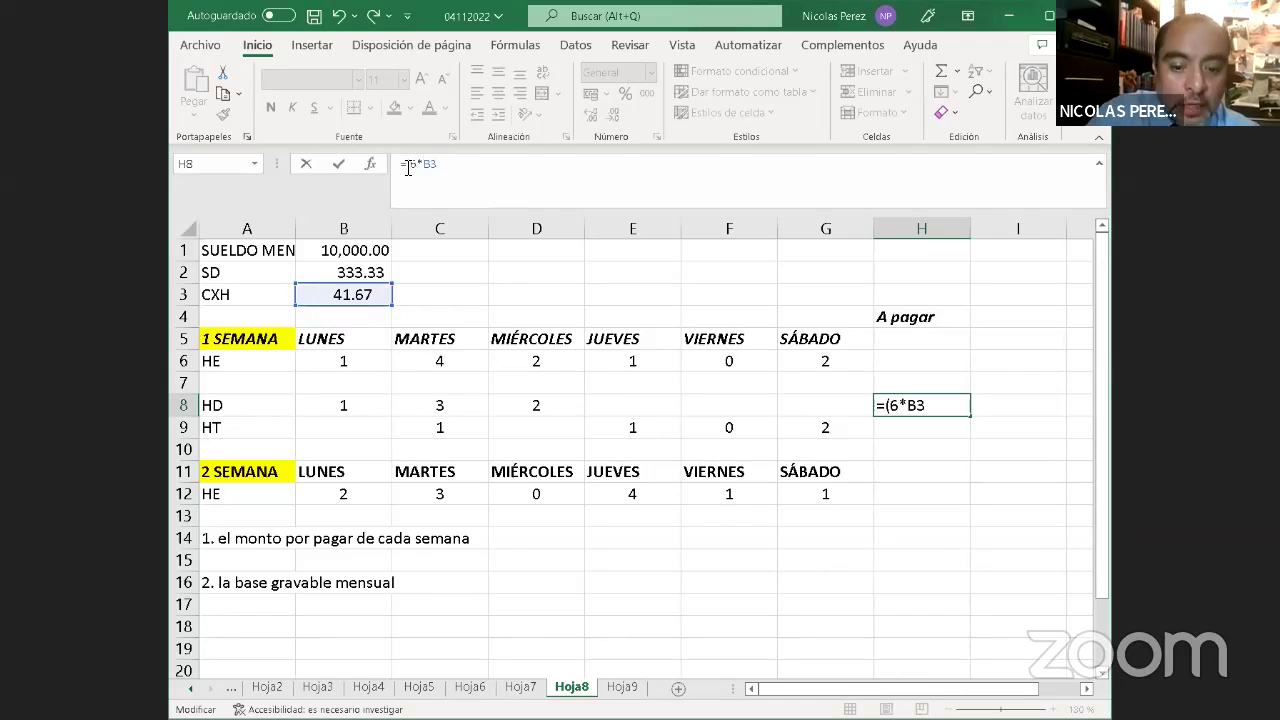
{"action": "type", "text": ")*2"}
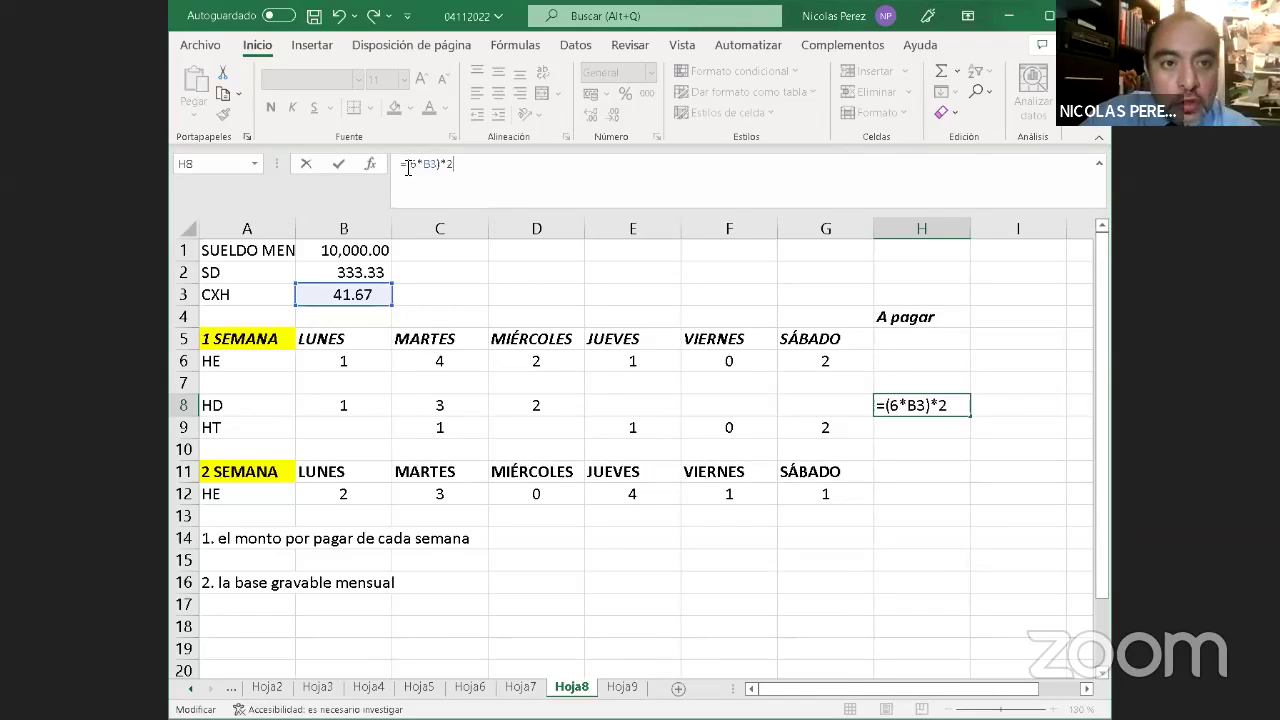
{"action": "key", "text": "ctrl+Return"}
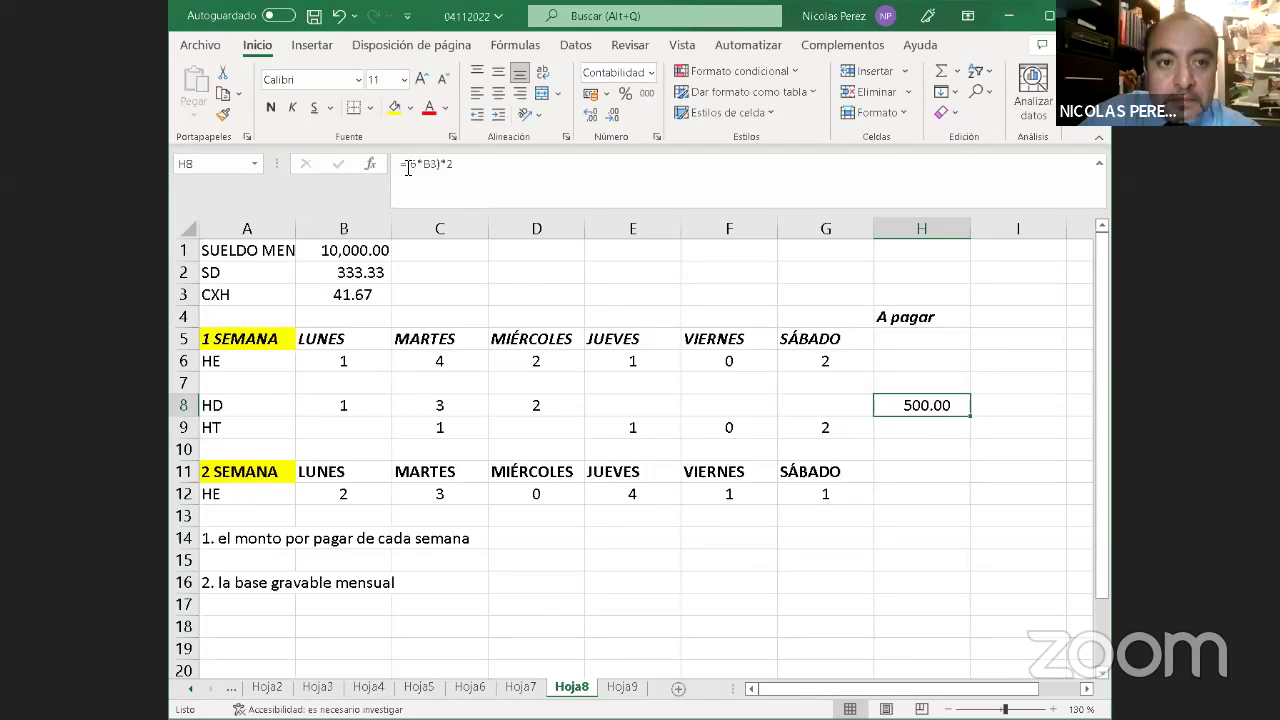
{"action": "key", "text": "Return"}
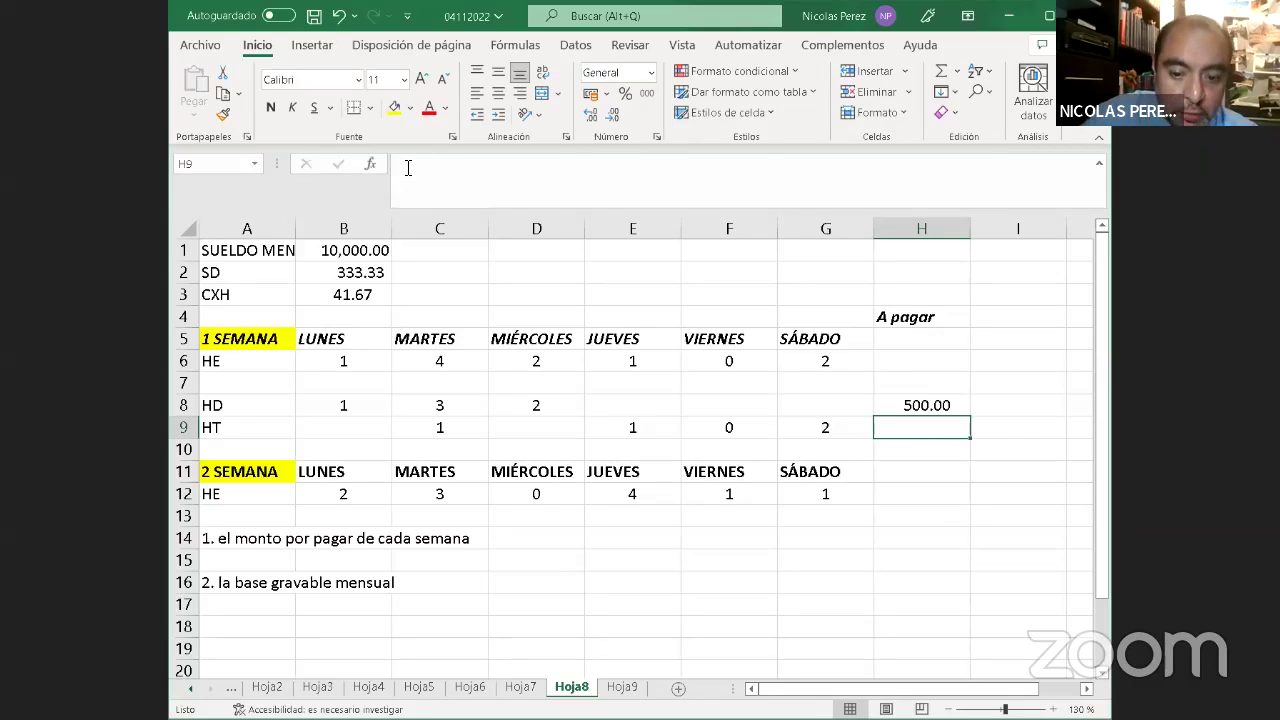
Calculate the first week's HT payment in H9 with the formula =(4*B3)*3
{"action": "type", "text": "=4"}
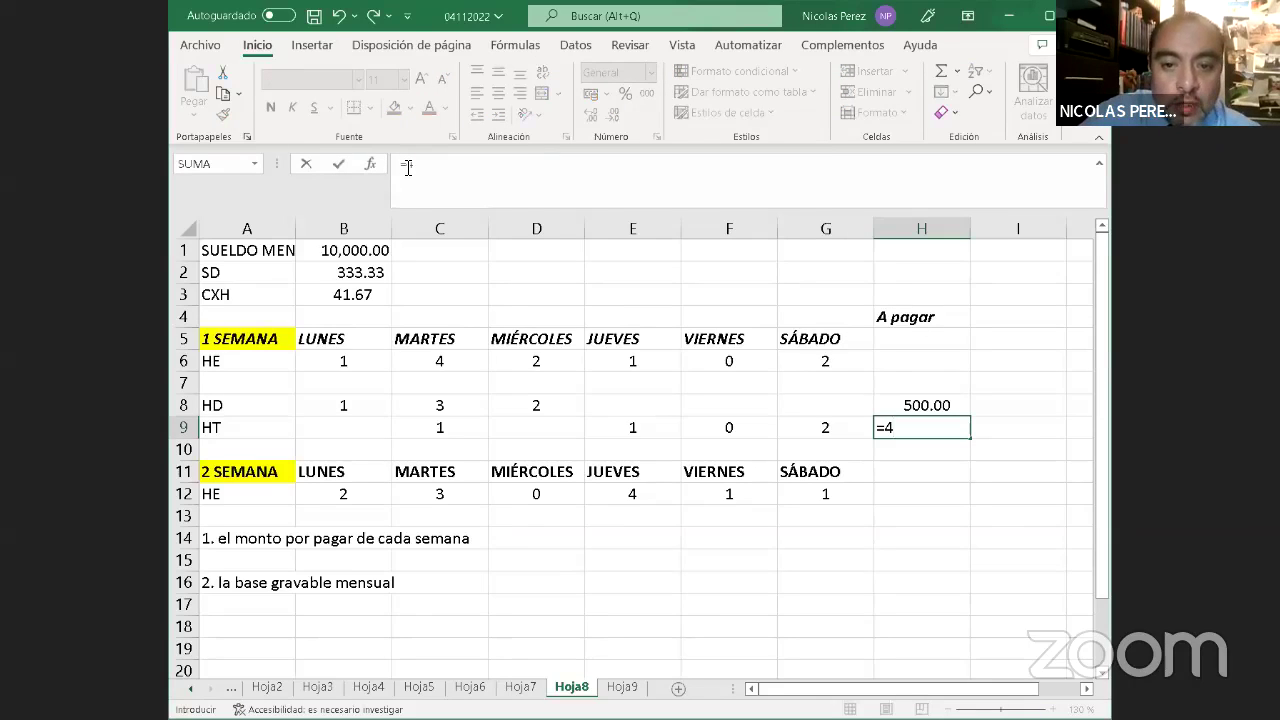
{"action": "type", "text": "*"}
{"action": "key", "text": "Left"}
{"action": "key", "text": "Left"}
{"action": "key", "text": "Left"}
{"action": "key", "text": "Left"}
{"action": "key", "text": "Left"}
{"action": "key", "text": "Left"}
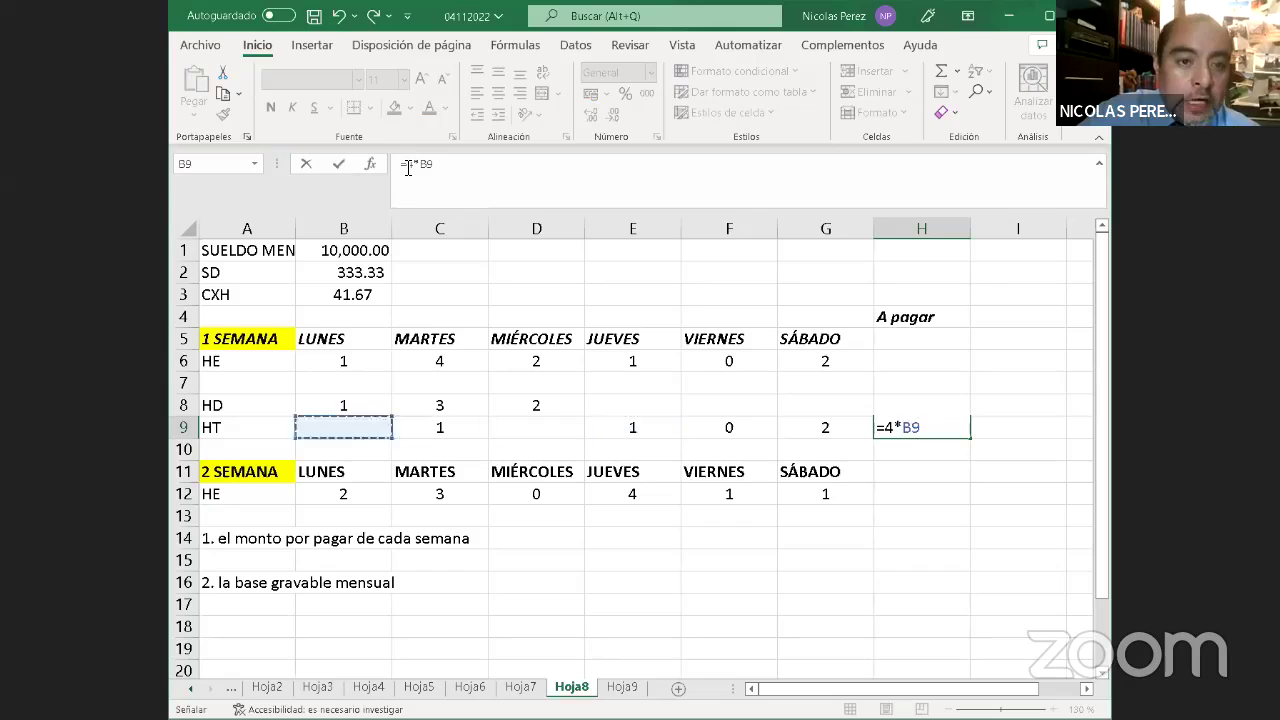
{"action": "key", "text": "Up"}
{"action": "key", "text": "Up"}
{"action": "key", "text": "Up"}
{"action": "key", "text": "Up"}
{"action": "key", "text": "Up"}
{"action": "key", "text": "Up"}
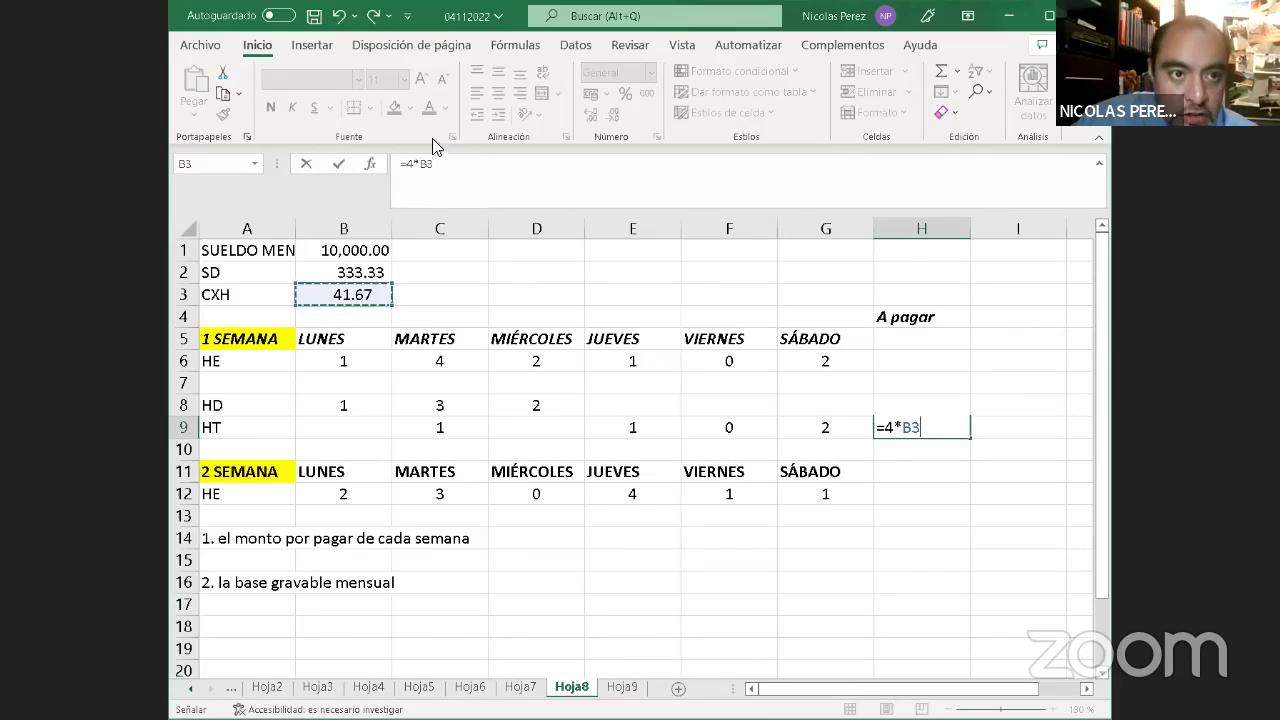
{"action": "left_click", "coordinate": [405, 165]}
{"action": "type", "text": "(4*B3"}
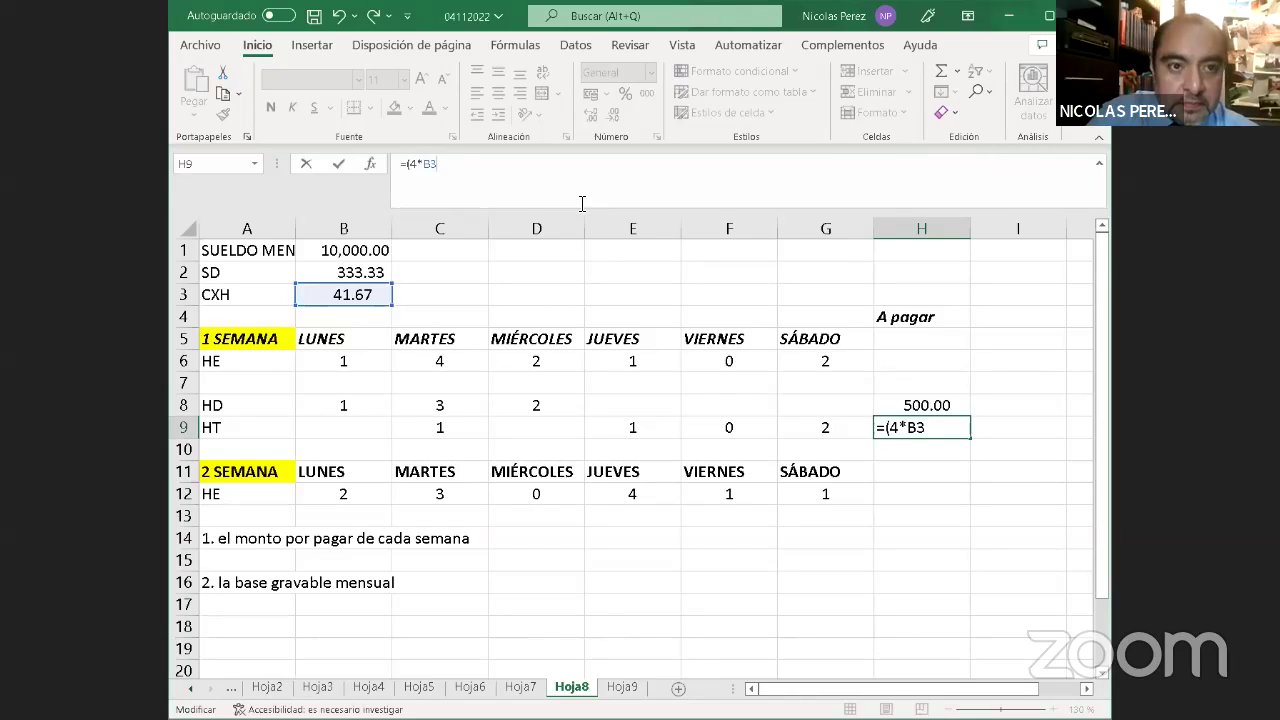
{"action": "type", "text": ")*3"}
{"action": "key", "text": "Return"}
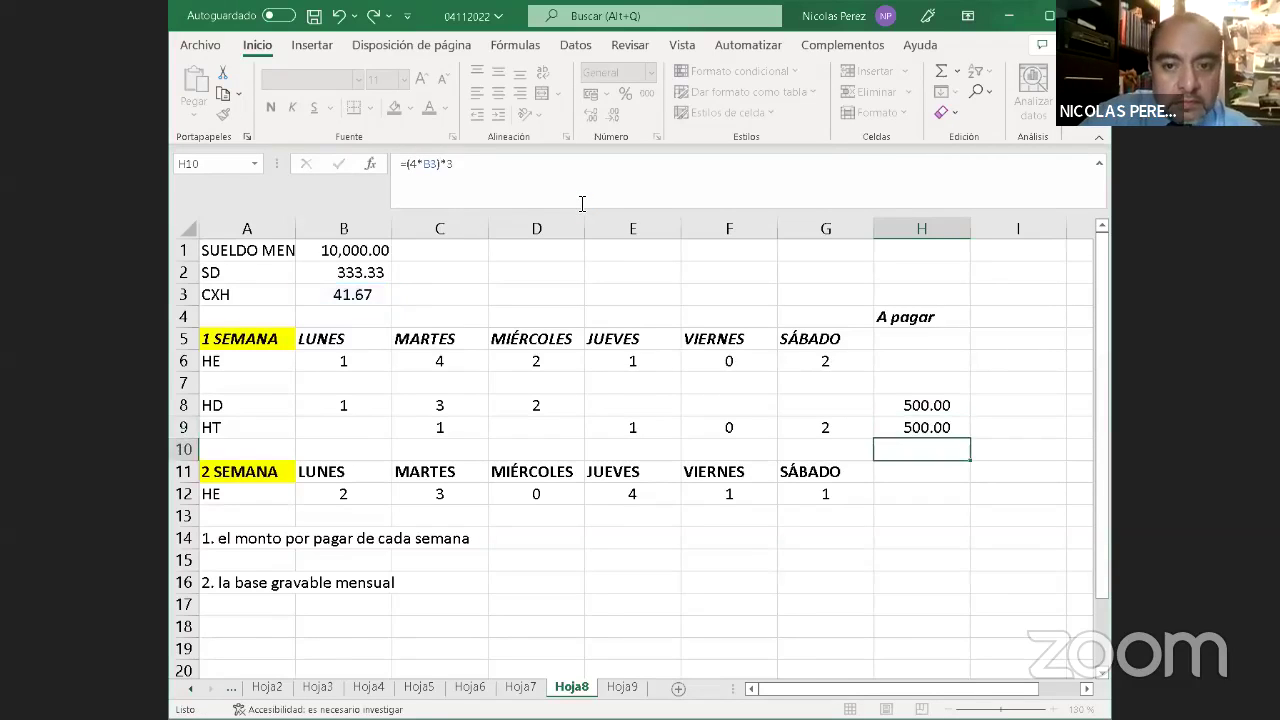
{"action": "key", "text": "Up"}
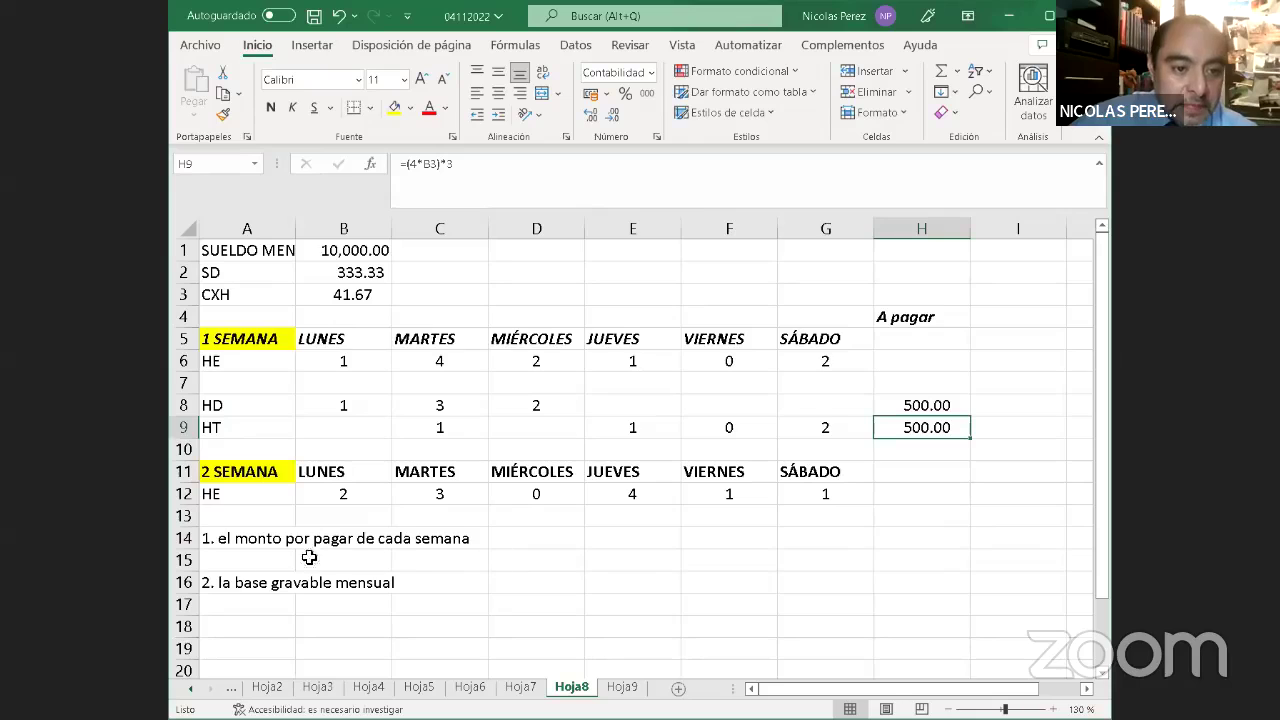
Insert an empty row above the "1. el monto por pagar de cada semana" line in row 14
{"action": "left_click", "coordinate": [186, 540]}
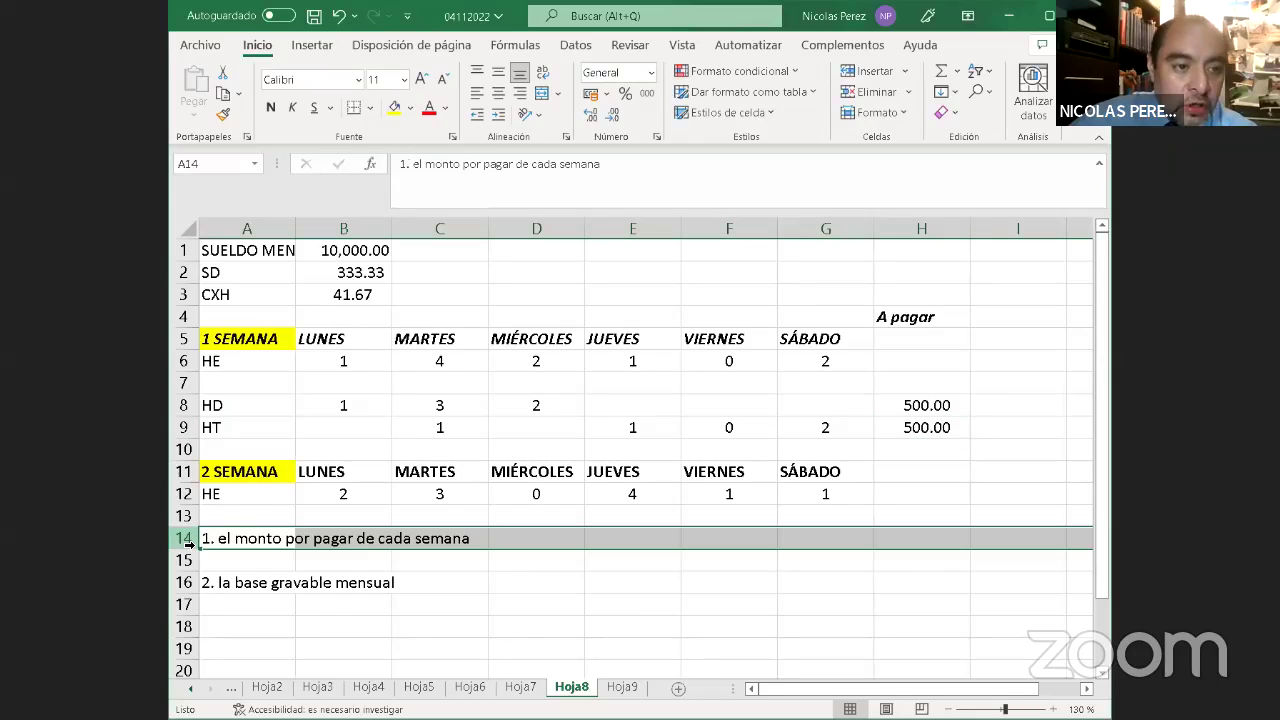
{"action": "right_click", "coordinate": [188, 545]}
{"action": "left_click", "coordinate": [234, 369]}
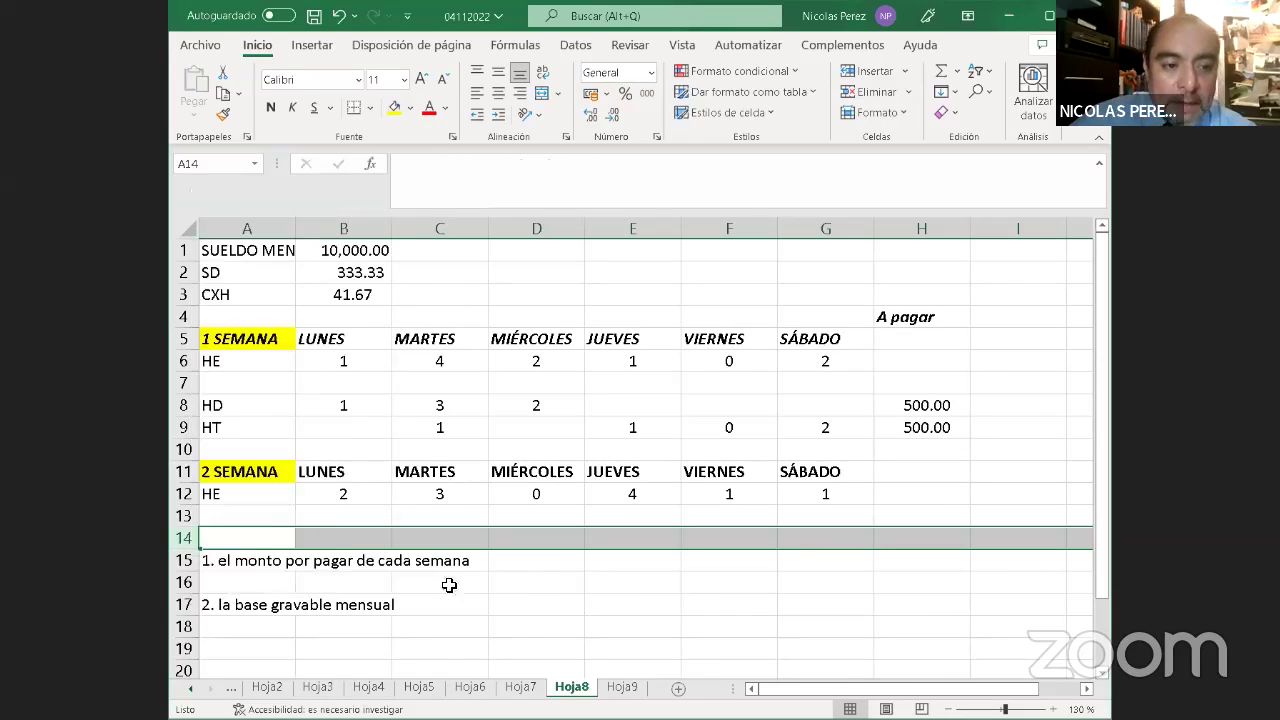
Enter the label "1A SEM" in D15, beside the "1. el monto por pagar de cada semana" line
{"action": "left_click", "coordinate": [553, 560]}
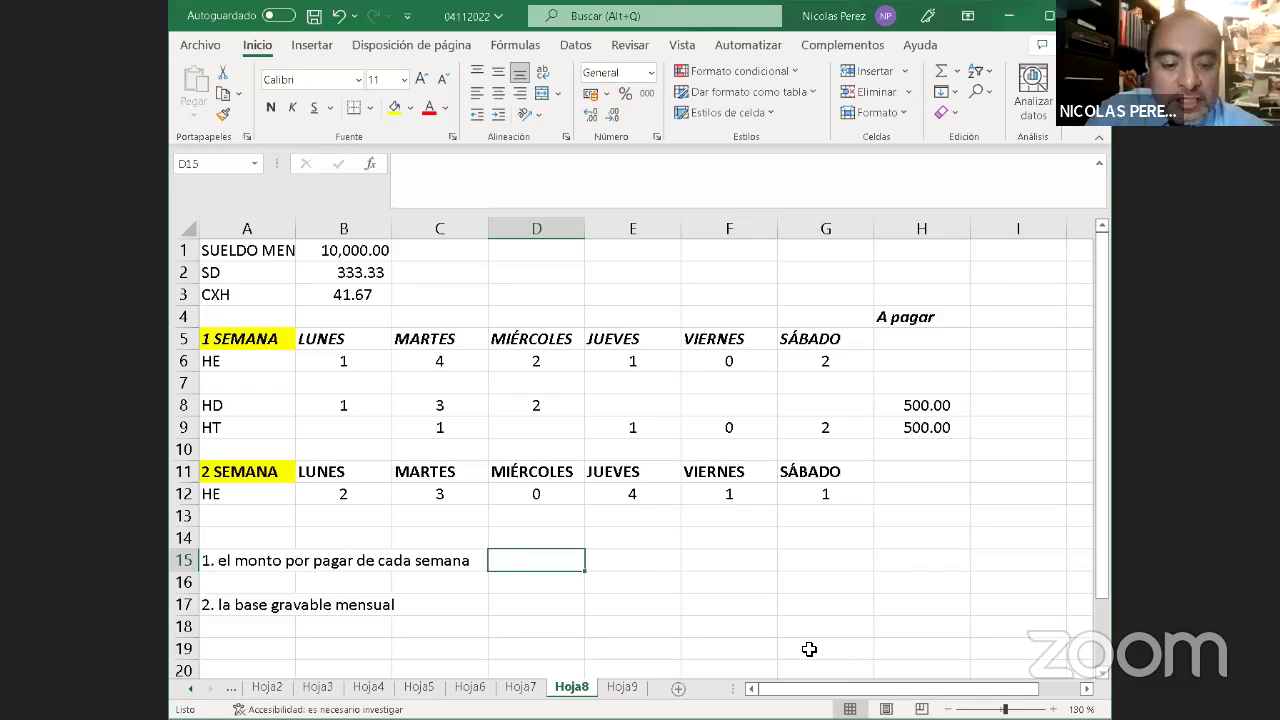
{"action": "type", "text": "HD"}
{"action": "key", "text": "BackSpace"}
{"action": "key", "text": "BackSpace"}
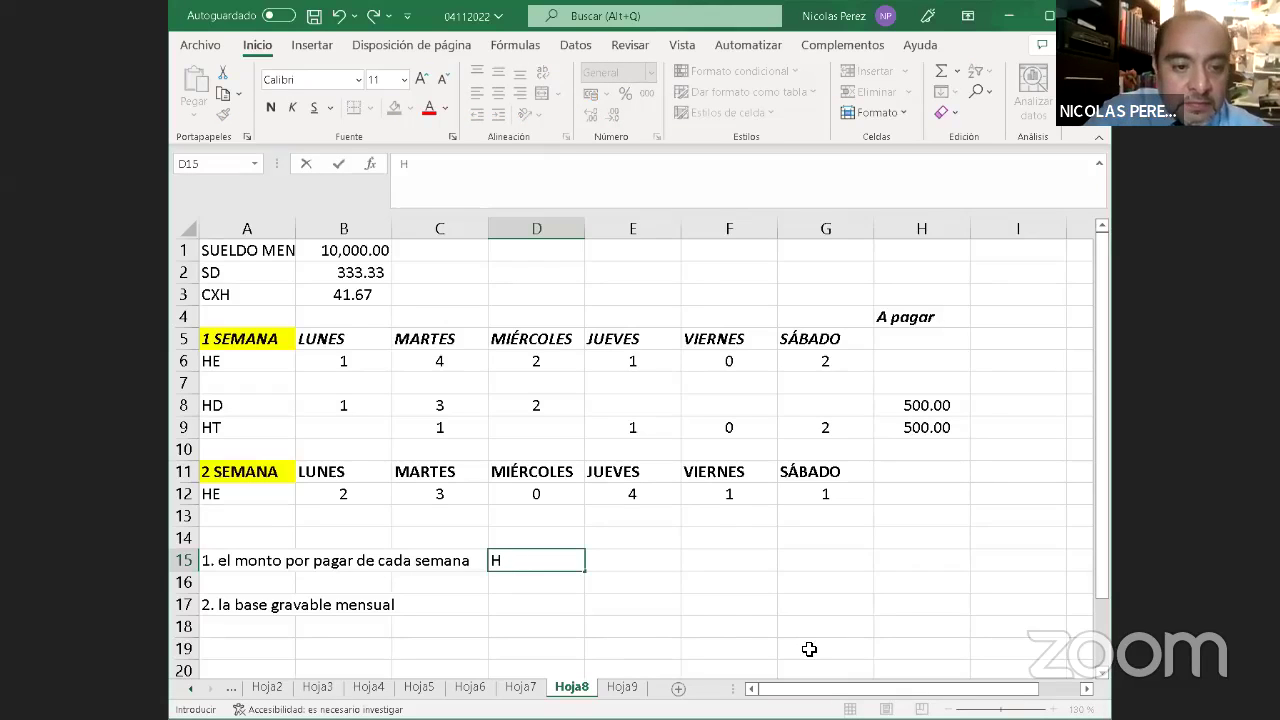
{"action": "key", "text": "Escape"}
{"action": "type", "text": "1A SEM"}
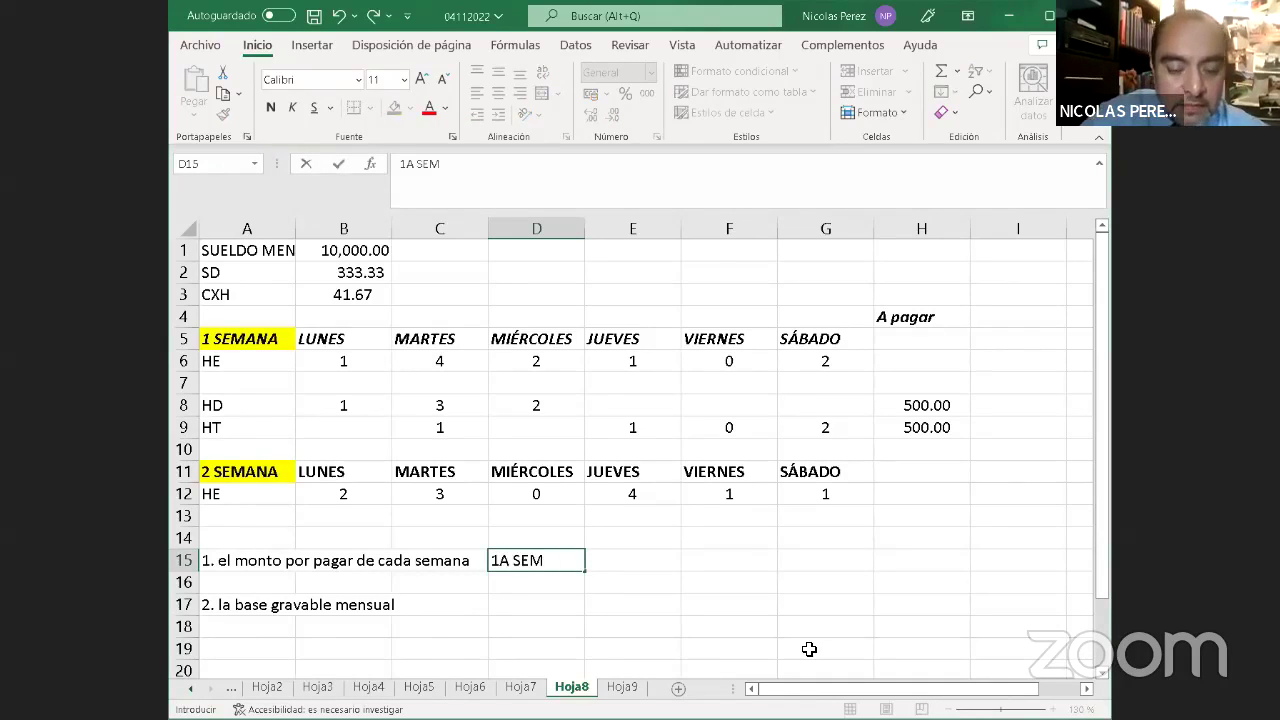
{"action": "key", "text": "Return"}
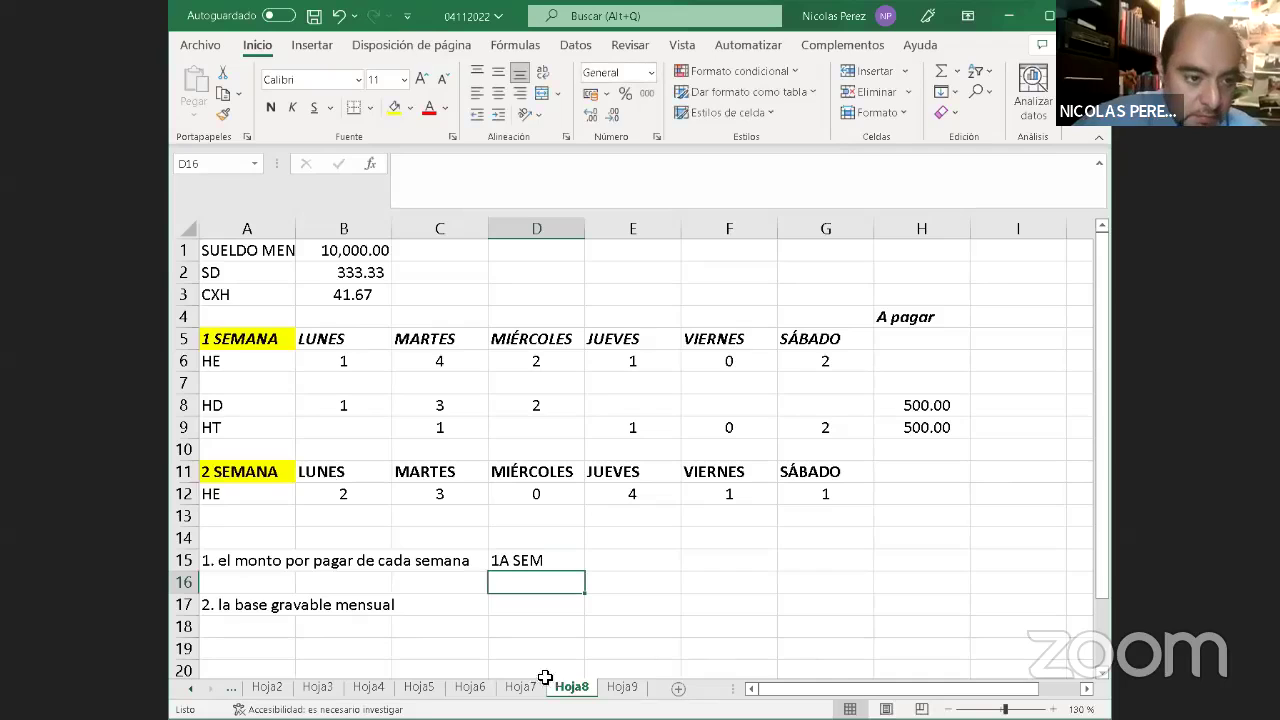
Insert an empty row at row 16, below the "1. el monto por pagar de cada semana" line
{"action": "left_click", "coordinate": [192, 581]}
{"action": "right_click", "coordinate": [192, 581]}
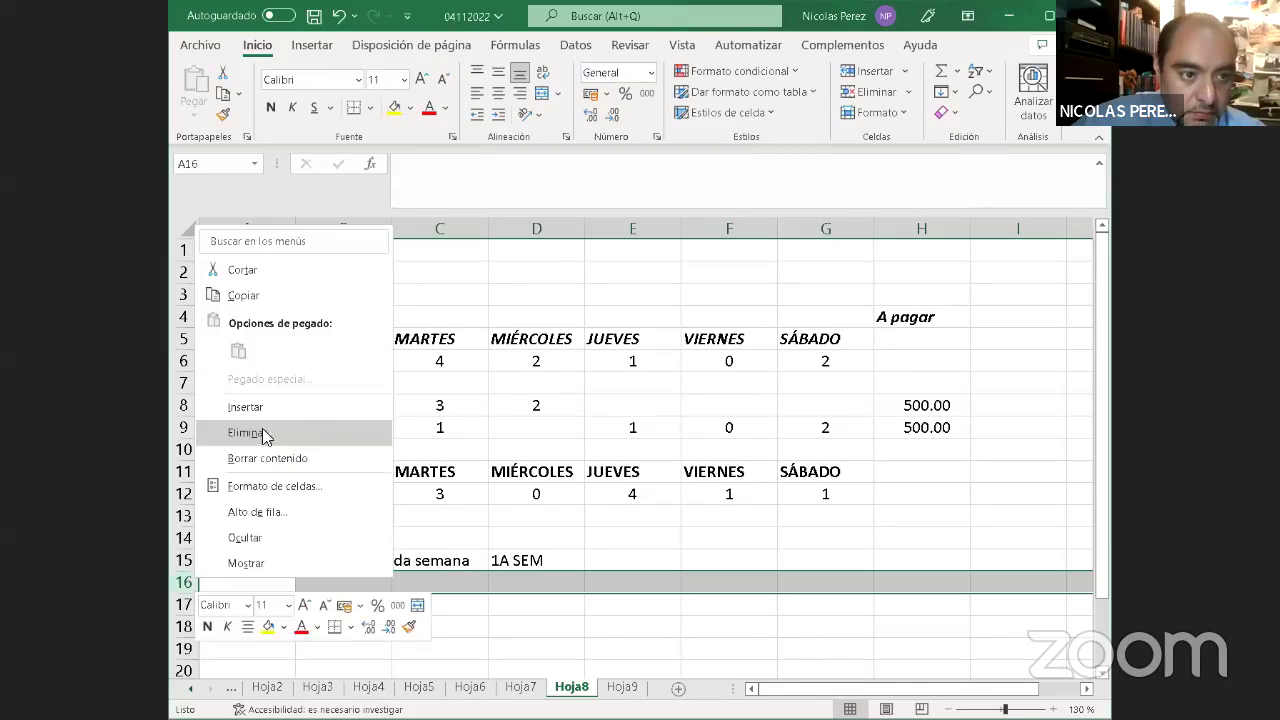
{"action": "left_click", "coordinate": [264, 406]}
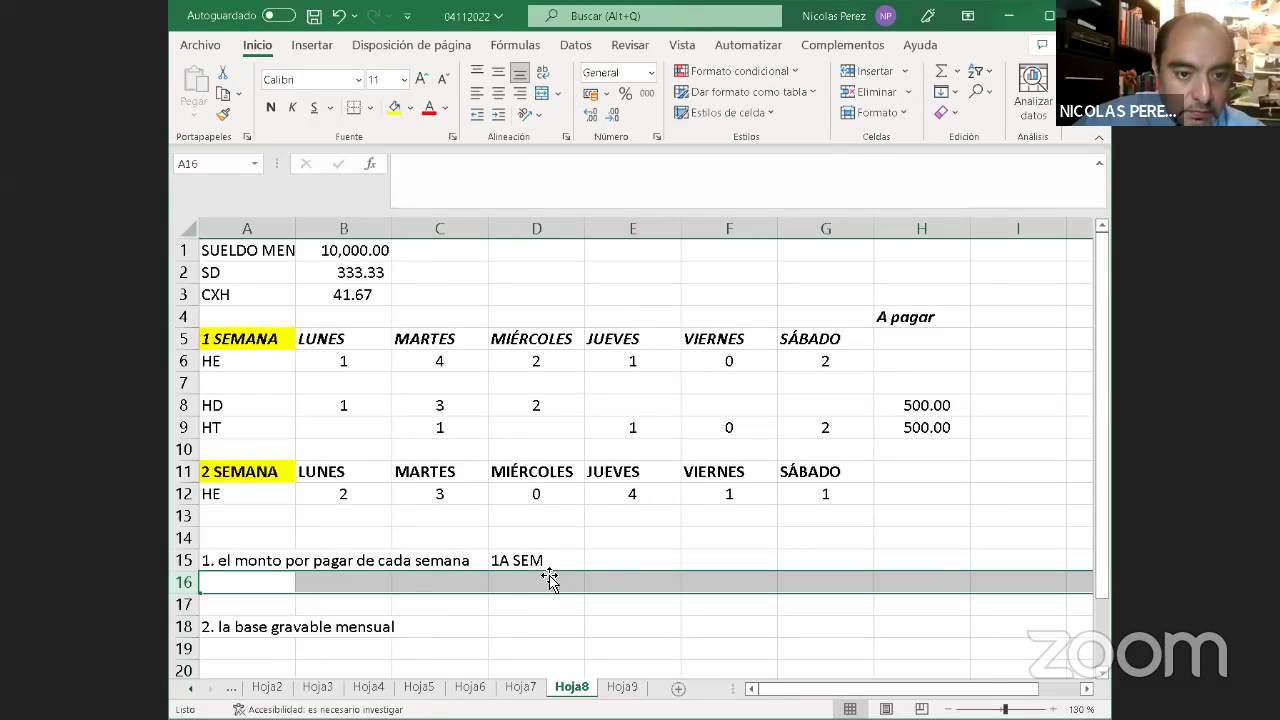
Label E15 "HD" and link F15 to the first week's HD payment with =H8
{"action": "left_click", "coordinate": [617, 561]}
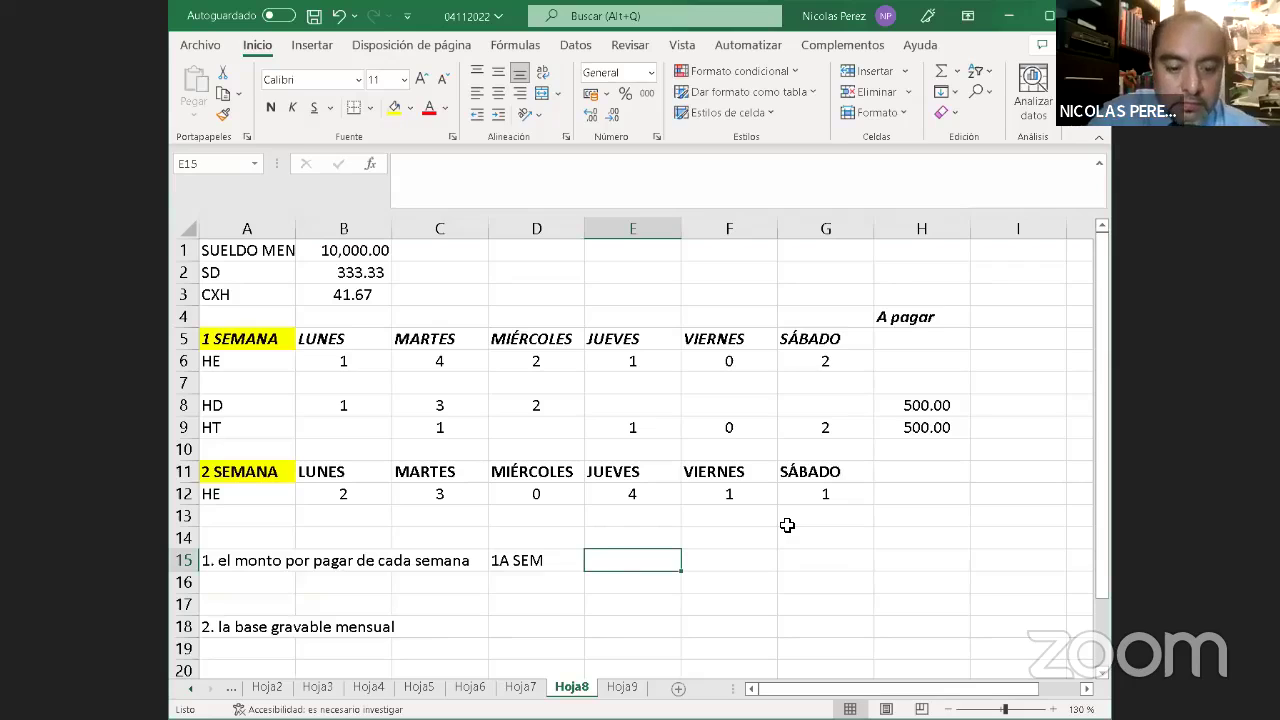
{"action": "type", "text": "HD"}
{"action": "key", "text": "Return"}
{"action": "key", "text": "Up"}
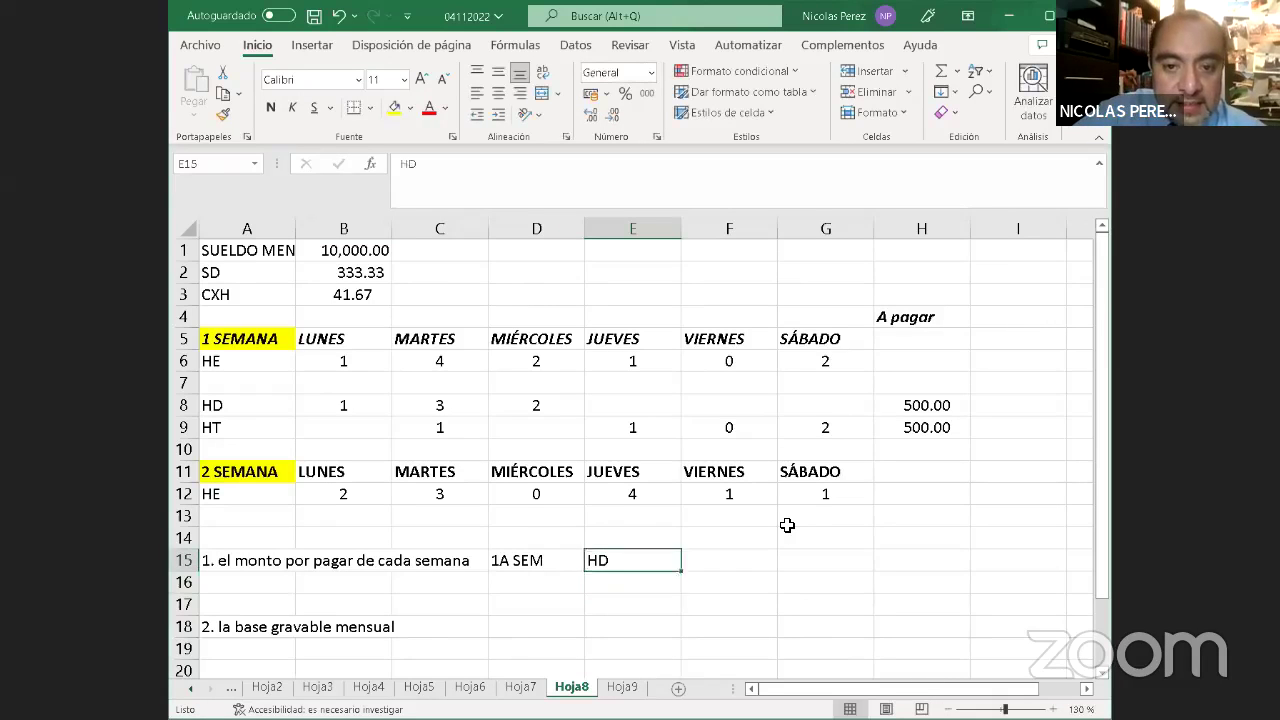
{"action": "key", "text": "Right"}
{"action": "type", "text": "="}
{"action": "key", "text": "Right"}
{"action": "key", "text": "Right"}
{"action": "key", "text": "Up"}
{"action": "key", "text": "Up"}
{"action": "key", "text": "Up"}
{"action": "key", "text": "Up"}
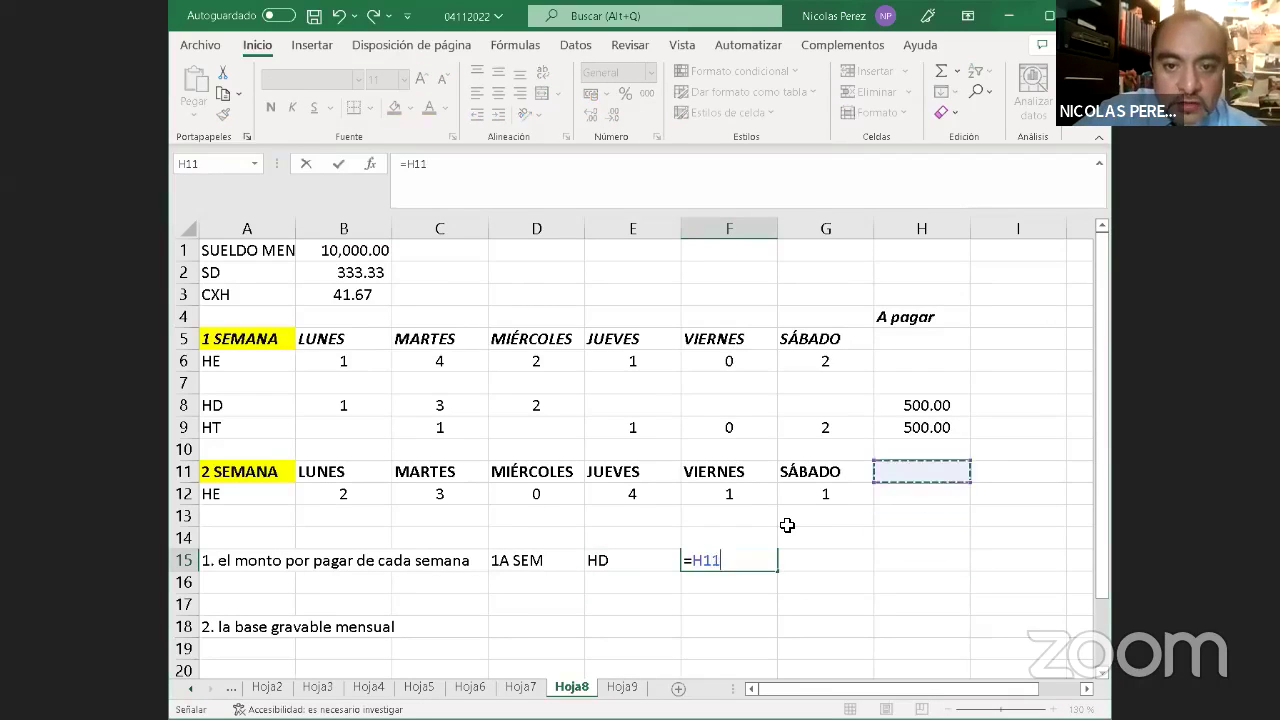
{"action": "key", "text": "Up"}
{"action": "key", "text": "Up"}
{"action": "key", "text": "Up"}
{"action": "key", "text": "Return"}
Label E16 "HT" and link F16 to the first week's HT payment with =H9
{"action": "key", "text": "Left"}
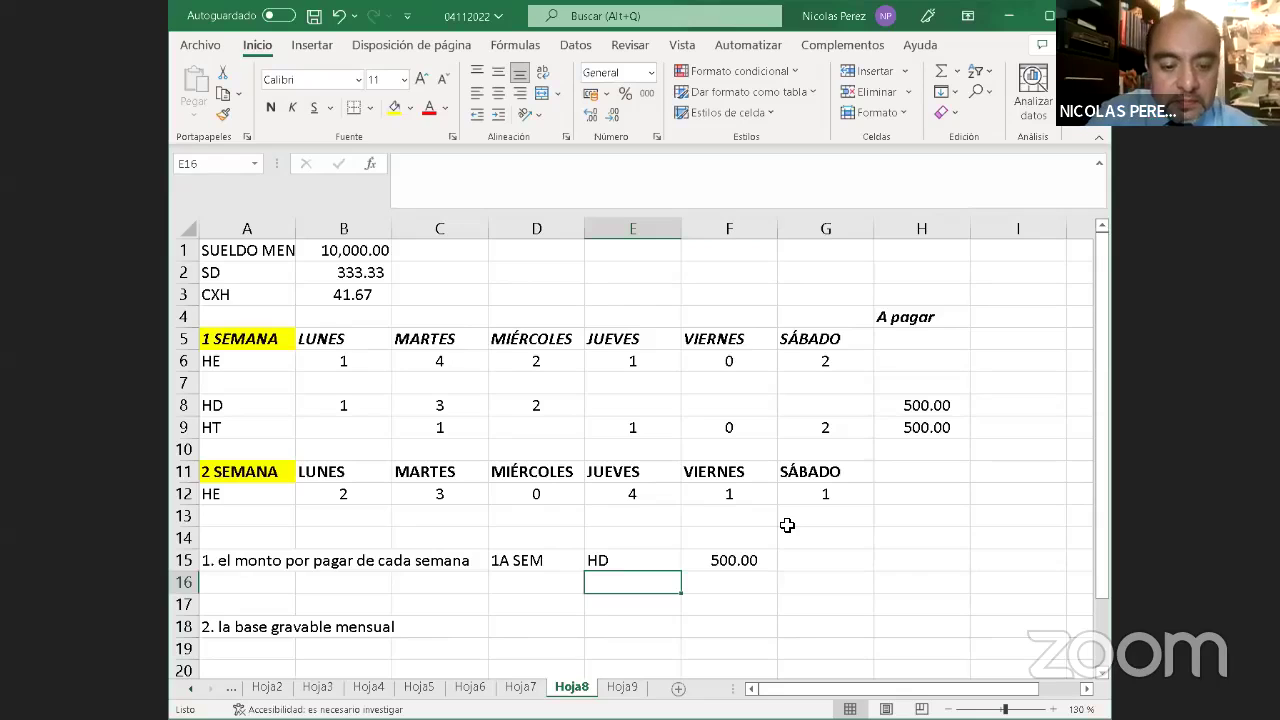
{"action": "type", "text": "HT"}
{"action": "key", "text": "Return"}
{"action": "key", "text": "Up"}
{"action": "key", "text": "Right"}
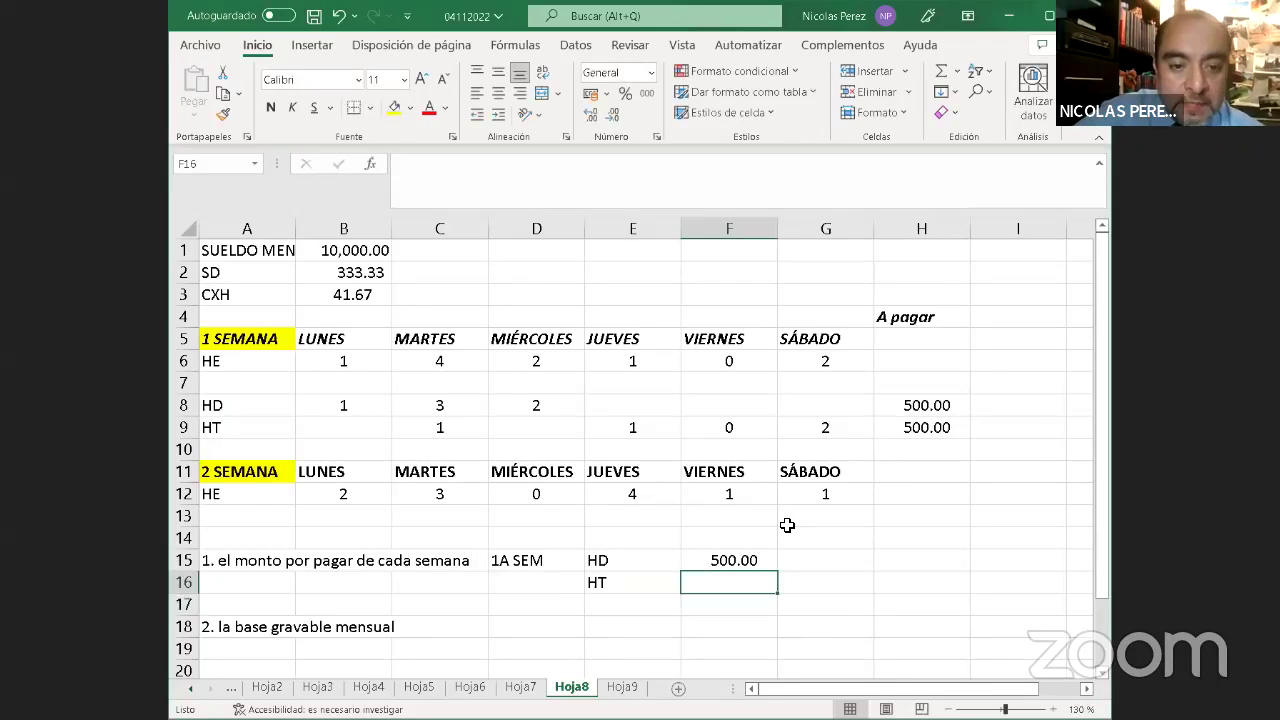
{"action": "type", "text": "="}
{"action": "key", "text": "Right"}
{"action": "key", "text": "Right"}
{"action": "key", "text": "Up"}
{"action": "key", "text": "Up"}
{"action": "key", "text": "Up"}
{"action": "key", "text": "Up"}
{"action": "key", "text": "Up"}
{"action": "key", "text": "Up"}
{"action": "key", "text": "Up"}
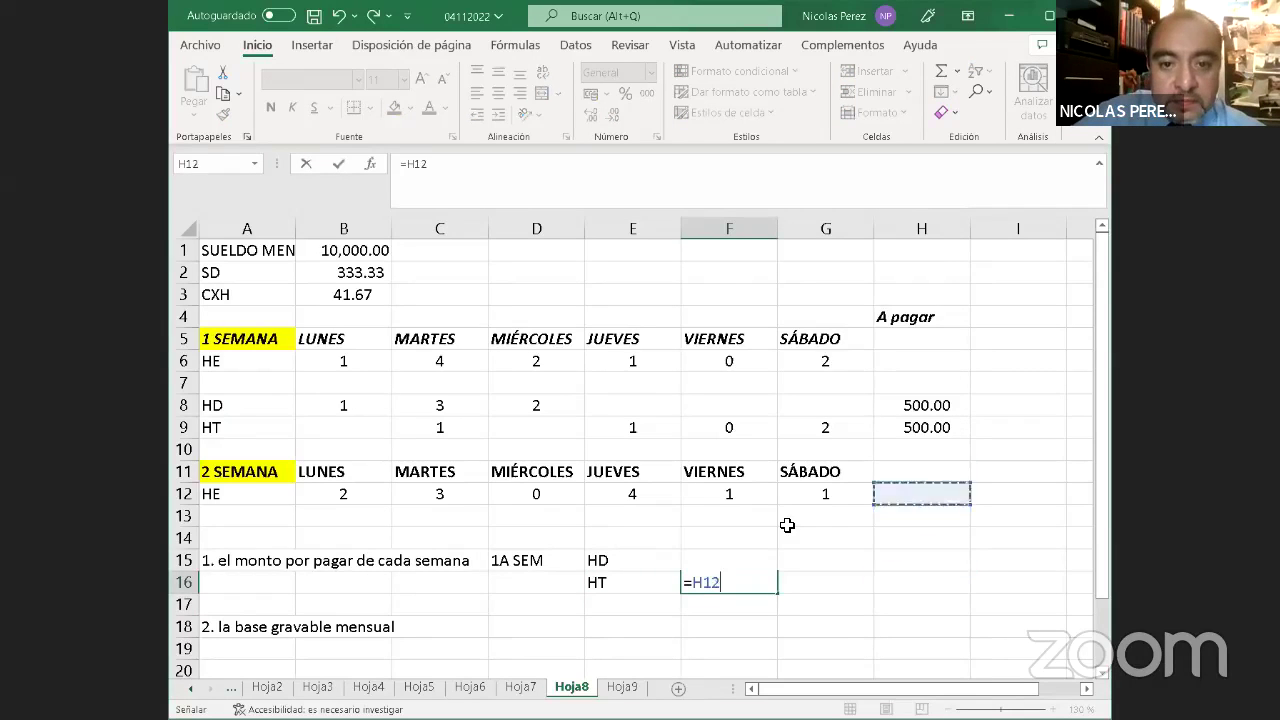
{"action": "key", "text": "Return"}
Format the 1A SEM, HD and HT labels in D15:E16 as bold italic
{"action": "key", "text": "Up"}
{"action": "key", "text": "Up"}
{"action": "key", "text": "Left"}
{"action": "key", "text": "Left"}
{"action": "key", "text": "shift+Right"}
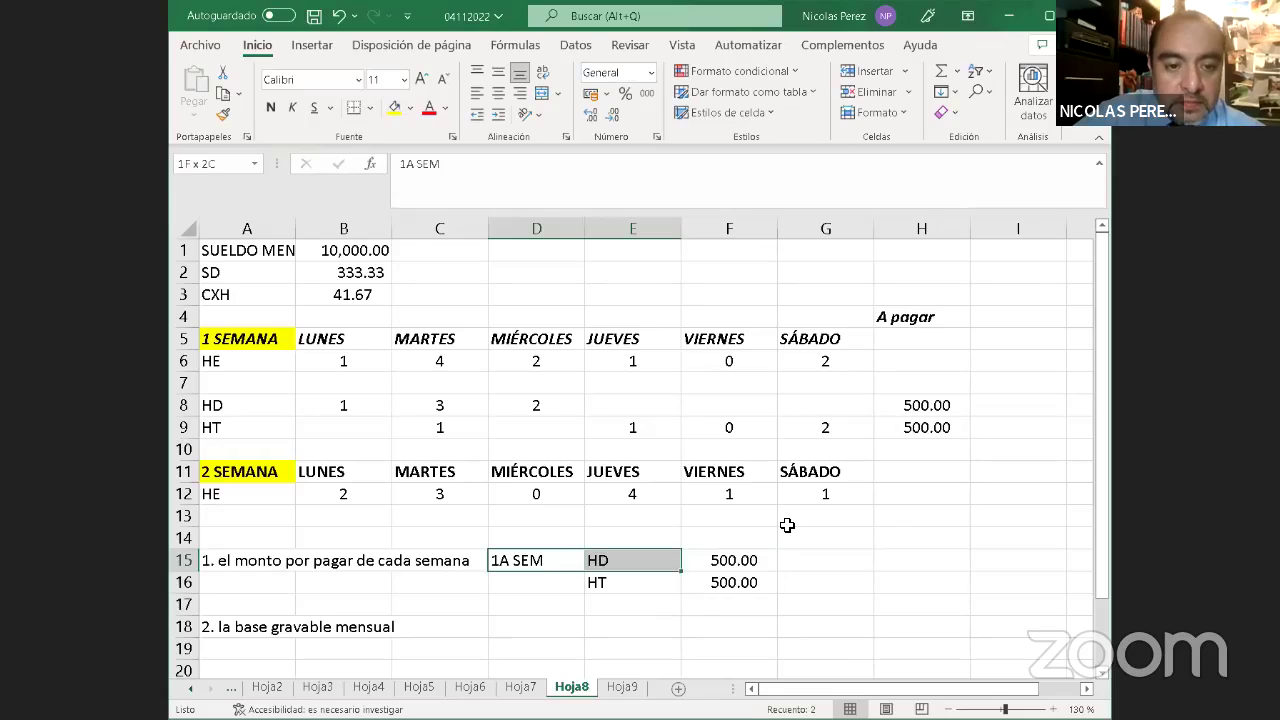
{"action": "key", "text": "shift+Down"}
{"action": "key", "text": "ctrl+n"}
{"action": "key", "text": "ctrl+k"}
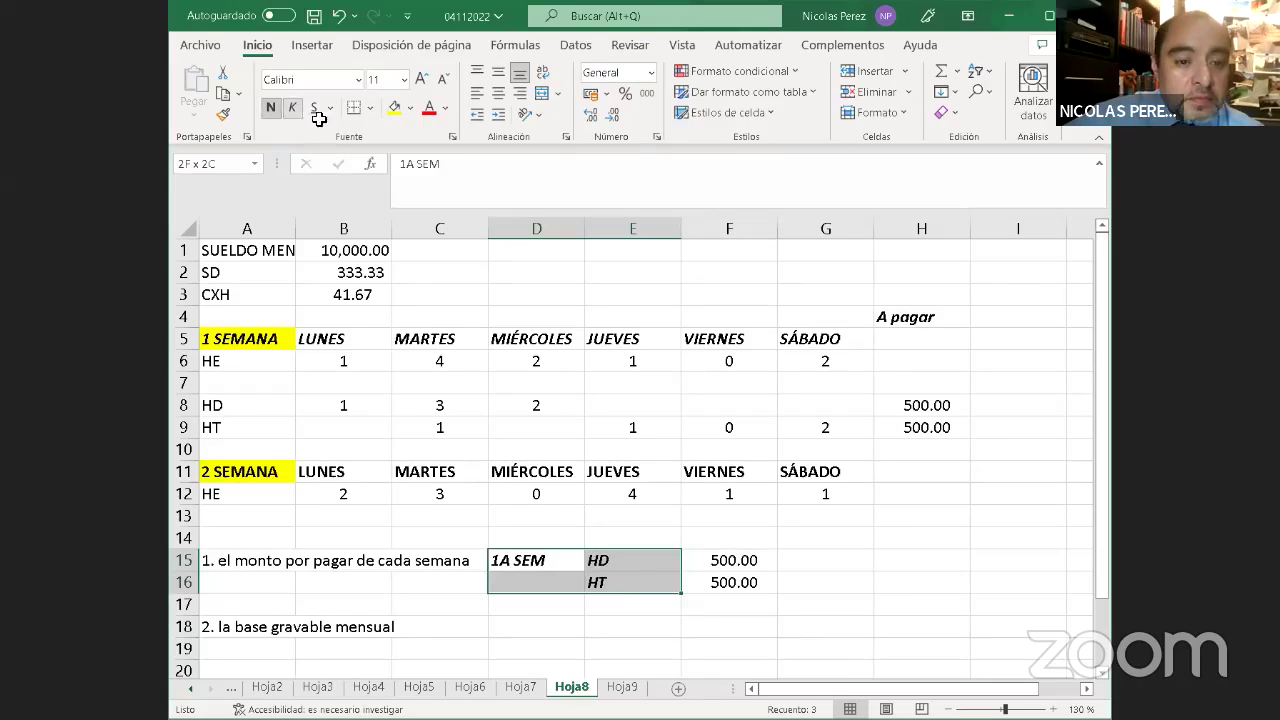
{"action": "left_click", "coordinate": [755, 541]}
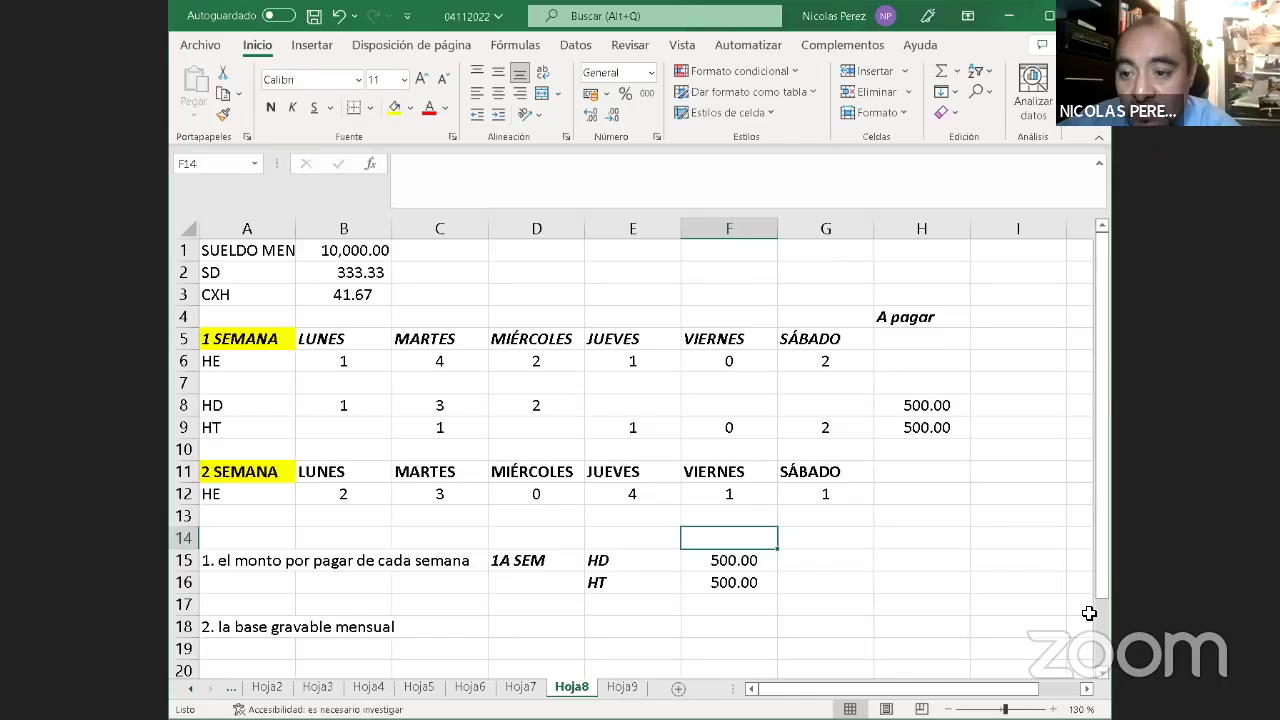
{"action": "scroll", "coordinate": [1089, 613], "scroll_direction": "down", "scroll_amount": 2}
{"action": "scroll", "coordinate": [1089, 613], "scroll_direction": "up", "scroll_amount": 2}
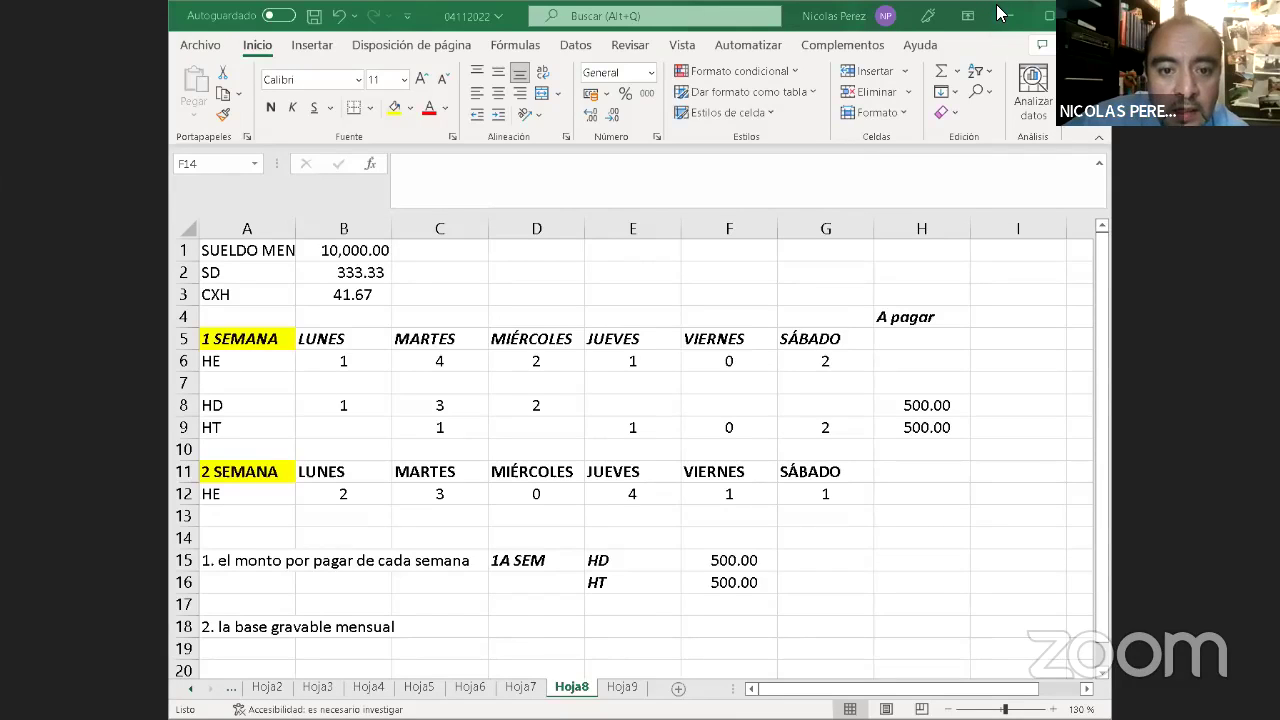
{"action": "left_click", "coordinate": [913, 410]}
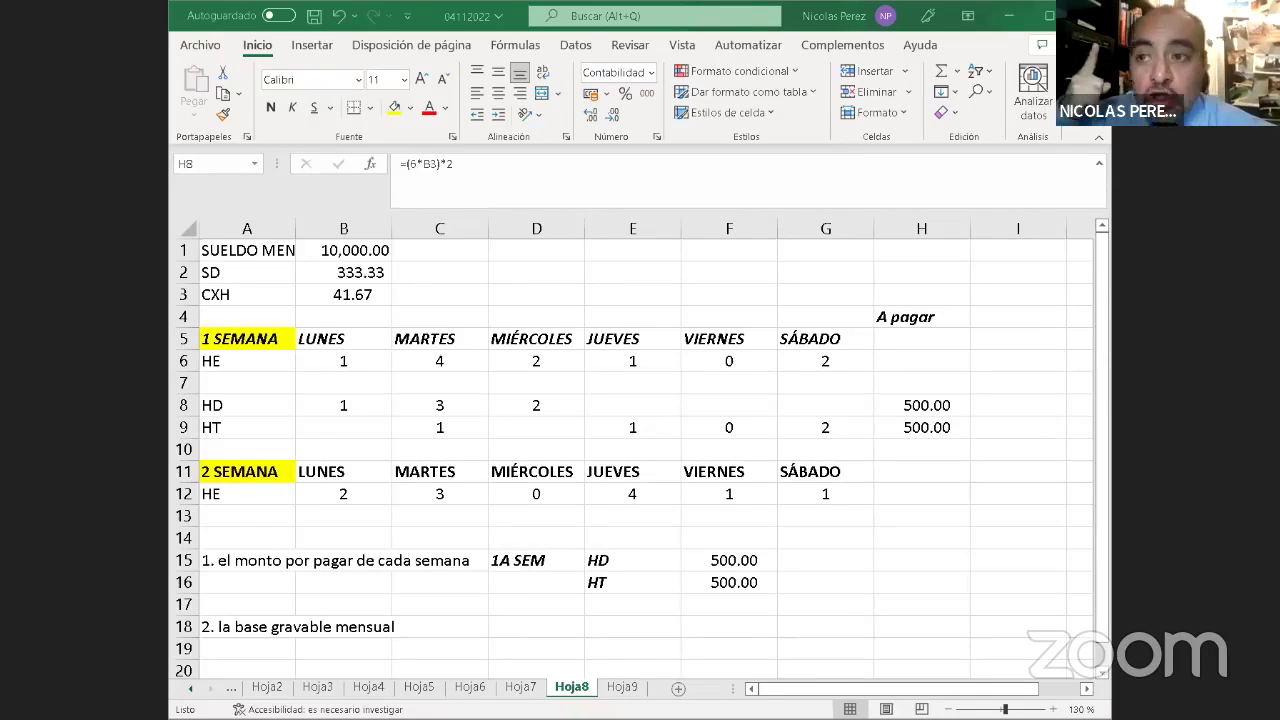
{"action": "left_click", "coordinate": [1012, 10]}
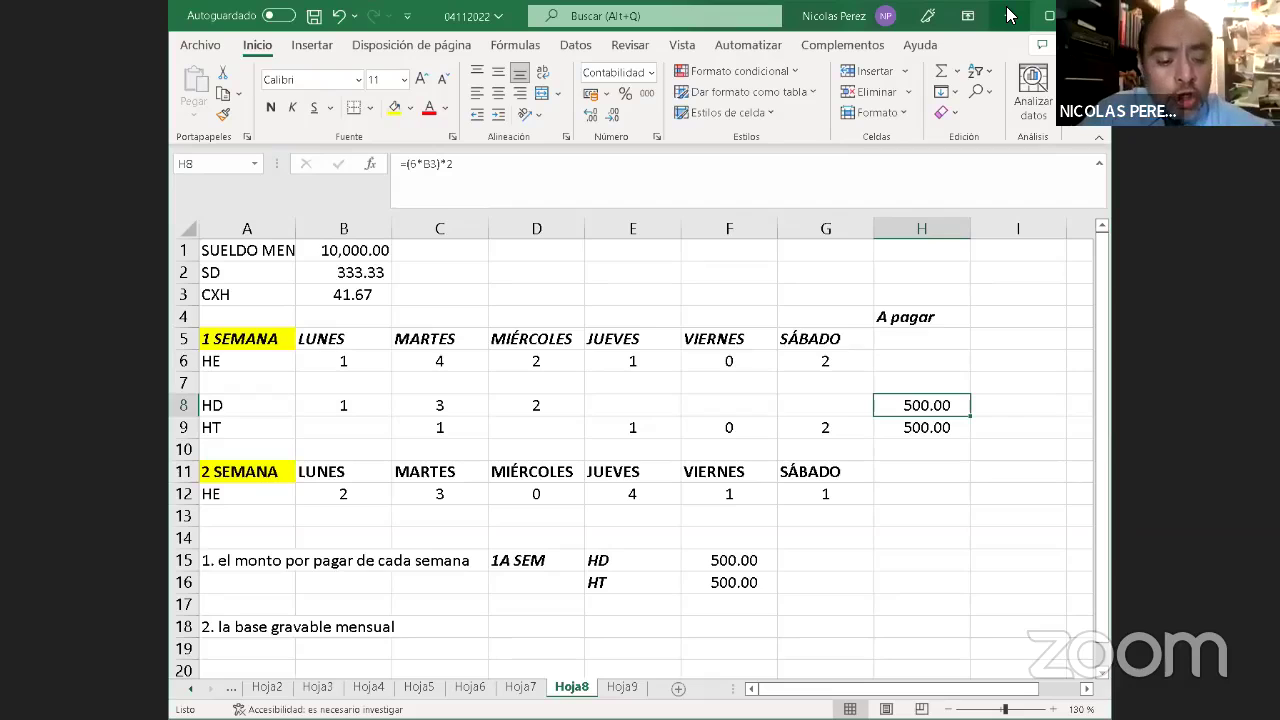
{"action": "key", "text": "shift+Down"}
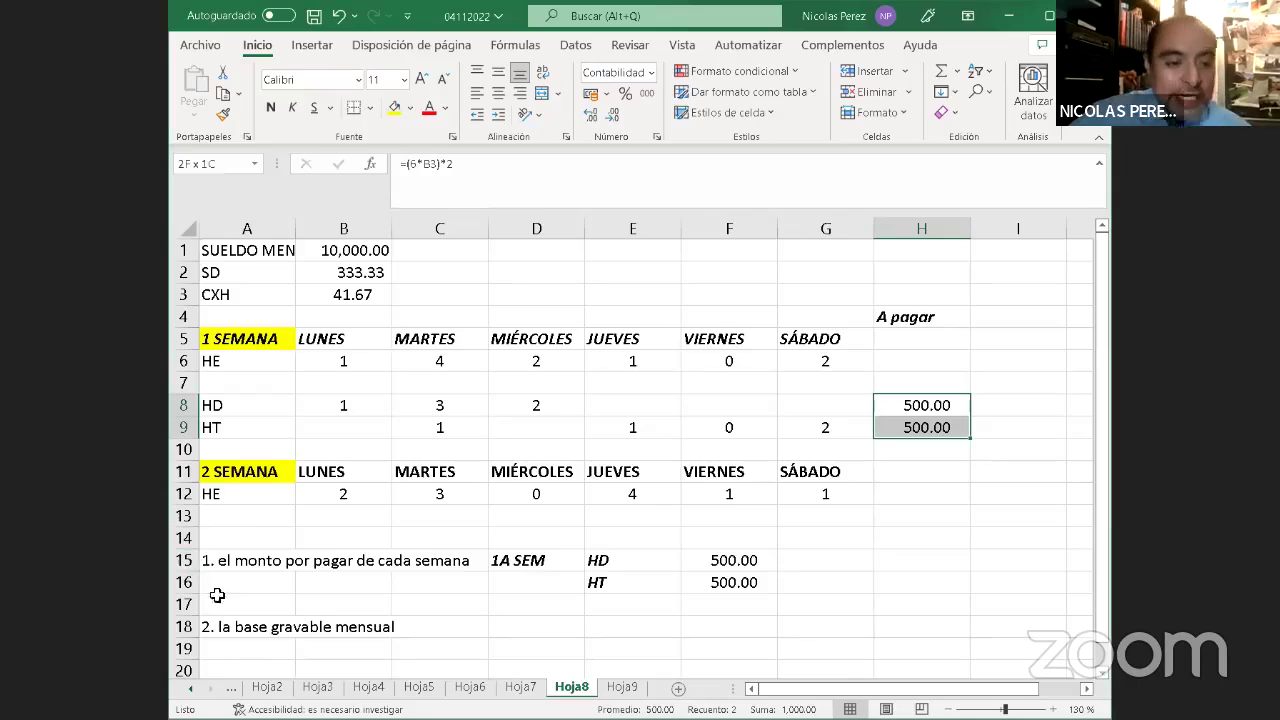
Insert four empty rows above the "1. el monto por pagar de cada semana" line in row 15
{"action": "left_click", "coordinate": [190, 561]}
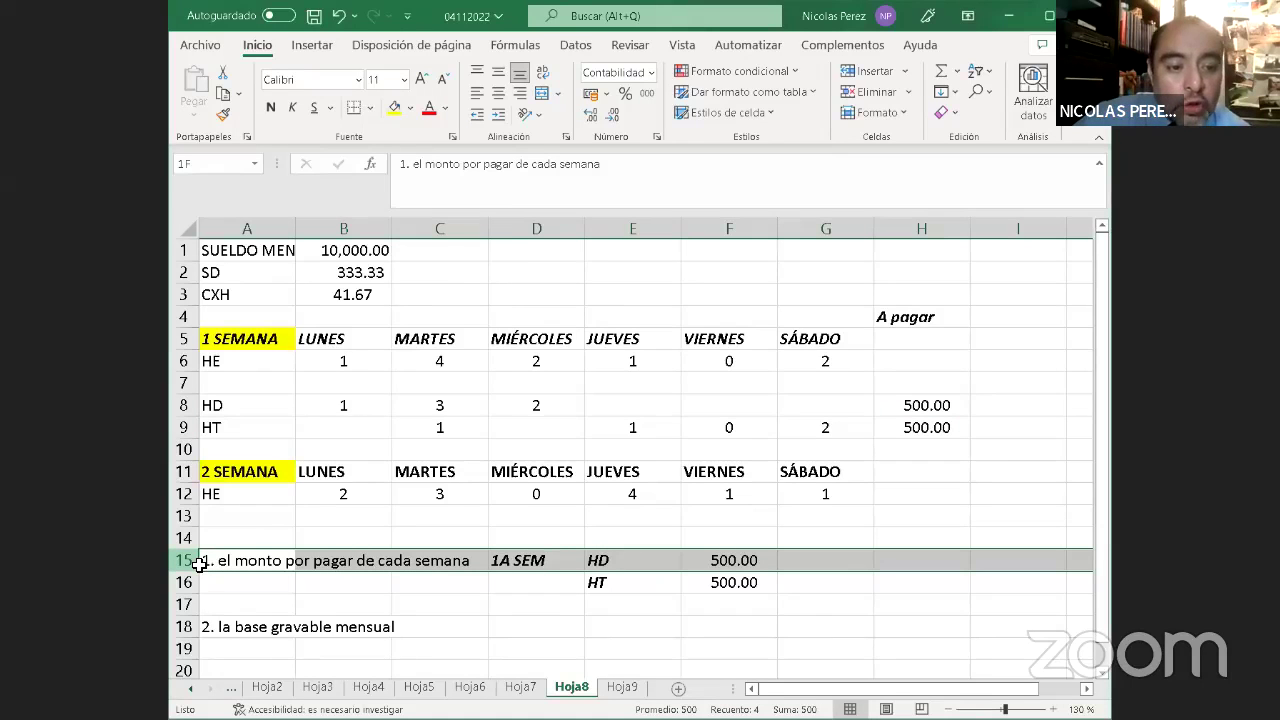
{"action": "left_click", "coordinate": [185, 627], "text": "shift"}
{"action": "right_click", "coordinate": [180, 570]}
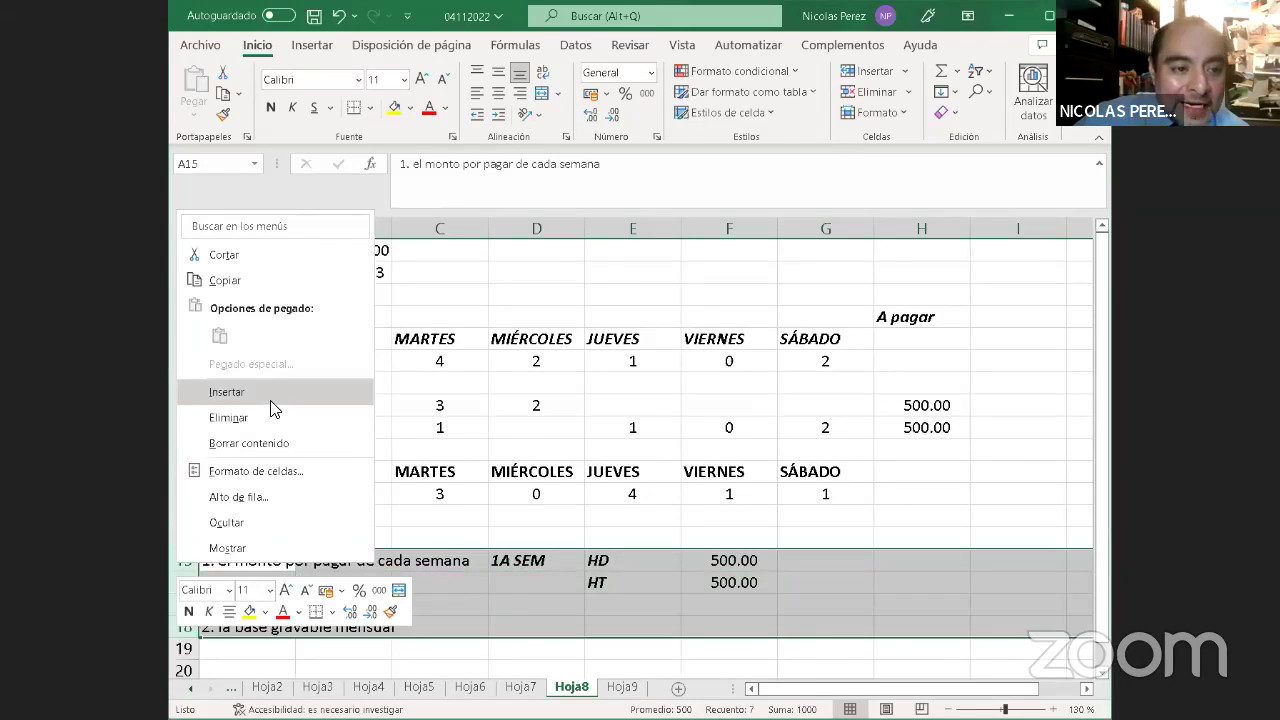
{"action": "left_click", "coordinate": [271, 399]}
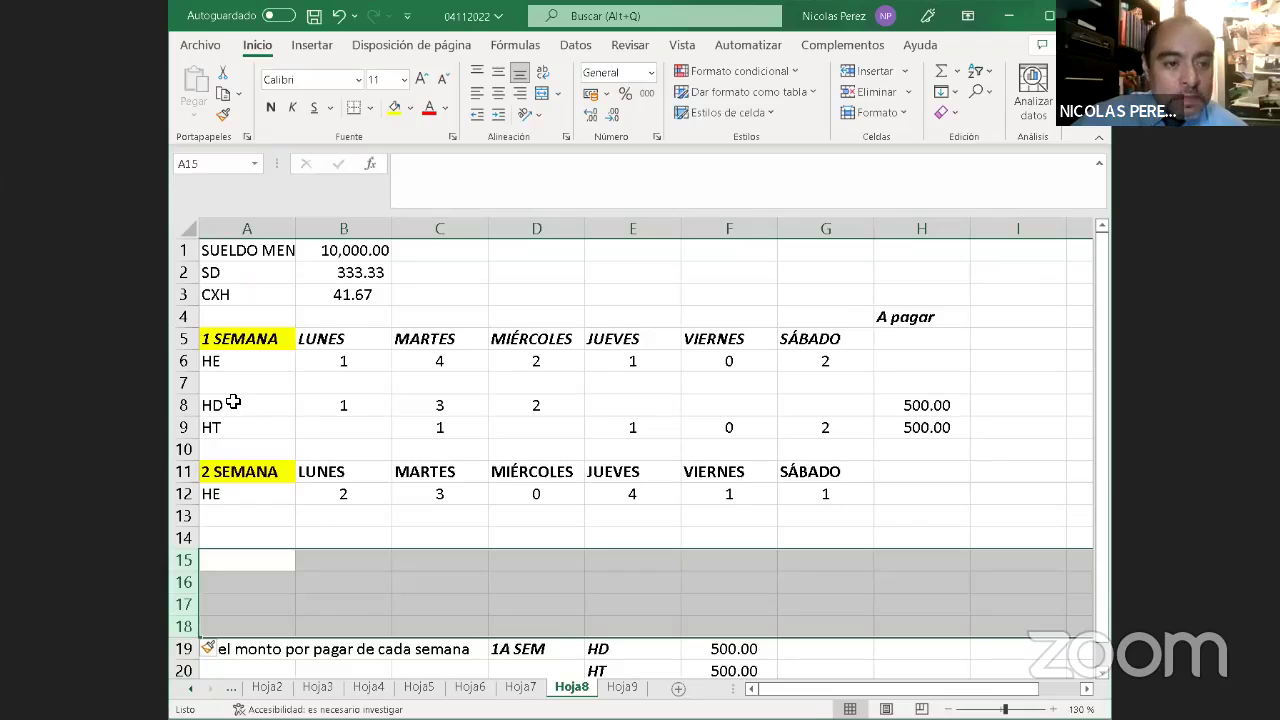
Copy the HD and HT labels from A8:A9 to A14:A15, below the second week's HE row
{"action": "left_click_drag", "start_coordinate": [236, 402], "coordinate": [236, 440]}
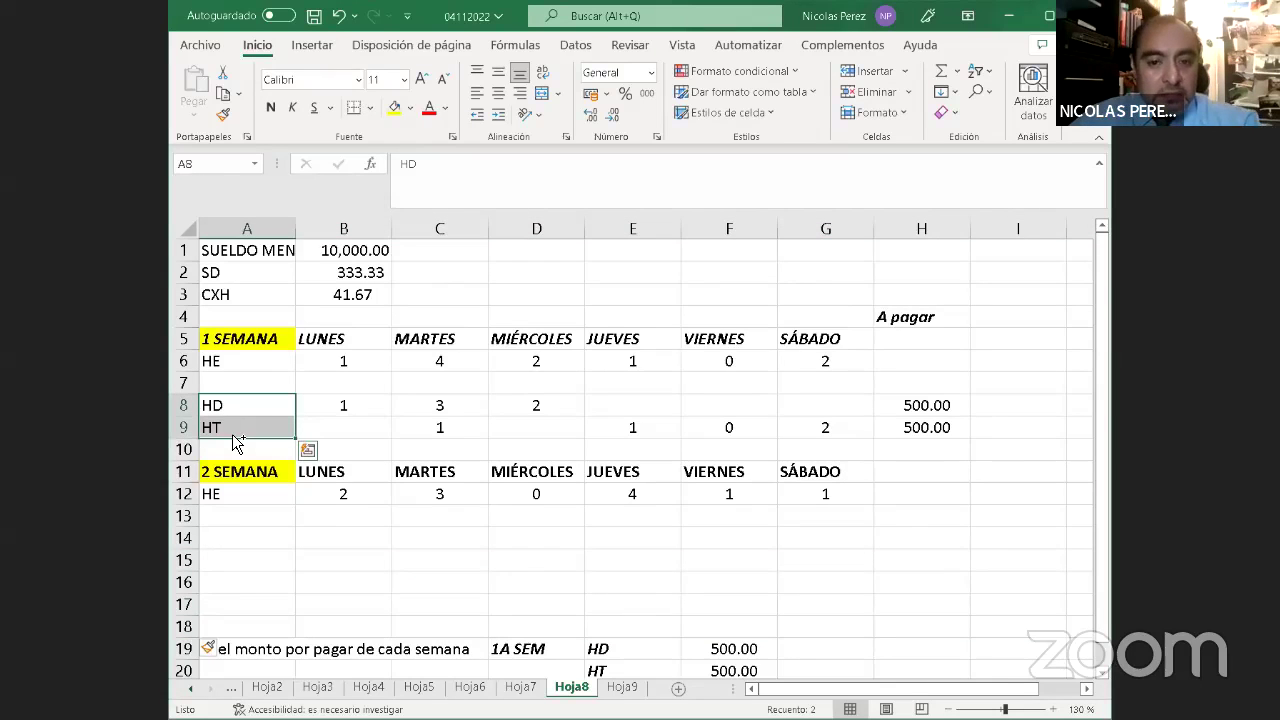
{"action": "key", "text": "ctrl+c"}
{"action": "left_click", "coordinate": [247, 532]}
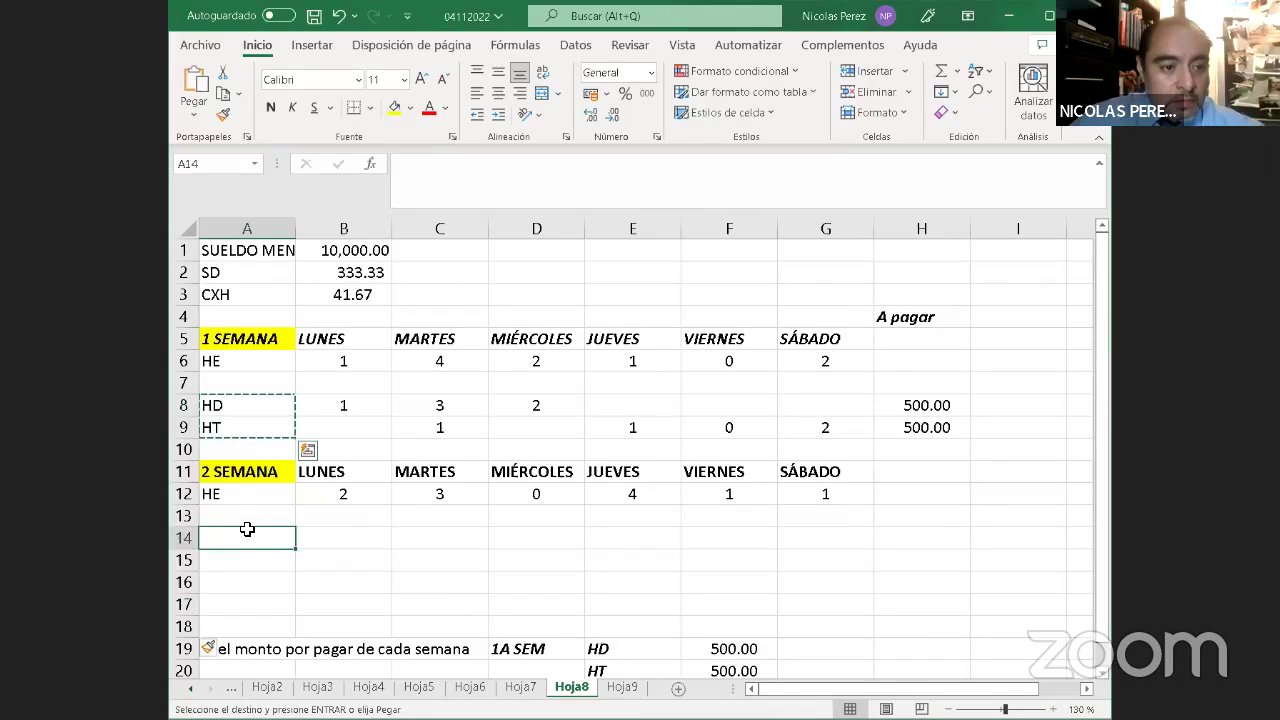
{"action": "key", "text": "ctrl+v"}
Insert an empty row above the "2 SEMANA" heading row
{"action": "left_click", "coordinate": [187, 472]}
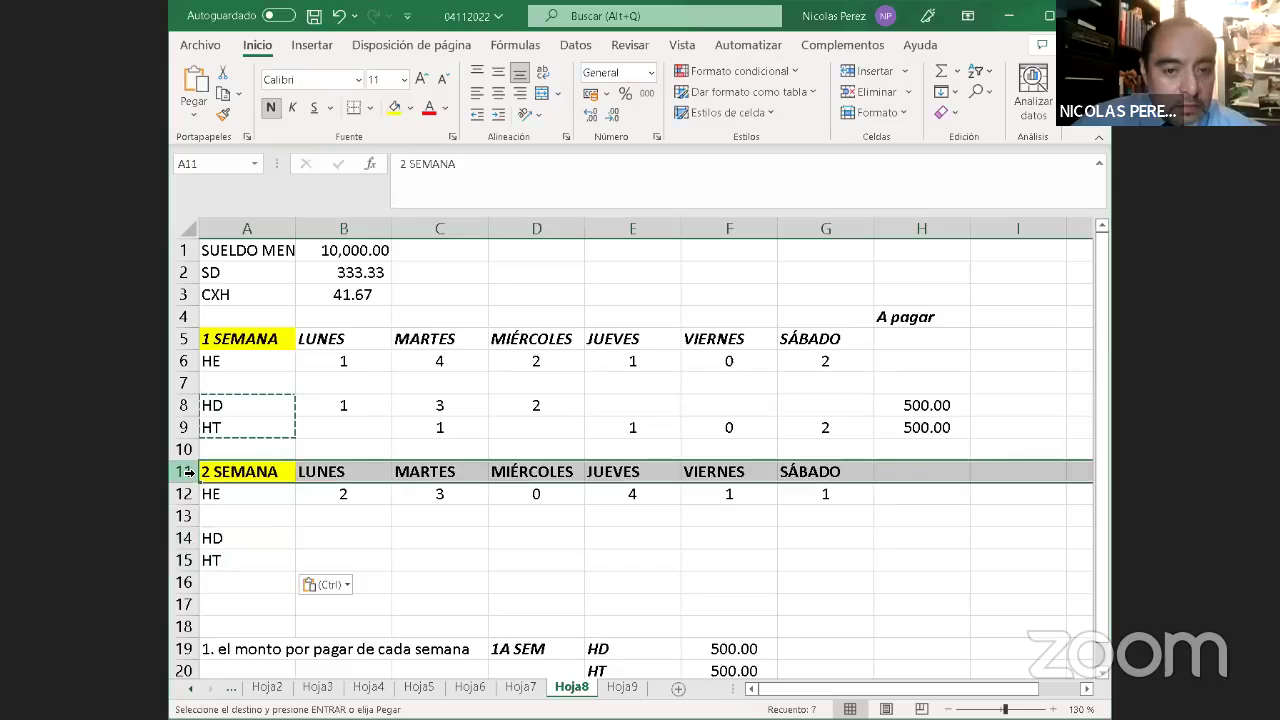
{"action": "right_click", "coordinate": [187, 472]}
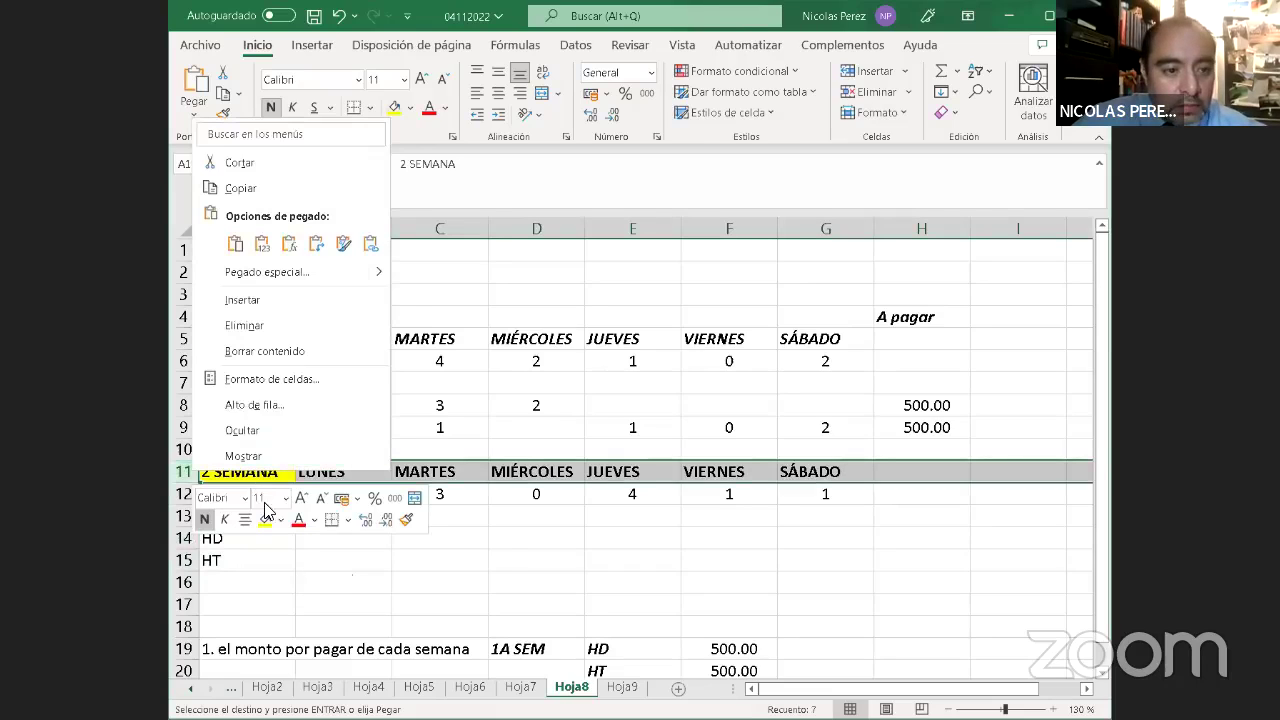
{"action": "left_click", "coordinate": [269, 304]}
Copy the "A pagar" heading from H4 to H11, above the second week's table
{"action": "left_click", "coordinate": [921, 465]}
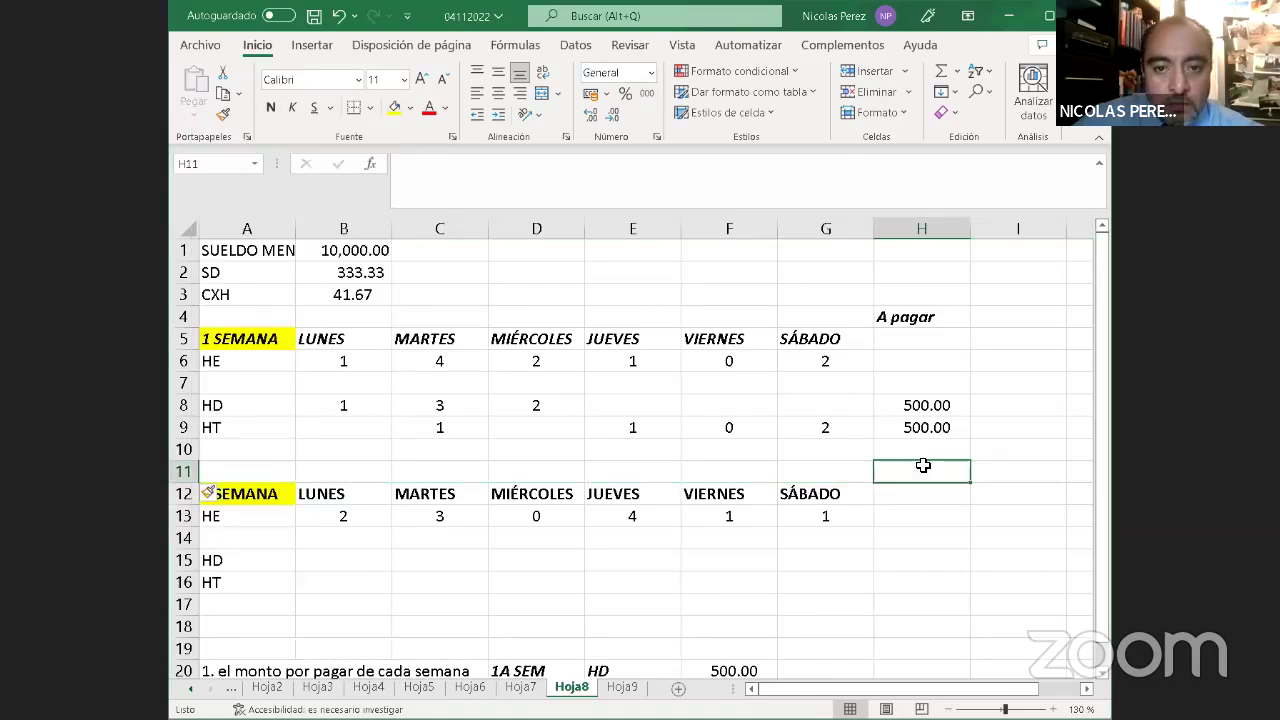
{"action": "left_click", "coordinate": [909, 322]}
{"action": "key", "text": "ctrl+c"}
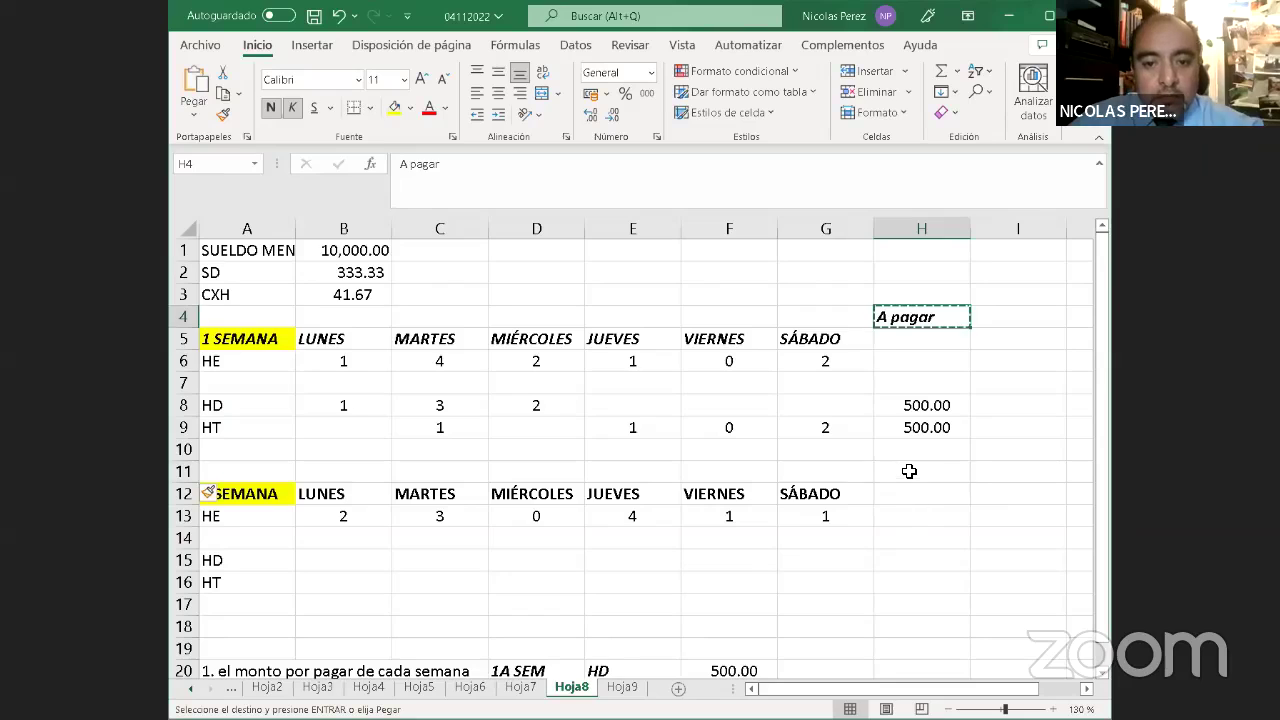
{"action": "left_click", "coordinate": [909, 471]}
{"action": "key", "text": "ctrl+v"}
{"action": "left_click", "coordinate": [909, 494]}
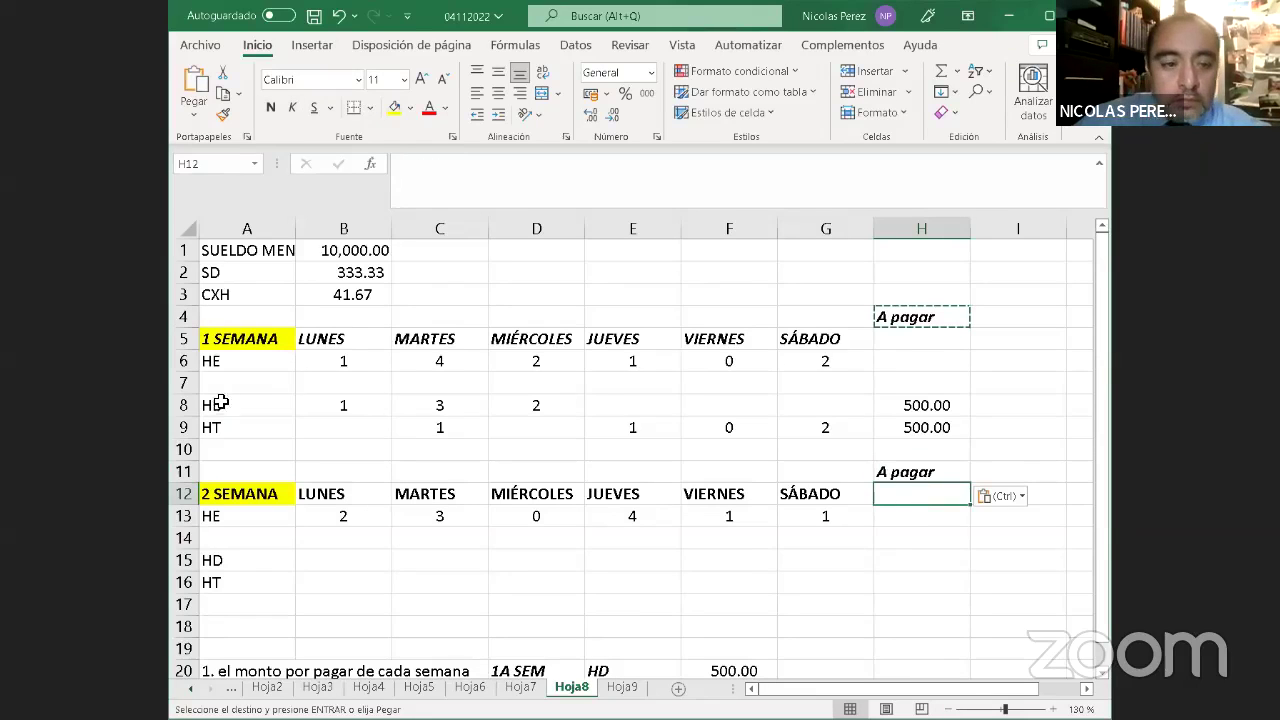
{"action": "left_click", "coordinate": [313, 580]}
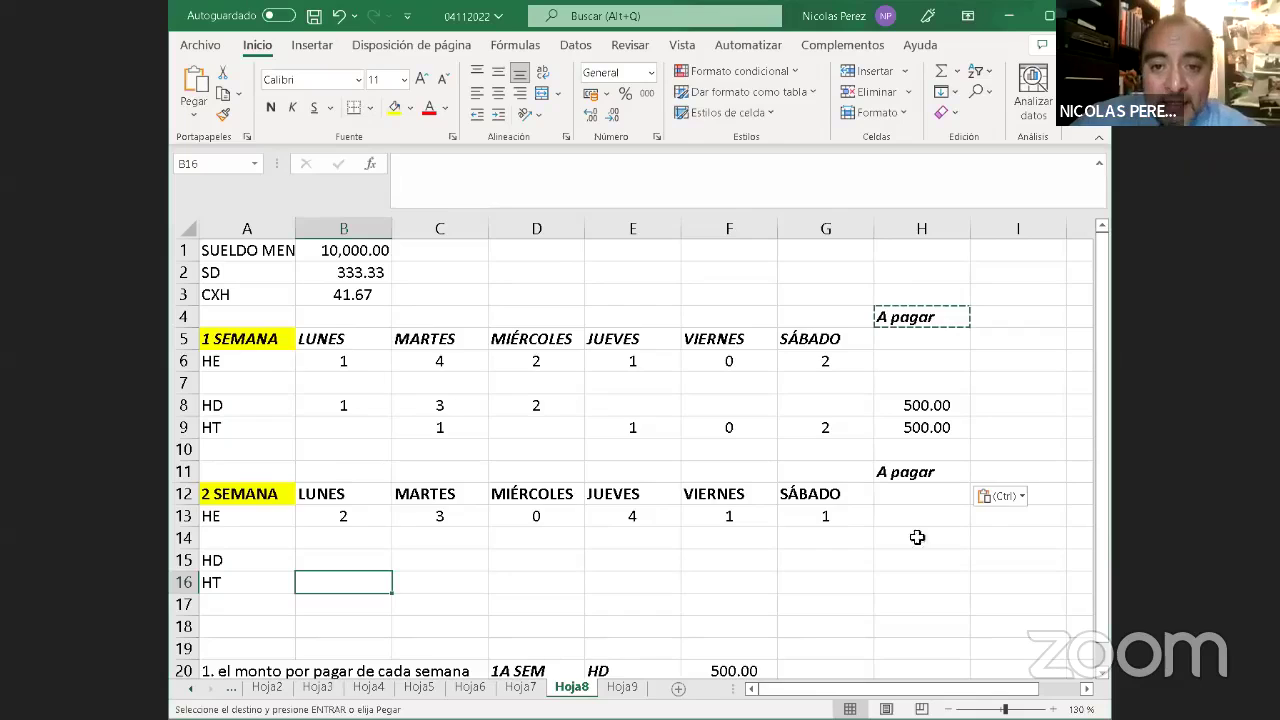
{"action": "key", "text": "Escape"}
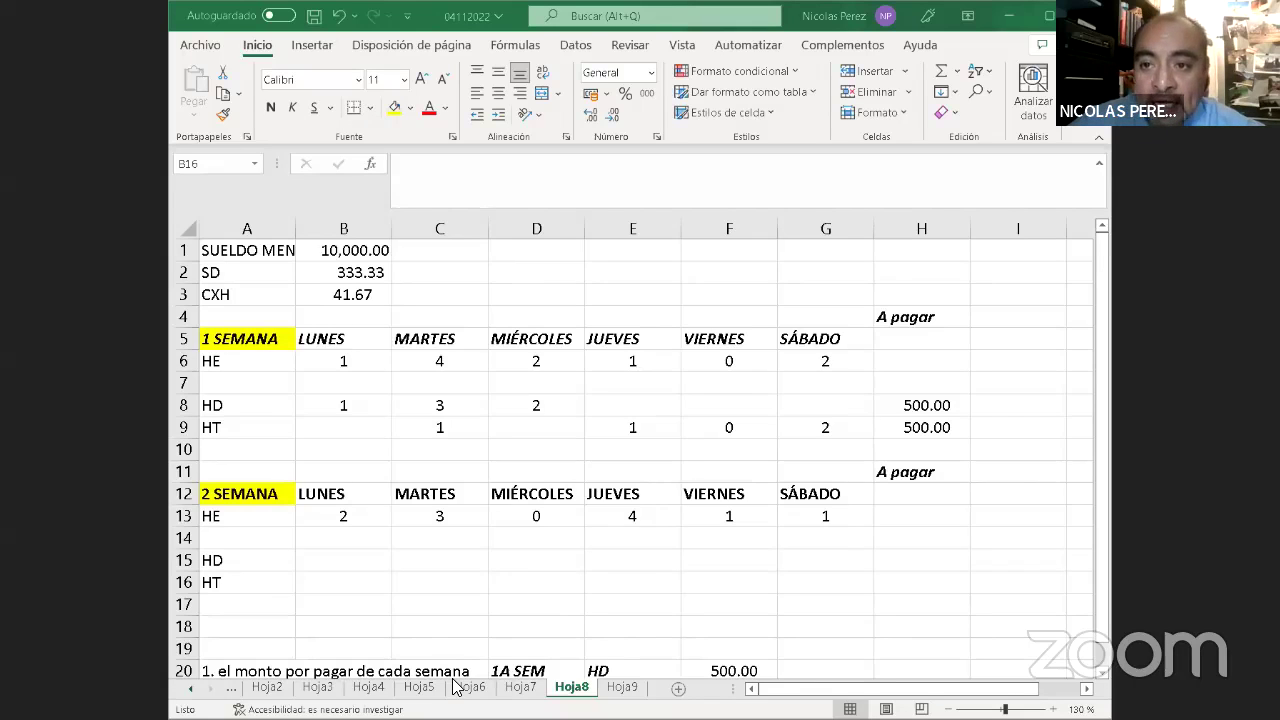
Enter 2 as Monday's HD hours for the second week in B15
{"action": "left_click", "coordinate": [357, 562]}
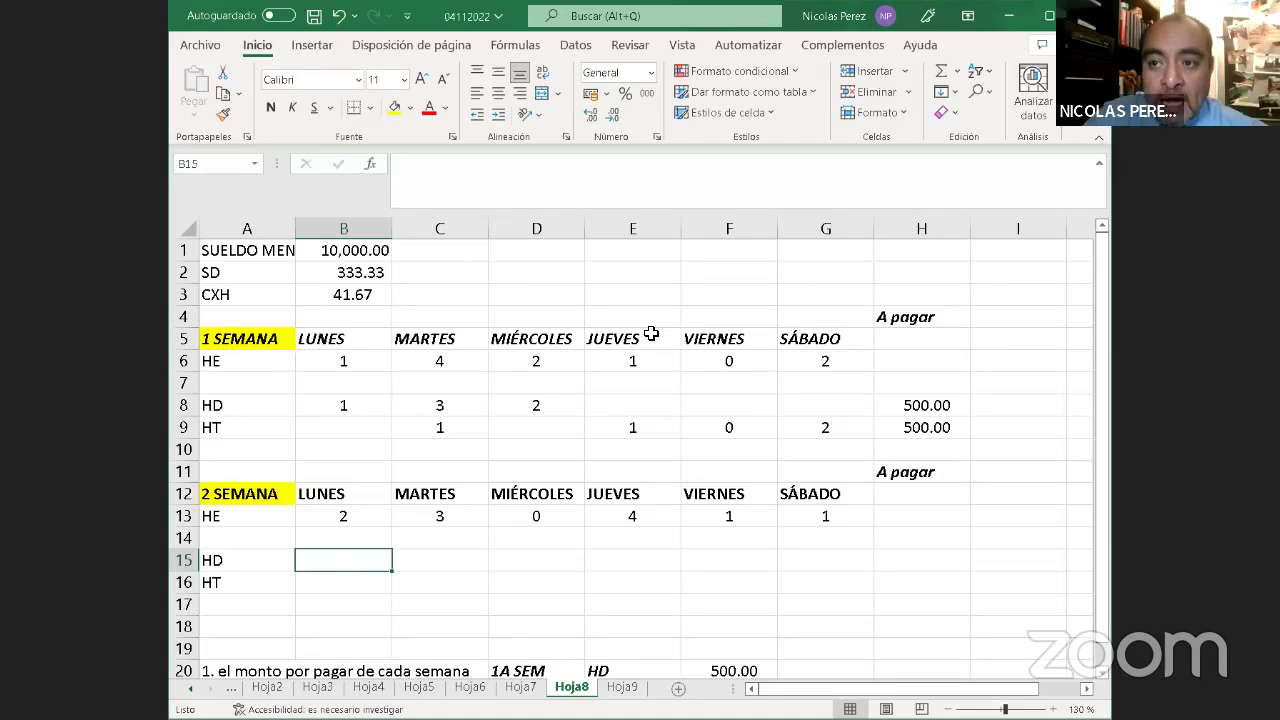
{"action": "type", "text": "2"}
{"action": "key", "text": "ctrl+Return"}
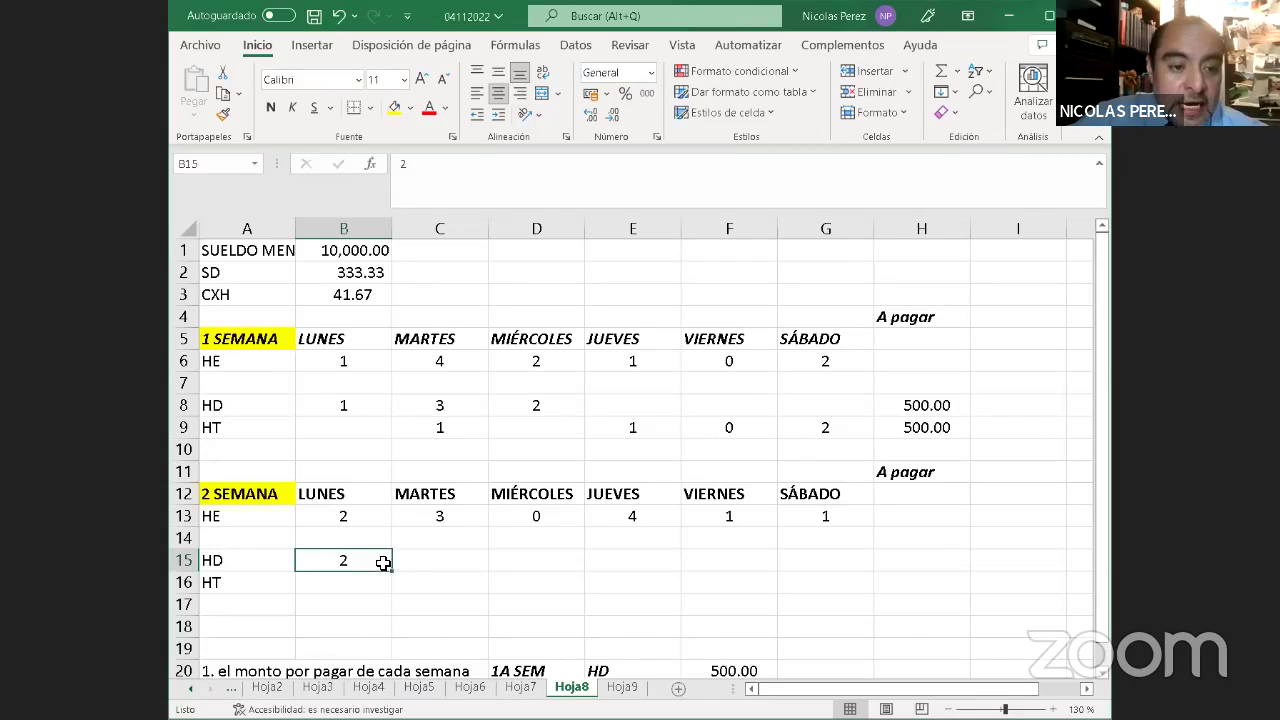
Center the second week's HD and HT cells, B15:G16, horizontally
{"action": "left_click_drag", "start_coordinate": [383, 563], "coordinate": [826, 591]}
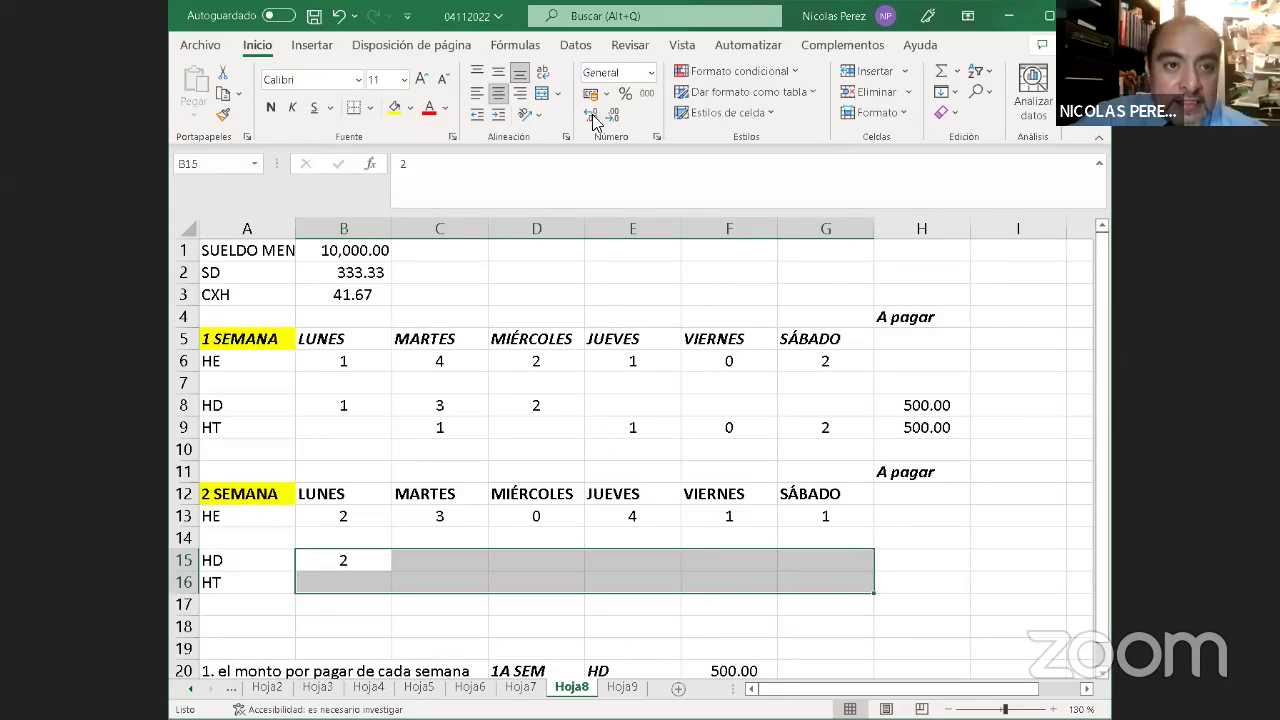
{"action": "left_click", "coordinate": [477, 92]}
{"action": "left_click", "coordinate": [520, 92]}
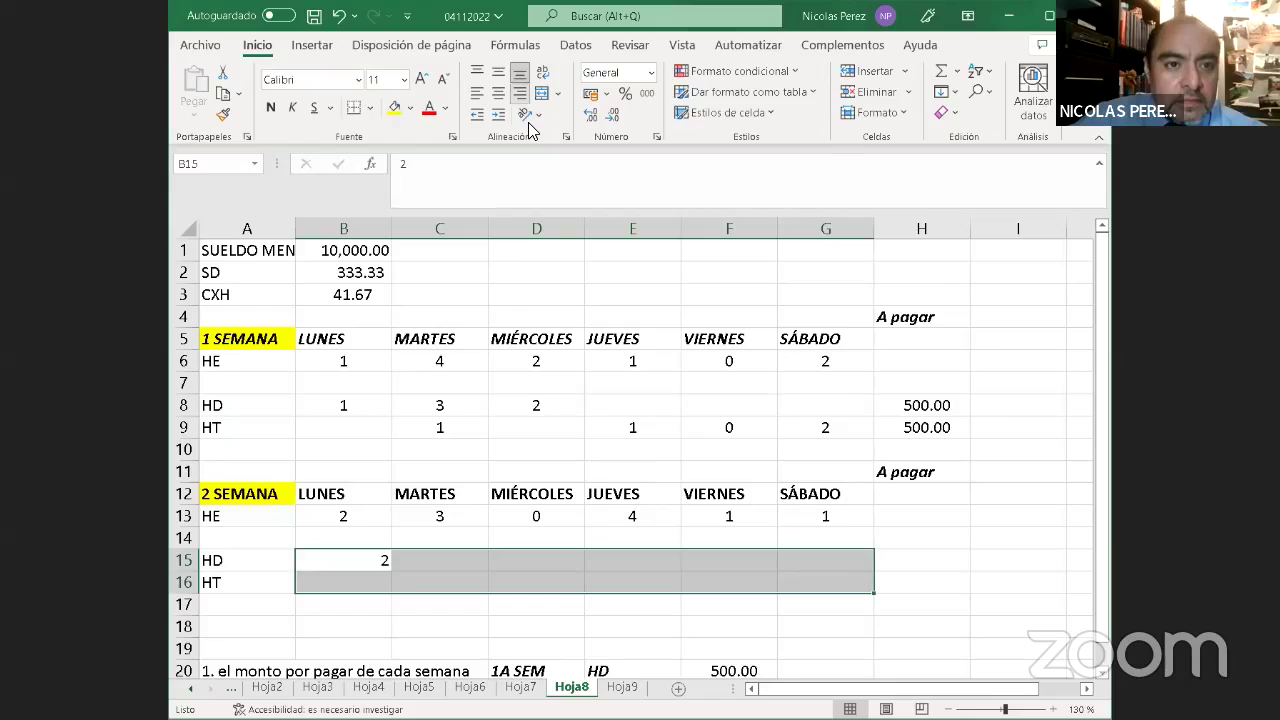
{"action": "left_click", "coordinate": [498, 92]}
Enter the second week's HD hours for Tuesday and Wednesday: 3 in C15 and 0 in D15
{"action": "left_click", "coordinate": [443, 562]}
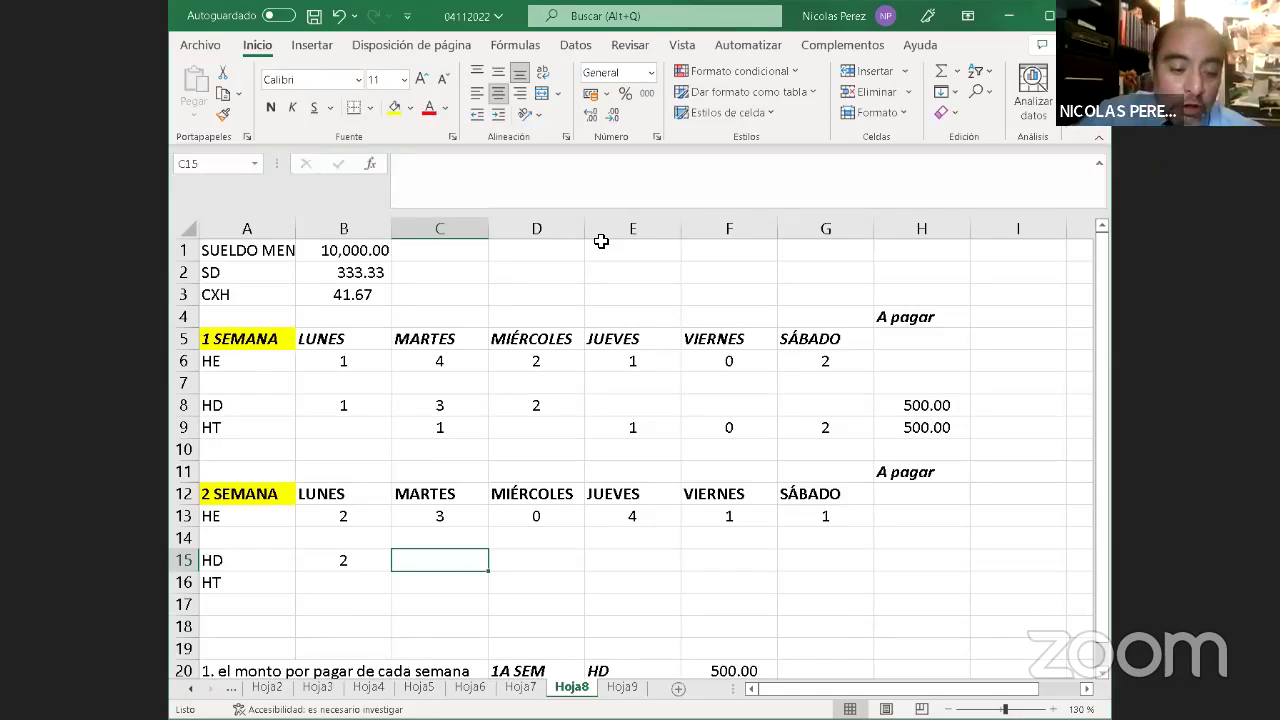
{"action": "type", "text": "3"}
{"action": "key", "text": "Return"}
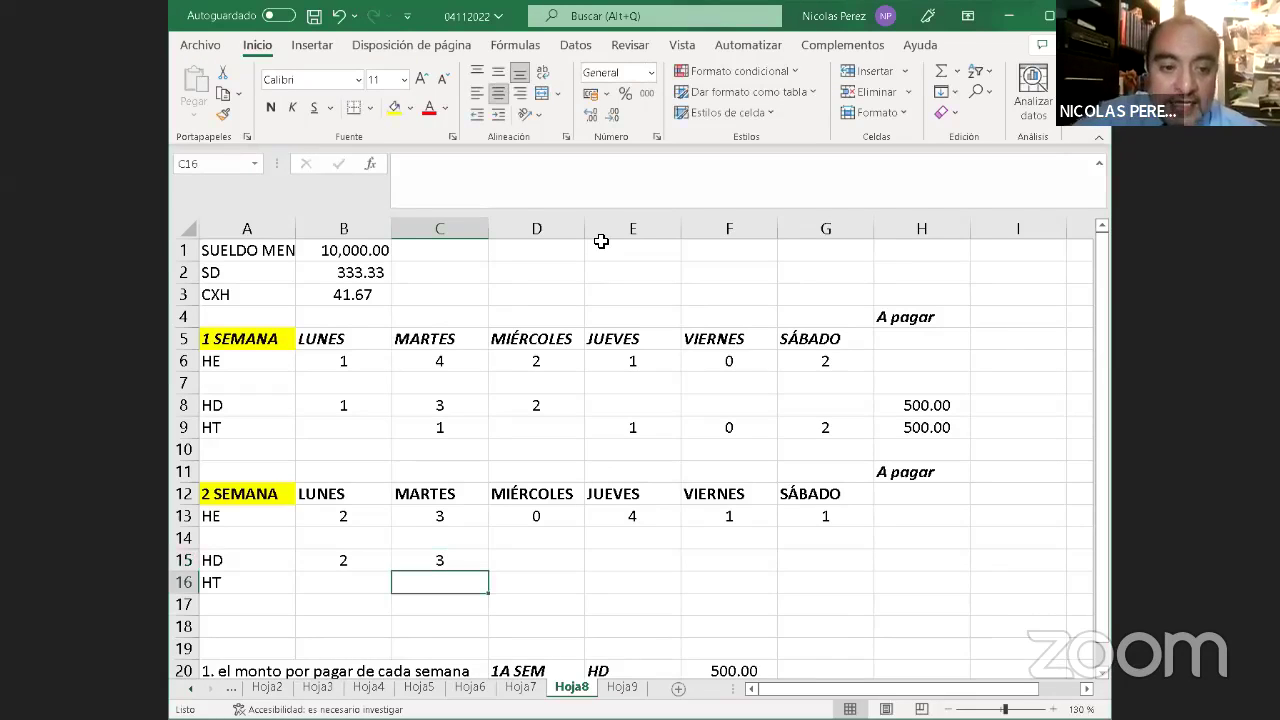
{"action": "key", "text": "Up"}
{"action": "key", "text": "Right"}
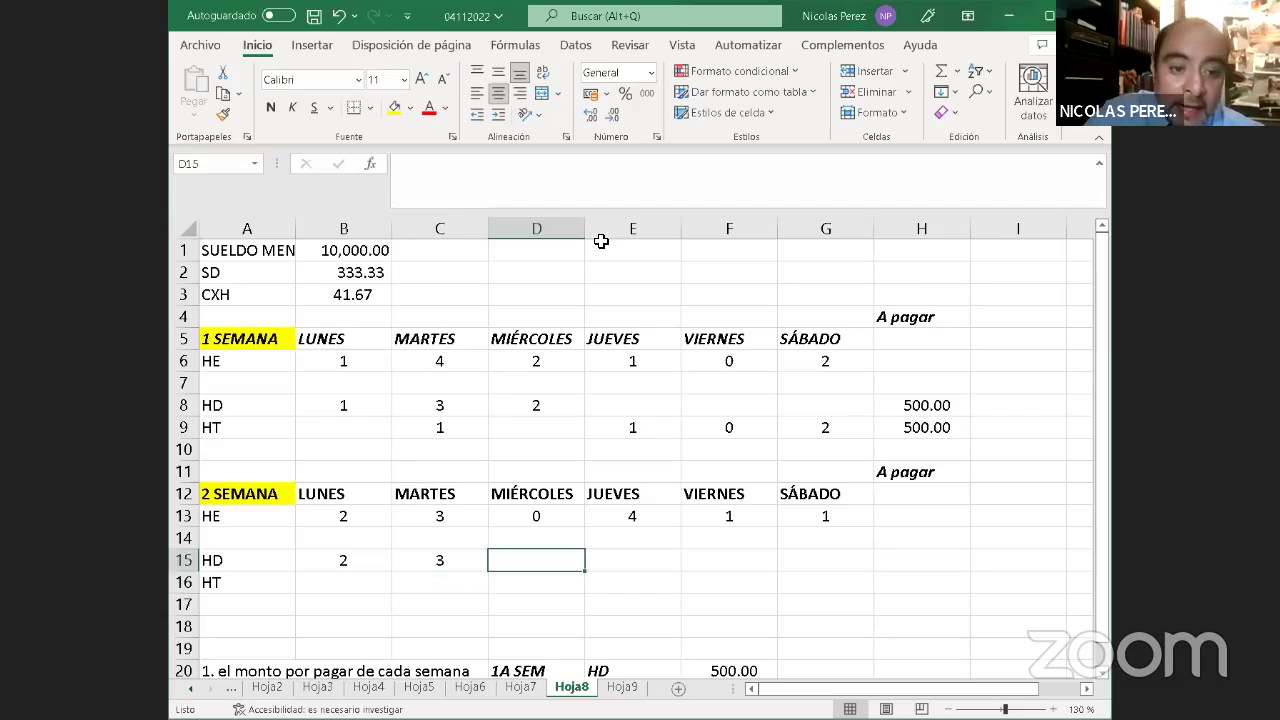
{"action": "type", "text": "0"}
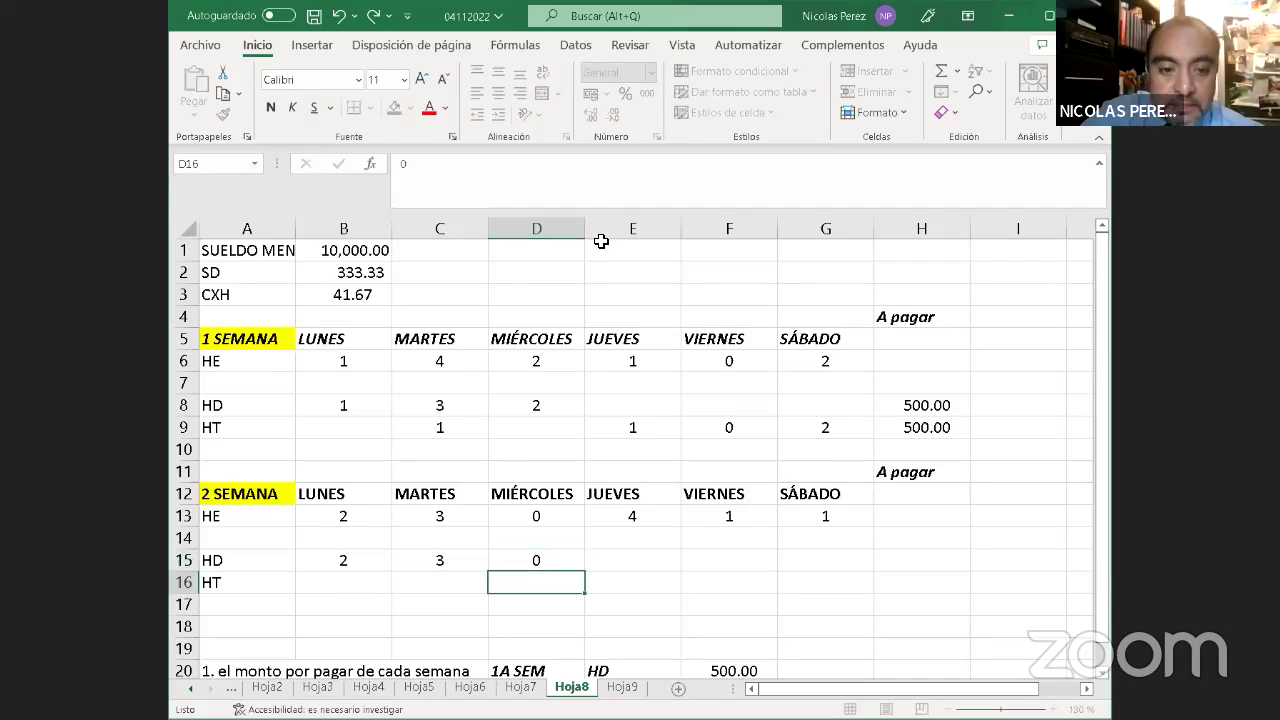
Enter Thursday's hours for the second week: 3 HD in E15 and 1 HT in E16
{"action": "key", "text": "Right"}
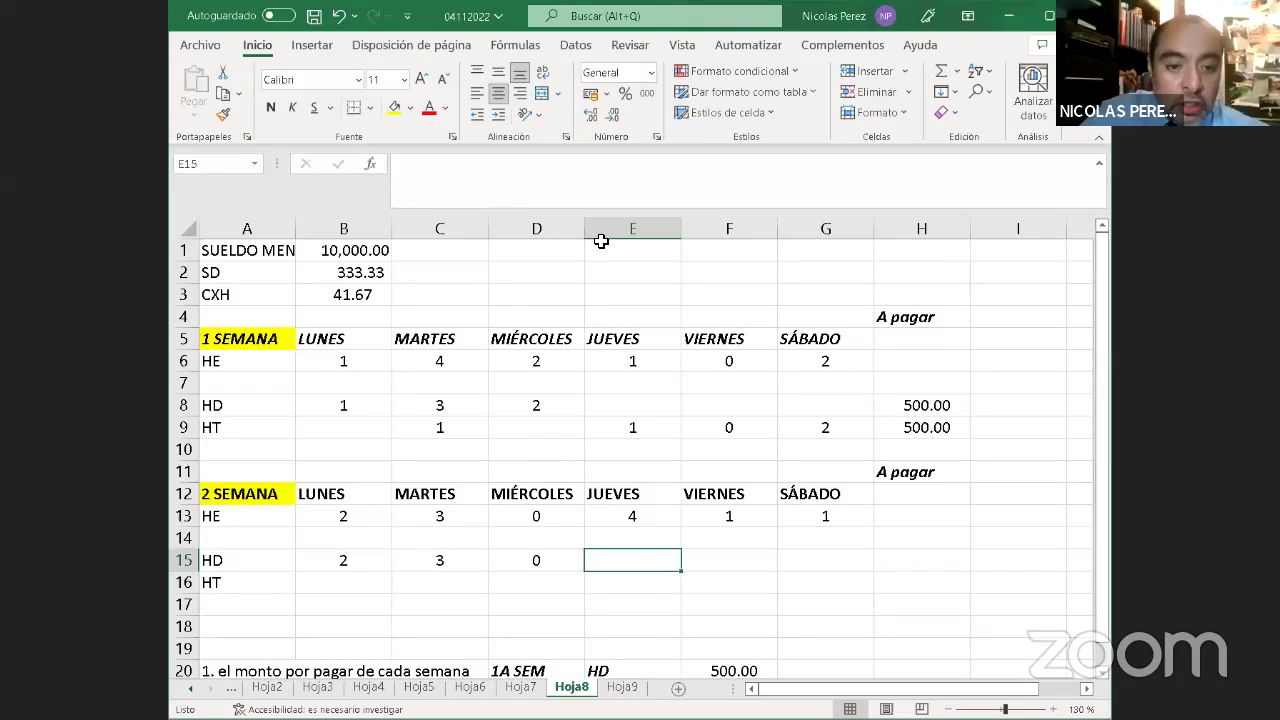
{"action": "type", "text": "3."}
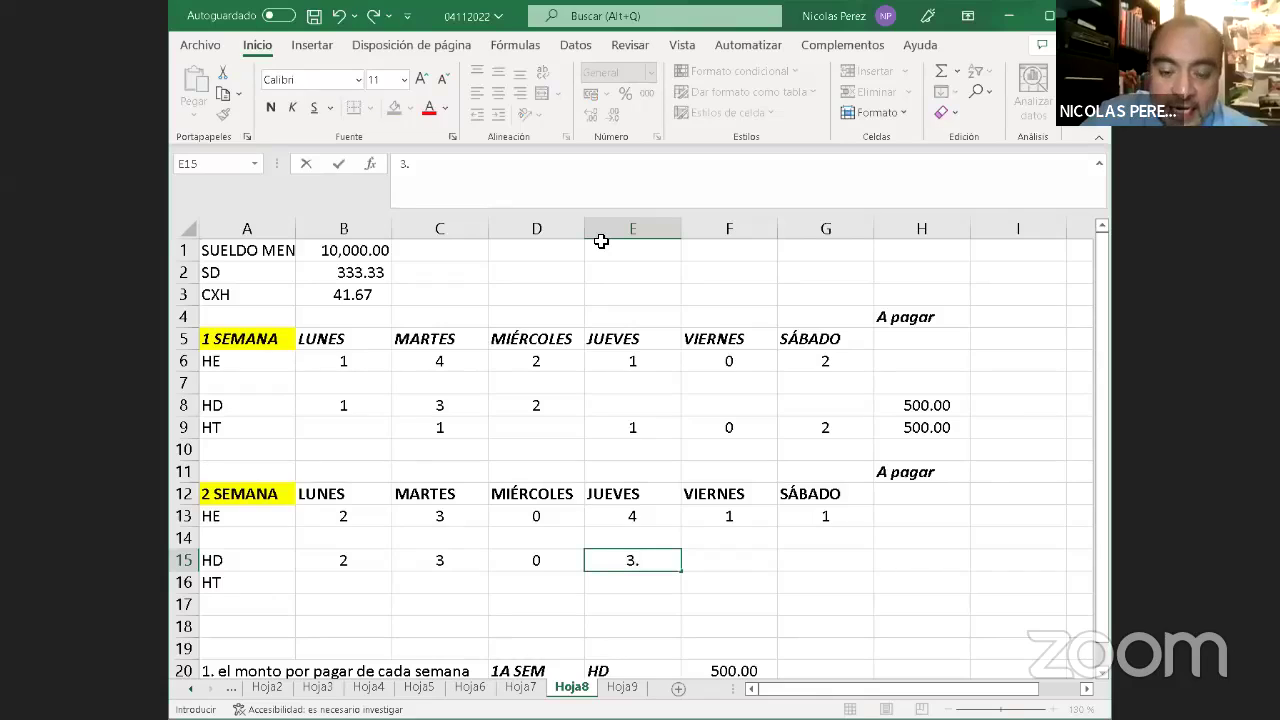
{"action": "key", "text": "Return"}
{"action": "type", "text": "1"}
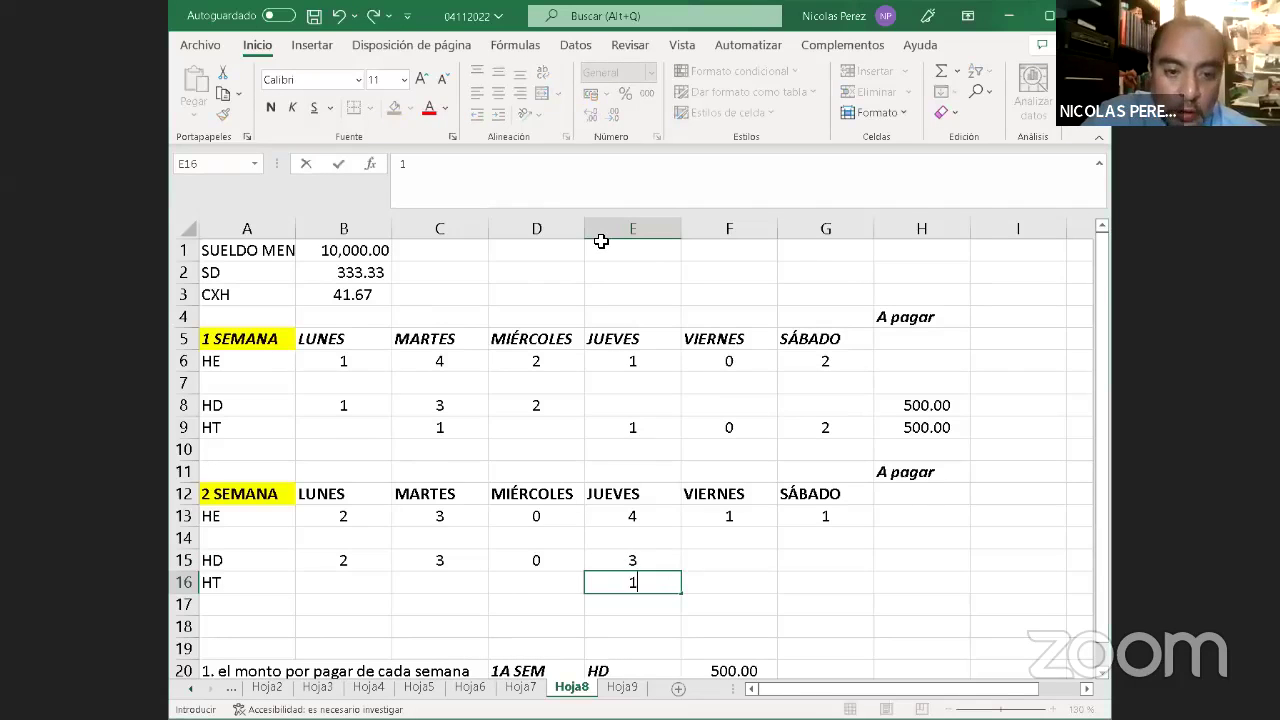
{"action": "key", "text": "Return"}
Enter the second week's HT hours for Friday and Saturday: 1 in F16 and 1 in G16
{"action": "key", "text": "Up"}
{"action": "key", "text": "Right"}
{"action": "key", "text": "Up"}
{"action": "key", "text": "Up"}
{"action": "key", "text": "Up"}
{"action": "key", "text": "Up"}
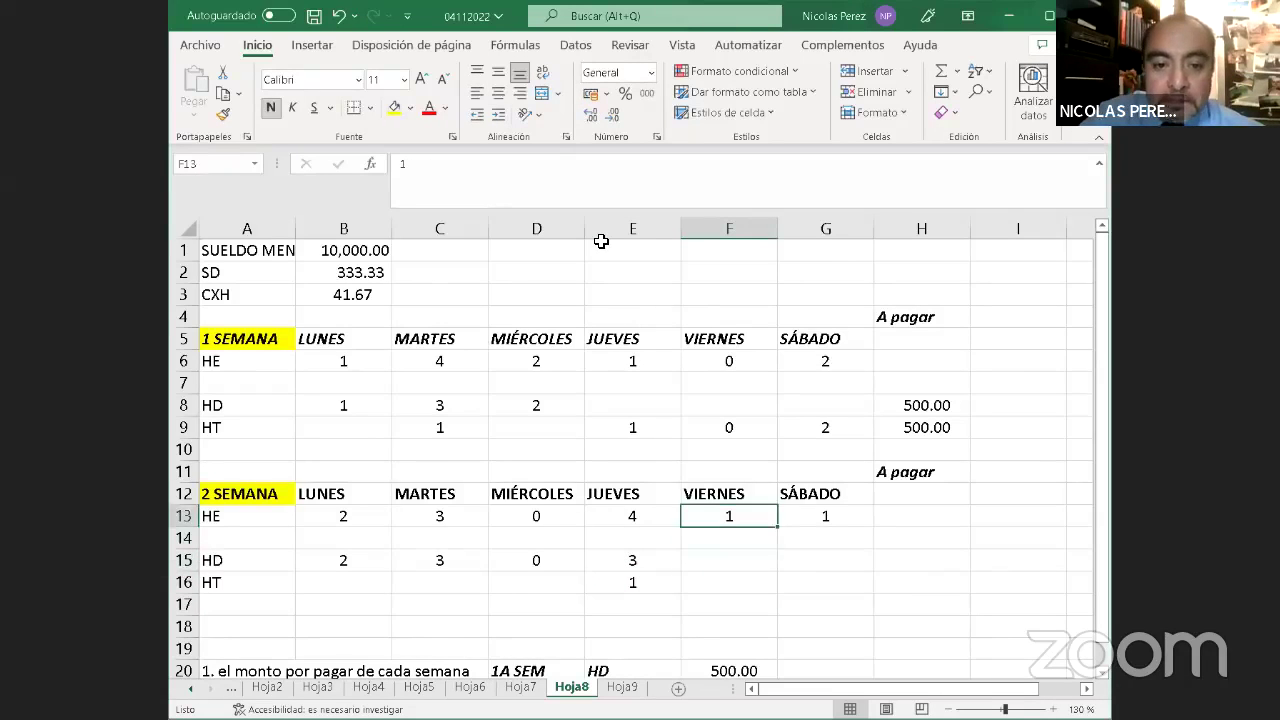
{"action": "key", "text": "shift+Down"}
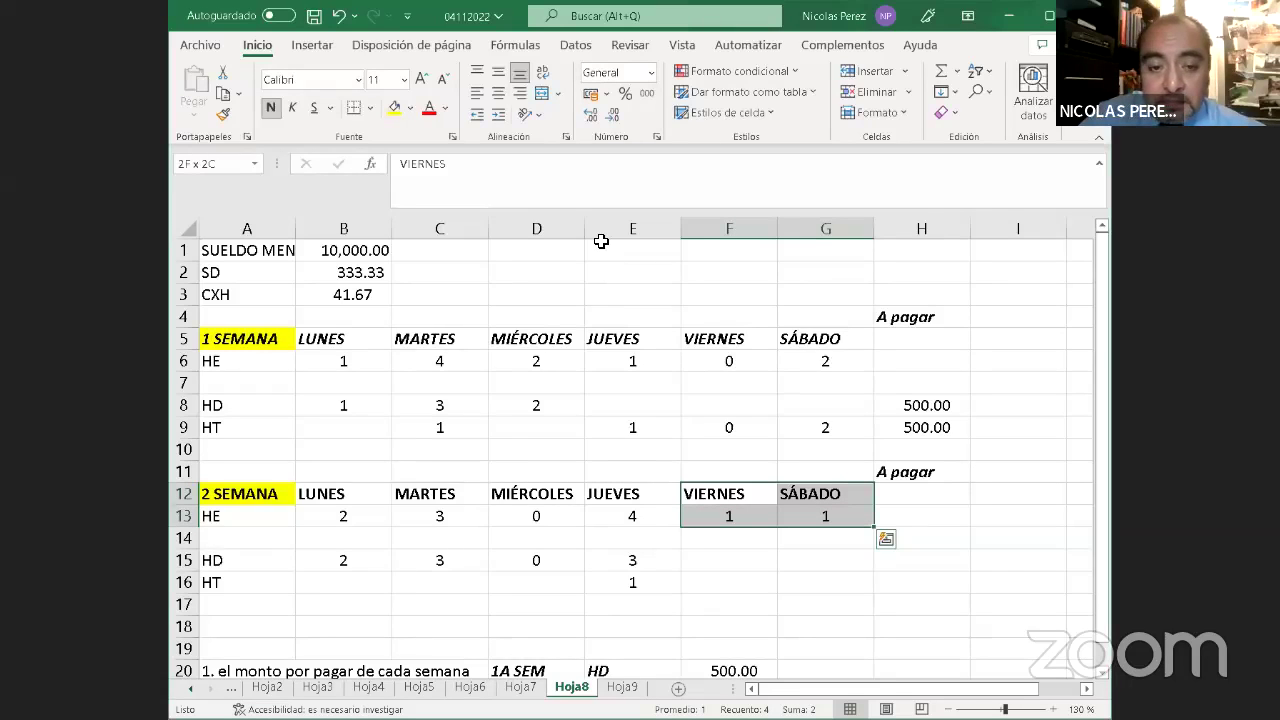
{"action": "key", "text": "Down"}
{"action": "key", "text": "Down"}
{"action": "key", "text": "Down"}
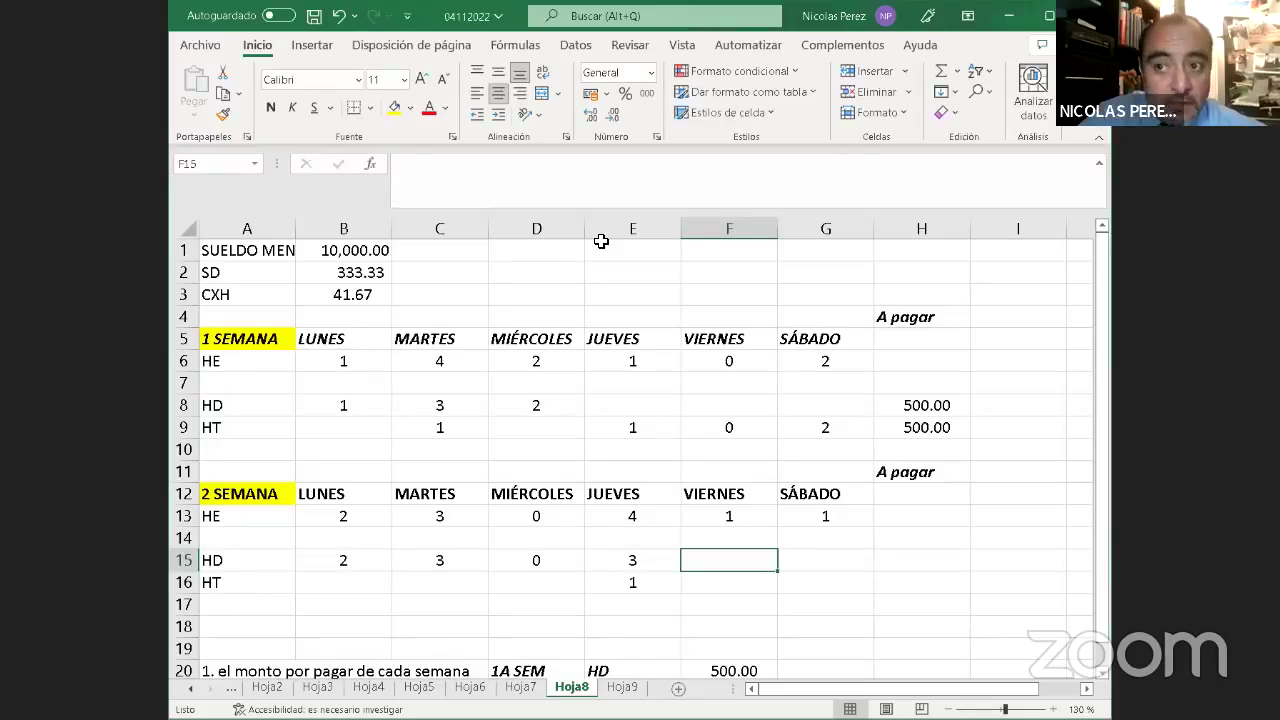
{"action": "key", "text": "Down"}
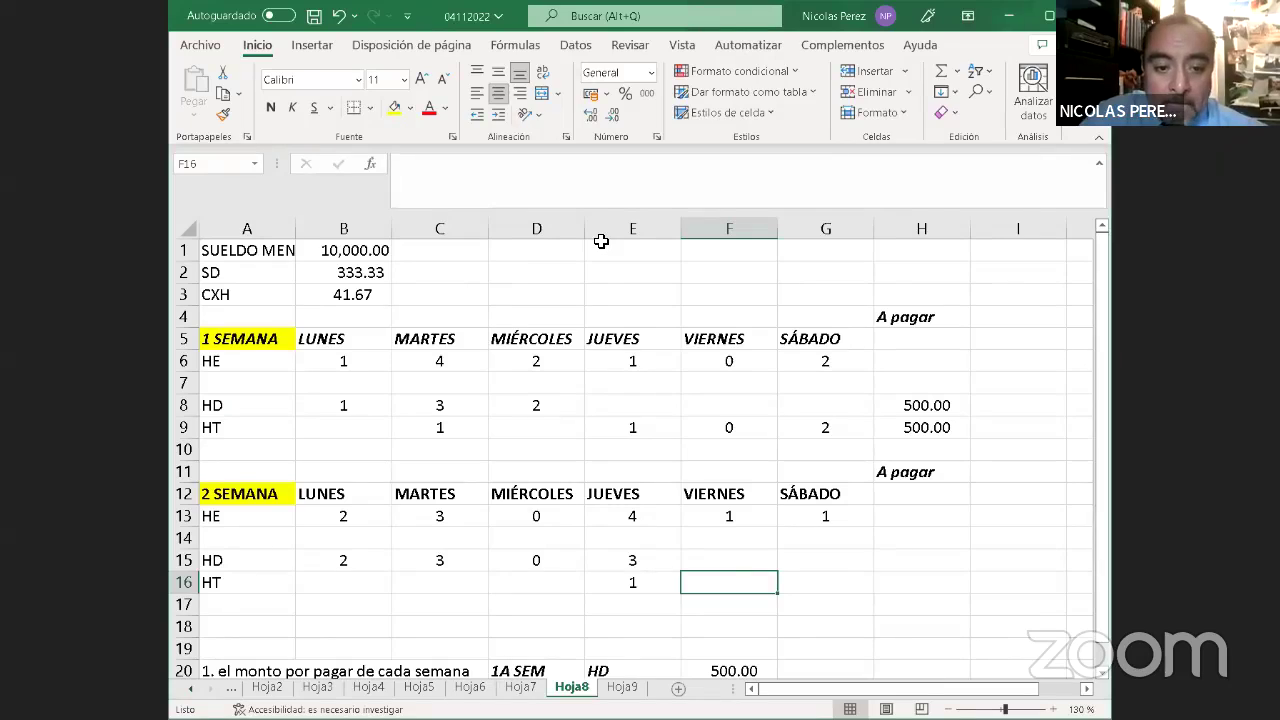
{"action": "type", "text": "1"}
{"action": "key", "text": "Return"}
{"action": "key", "text": "Up"}
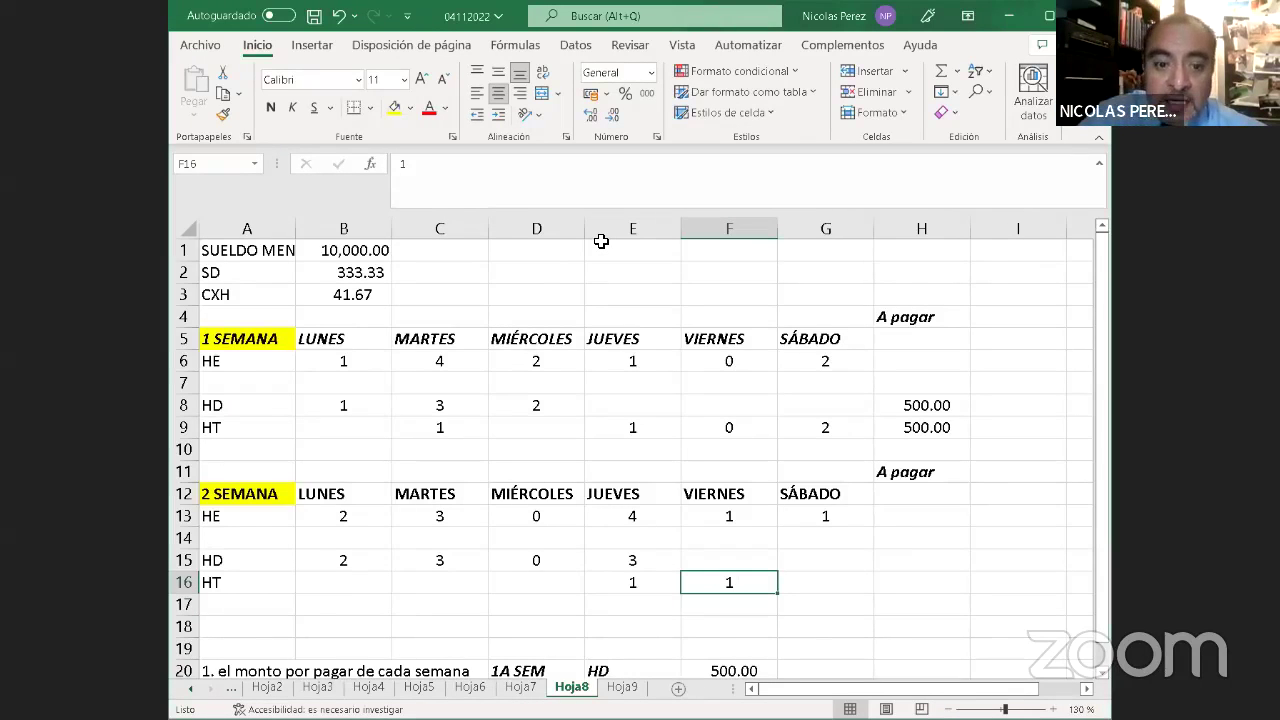
{"action": "key", "text": "Right"}
{"action": "type", "text": "1"}
{"action": "key", "text": "Return"}
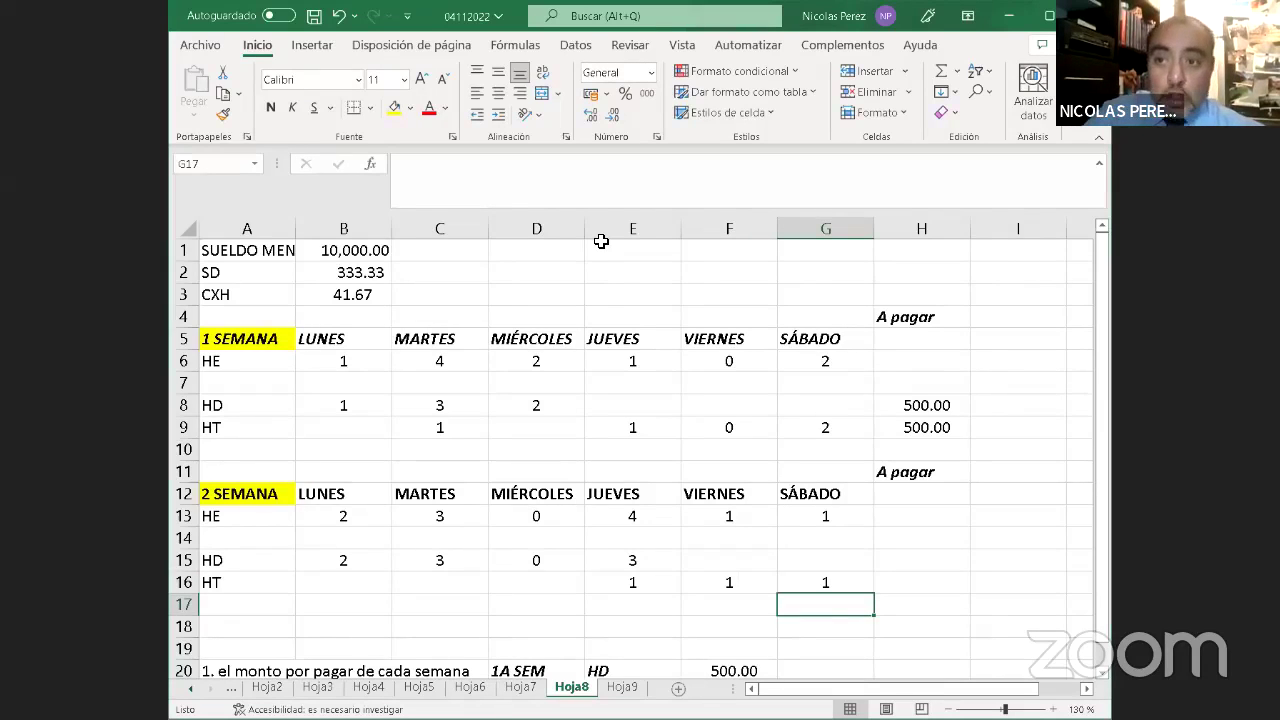
Calculate the second week's HD pay in H15 with the formula =(8*B3)*2
{"action": "key", "text": "Up"}
{"action": "key", "text": "Up"}
{"action": "key", "text": "Right"}
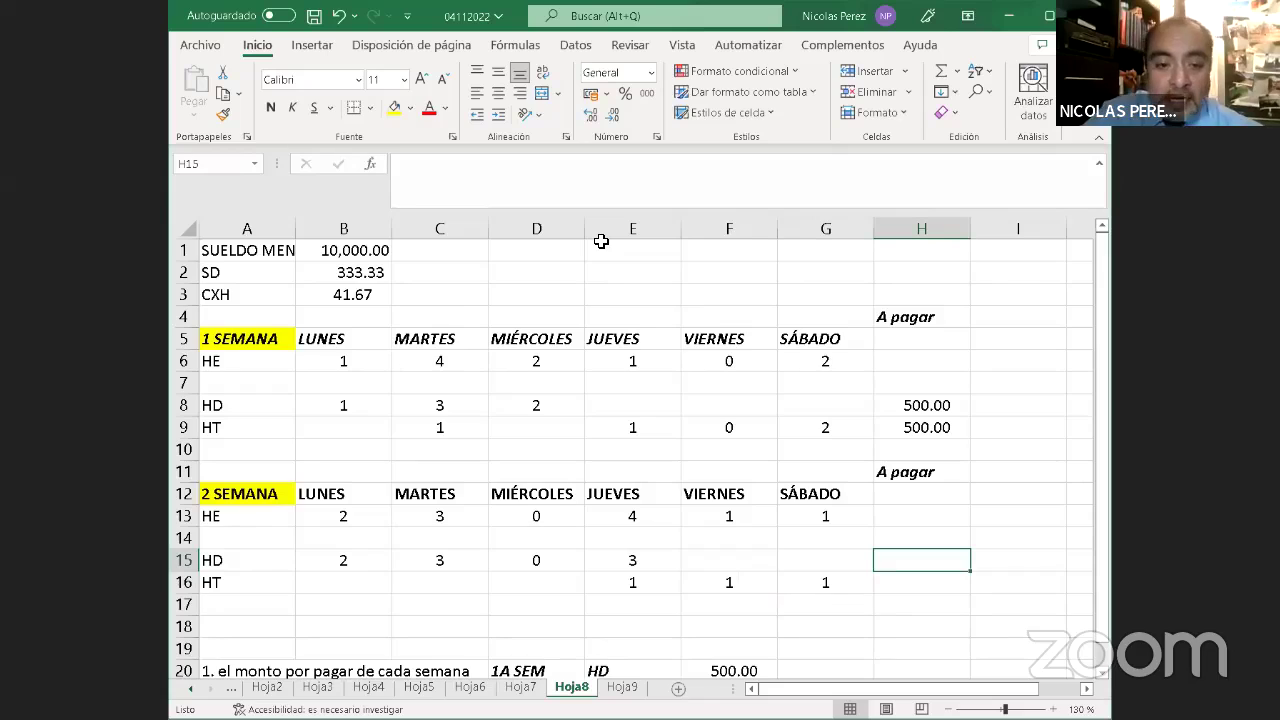
{"action": "type", "text": "="}
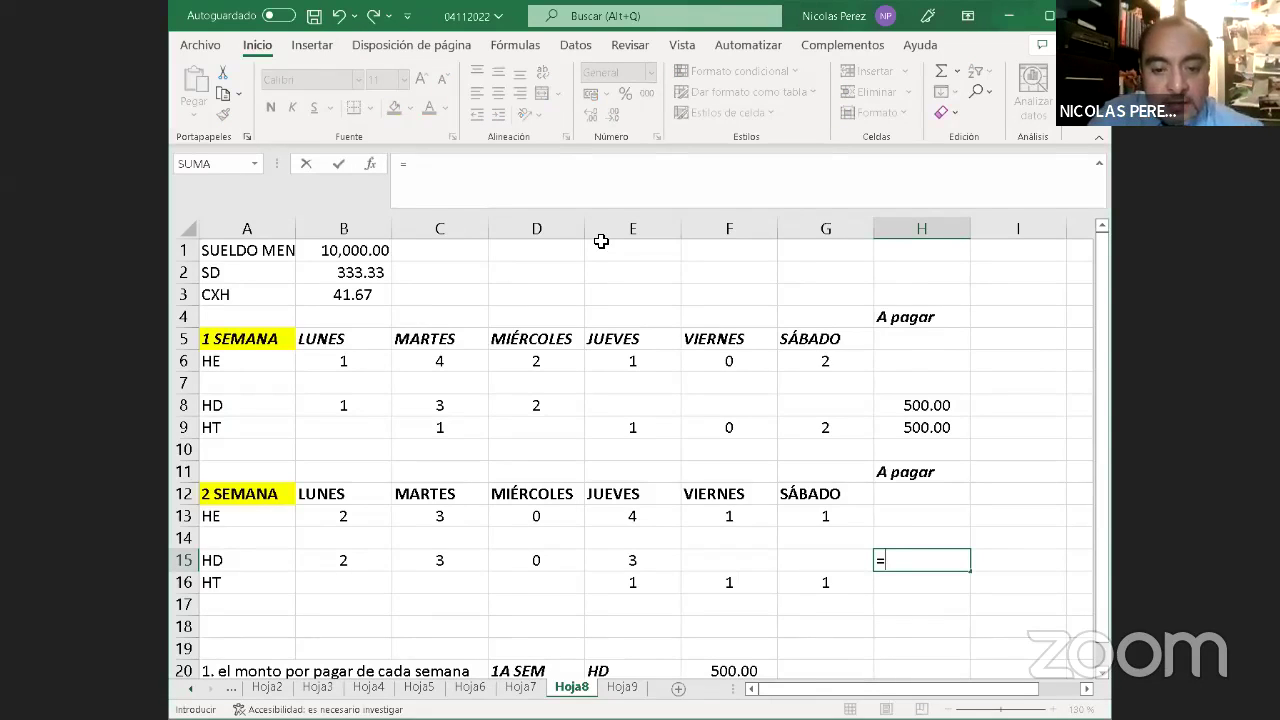
{"action": "type", "text": "8*"}
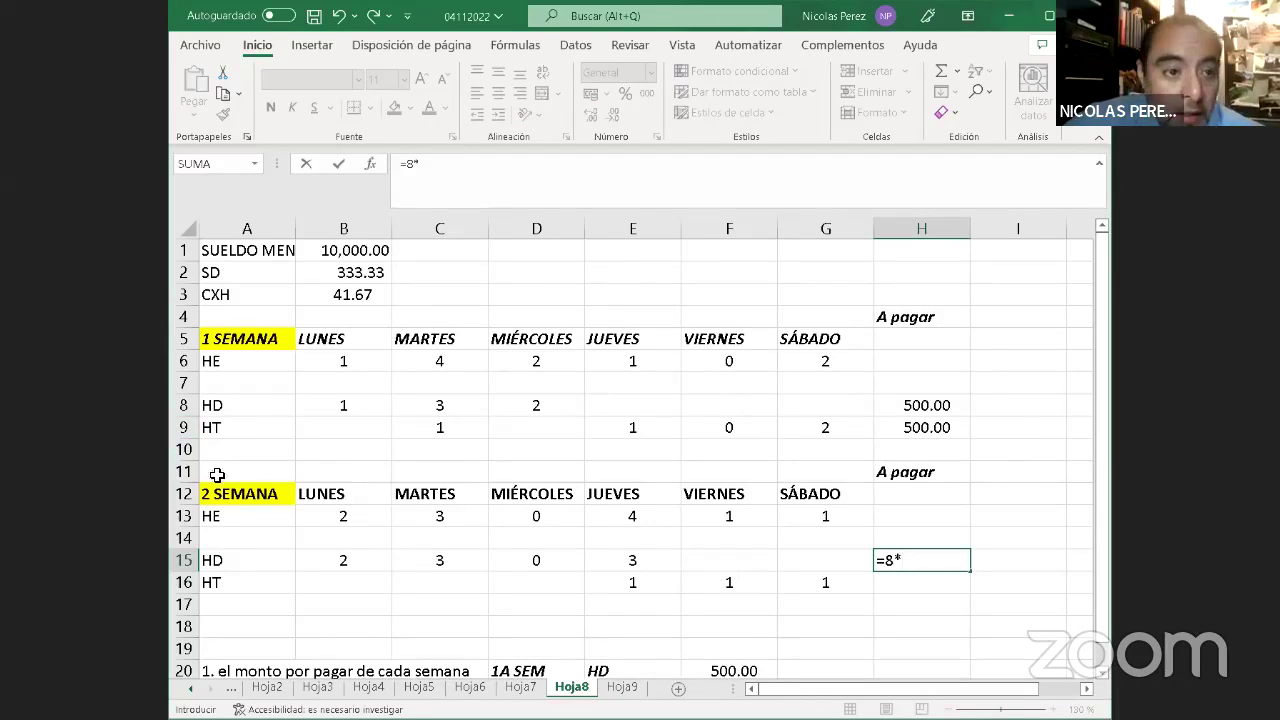
{"action": "left_click", "coordinate": [352, 294]}
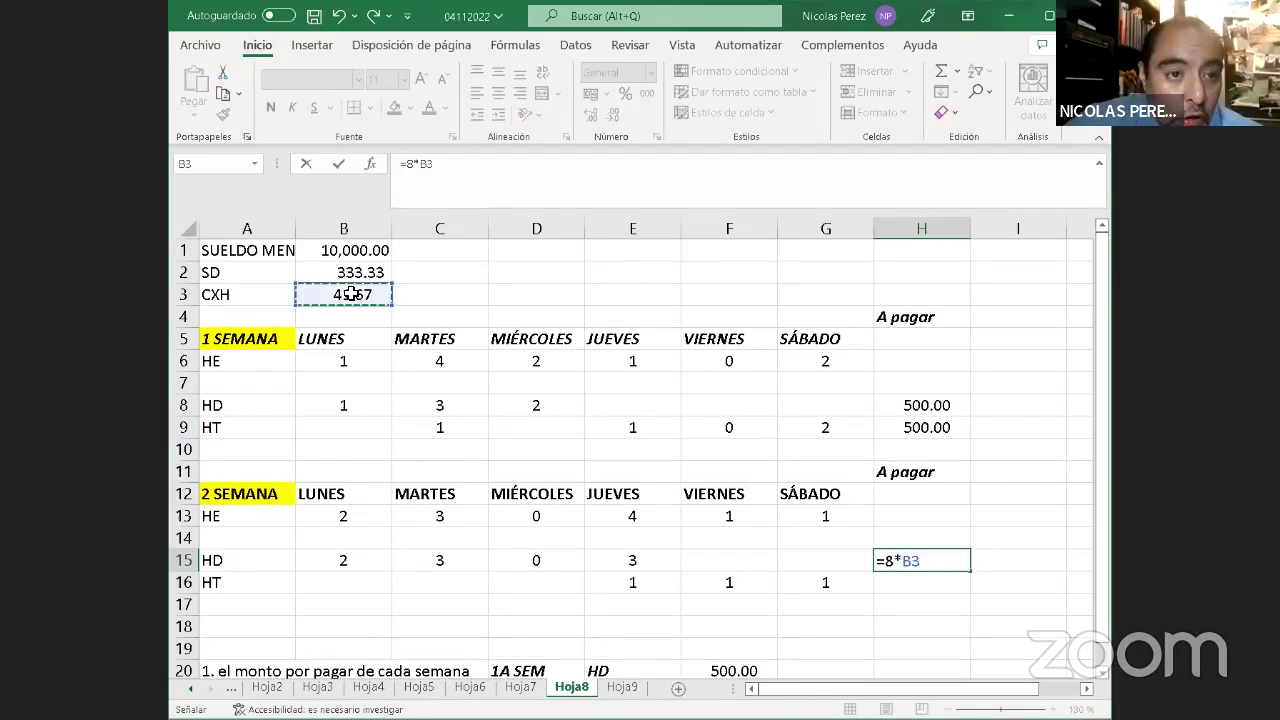
{"action": "left_click", "coordinate": [883, 560]}
{"action": "type", "text": "("}
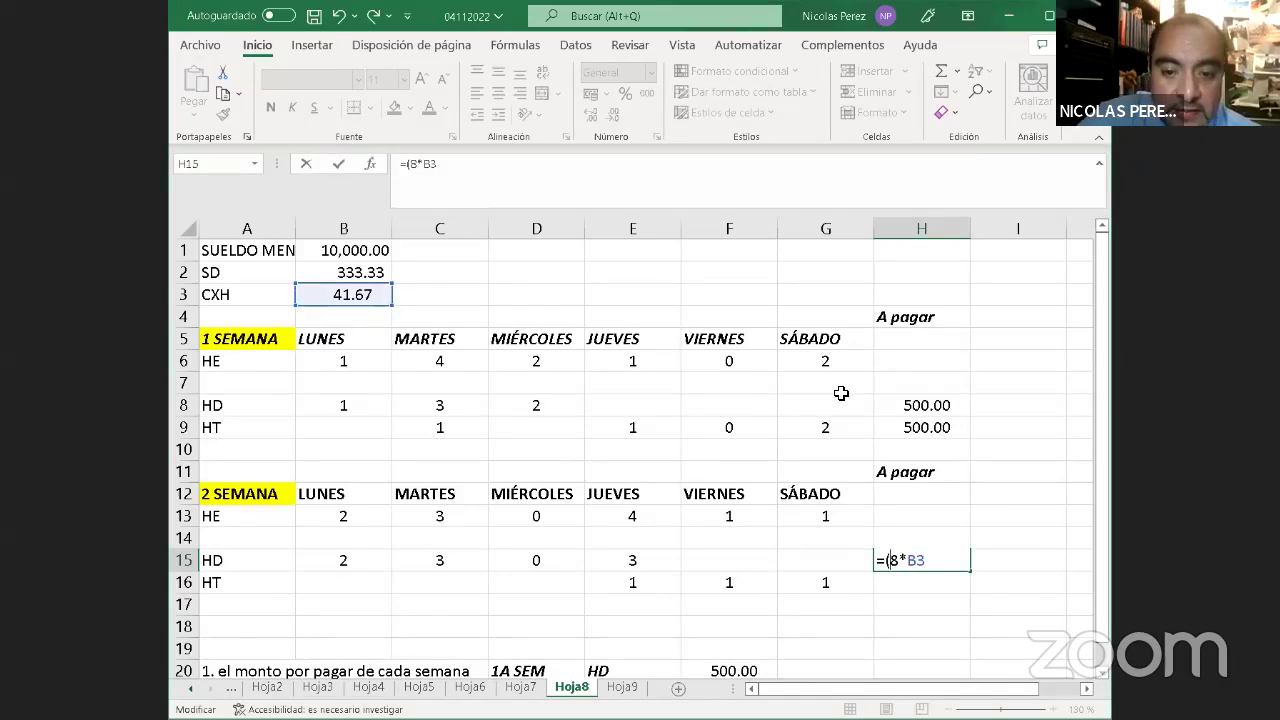
{"action": "type", "text": ")"}
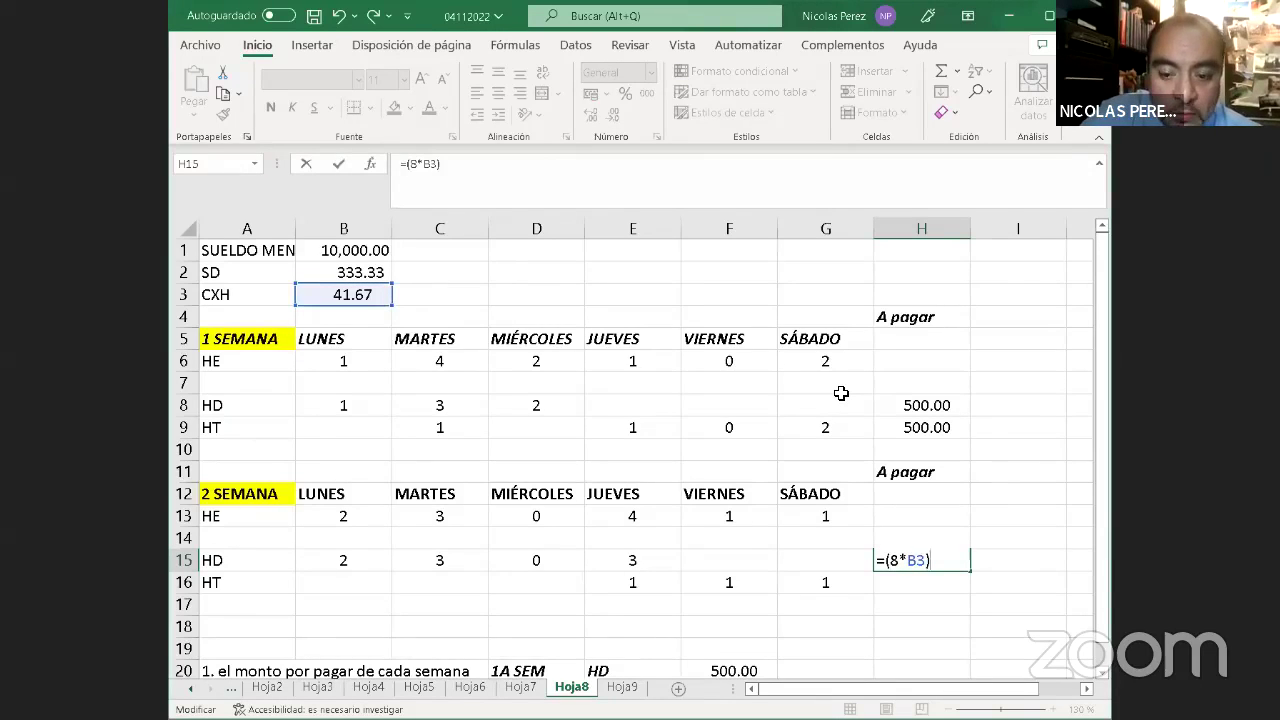
{"action": "type", "text": "*2"}
{"action": "key", "text": "Return"}
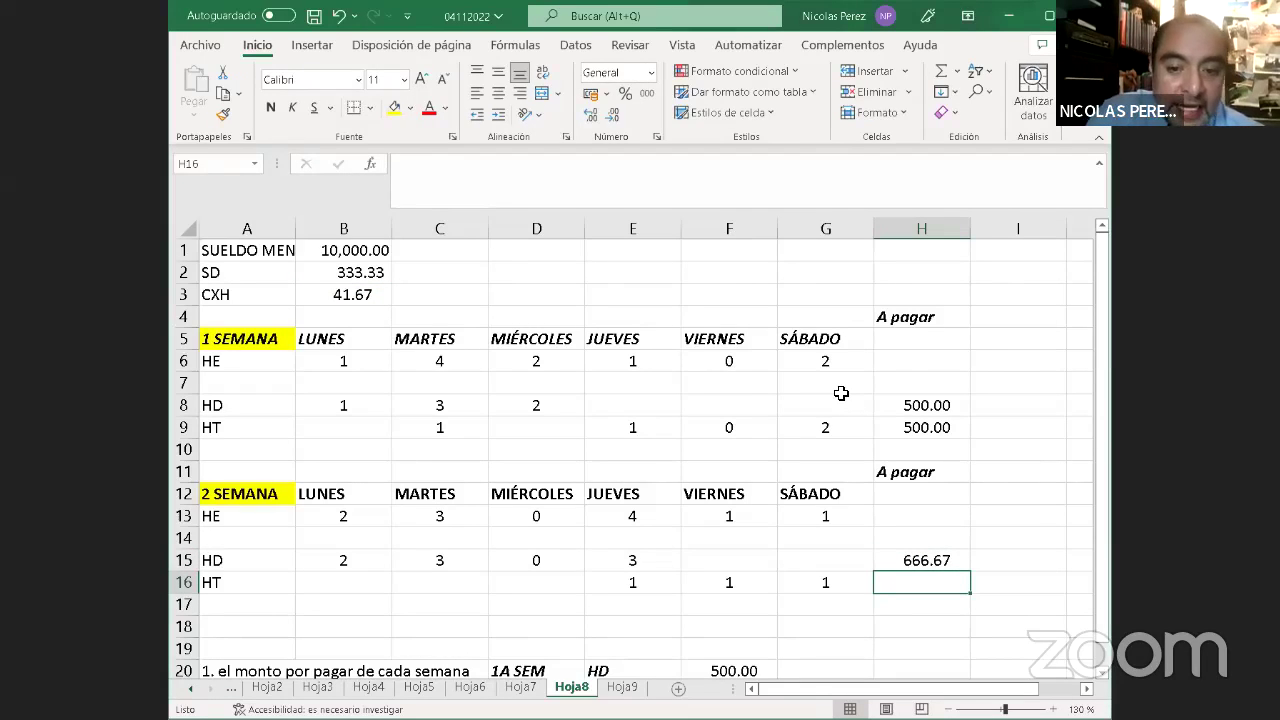
Calculate the second week's HT pay in H16 with the formula =(3*B3)*3
{"action": "type", "text": "="}
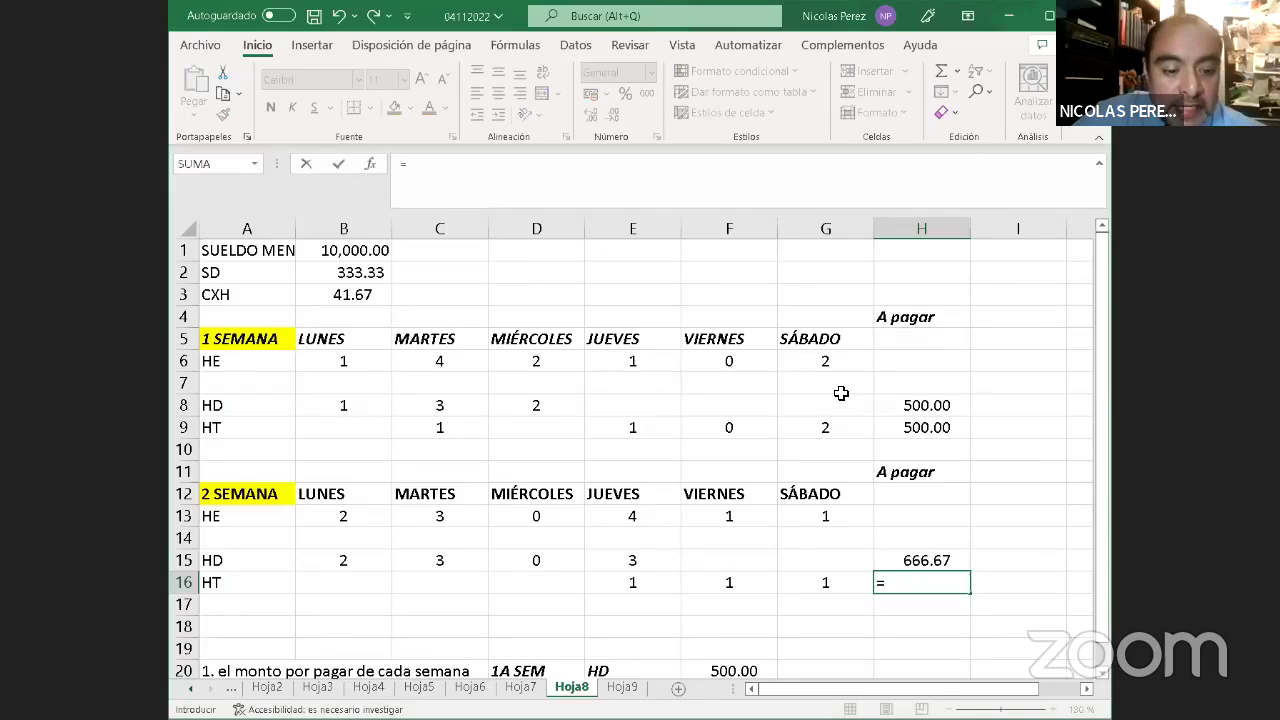
{"action": "type", "text": "3"}
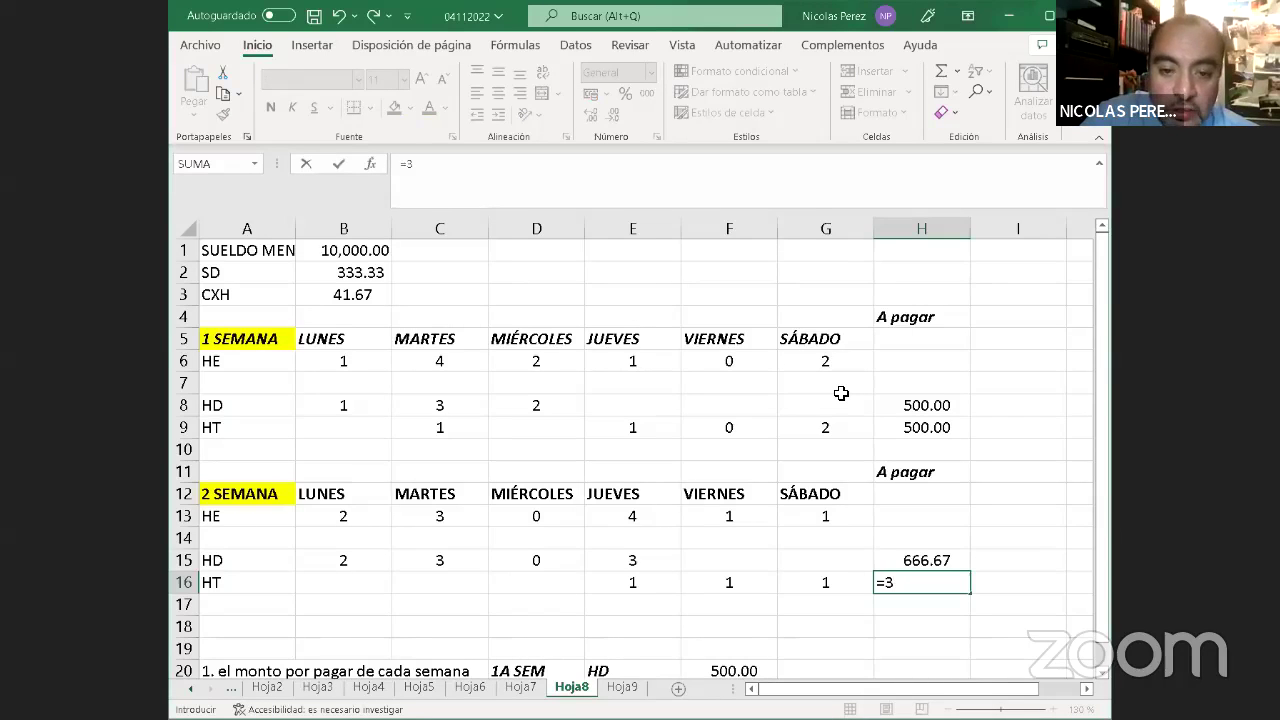
{"action": "type", "text": "*"}
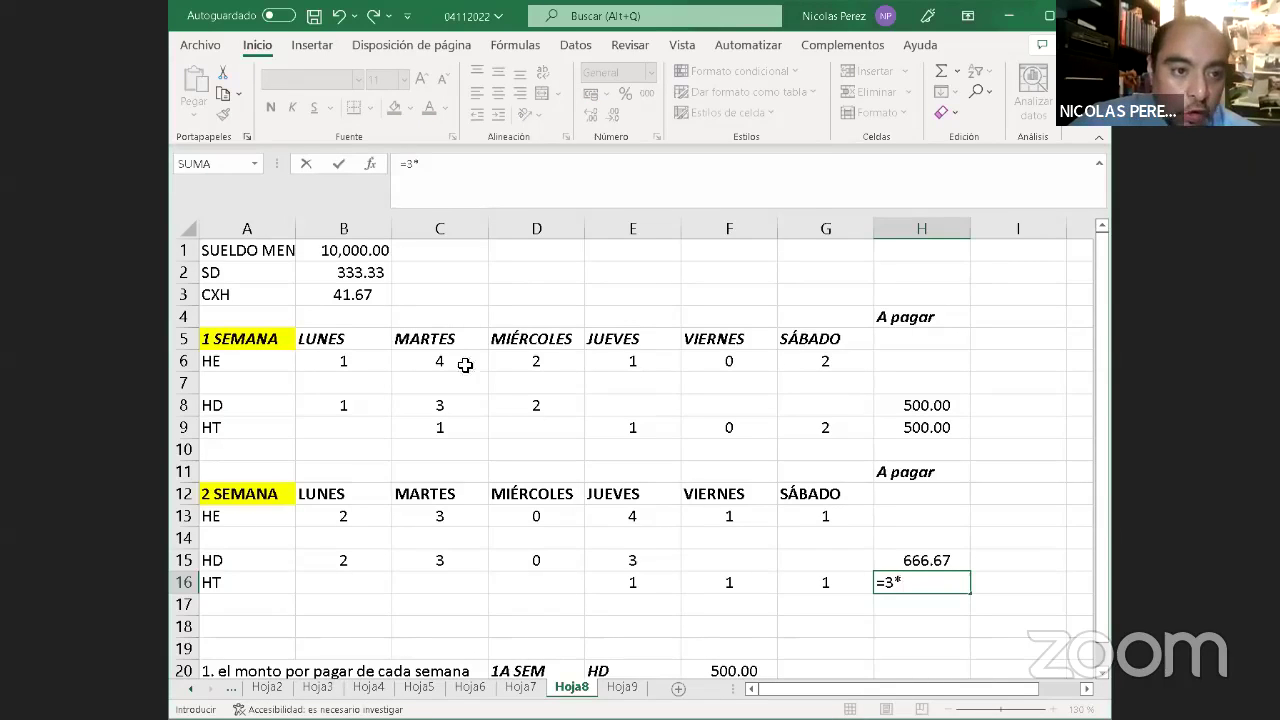
{"action": "left_click", "coordinate": [361, 285]}
{"action": "left_click", "coordinate": [416, 168]}
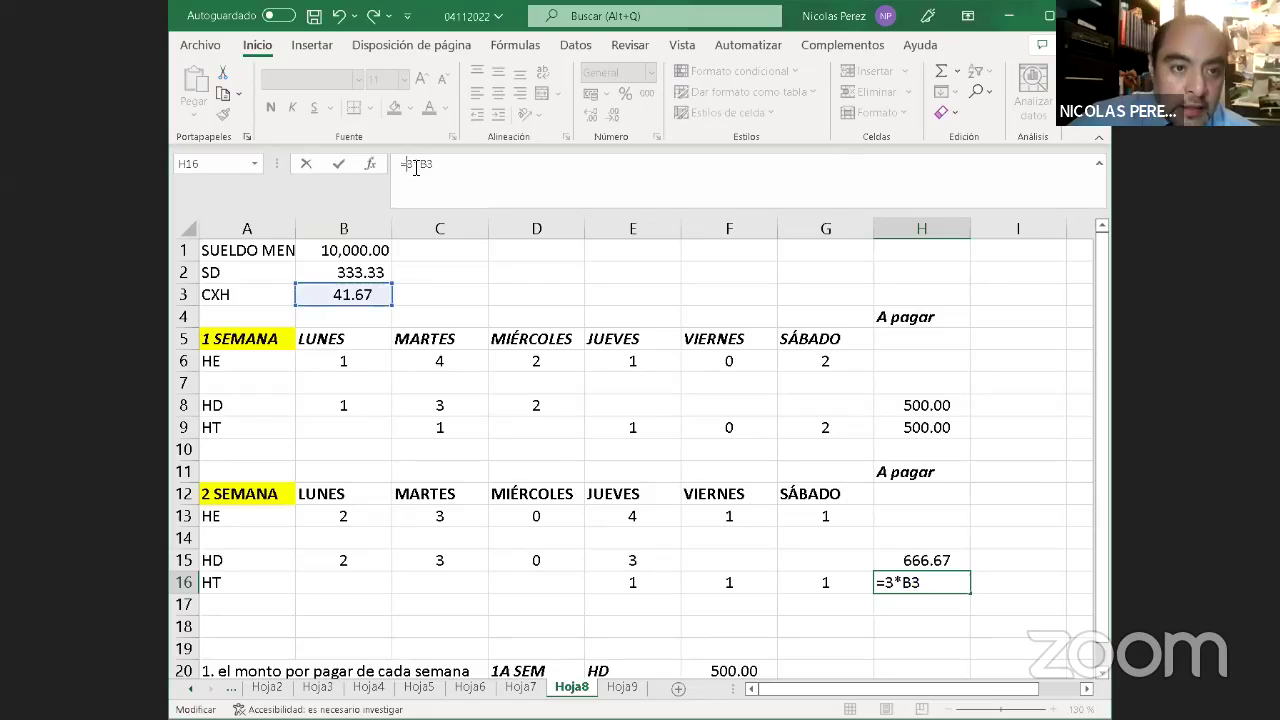
{"action": "type", "text": "("}
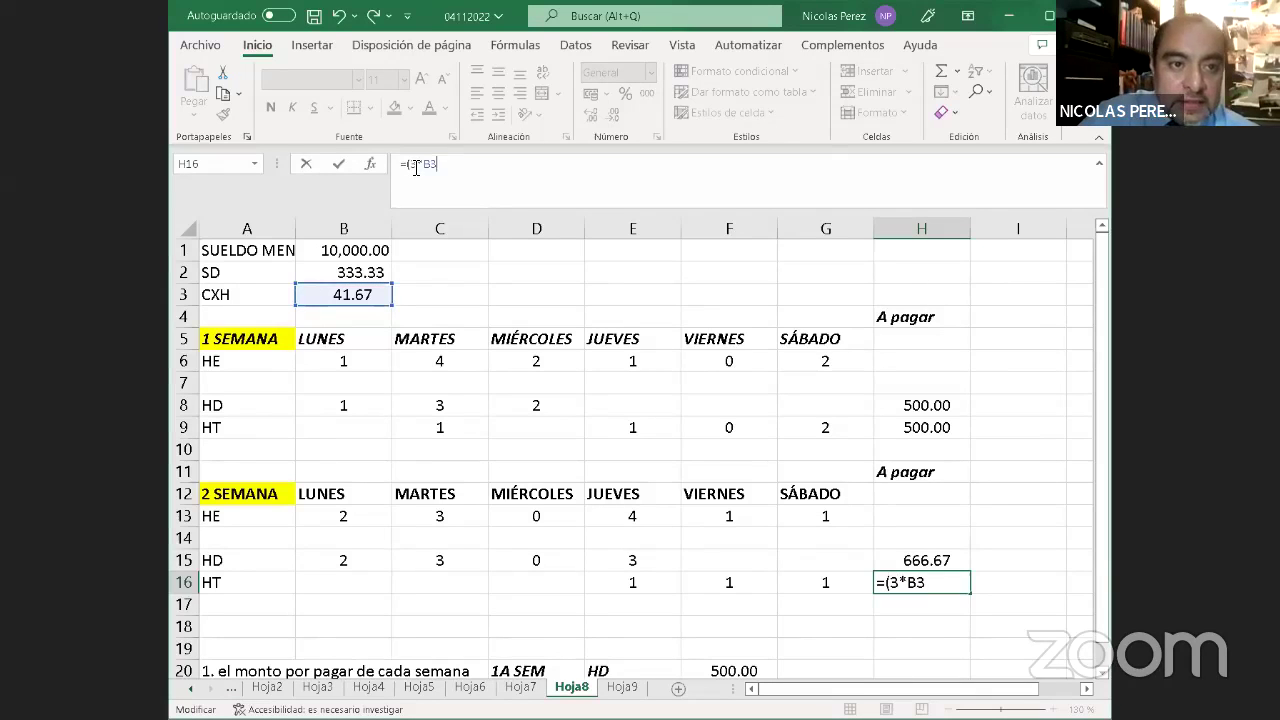
{"action": "key", "text": "End"}
{"action": "type", "text": ")*3"}
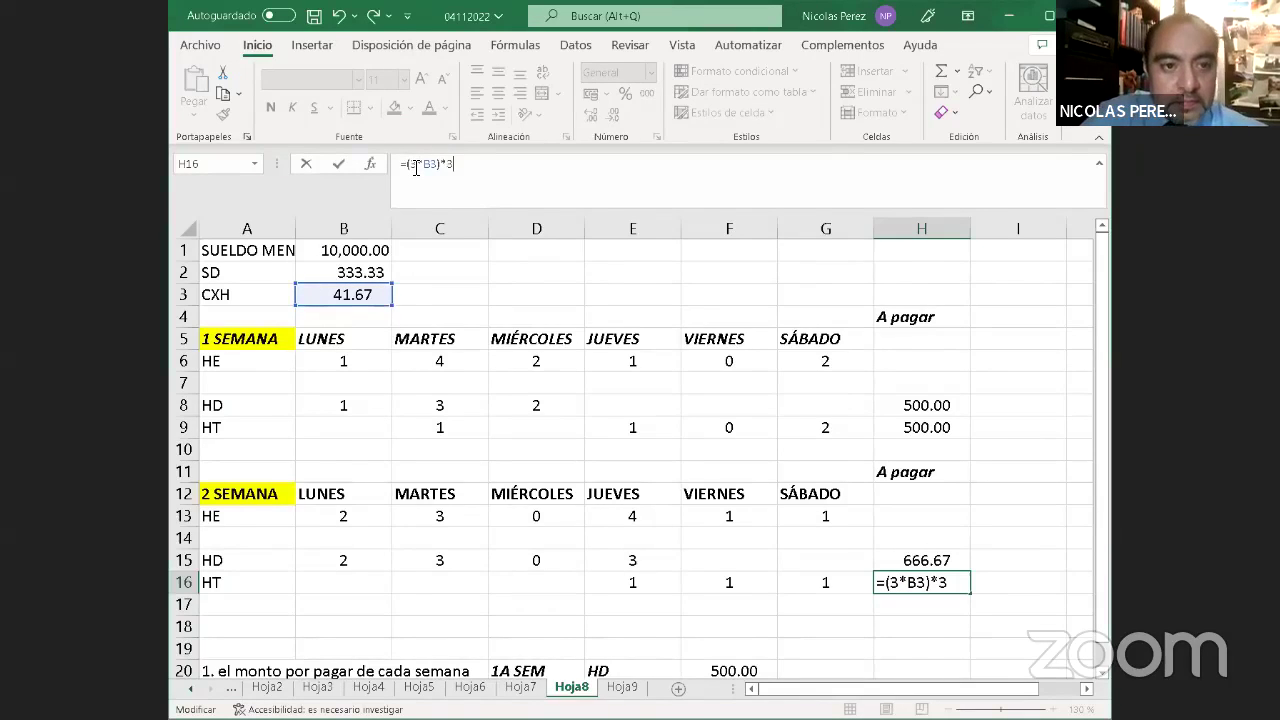
{"action": "key", "text": "Return"}
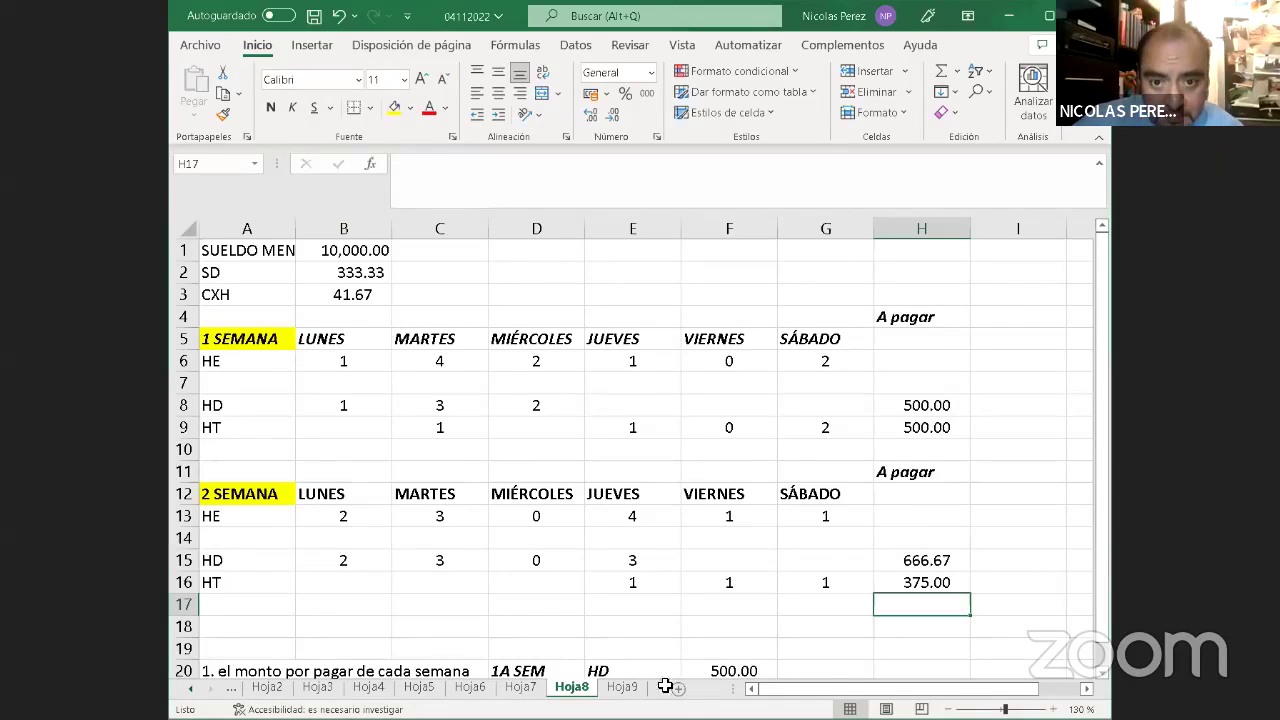
Apply a thick bottom border to H9 and sum the first week's HD and HT pay in H10
{"action": "left_click", "coordinate": [920, 427]}
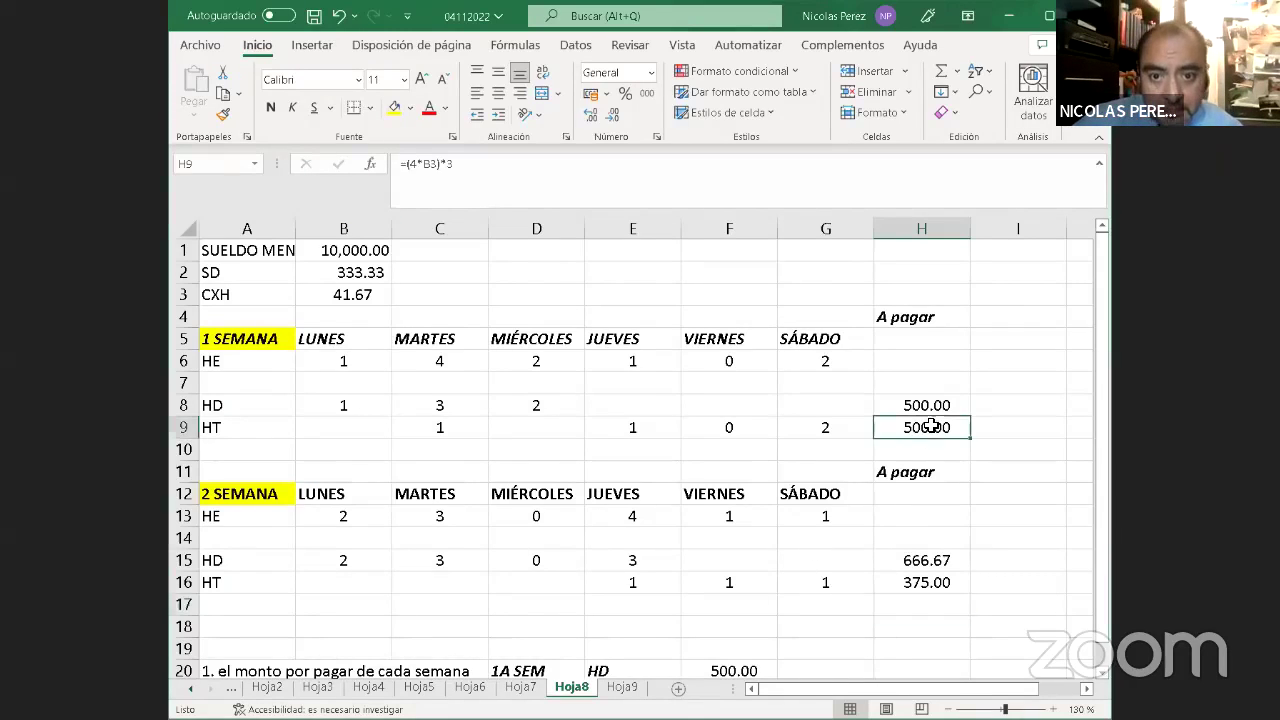
{"action": "left_click", "coordinate": [370, 107]}
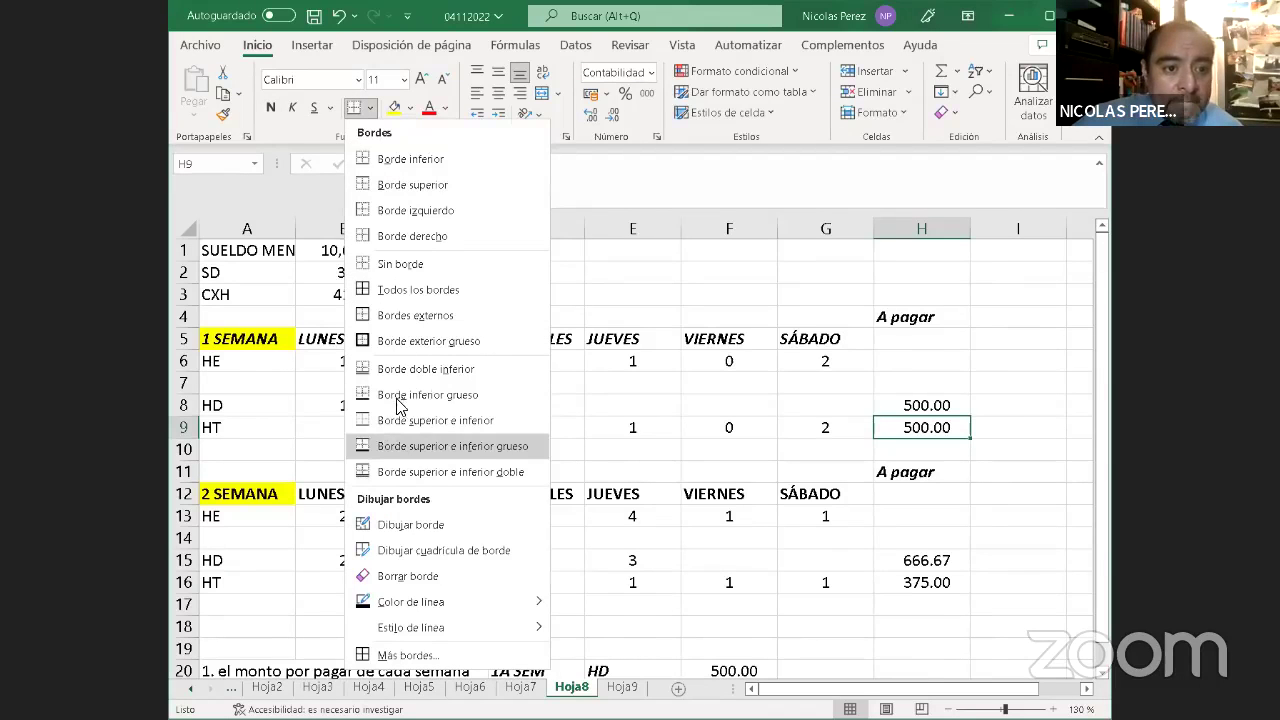
{"action": "left_click", "coordinate": [410, 394]}
{"action": "key", "text": "Return"}
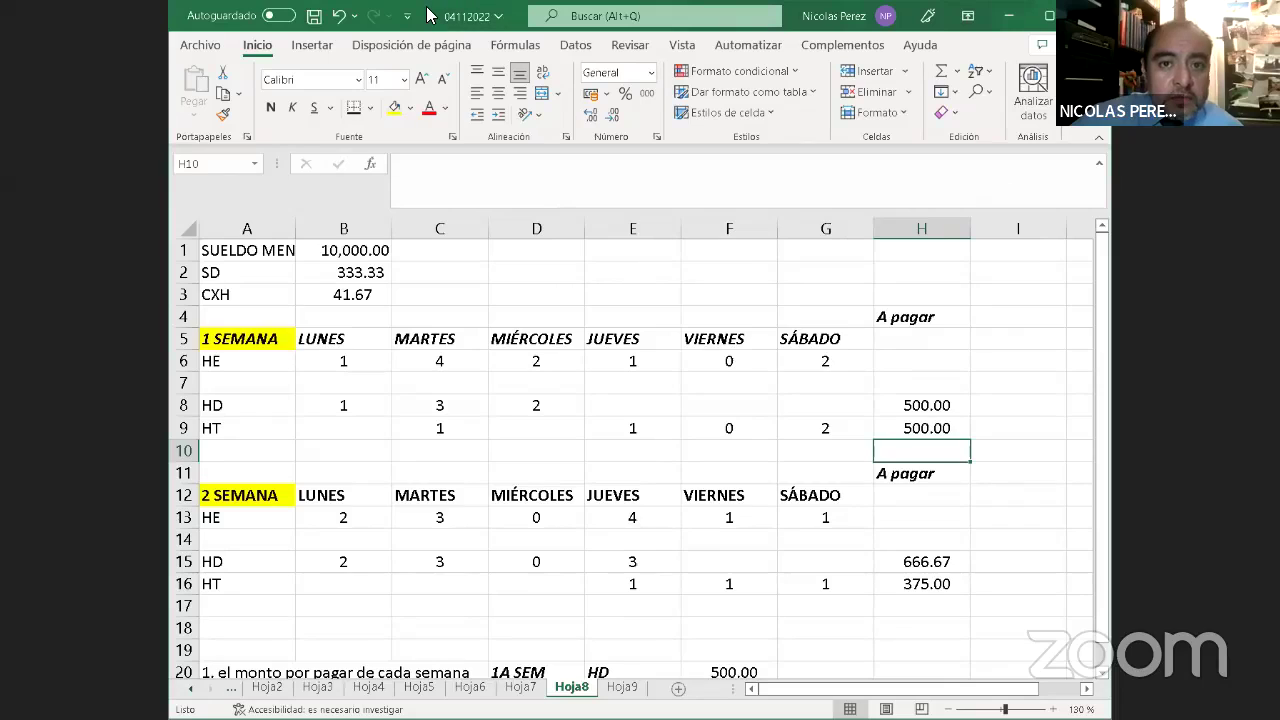
{"action": "left_click", "coordinate": [943, 87]}
{"action": "key", "text": "Return"}
Move the "A pagar" heading from H4 to H5, in line with the first week's day names
{"action": "key", "text": "Down"}
{"action": "key", "text": "Down"}
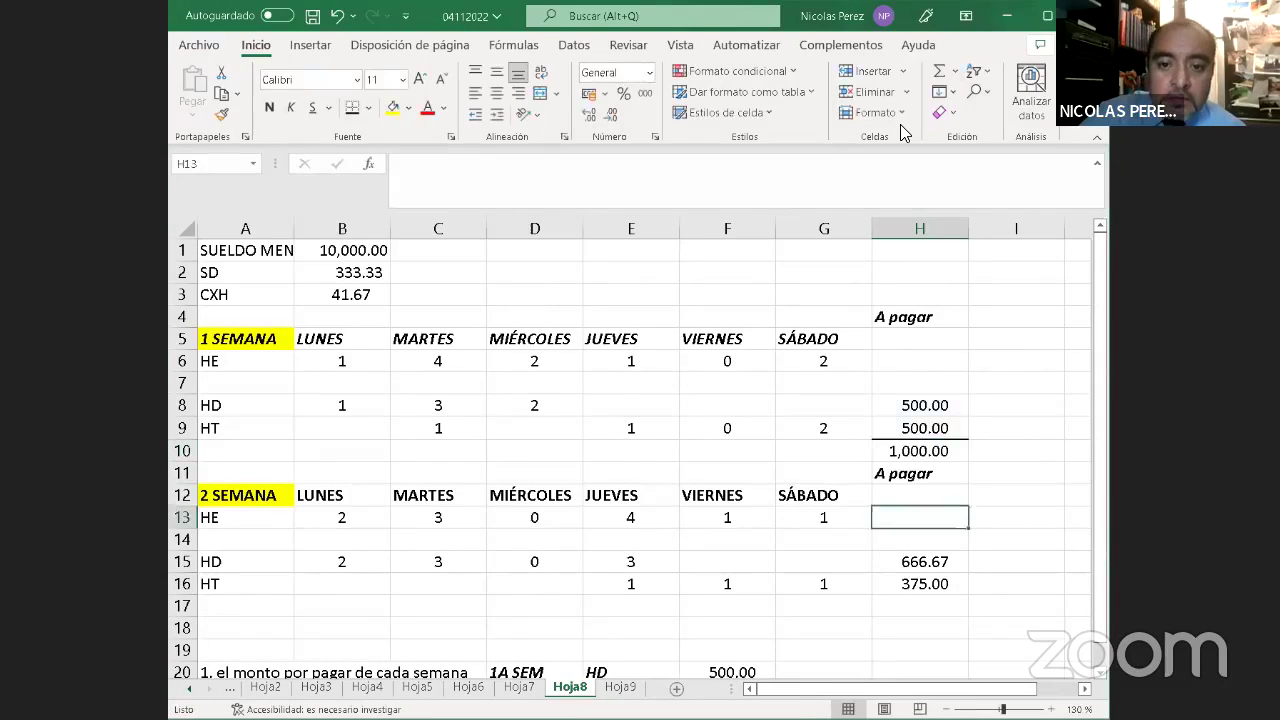
{"action": "key", "text": "Down"}
{"action": "key", "text": "Down"}
{"action": "key", "text": "Up"}
{"action": "key", "text": "Up"}
{"action": "key", "text": "Up"}
{"action": "key", "text": "Up"}
{"action": "key", "text": "Down"}
{"action": "key", "text": "Down"}
{"action": "key", "text": "Up"}
{"action": "key", "text": "Up"}
{"action": "key", "text": "Up"}
{"action": "key", "text": "Up"}
{"action": "key", "text": "Up"}
{"action": "key", "text": "Up"}
{"action": "key", "text": "Up"}
{"action": "key", "text": "Up"}
{"action": "key", "text": "Up"}
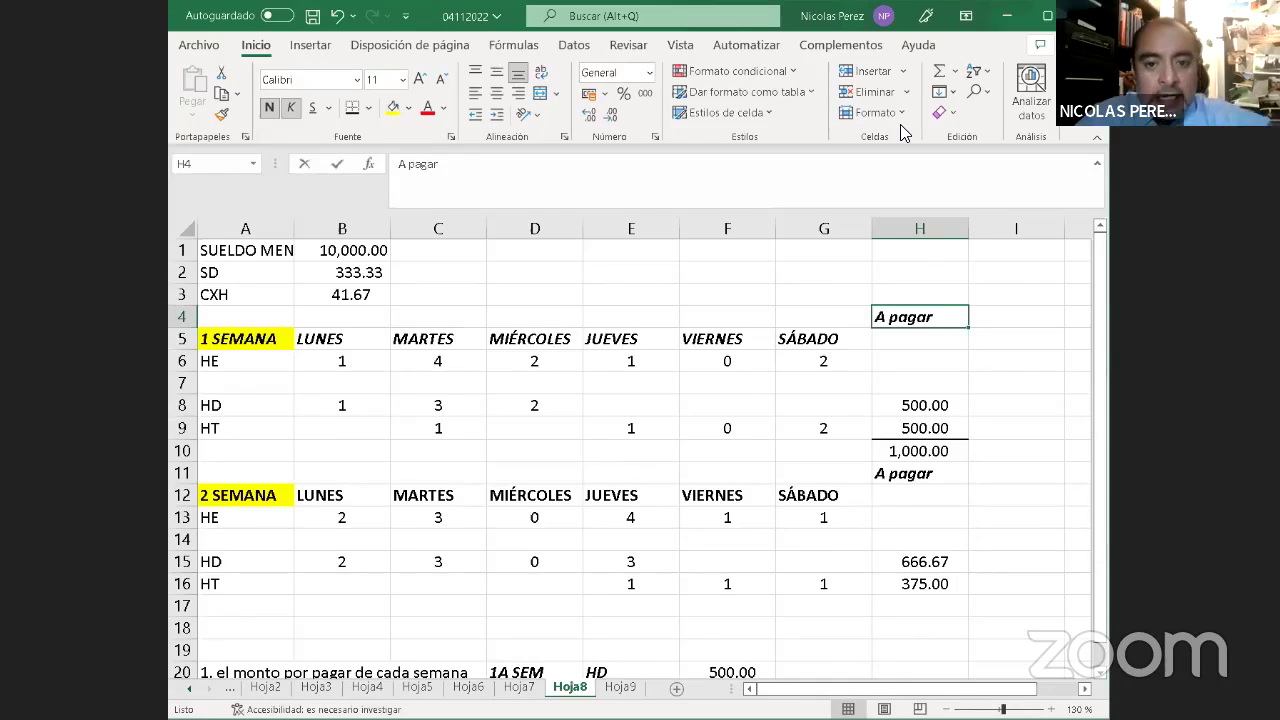
{"action": "type", "text": "C"}
{"action": "key", "text": "ctrl+Return"}
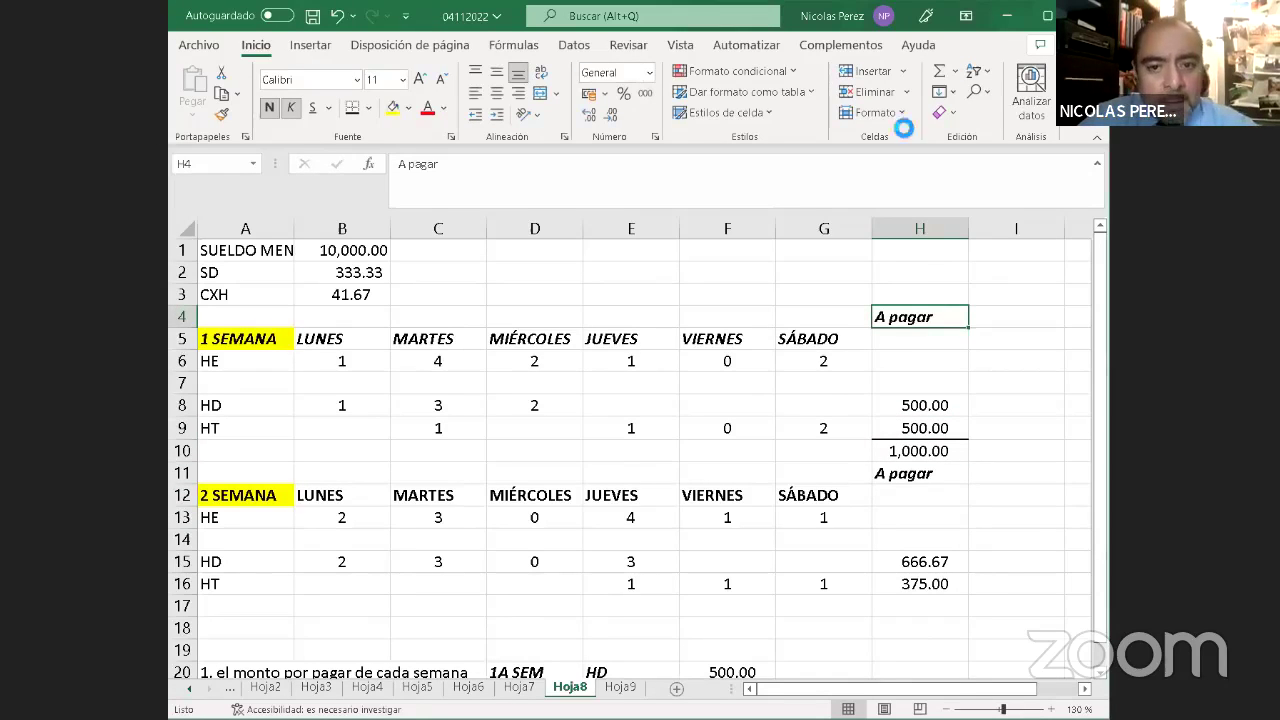
{"action": "key", "text": "ctrl+x"}
{"action": "key", "text": "Down"}
{"action": "key", "text": "Return"}
Move the second week's "A pagar" heading from H11 to H12
{"action": "key", "text": "Down"}
{"action": "key", "text": "Down"}
{"action": "key", "text": "Down"}
{"action": "key", "text": "Down"}
{"action": "key", "text": "Down"}
{"action": "key", "text": "Down"}
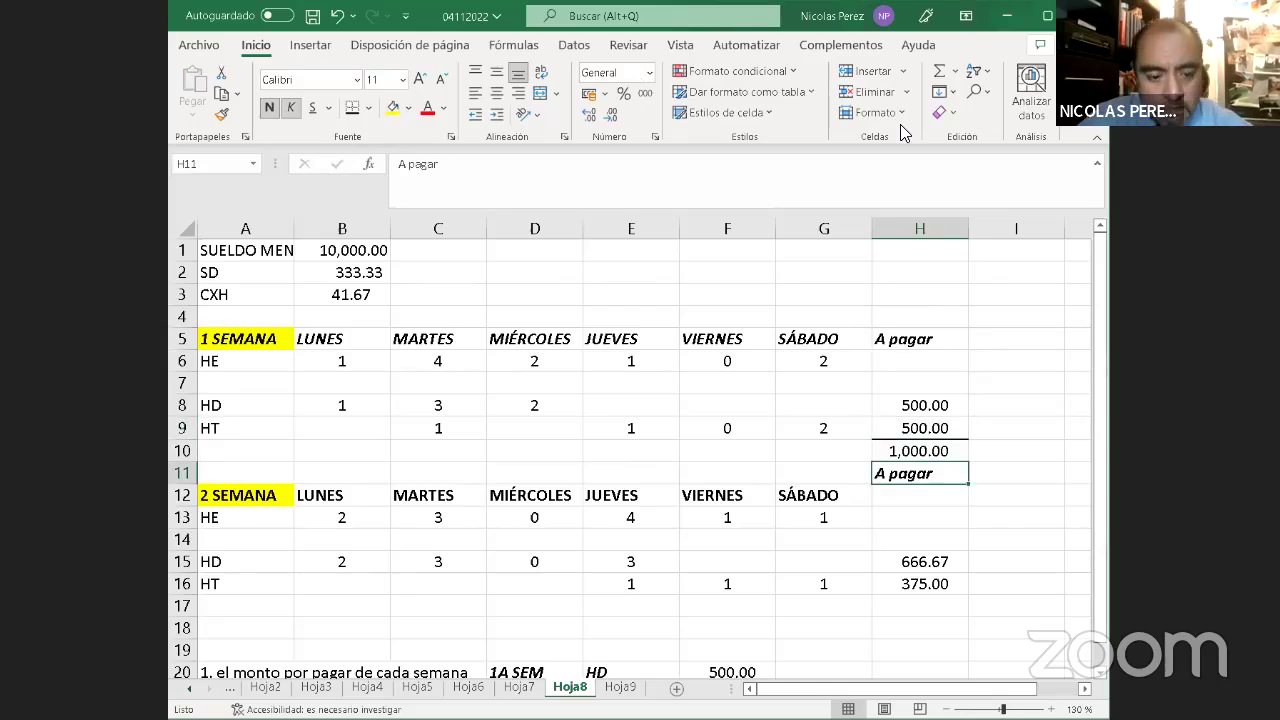
{"action": "key", "text": "ctrl+x"}
{"action": "key", "text": "Down"}
{"action": "key", "text": "Return"}
Apply a thick bottom border to H16 and total the second week's pay in H17 with =SUMA(H15:H16)
{"action": "key", "text": "Down"}
{"action": "key", "text": "Down"}
{"action": "key", "text": "Down"}
{"action": "key", "text": "Down"}
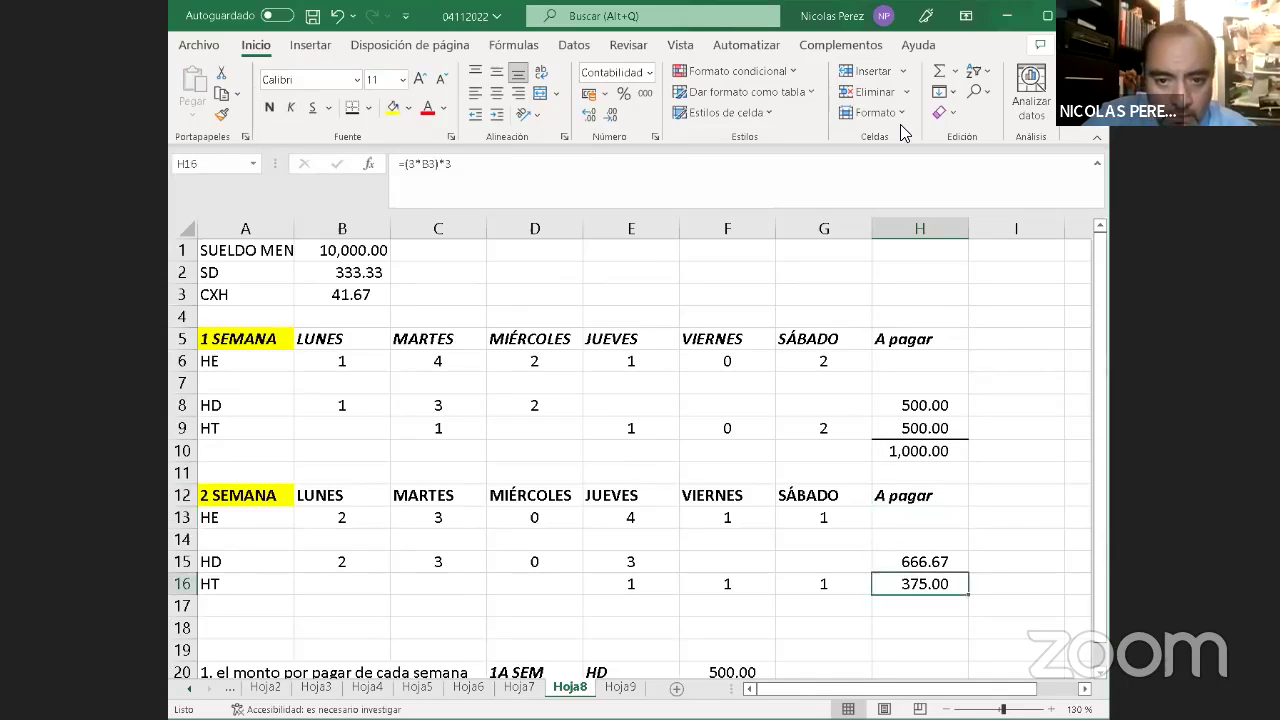
{"action": "key", "text": "Up"}
{"action": "key", "text": "Up"}
{"action": "key", "text": "Up"}
{"action": "key", "text": "Up"}
{"action": "key", "text": "Up"}
{"action": "key", "text": "Up"}
{"action": "key", "text": "Up"}
{"action": "key", "text": "Down"}
{"action": "key", "text": "Down"}
{"action": "key", "text": "Down"}
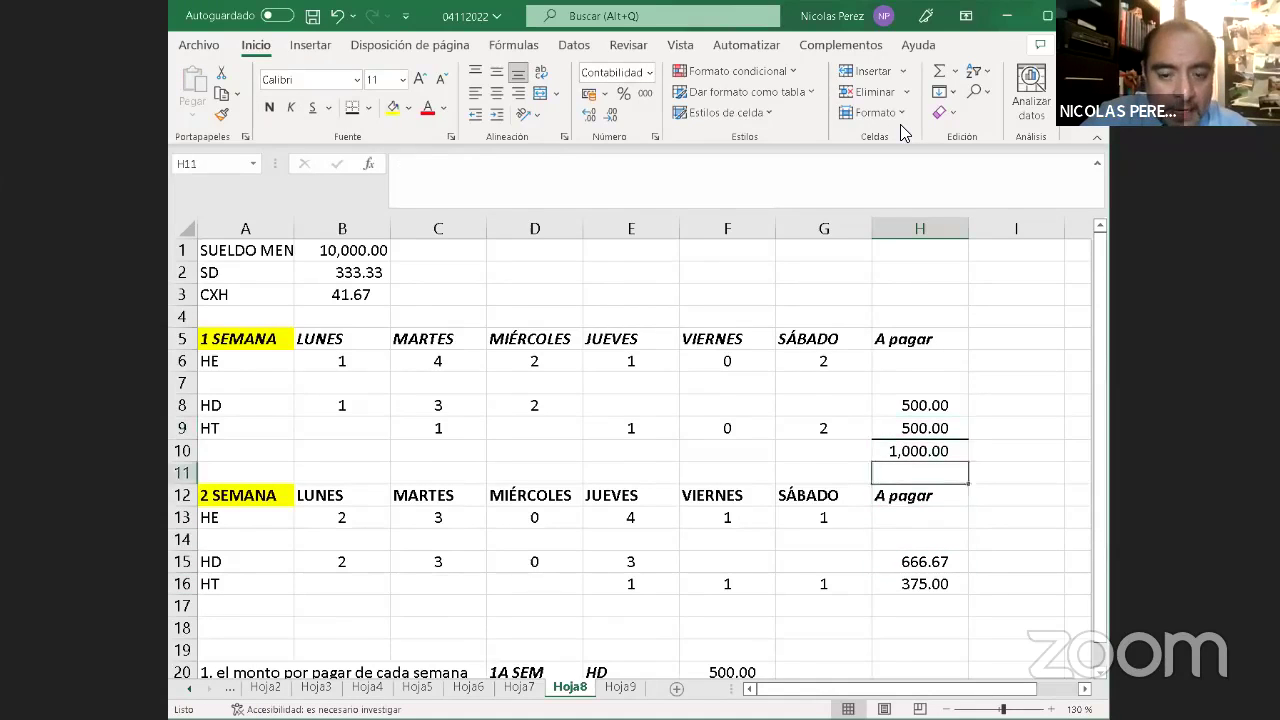
{"action": "key", "text": "Down"}
{"action": "key", "text": "Down"}
{"action": "key", "text": "Down"}
{"action": "key", "text": "Down"}
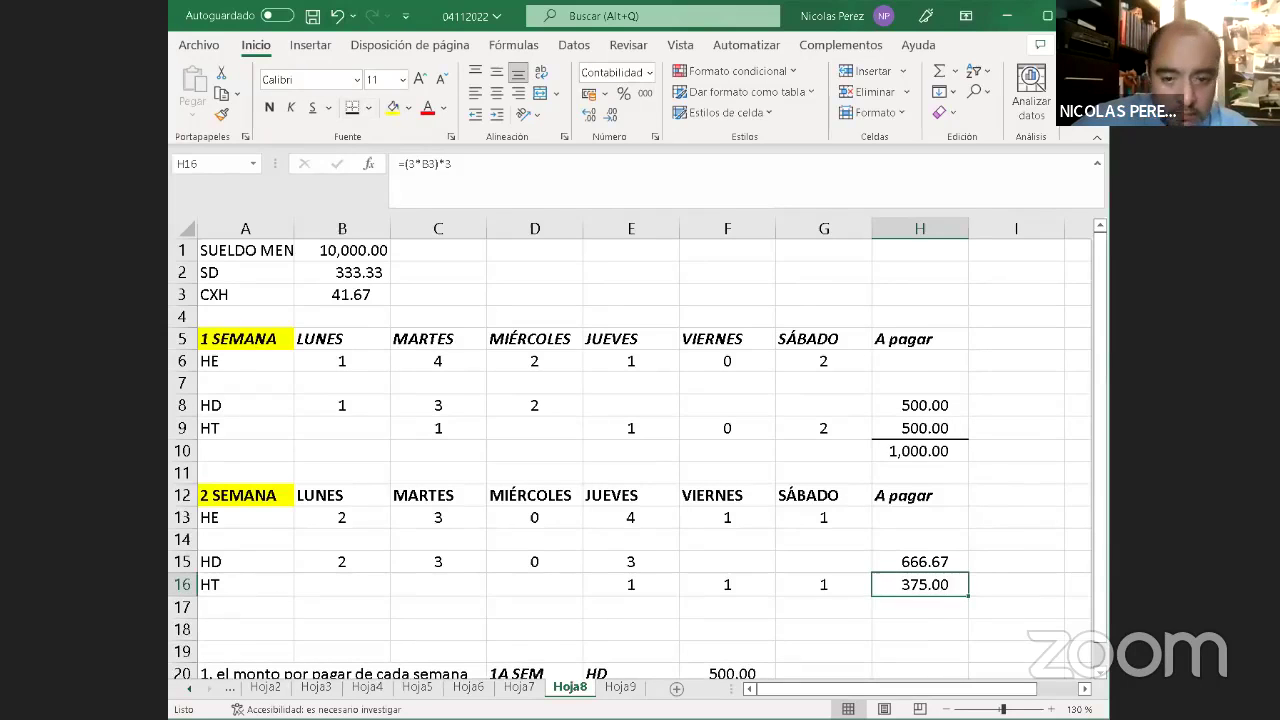
{"action": "left_click", "coordinate": [932, 613]}
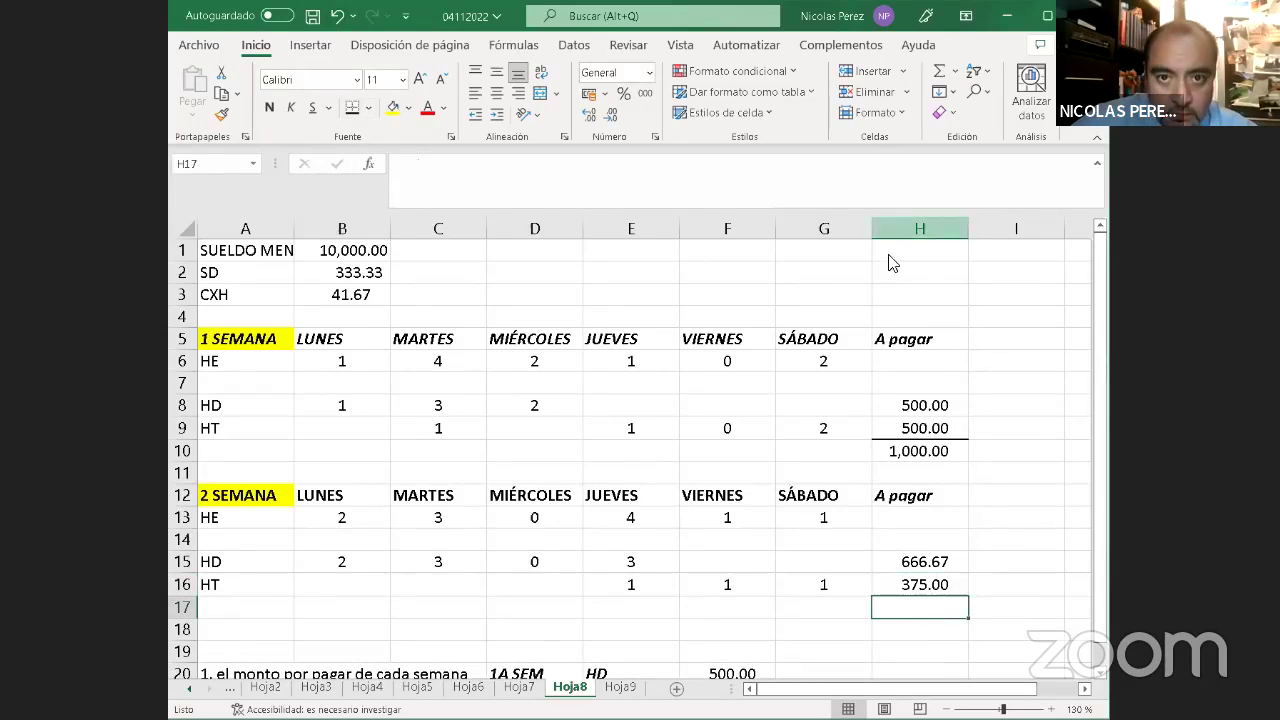
{"action": "double_click", "coordinate": [937, 75]}
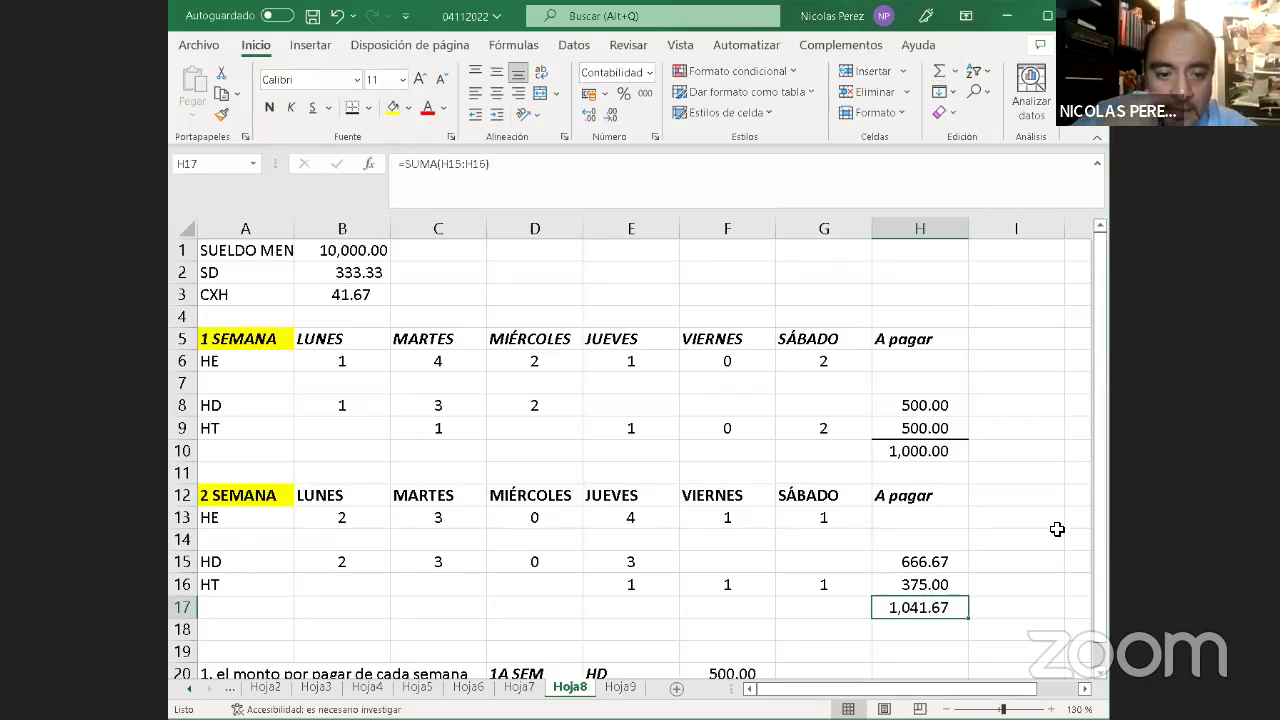
Insert four blank rows at row 23, above the "2. la base gravable mensual" line
{"action": "key", "text": "Down"}
{"action": "key", "text": "Down"}
{"action": "key", "text": "Down"}
{"action": "key", "text": "Down"}
{"action": "key", "text": "Down"}
{"action": "key", "text": "Down"}
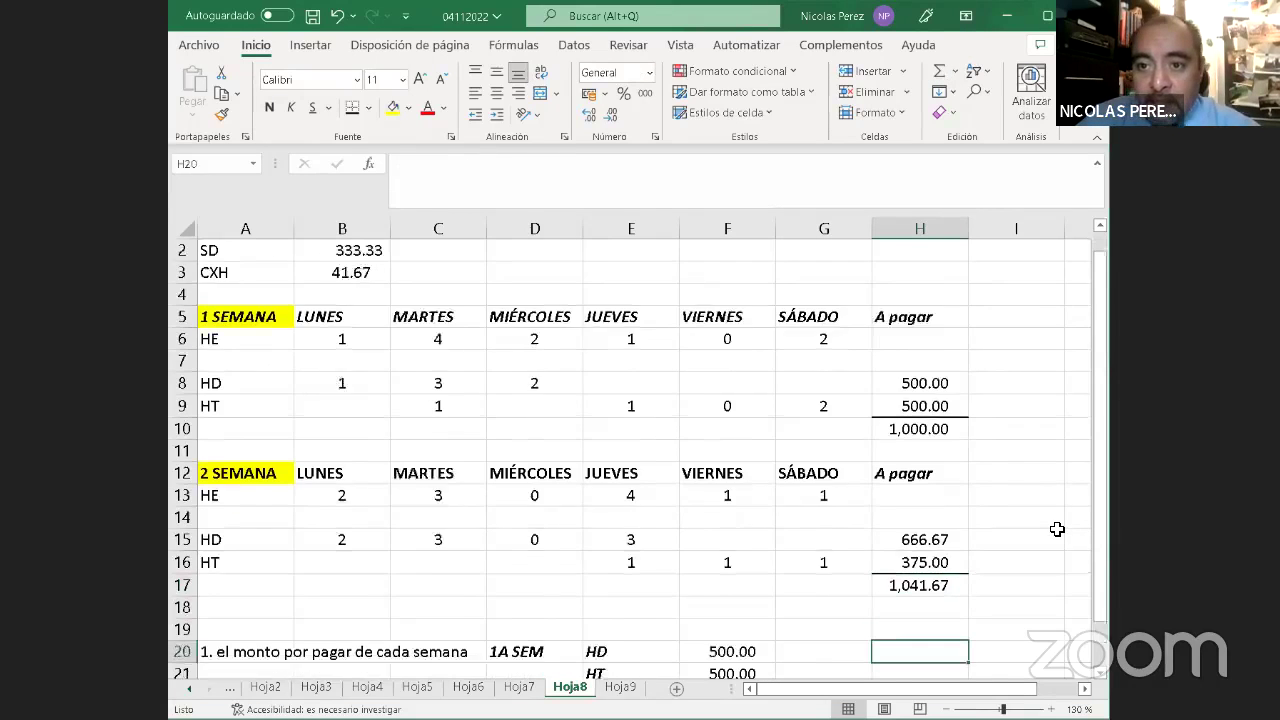
{"action": "key", "text": "Up"}
{"action": "key", "text": "Up"}
{"action": "key", "text": "Left"}
{"action": "key", "text": "Left"}
{"action": "key", "text": "Left"}
{"action": "key", "text": "Left"}
{"action": "key", "text": "Down"}
{"action": "key", "text": "Down"}
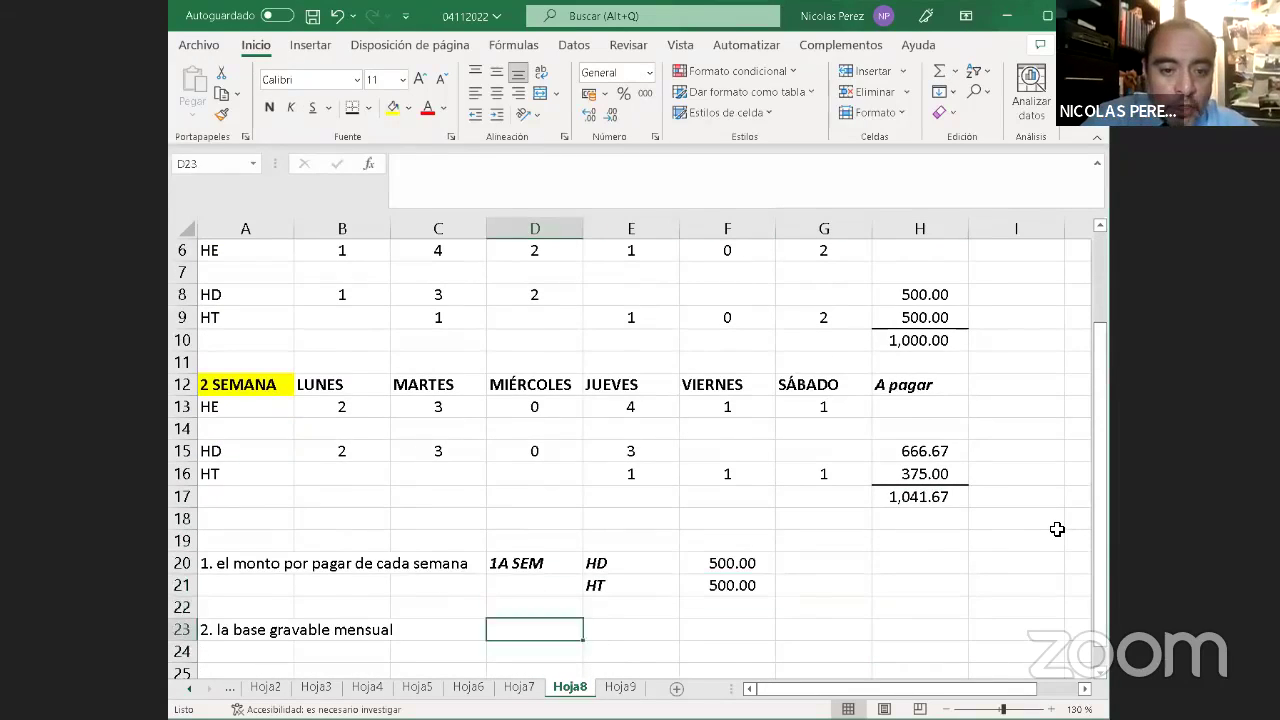
{"action": "key", "text": "Down"}
{"action": "key", "text": "Down"}
{"action": "key", "text": "Down"}
{"action": "key", "text": "Down"}
{"action": "scroll", "coordinate": [1057, 529], "scroll_direction": "up", "scroll_amount": 1}
{"action": "key", "text": "Up"}
{"action": "key", "text": "Up"}
{"action": "key", "text": "Up"}
{"action": "key", "text": "Up"}
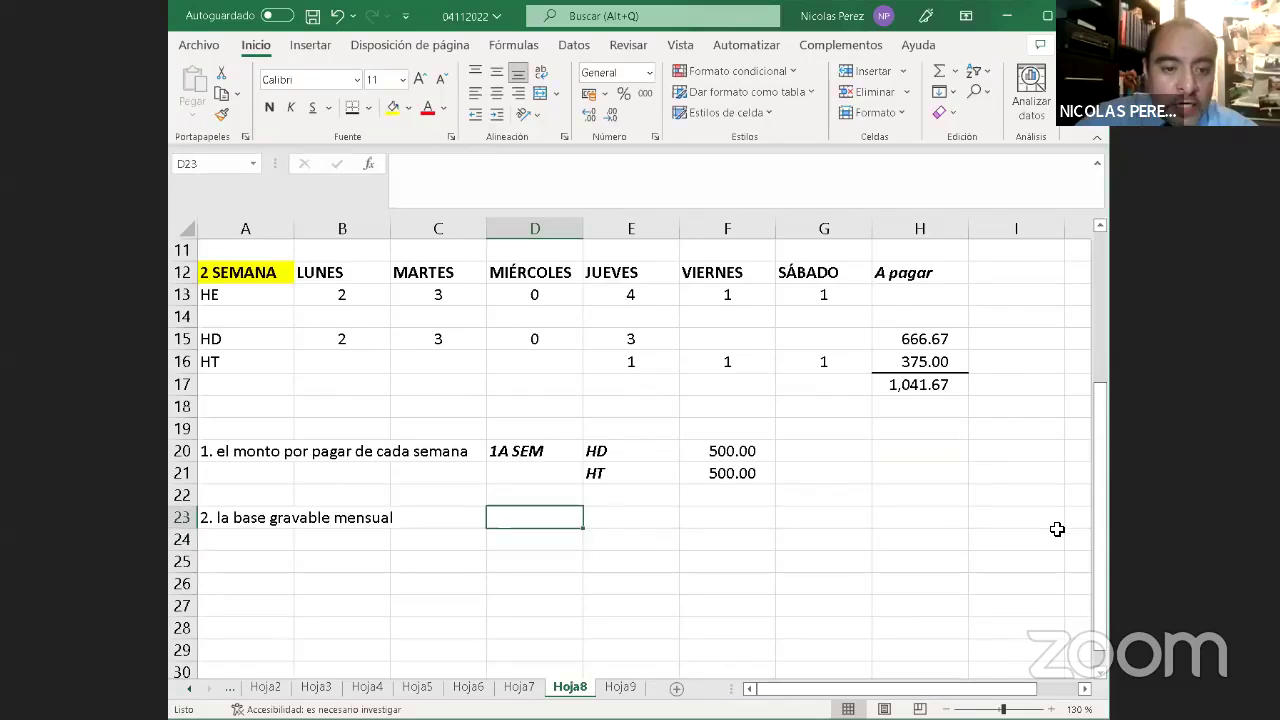
{"action": "left_click", "coordinate": [179, 517]}
{"action": "right_click", "coordinate": [176, 517]}
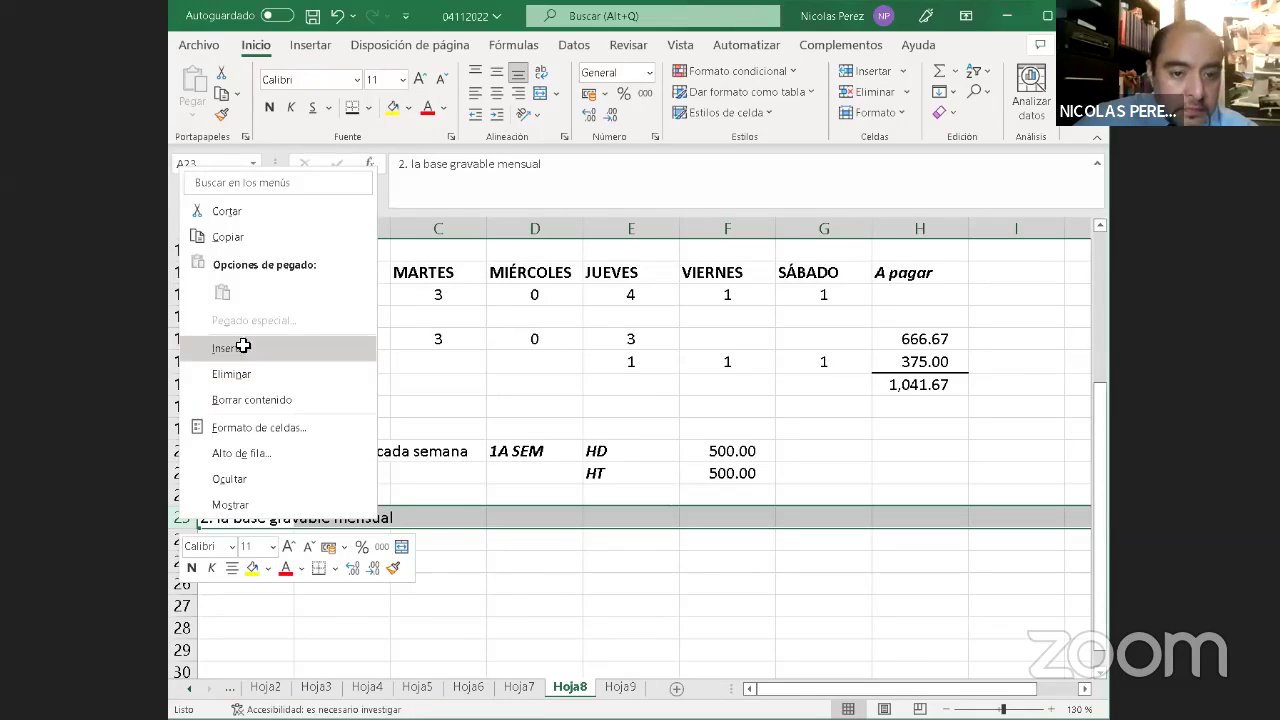
{"action": "left_click", "coordinate": [246, 349]}
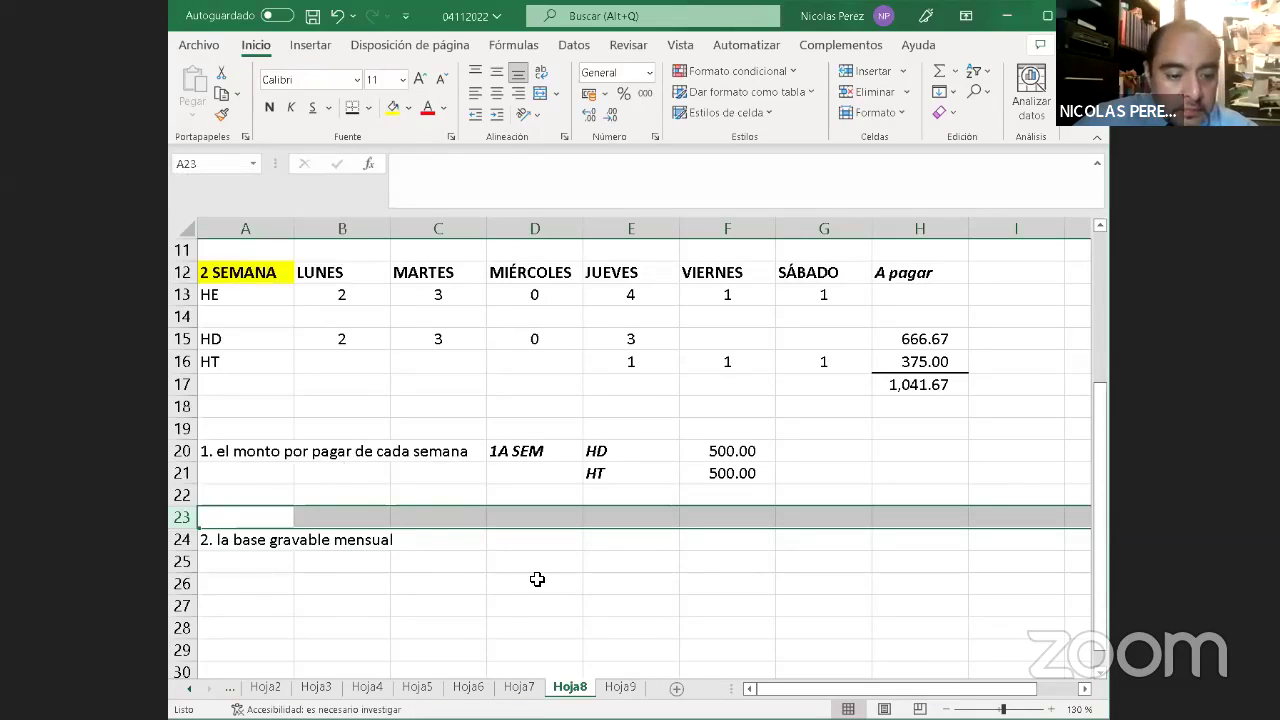
{"action": "left_click_drag", "start_coordinate": [183, 516], "coordinate": [187, 550]}
{"action": "right_click", "coordinate": [183, 545]}
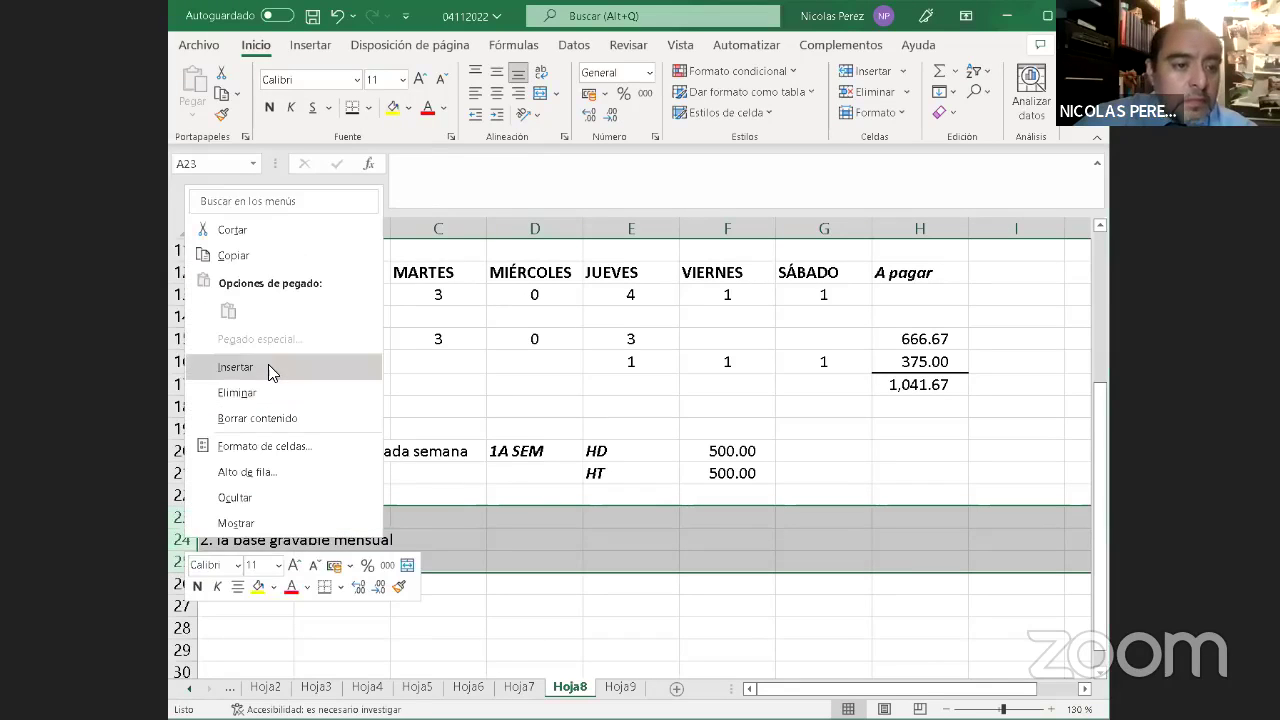
{"action": "left_click", "coordinate": [268, 365]}
Enter the label "2A SEM" in D23
{"action": "left_click", "coordinate": [555, 517]}
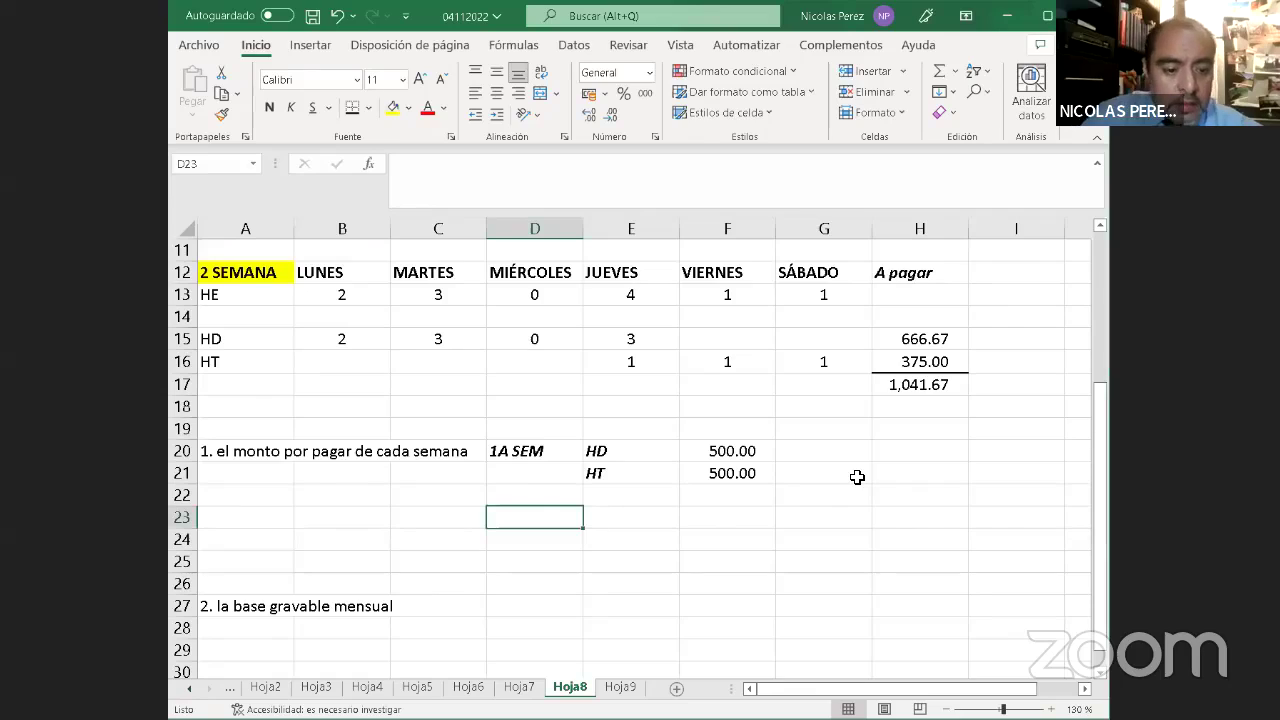
{"action": "type", "text": "2A SEM"}
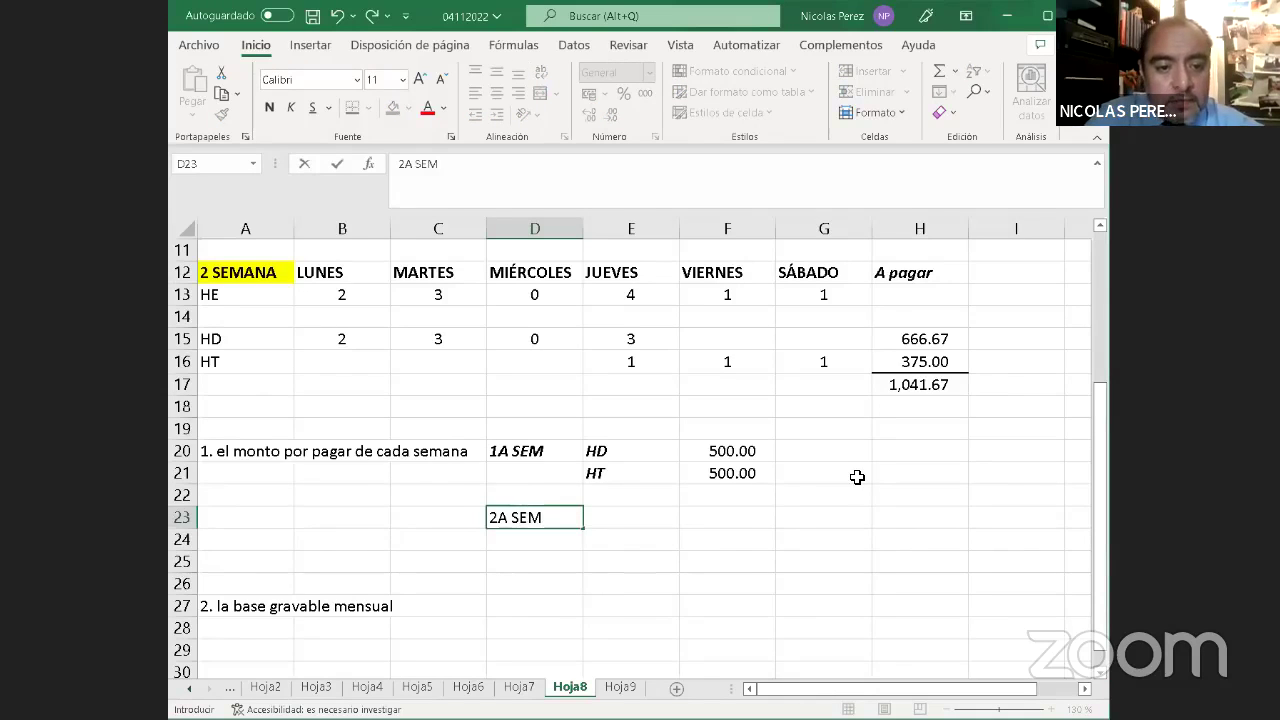
{"action": "key", "text": "Return"}
Copy the HD and HT labels from E20:E21 to E23:E24 for the second week
{"action": "key", "text": "Up"}
{"action": "key", "text": "Right"}
{"action": "key", "text": "Up"}
{"action": "key", "text": "Up"}
{"action": "key", "text": "Up"}
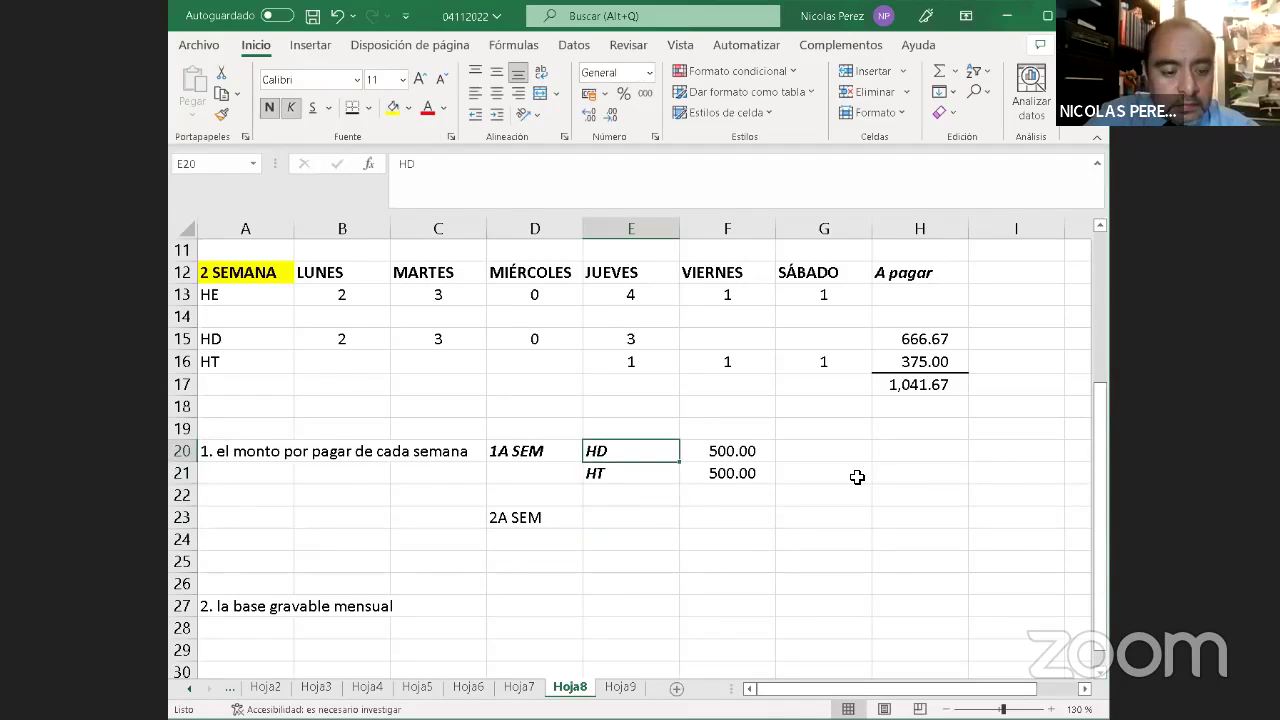
{"action": "key", "text": "shift+Down"}
{"action": "key", "text": "ctrl+q"}
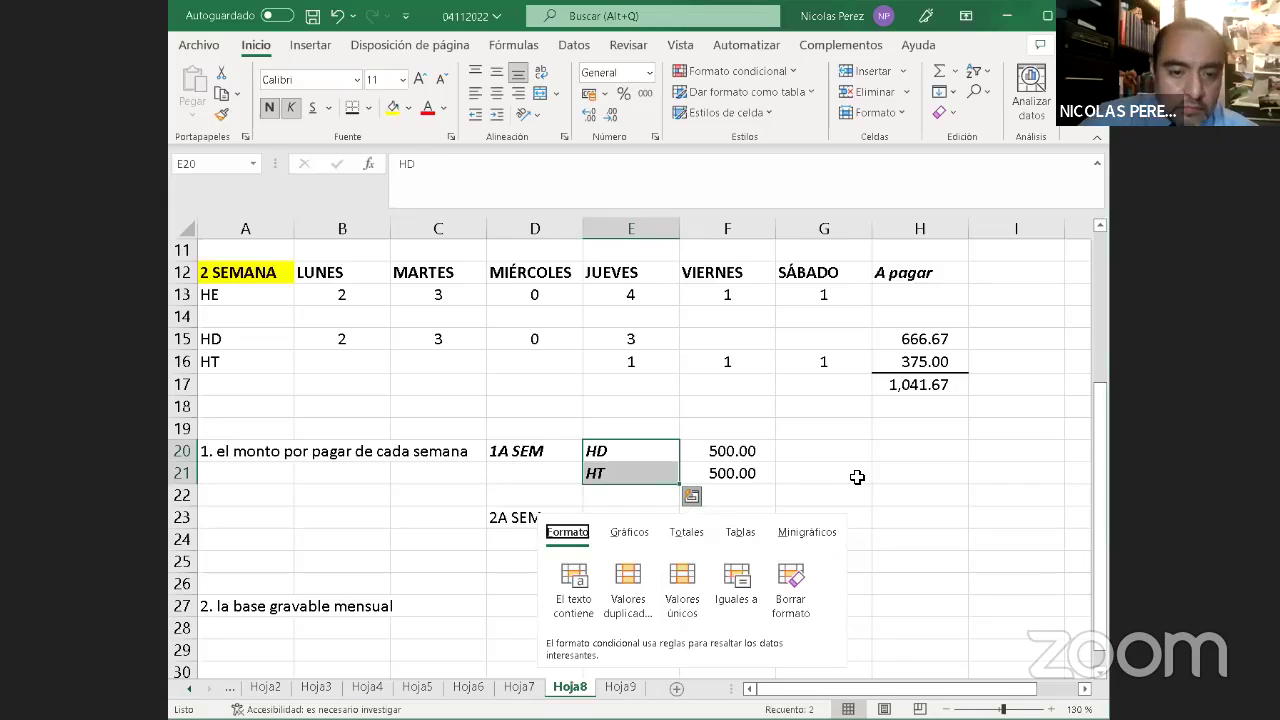
{"action": "left_click", "coordinate": [857, 477]}
{"action": "left_click_drag", "start_coordinate": [597, 450], "coordinate": [599, 478]}
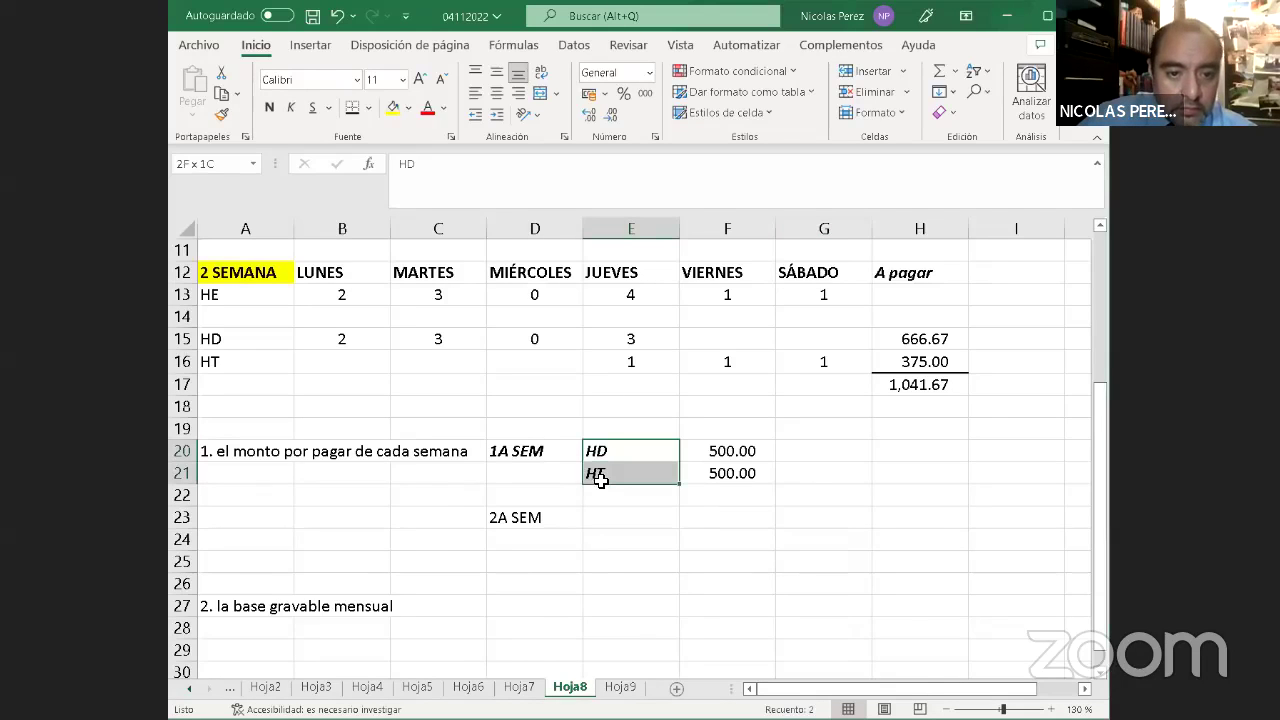
{"action": "key", "text": "ctrl+c"}
{"action": "left_click", "coordinate": [647, 521]}
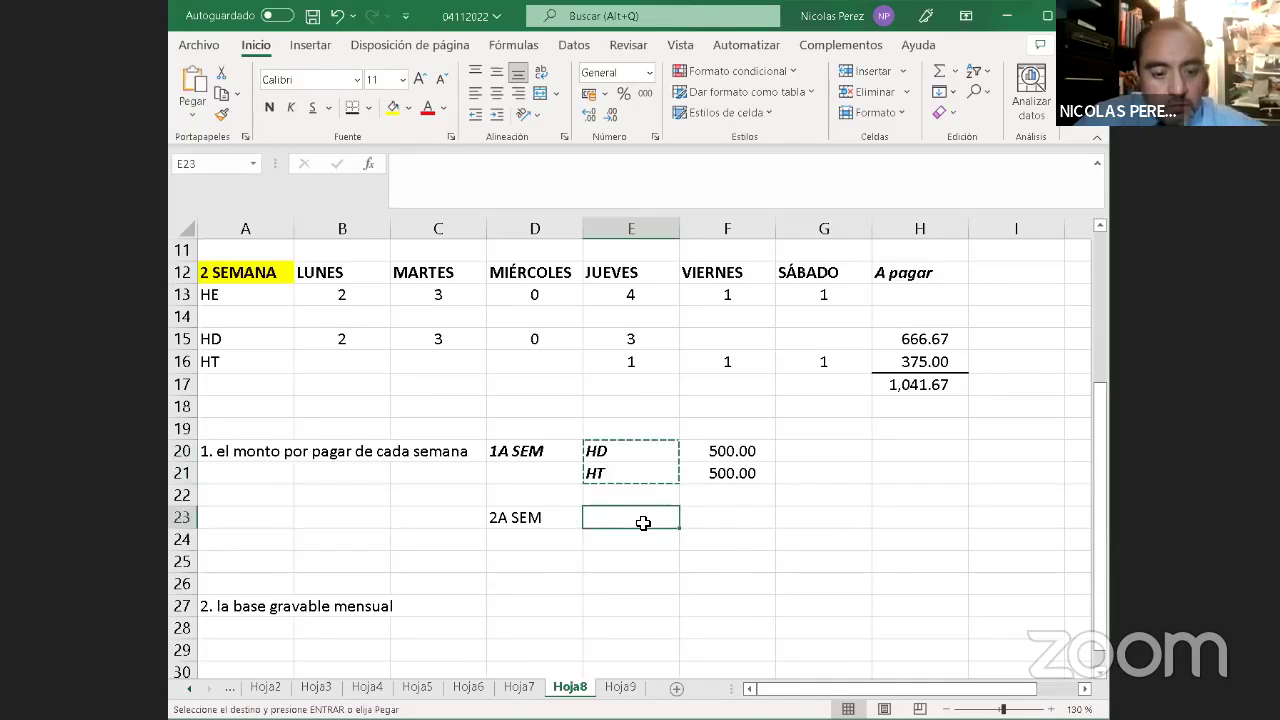
{"action": "key", "text": "ctrl+v"}
Link F23 to the second week's HD pay in H15 with the formula =H15
{"action": "left_click", "coordinate": [683, 517]}
{"action": "type", "text": "="}
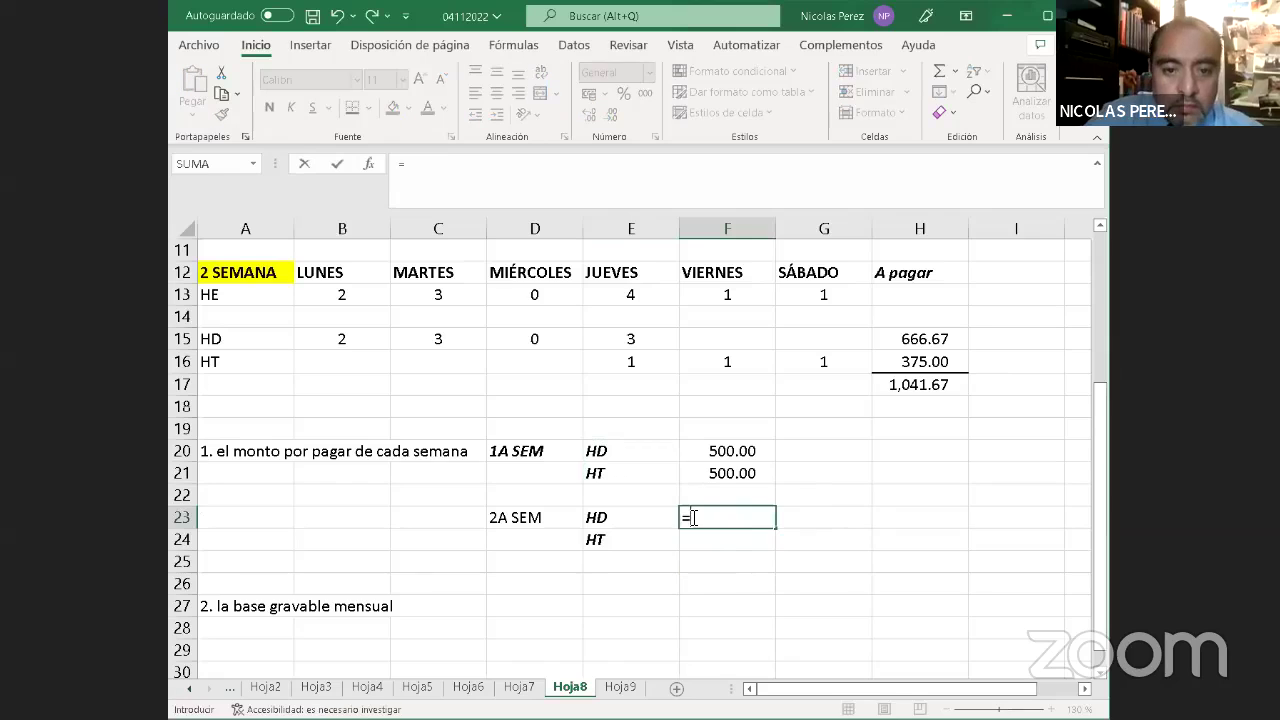
{"action": "key", "text": "Page_Up"}
{"action": "key", "text": "Down"}
{"action": "key", "text": "Down"}
{"action": "key", "text": "Down"}
{"action": "key", "text": "Down"}
{"action": "key", "text": "Down"}
{"action": "key", "text": "Down"}
{"action": "key", "text": "Down"}
{"action": "key", "text": "Down"}
{"action": "key", "text": "Down"}
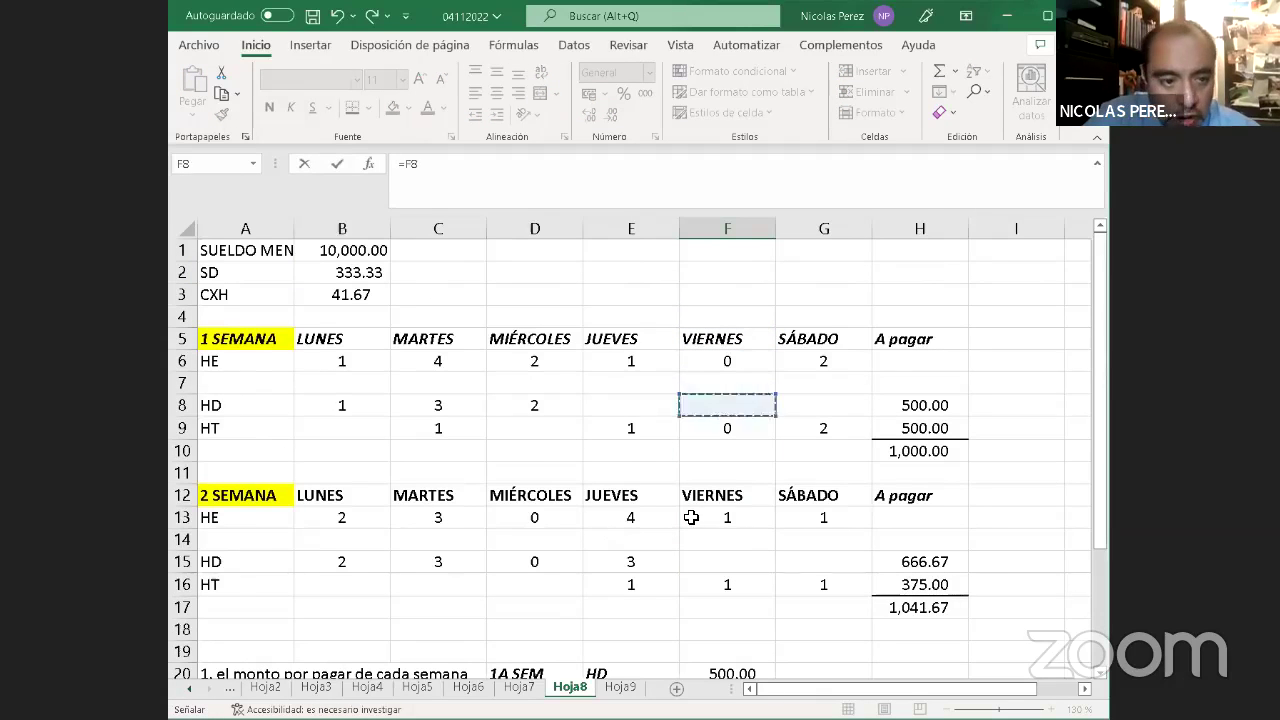
{"action": "key", "text": "Down"}
{"action": "key", "text": "Down"}
{"action": "key", "text": "Right"}
{"action": "key", "text": "Right"}
{"action": "key", "text": "Return"}
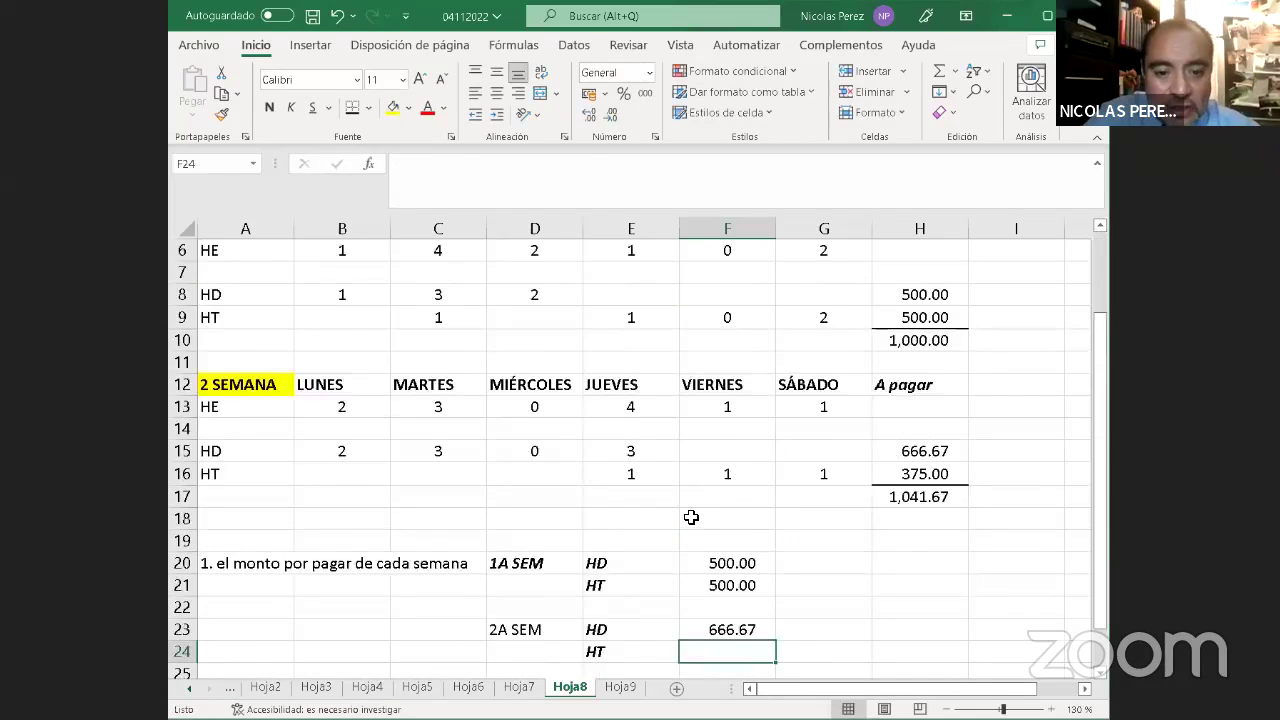
Link F24 to the second week's HT pay with the formula =H16
{"action": "key", "text": "Down"}
{"action": "key", "text": "Down"}
{"action": "key", "text": "Down"}
{"action": "key", "text": "Up"}
{"action": "key", "text": "Up"}
{"action": "key", "text": "Up"}
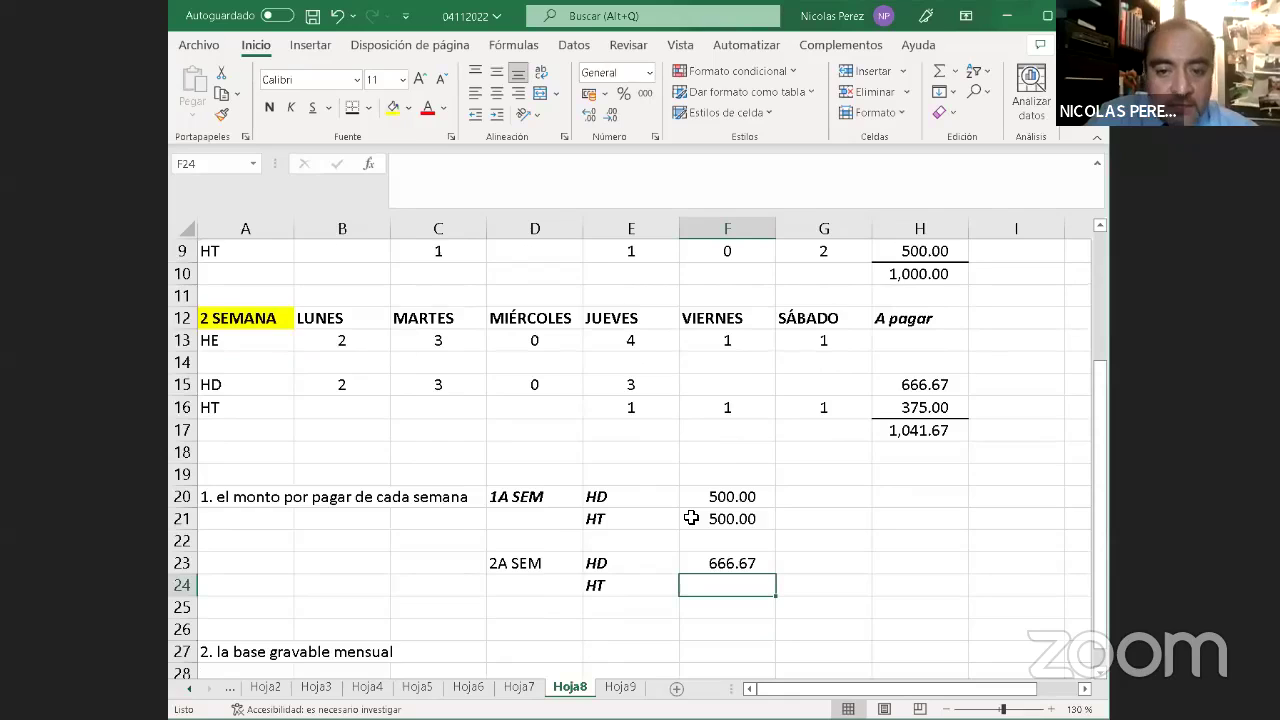
{"action": "type", "text": "="}
{"action": "key", "text": "Right"}
{"action": "key", "text": "Right"}
{"action": "key", "text": "Up"}
{"action": "key", "text": "Up"}
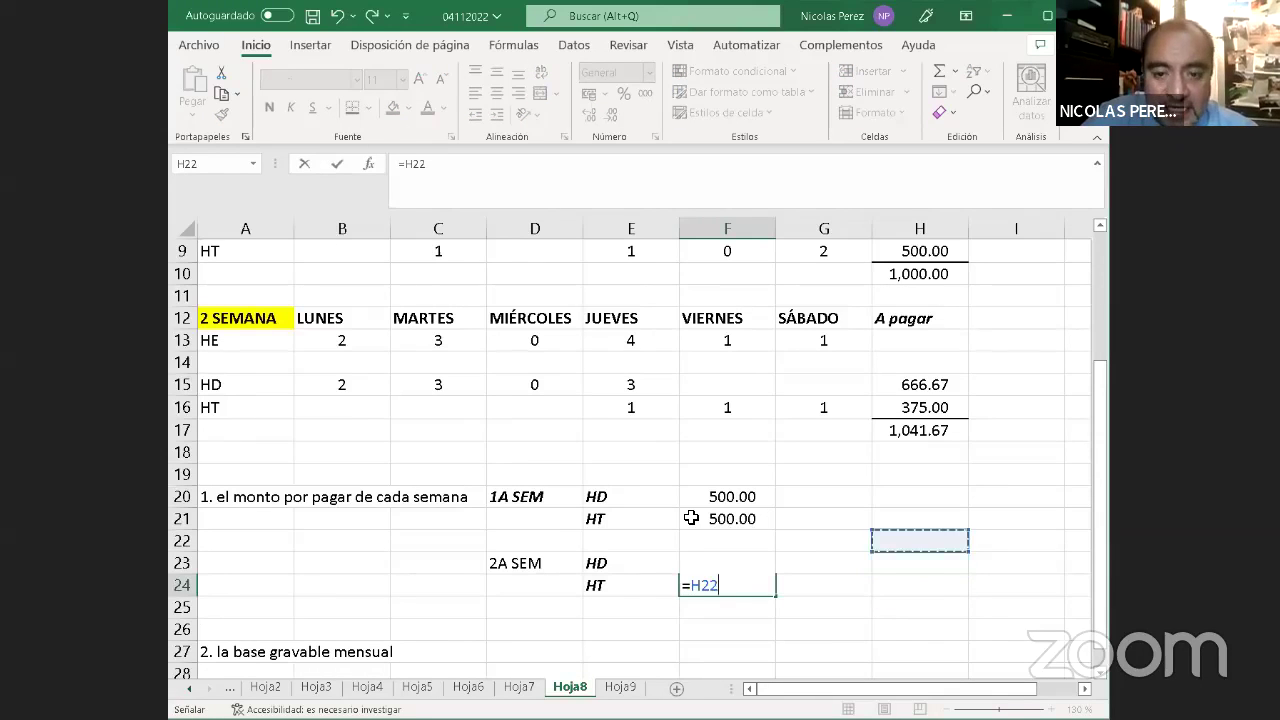
{"action": "key", "text": "Up"}
{"action": "key", "text": "Up"}
{"action": "key", "text": "Up"}
{"action": "key", "text": "Up"}
{"action": "key", "text": "Up"}
{"action": "key", "text": "Up"}
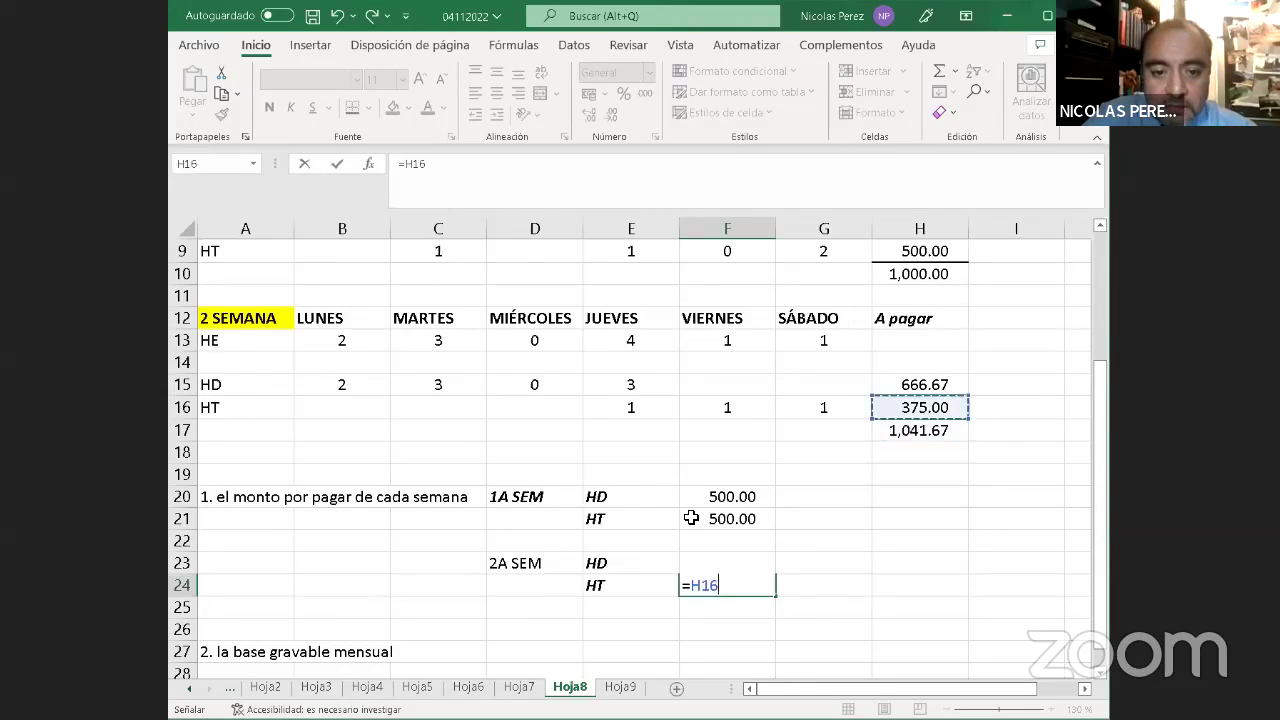
{"action": "key", "text": "Return"}
Format the "2A SEM" label in D23 as bold italic
{"action": "key", "text": "Up"}
{"action": "key", "text": "Up"}
{"action": "key", "text": "Up"}
{"action": "key", "text": "Up"}
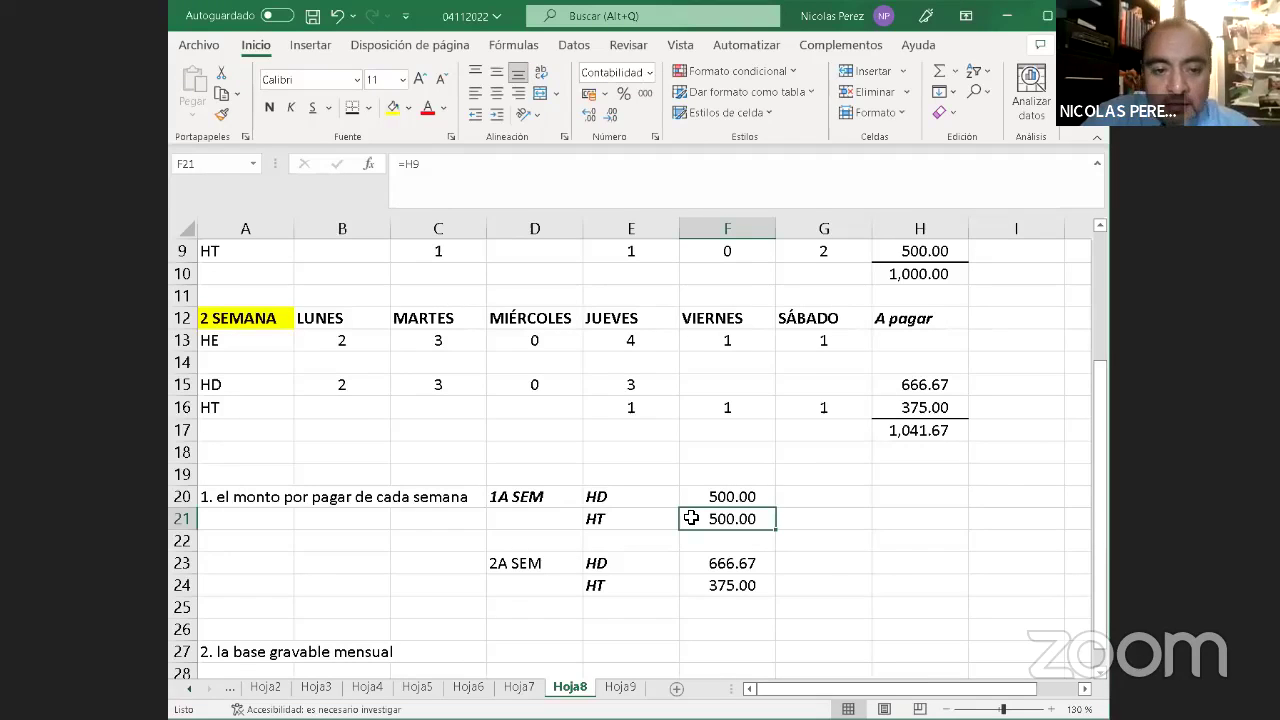
{"action": "left_click", "coordinate": [513, 564]}
{"action": "left_click", "coordinate": [270, 108]}
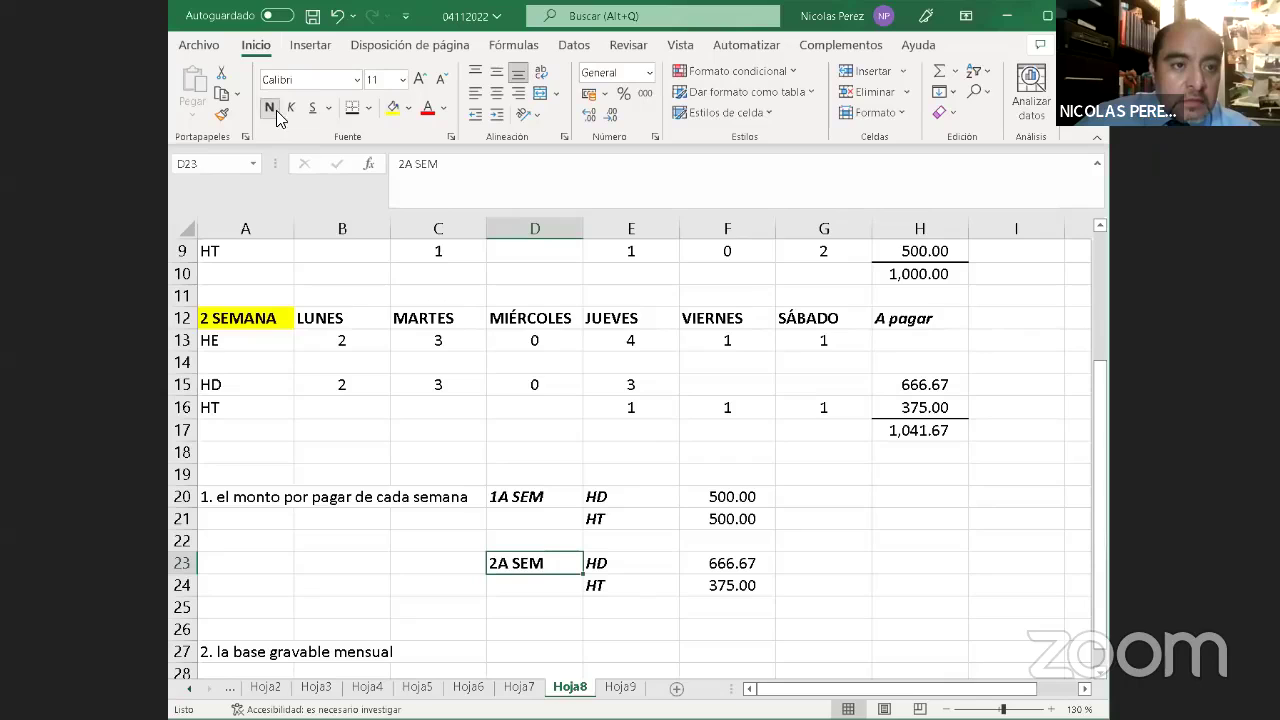
{"action": "left_click", "coordinate": [290, 107]}
Apply a thick bottom border to F21 and sum the first week's HD and HT amounts in F22
{"action": "left_click", "coordinate": [724, 515]}
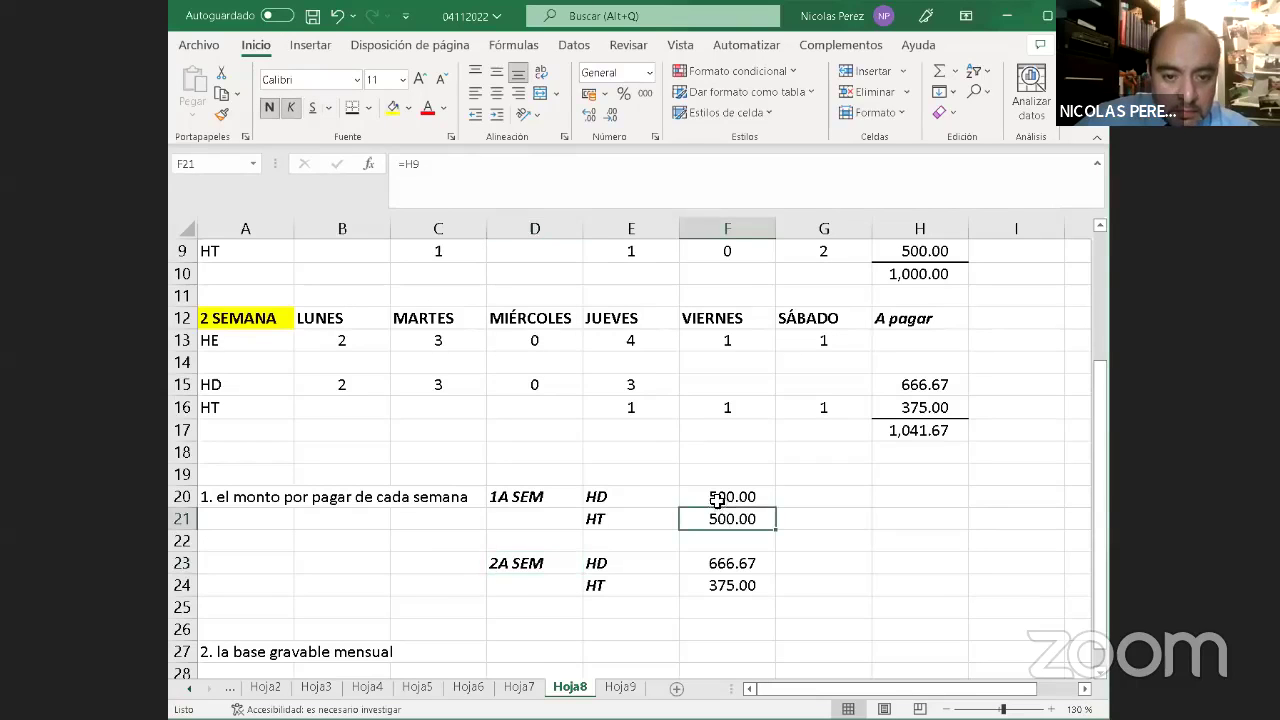
{"action": "left_click", "coordinate": [353, 110]}
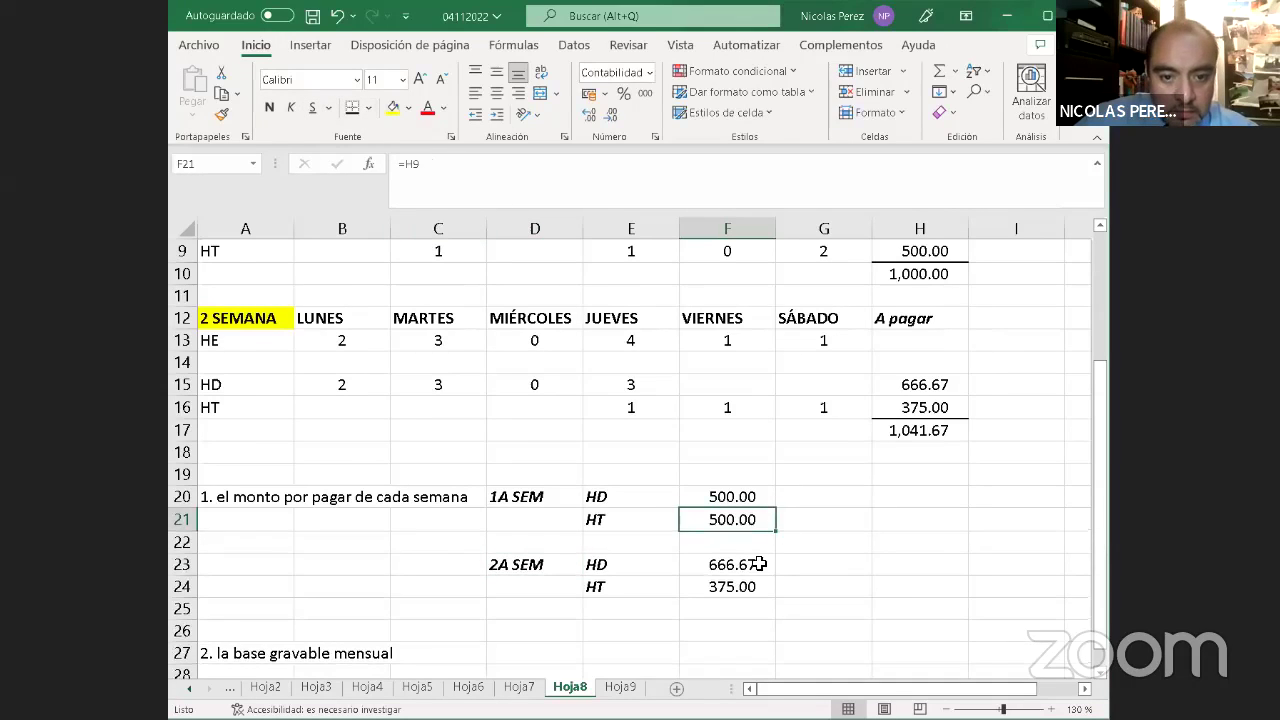
{"action": "left_click", "coordinate": [760, 545]}
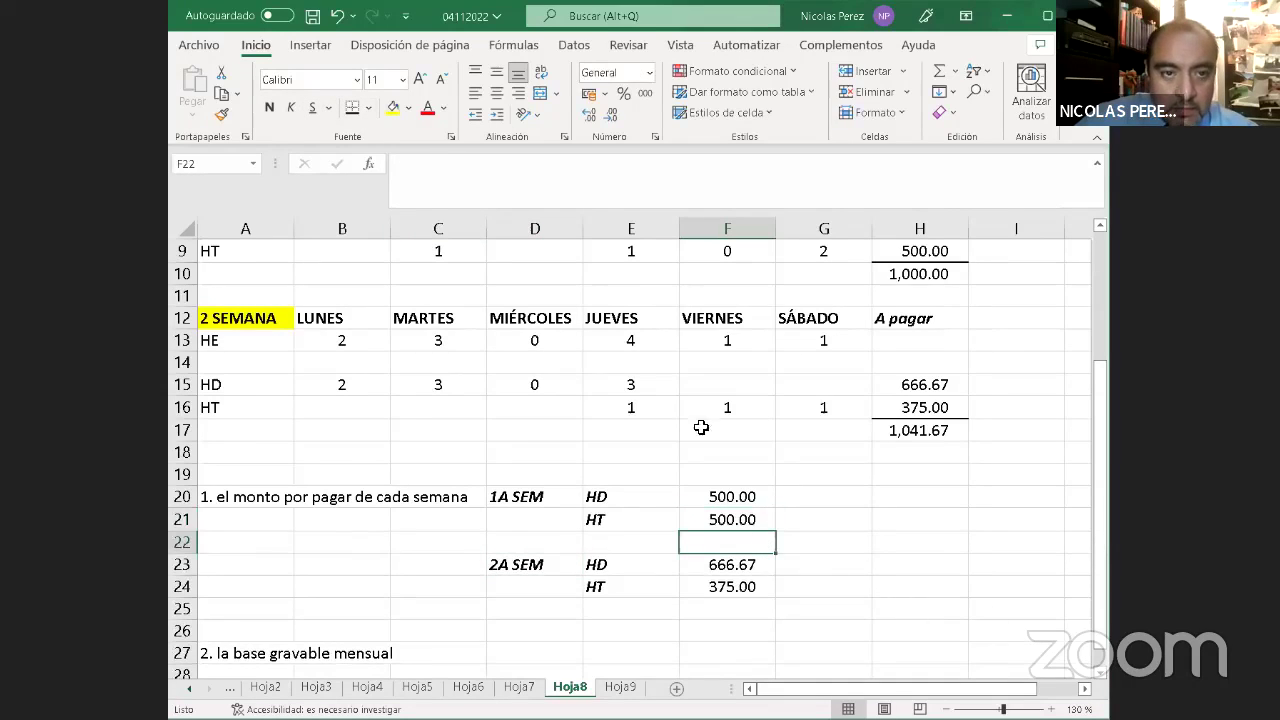
{"action": "left_click", "coordinate": [938, 75]}
{"action": "key", "text": "Return"}
{"action": "key", "text": "Return"}
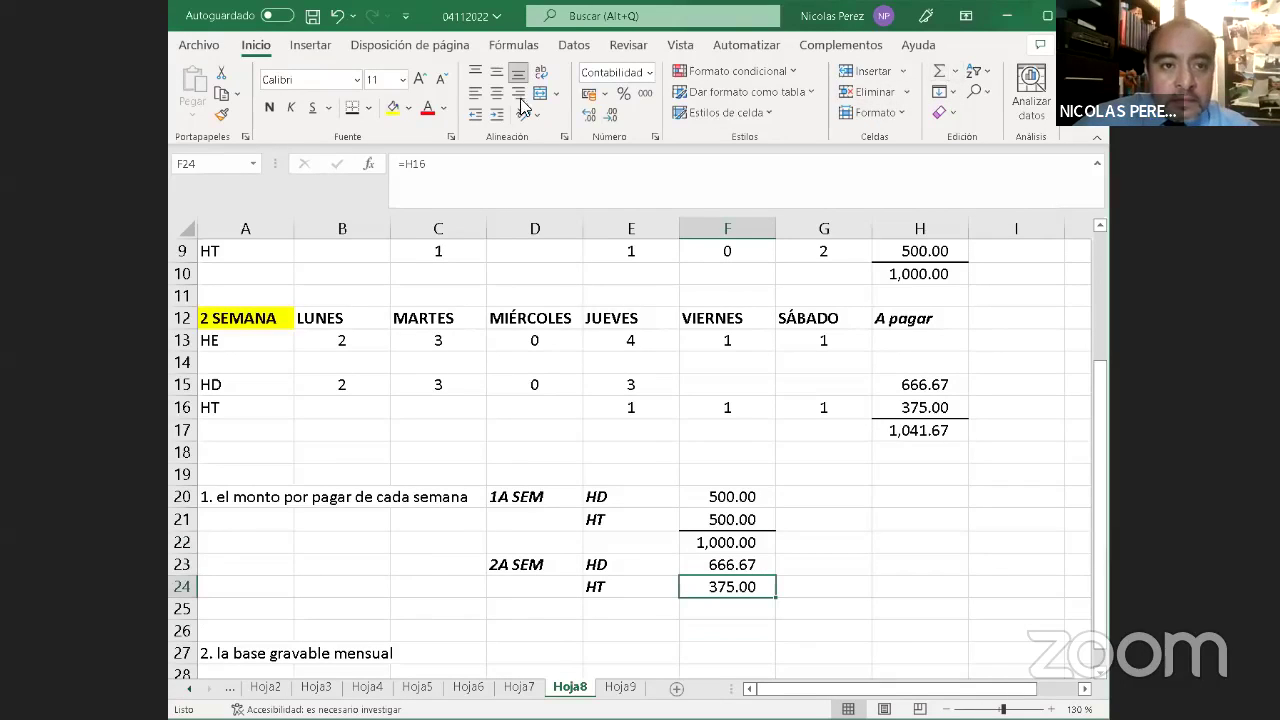
Apply a thick bottom border to F24 and total the second week's amounts in F25 with =SUMA(F23:F24)
{"action": "left_click", "coordinate": [353, 110]}
{"action": "left_click", "coordinate": [727, 609]}
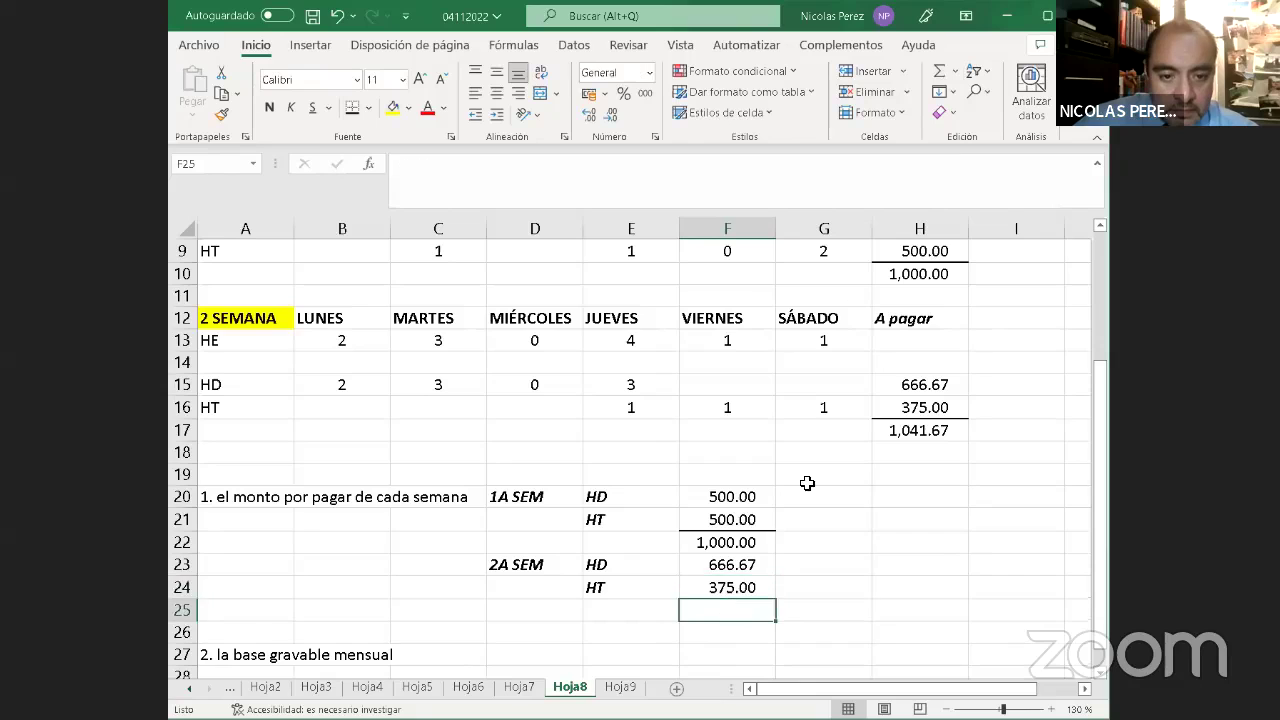
{"action": "left_click", "coordinate": [937, 76]}
{"action": "left_click", "coordinate": [928, 82]}
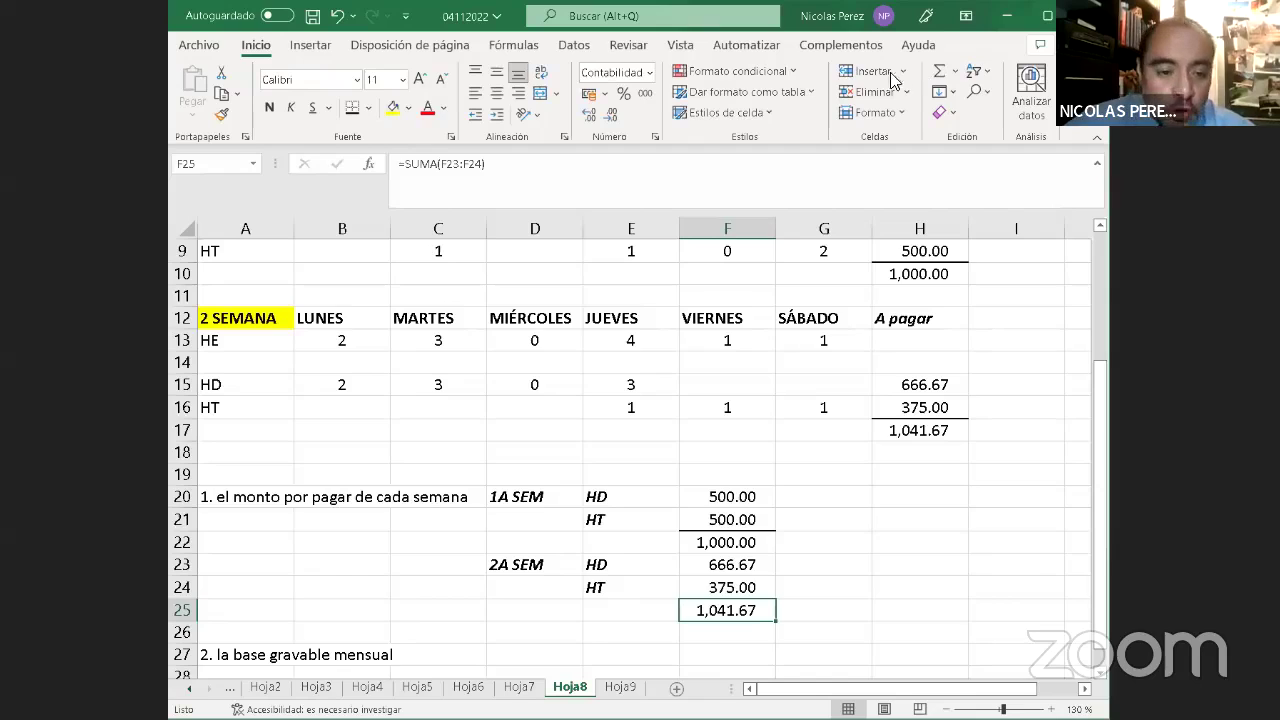
Insert a blank row above row 23 to separate the first week's total from the 2A SEM block
{"action": "left_click", "coordinate": [185, 565]}
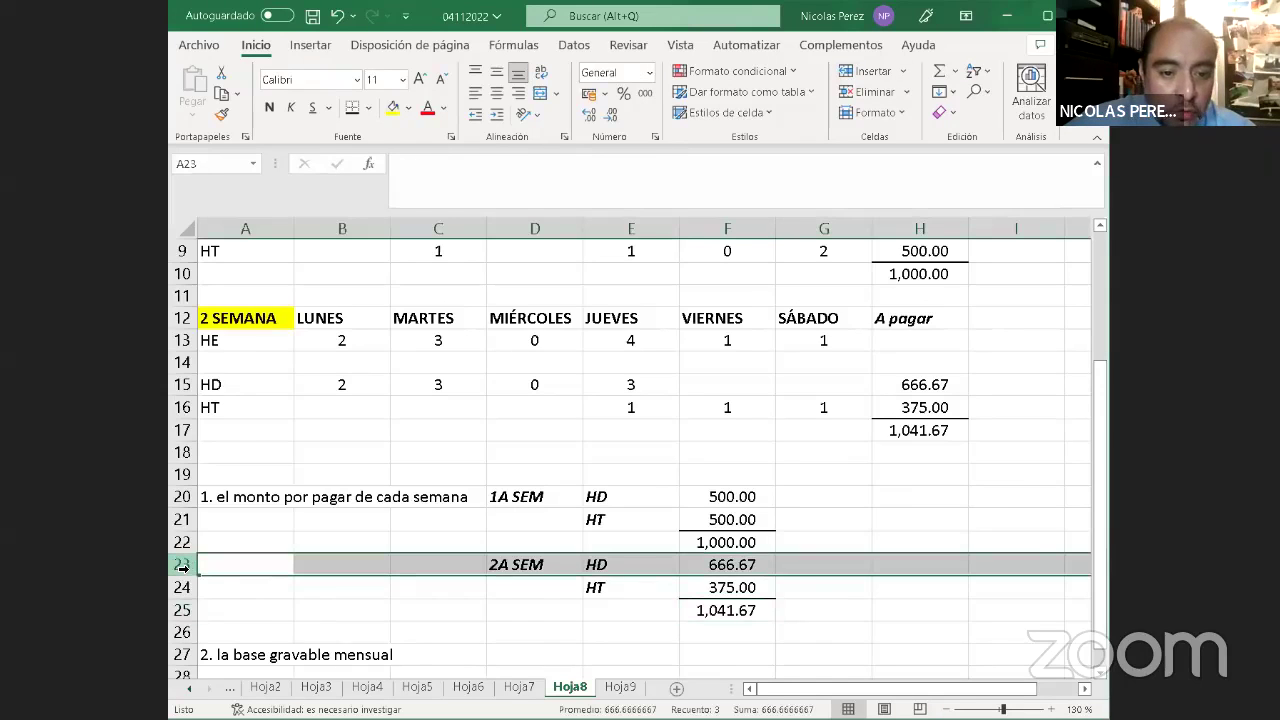
{"action": "right_click", "coordinate": [185, 565]}
{"action": "left_click", "coordinate": [298, 395]}
{"action": "left_click", "coordinate": [570, 586]}
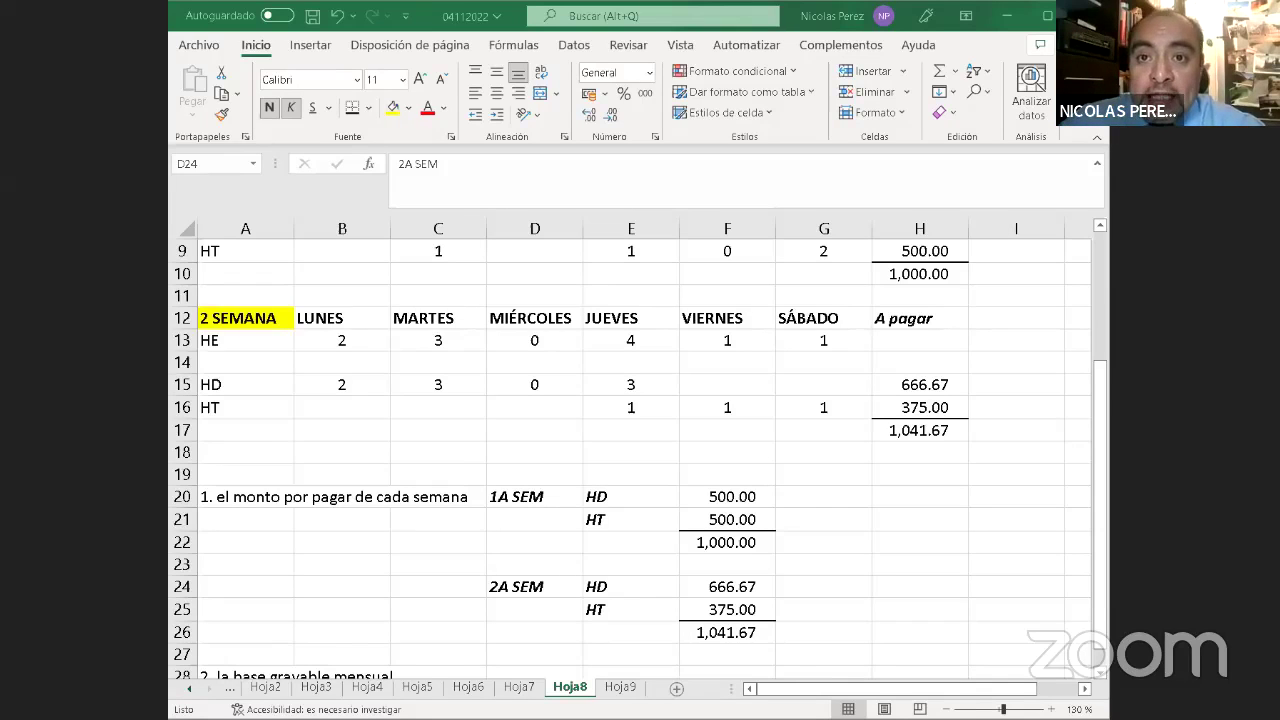
Review both weeks' HD and HT hours and pay, the weekly payment summary, and the monthly taxable base item
{"action": "left_click", "coordinate": [377, 429]}
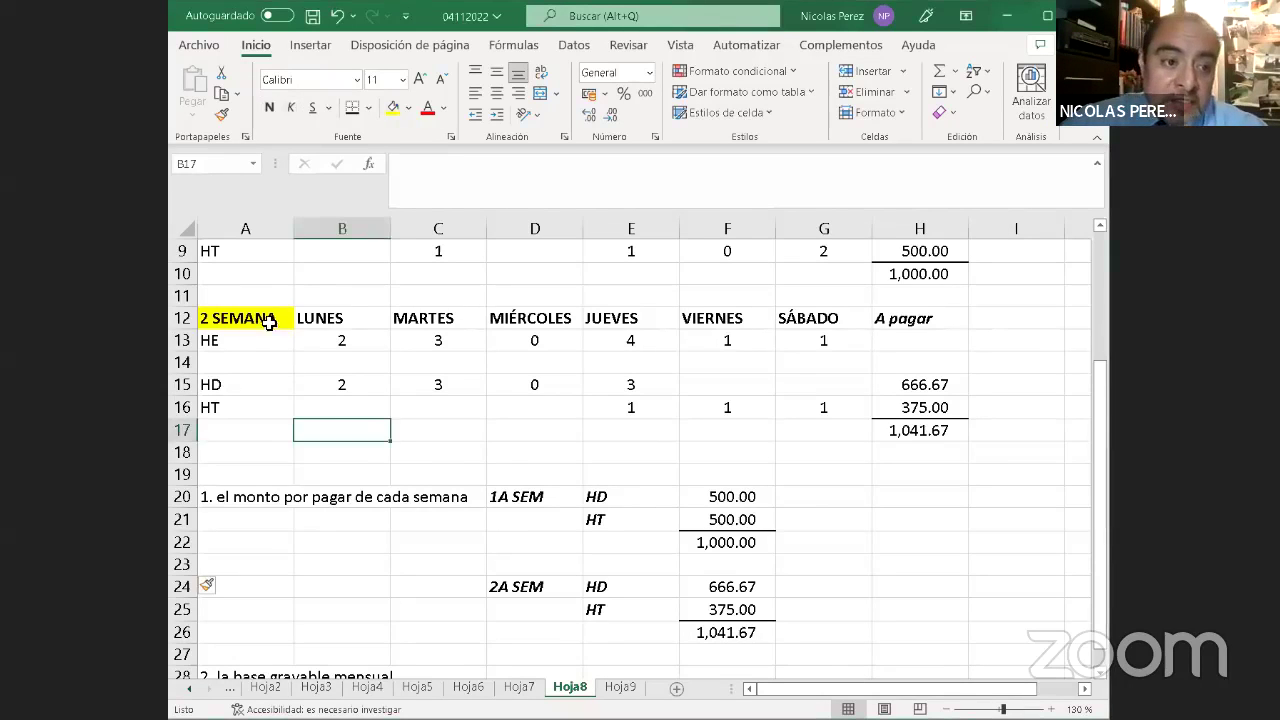
{"action": "scroll", "coordinate": [437, 381], "scroll_direction": "up", "scroll_amount": 2}
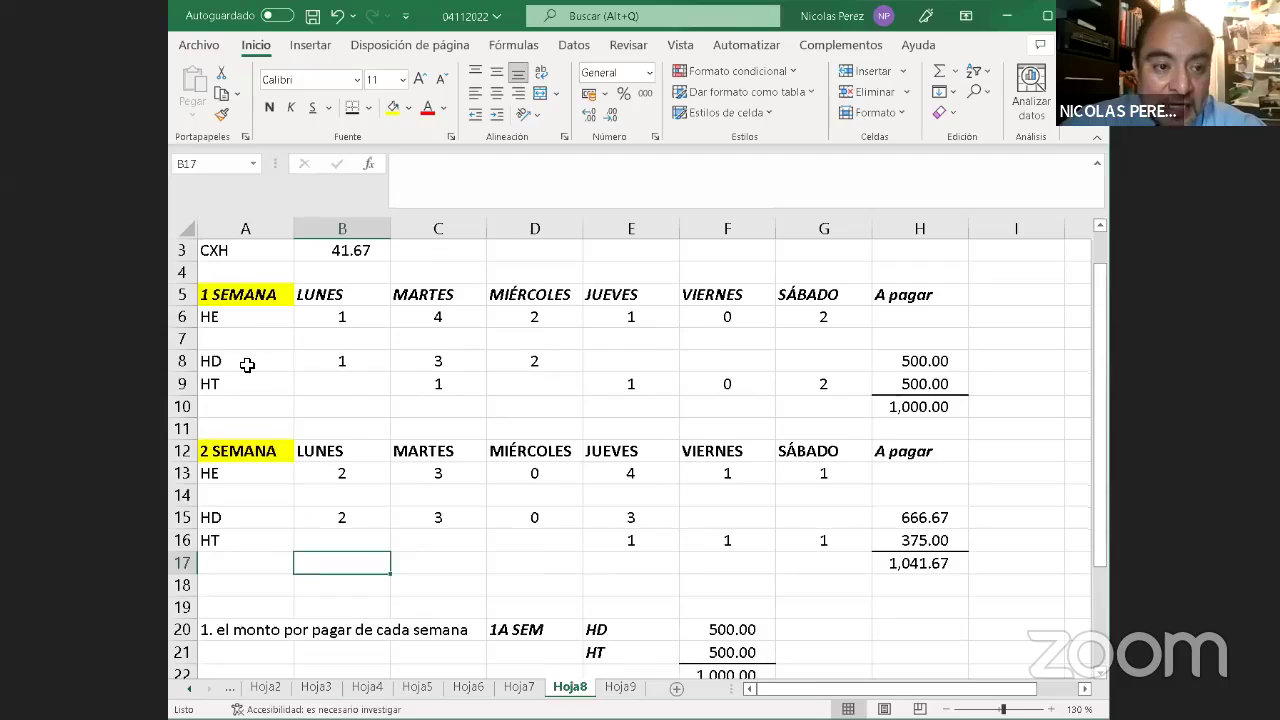
{"action": "left_click_drag", "start_coordinate": [251, 363], "coordinate": [941, 431]}
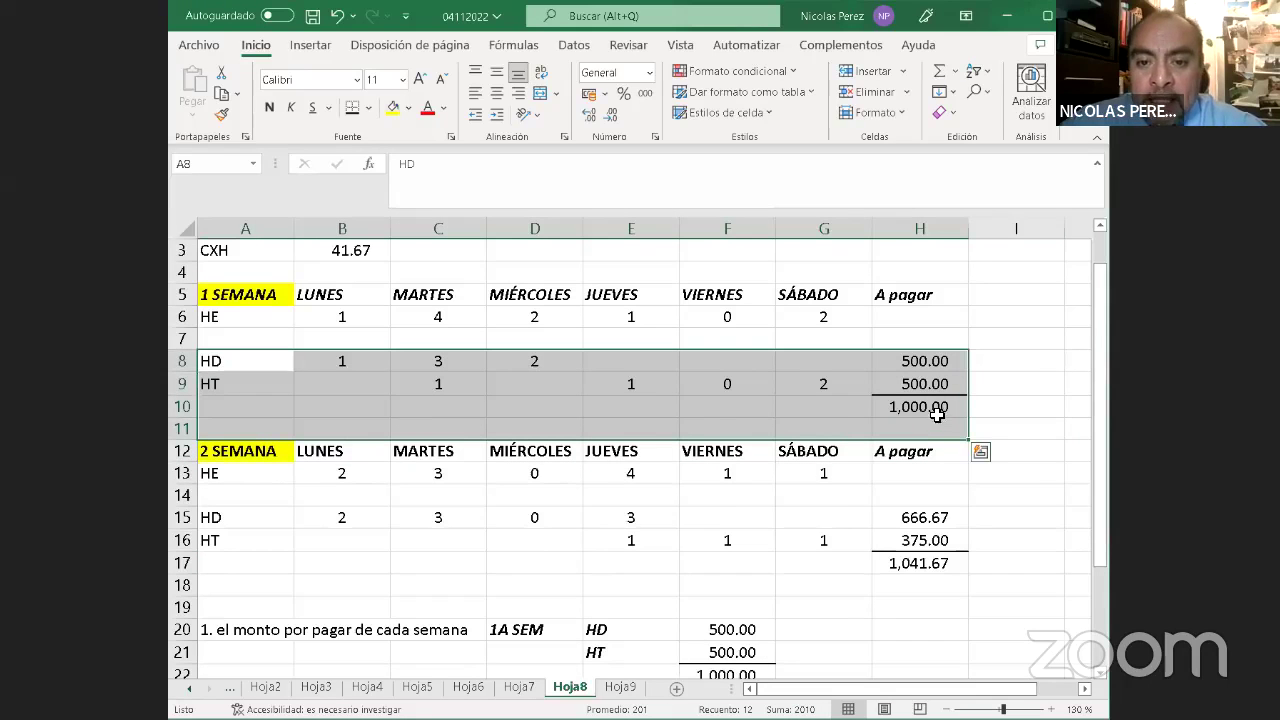
{"action": "left_click", "coordinate": [940, 408]}
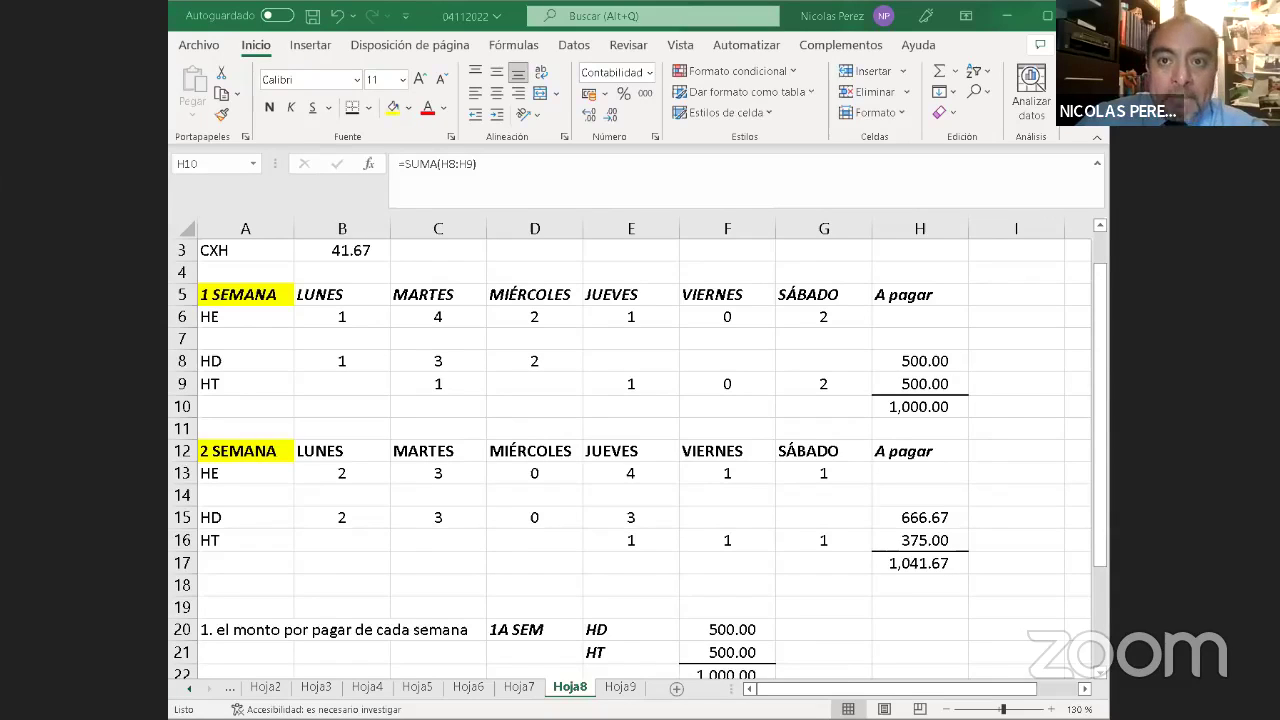
{"action": "left_click", "coordinate": [631, 451]}
{"action": "scroll", "coordinate": [634, 386], "scroll_direction": "down", "scroll_amount": 5}
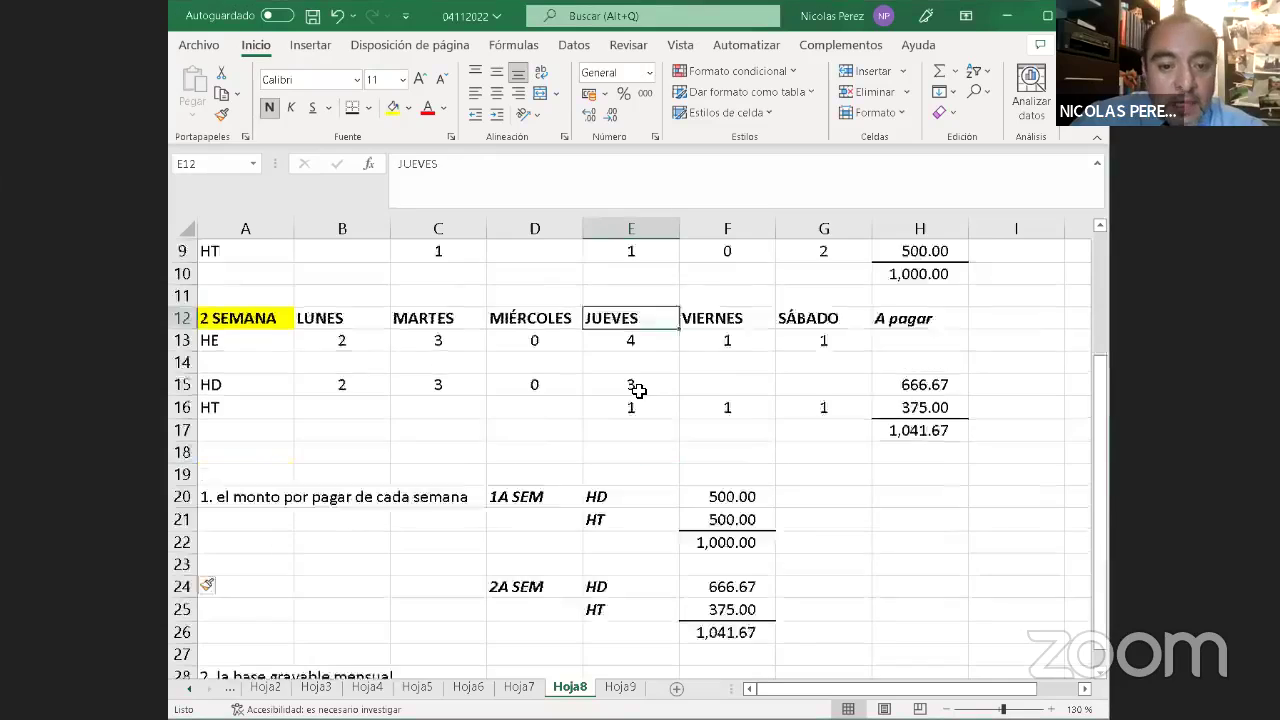
{"action": "scroll", "coordinate": [891, 431], "scroll_direction": "up", "scroll_amount": 1}
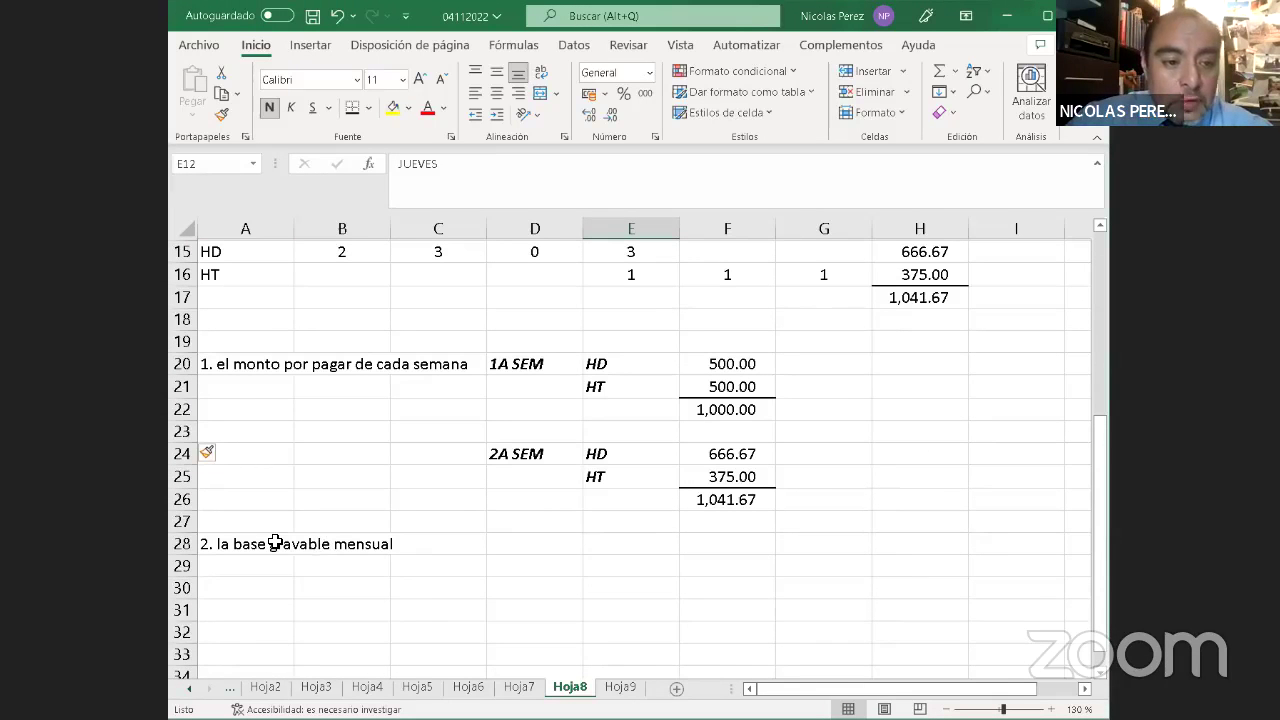
{"action": "scroll", "coordinate": [295, 511], "scroll_direction": "down", "scroll_amount": 2}
{"action": "scroll", "coordinate": [295, 511], "scroll_direction": "down", "scroll_amount": 2}
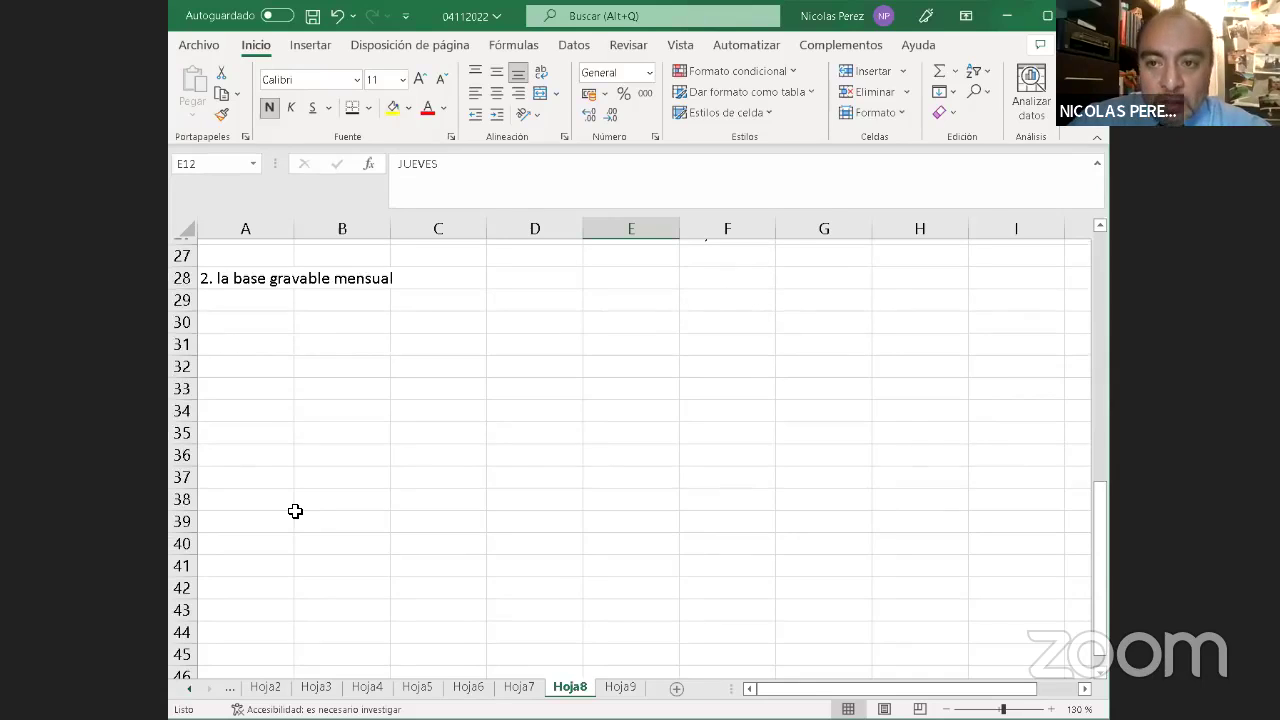
Enter the label SUELDO MENS in cell B30 under the monthly taxable base item
{"action": "left_click", "coordinate": [342, 318]}
{"action": "type", "text": "SUELDOME"}
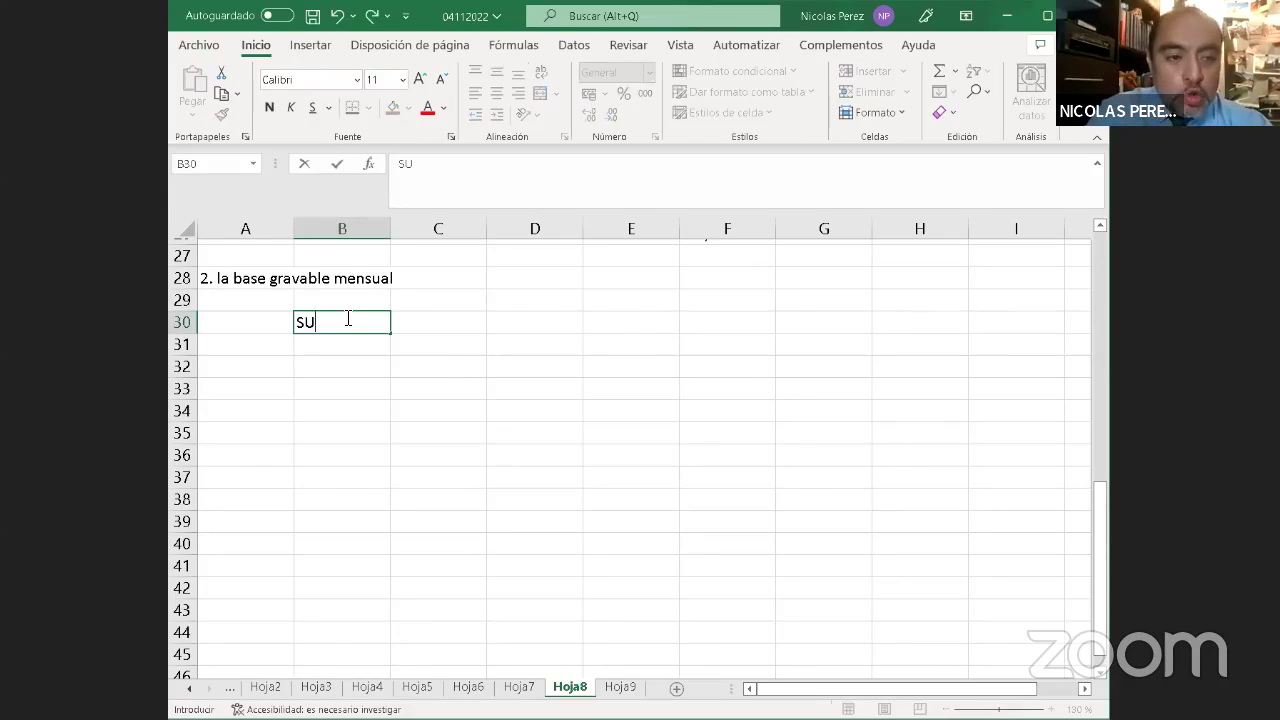
{"action": "key", "text": "BackSpace"}
{"action": "key", "text": "BackSpace"}
{"action": "type", "text": "MENS"}
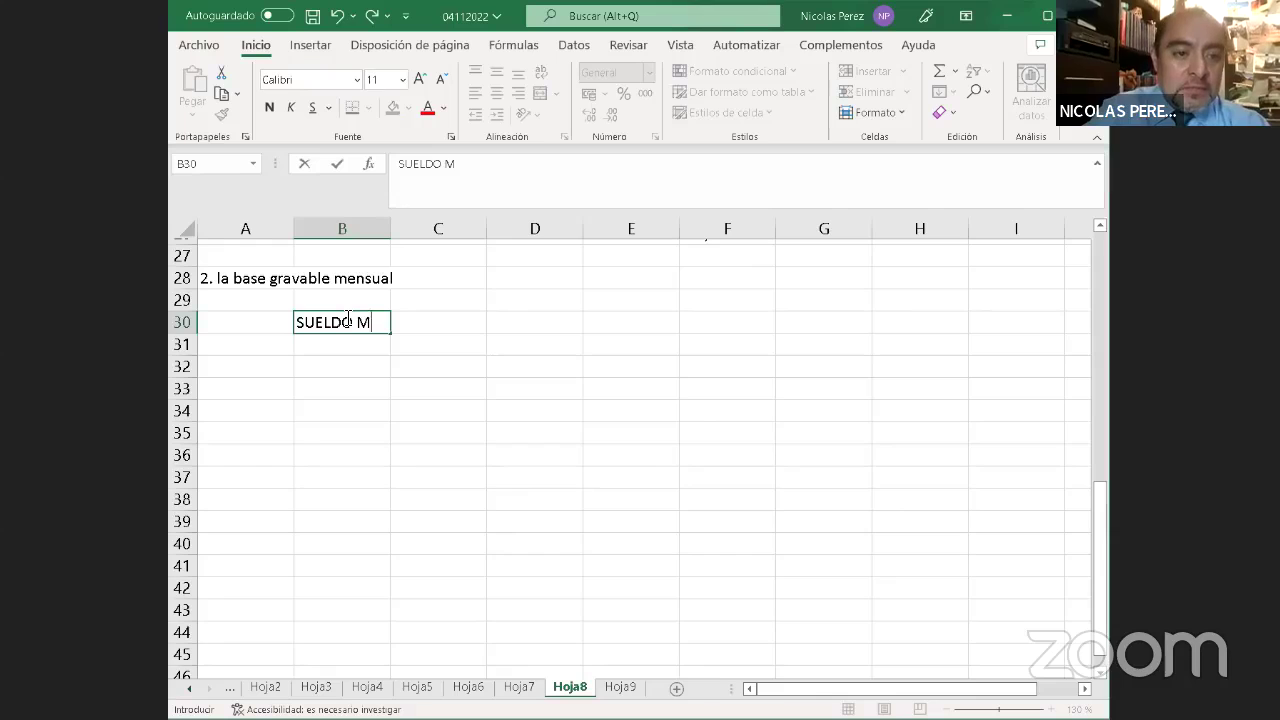
{"action": "key", "text": "Return"}
{"action": "left_click", "coordinate": [344, 316]}
Bring the monthly salary into D30 with a reference to the salary cell, =B1
{"action": "key", "text": "Right"}
{"action": "key", "text": "Right"}
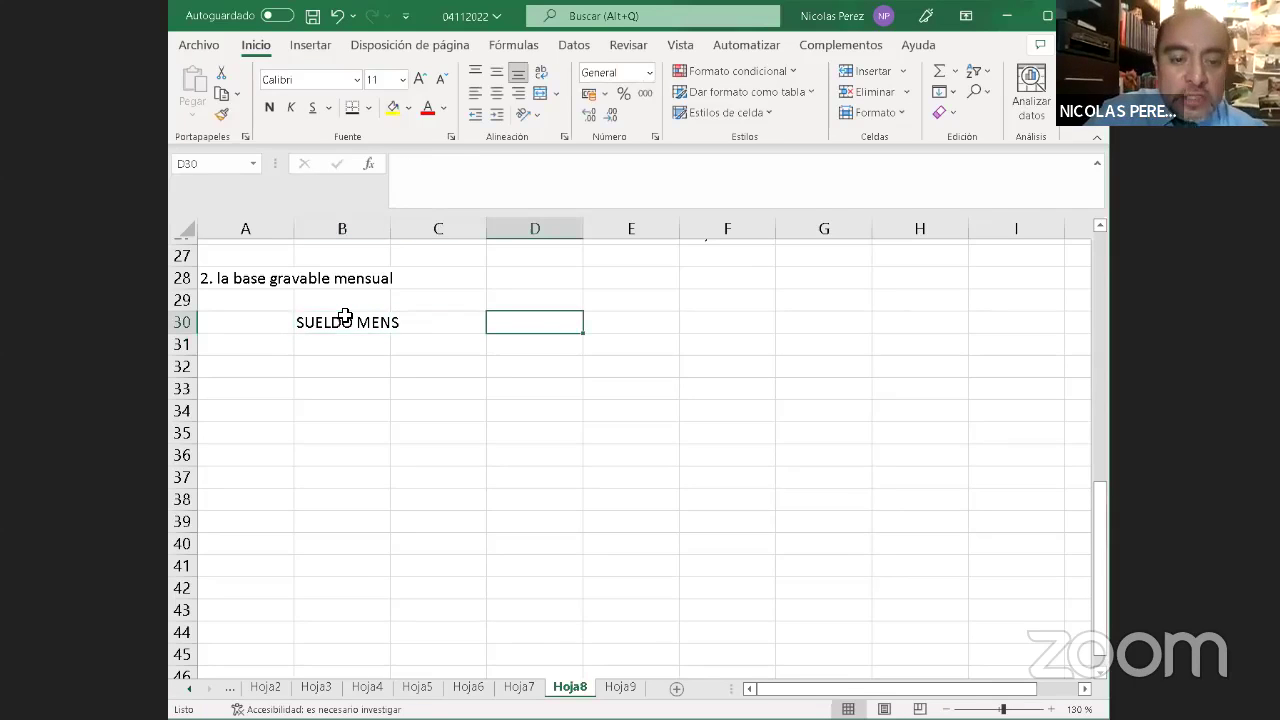
{"action": "type", "text": "="}
{"action": "key", "text": "Left"}
{"action": "key", "text": "Left"}
{"action": "key", "text": "Left"}
{"action": "key", "text": "Up"}
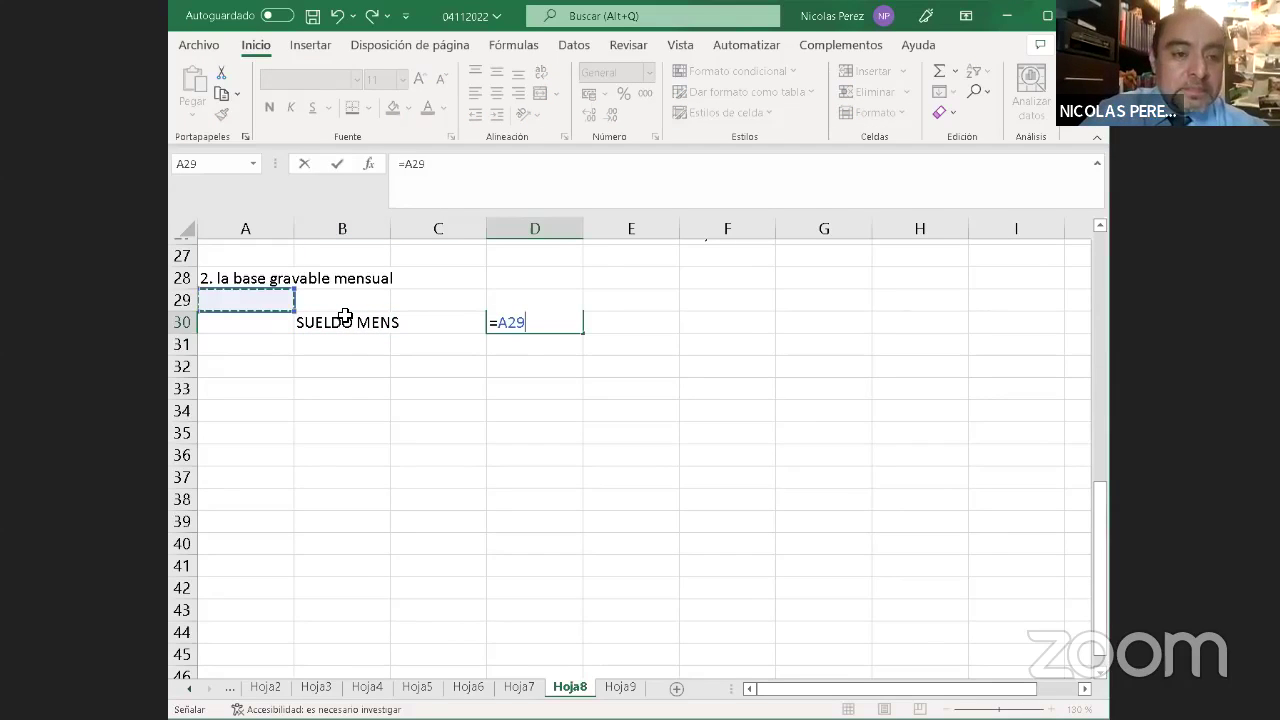
{"action": "key", "text": "Up"}
{"action": "key", "text": "Up"}
{"action": "key", "text": "Up"}
{"action": "key", "text": "Up"}
{"action": "key", "text": "Up"}
{"action": "key", "text": "Up"}
{"action": "key", "text": "Up"}
{"action": "key", "text": "Up"}
{"action": "key", "text": "Up"}
{"action": "key", "text": "Up"}
{"action": "key", "text": "Up"}
{"action": "key", "text": "Up"}
{"action": "key", "text": "Up"}
{"action": "key", "text": "Up"}
{"action": "key", "text": "Up"}
{"action": "key", "text": "Up"}
{"action": "key", "text": "Up"}
{"action": "key", "text": "Up"}
{"action": "key", "text": "Up"}
{"action": "key", "text": "Up"}
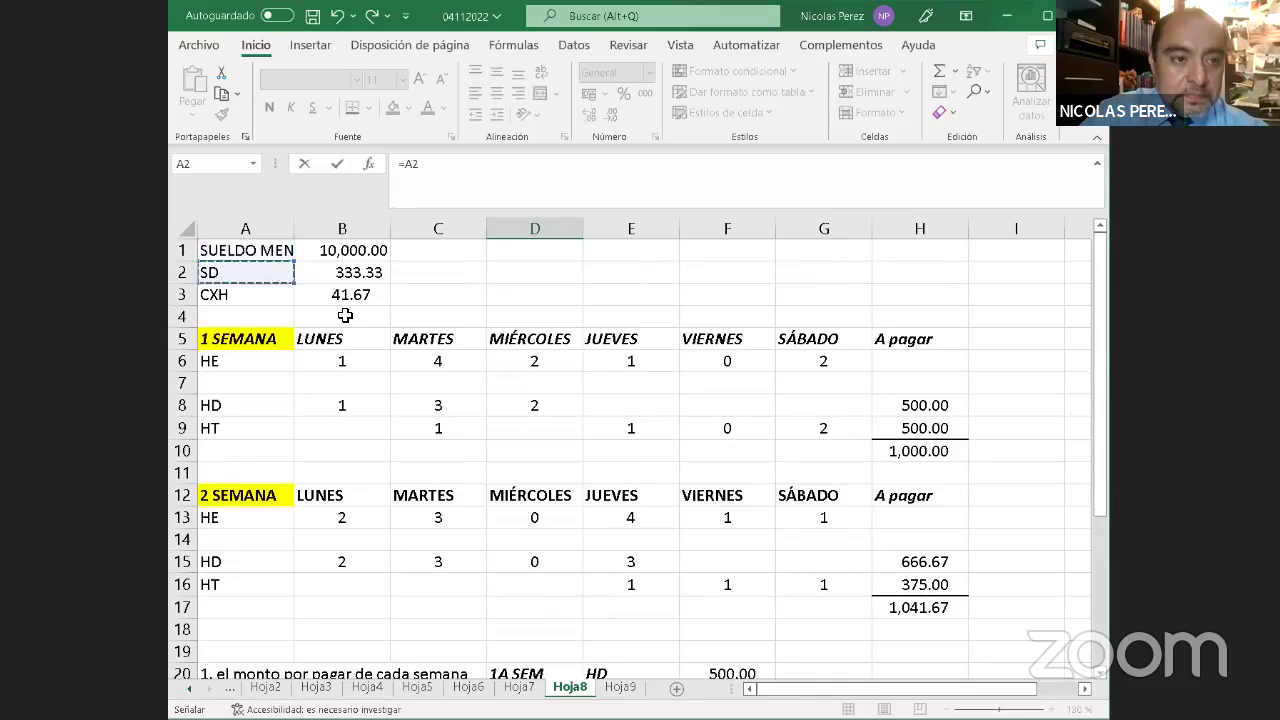
{"action": "key", "text": "Right"}
{"action": "key", "text": "Up"}
{"action": "key", "text": "Return"}
Fill the monthly salary amount in D30 with red
{"action": "key", "text": "Down"}
{"action": "key", "text": "Down"}
{"action": "key", "text": "Down"}
{"action": "key", "text": "Down"}
{"action": "key", "text": "Down"}
{"action": "key", "text": "Down"}
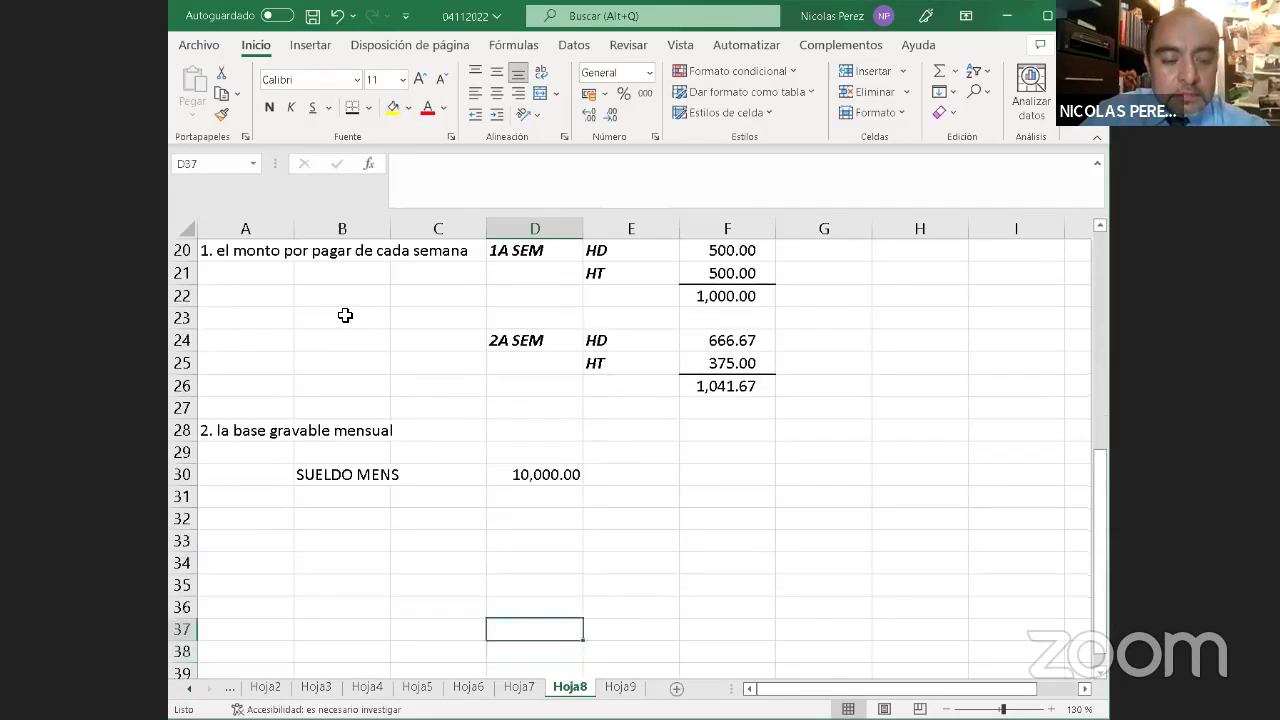
{"action": "key", "text": "Up"}
{"action": "key", "text": "Up"}
{"action": "key", "text": "Up"}
{"action": "key", "text": "Up"}
{"action": "key", "text": "Up"}
{"action": "key", "text": "Up"}
{"action": "key", "text": "Up"}
{"action": "key", "text": "Left"}
{"action": "key", "text": "Left"}
{"action": "key", "text": "Down"}
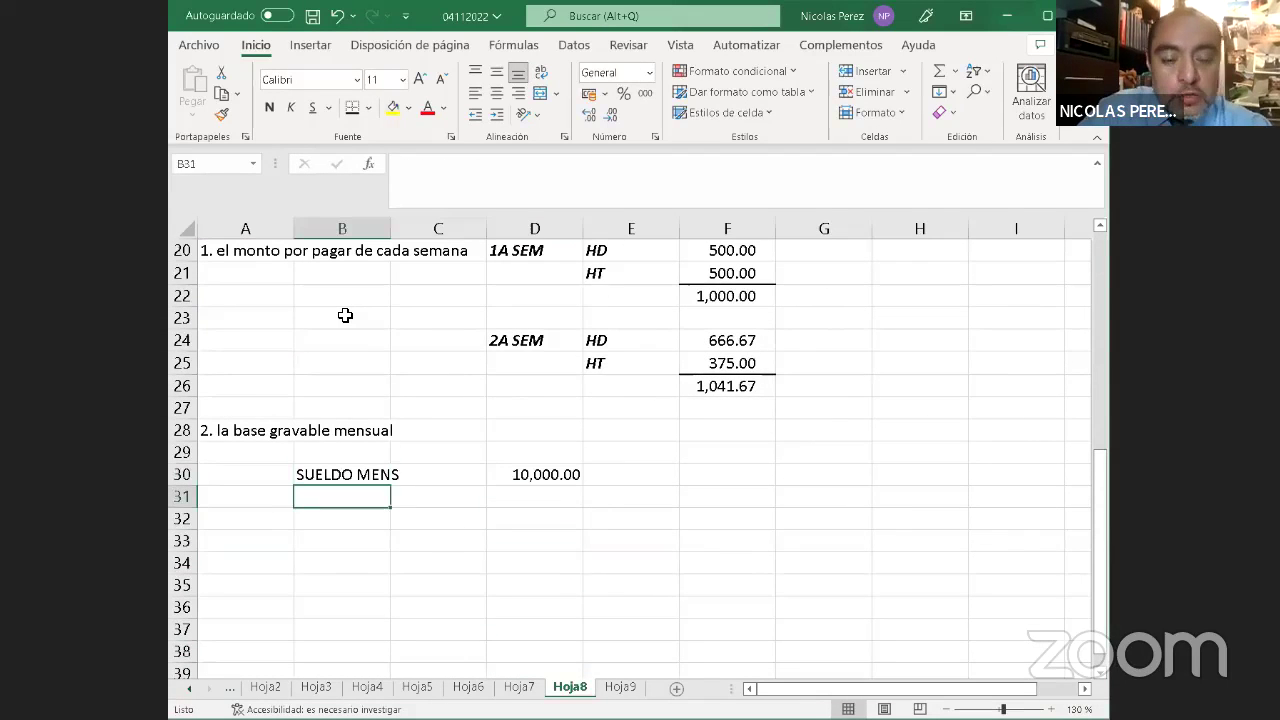
{"action": "key", "text": "Up"}
{"action": "key", "text": "Right"}
{"action": "key", "text": "Right"}
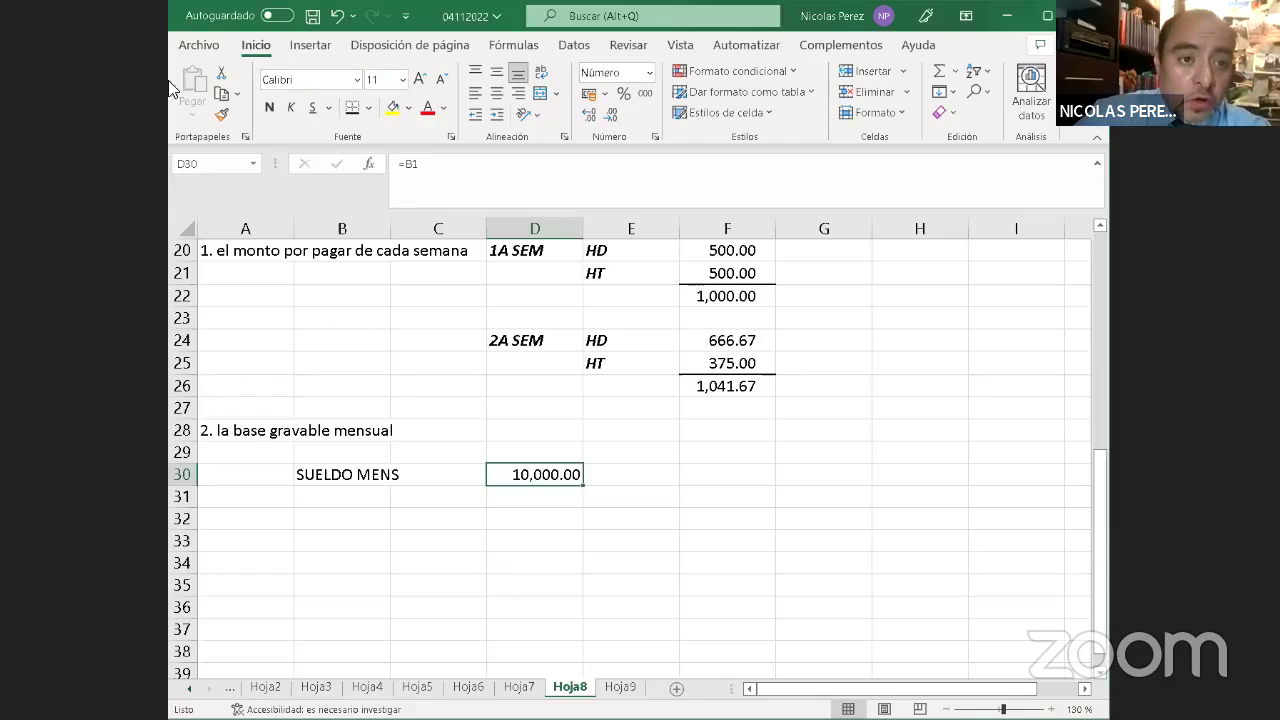
{"action": "left_click", "coordinate": [408, 108]}
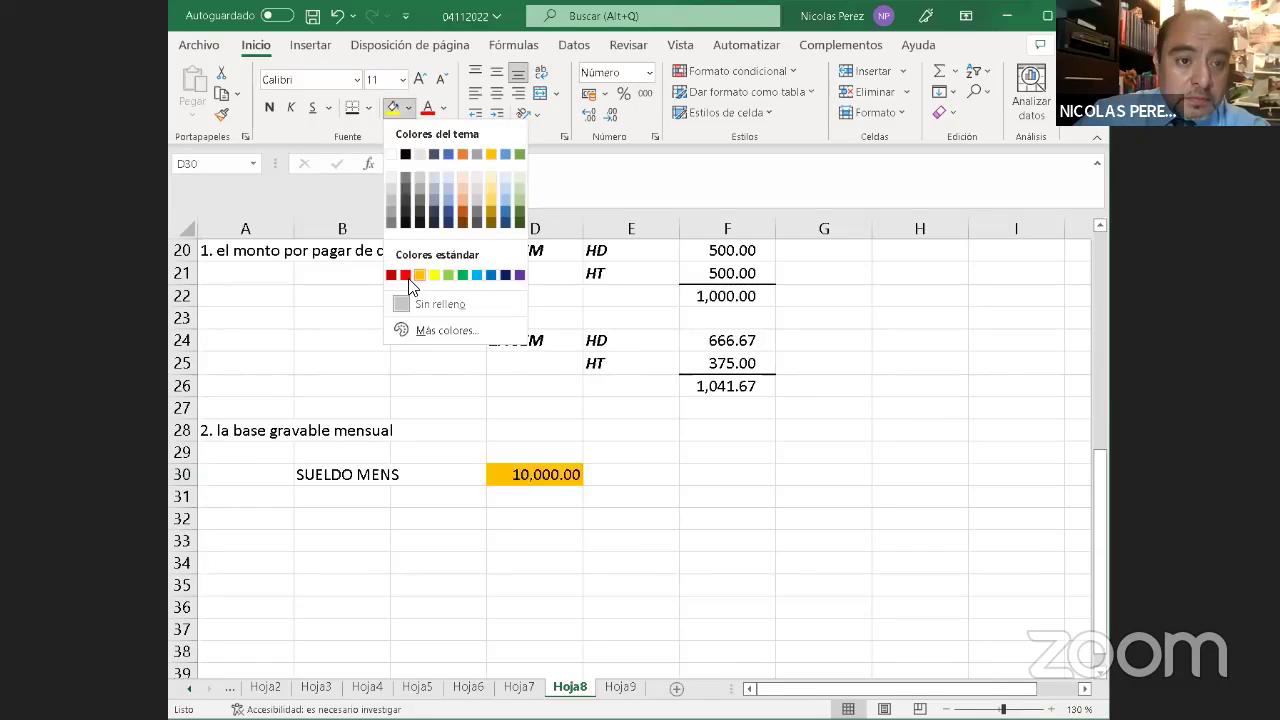
{"action": "left_click", "coordinate": [626, 351]}
Copy the 1A SEM block with its HD and HT amounts from D20:F21 to B33 as formatted values without formulas
{"action": "scroll", "coordinate": [626, 351], "scroll_direction": "up", "scroll_amount": 6}
{"action": "scroll", "coordinate": [600, 540], "scroll_direction": "down", "scroll_amount": 2}
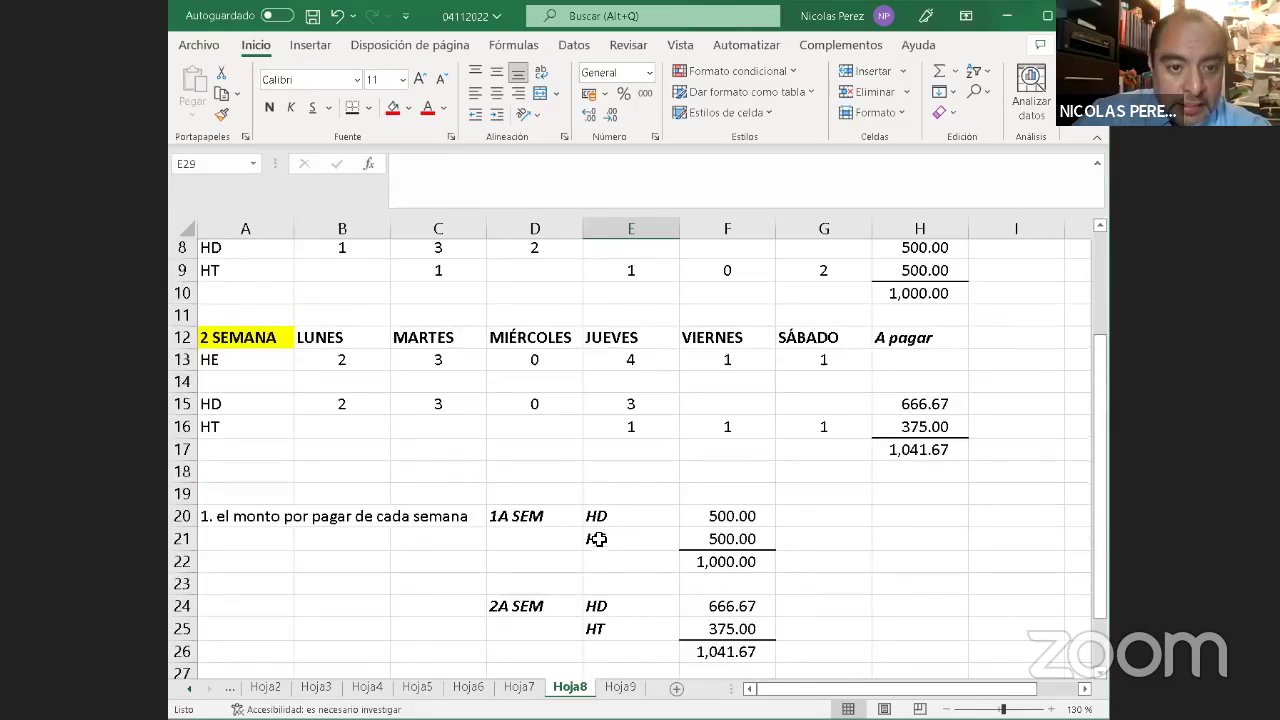
{"action": "left_click_drag", "start_coordinate": [546, 524], "coordinate": [741, 537]}
{"action": "key", "text": "ctrl+c"}
{"action": "scroll", "coordinate": [340, 445], "scroll_direction": "down", "scroll_amount": 6}
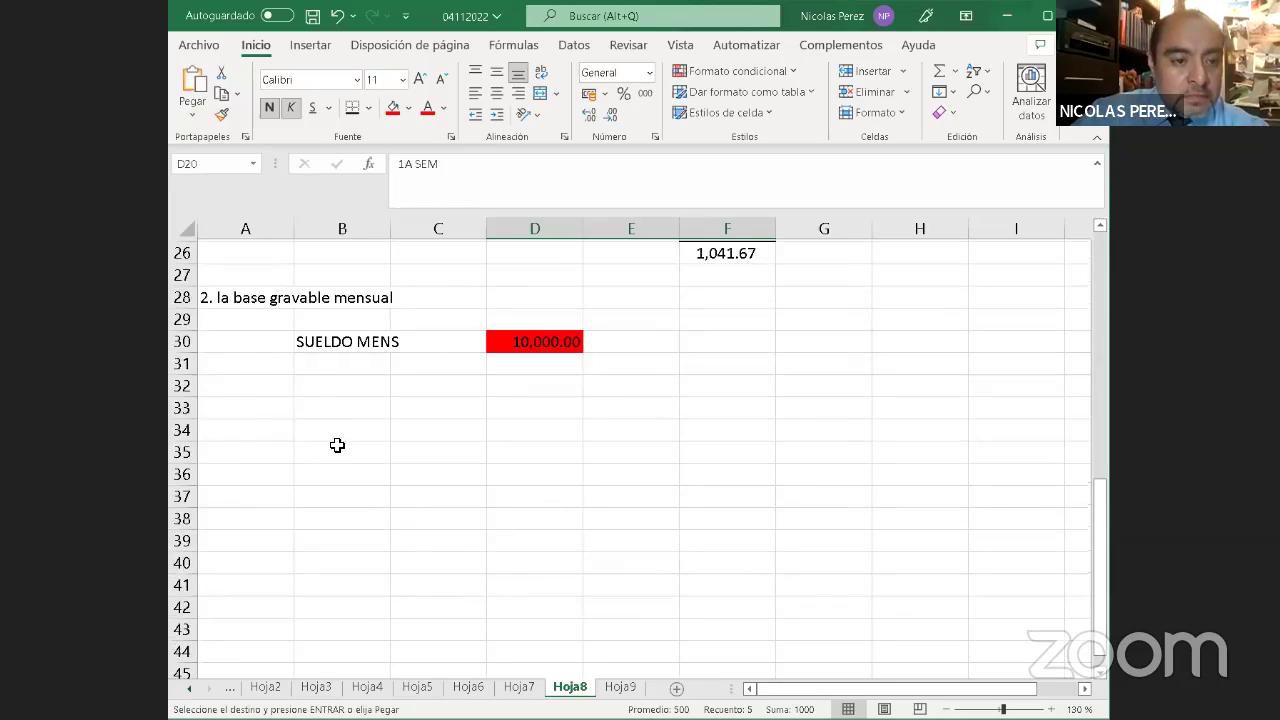
{"action": "left_click", "coordinate": [354, 412]}
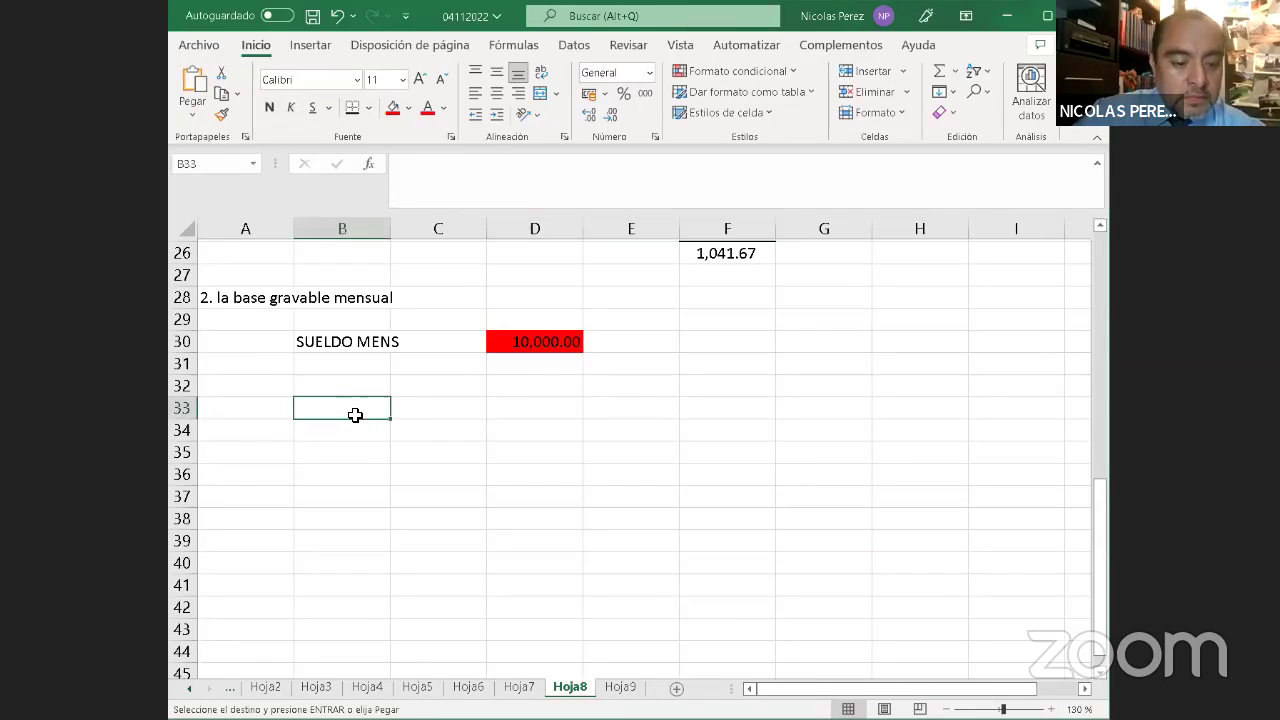
{"action": "key", "text": "Return"}
{"action": "key", "text": "ctrl+v"}
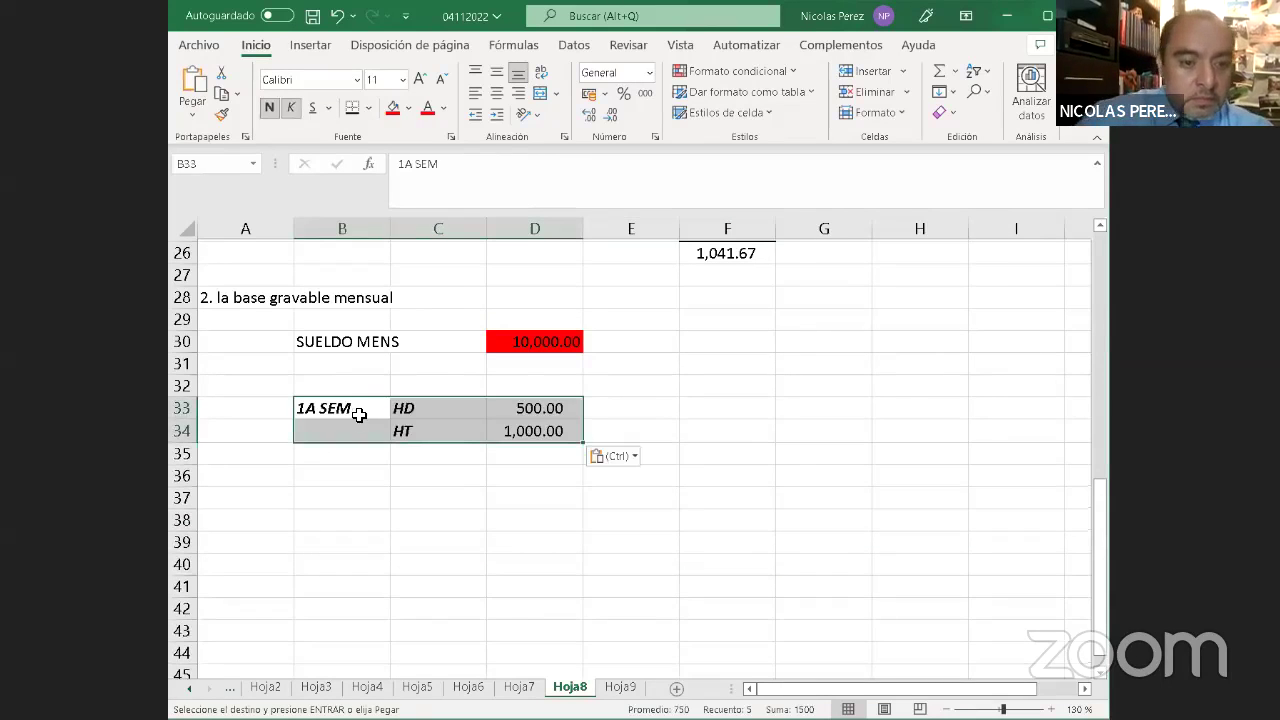
{"action": "left_click", "coordinate": [193, 113]}
{"action": "left_click", "coordinate": [157, 325]}
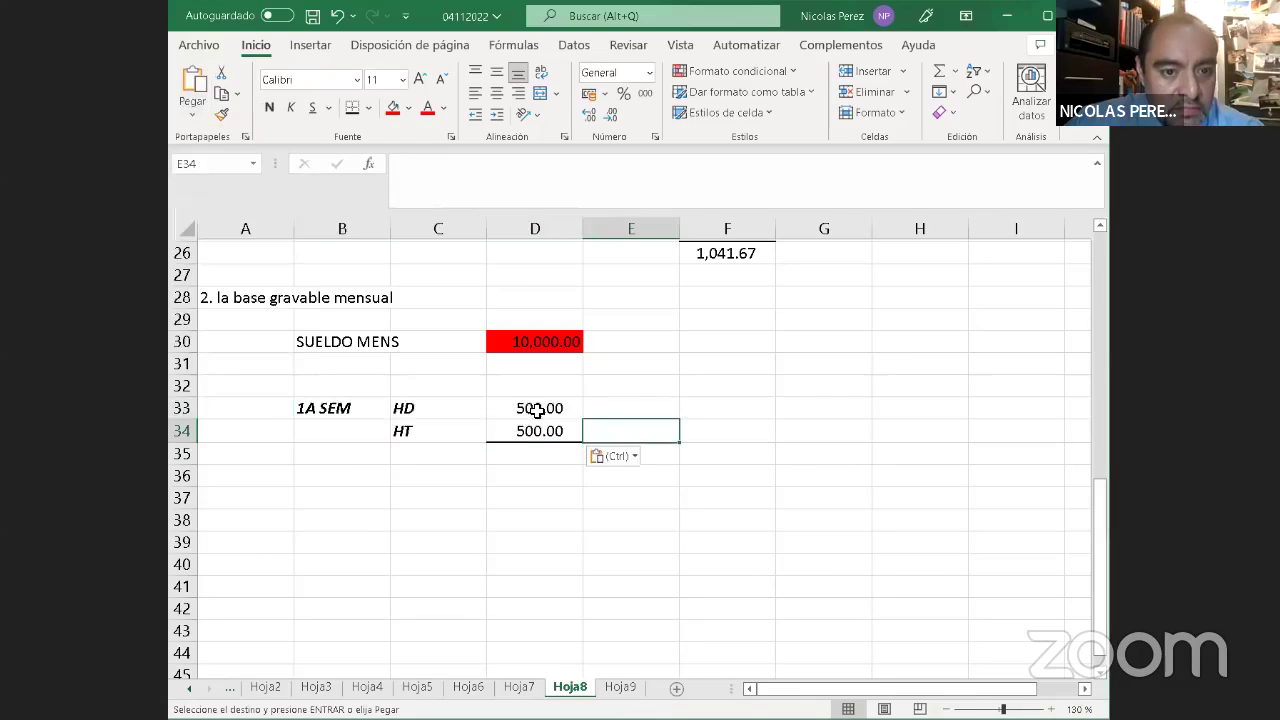
Fill the first week's HT amount in D34 with red
{"action": "mouse_move", "coordinate": [534, 408]}
{"action": "left_mouse_down"}
{"action": "mouse_move", "coordinate": [533, 447]}
{"action": "mouse_move", "coordinate": [534, 431]}
{"action": "left_mouse_up"}
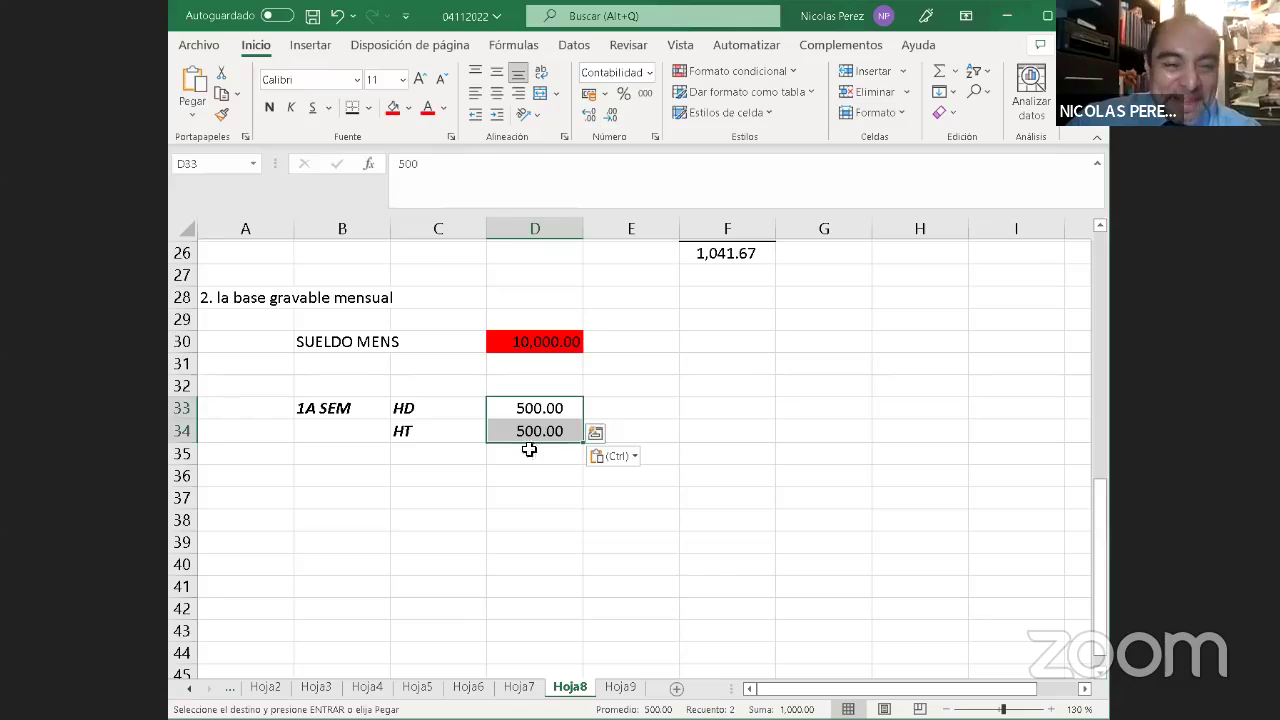
{"action": "left_click", "coordinate": [641, 428]}
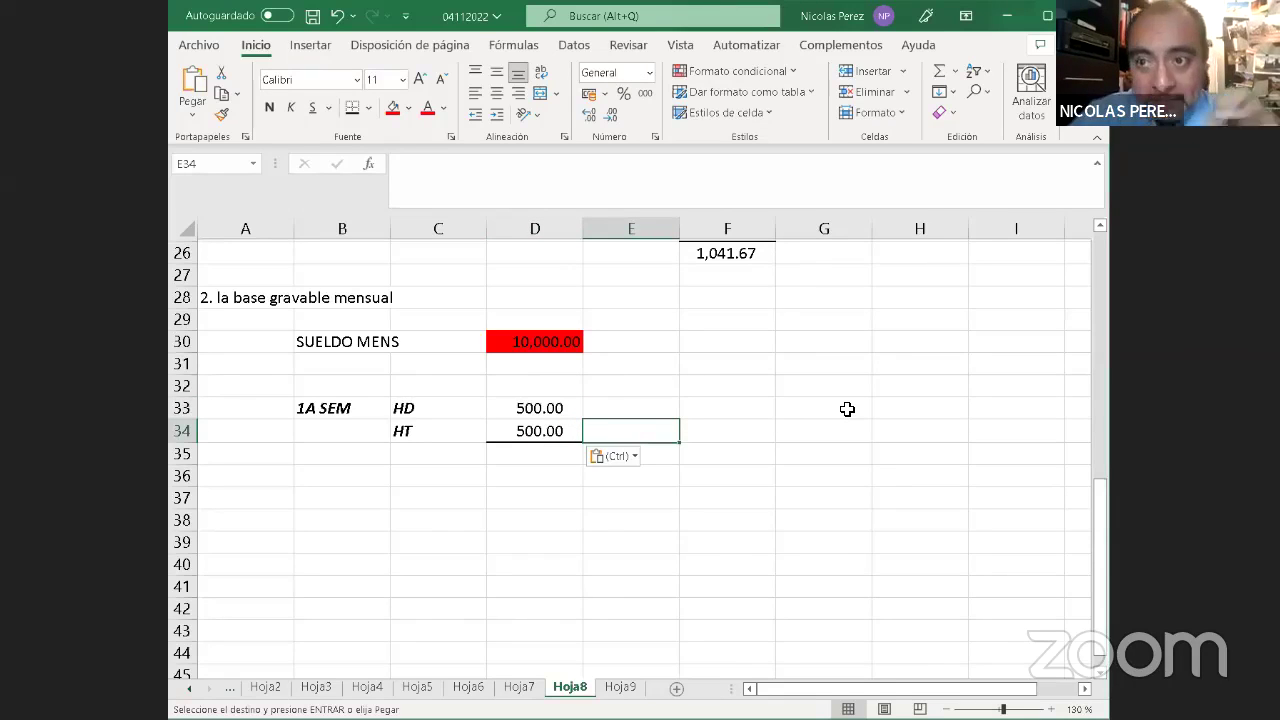
{"action": "key", "text": "Left"}
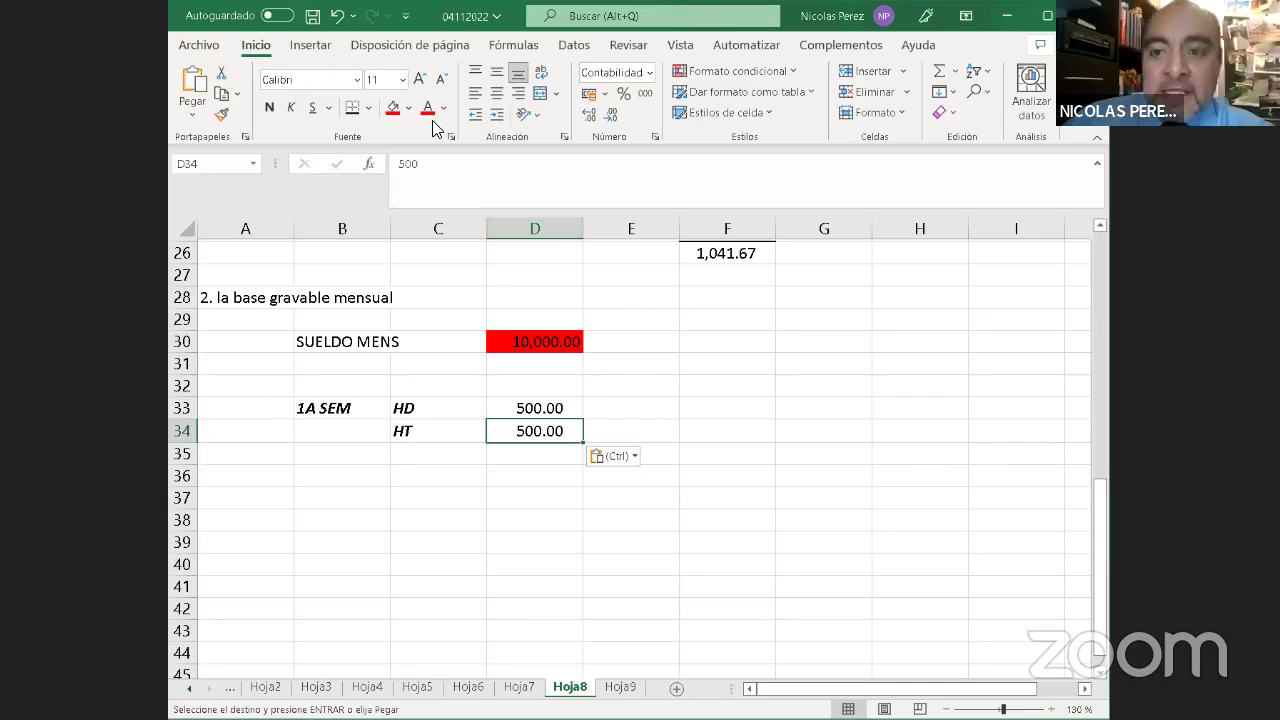
{"action": "left_click", "coordinate": [391, 110]}
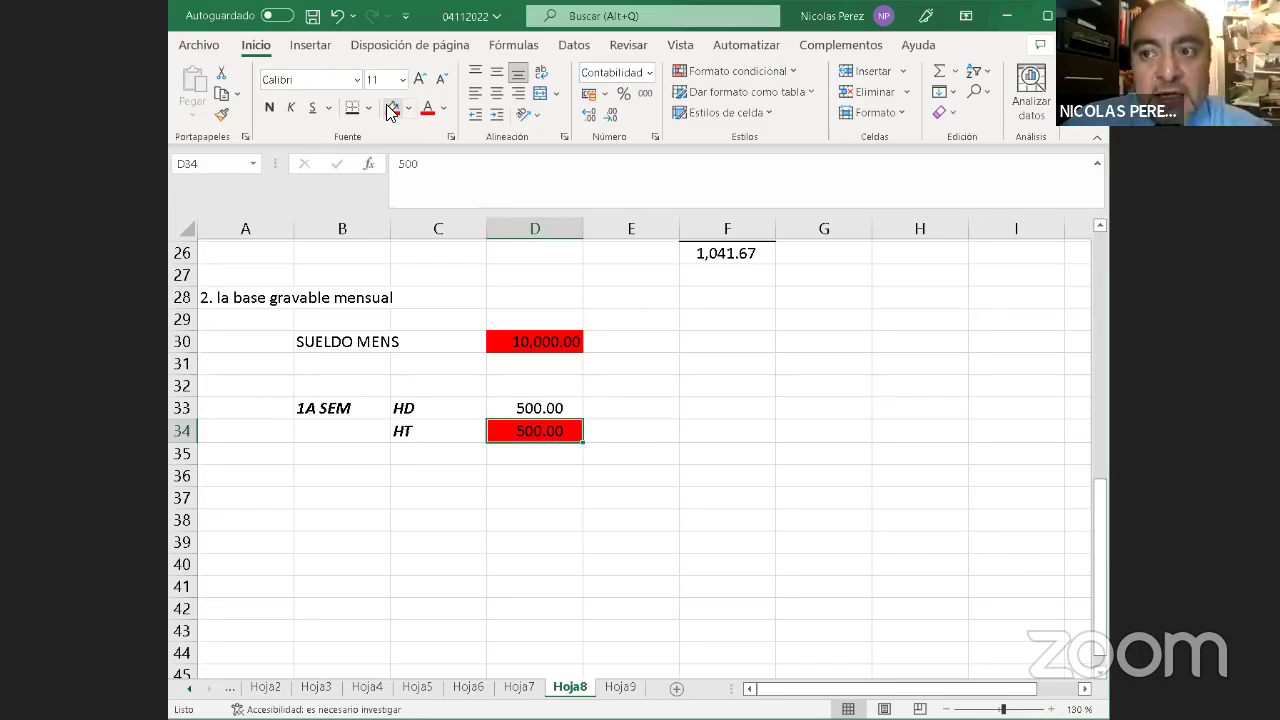
{"action": "left_click", "coordinate": [662, 408]}
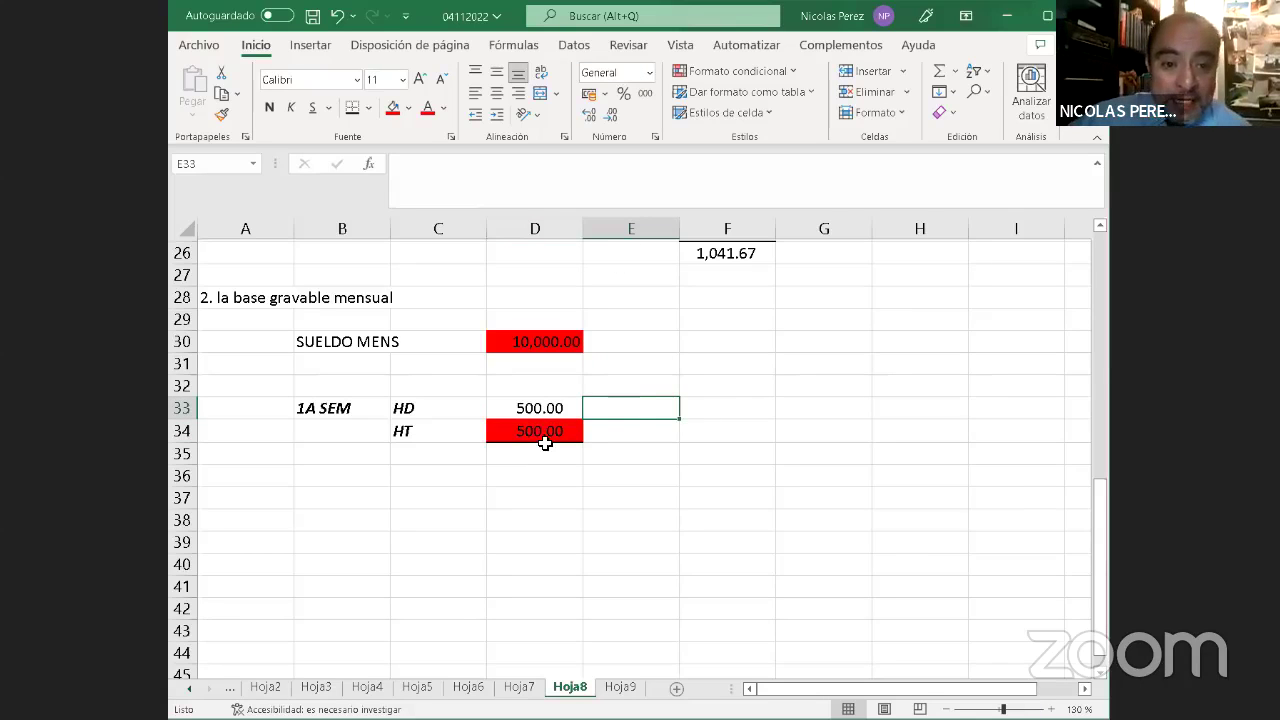
{"action": "left_click", "coordinate": [310, 45]}
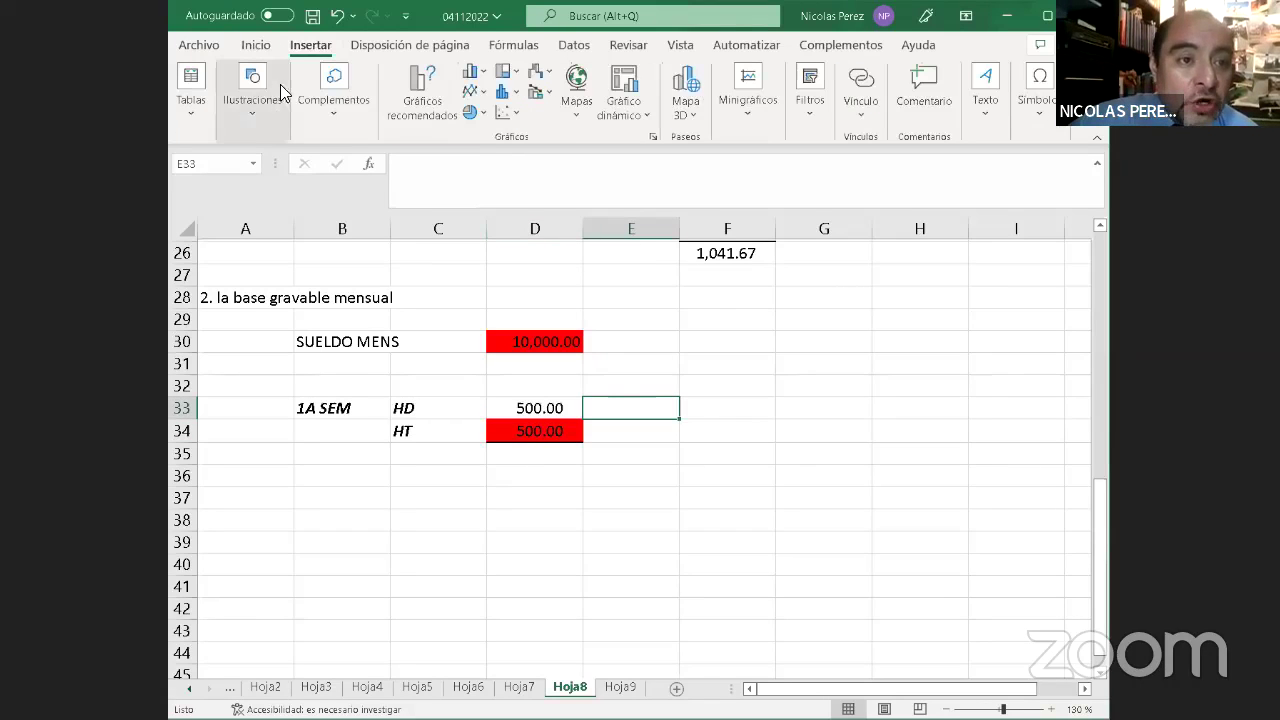
{"action": "left_click", "coordinate": [250, 118]}
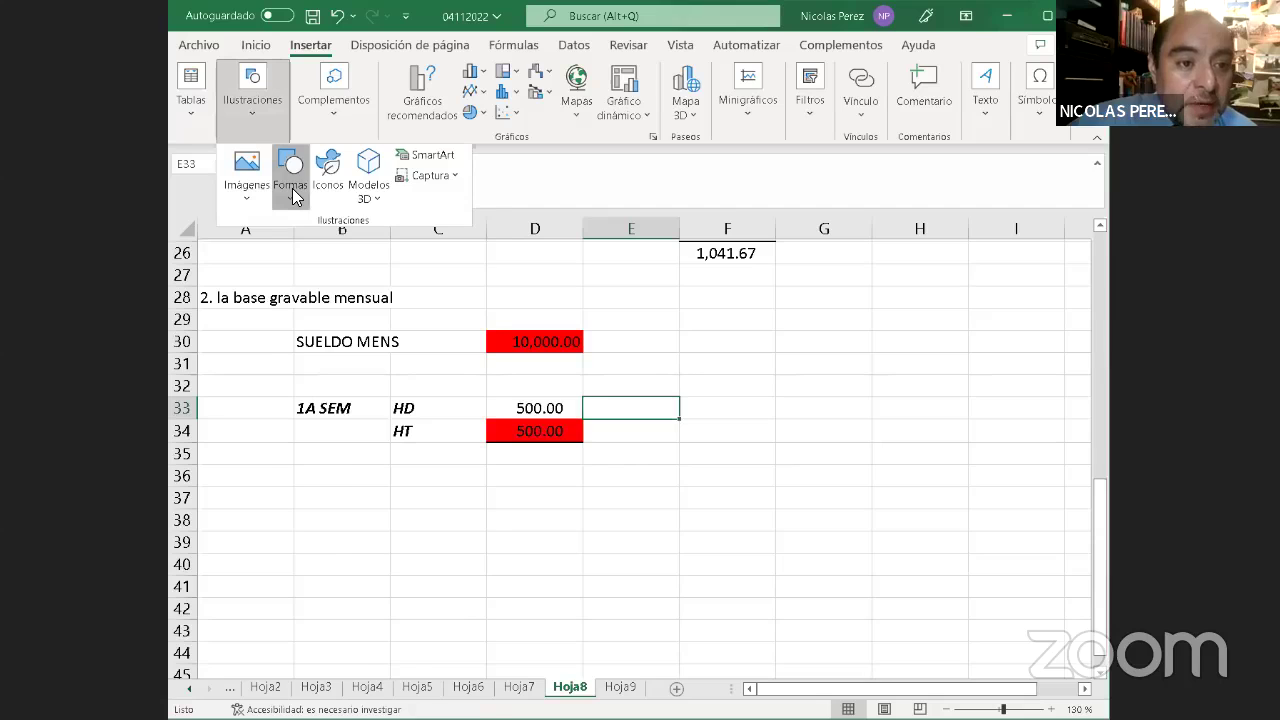
{"action": "left_click", "coordinate": [291, 180]}
{"action": "left_click", "coordinate": [334, 260]}
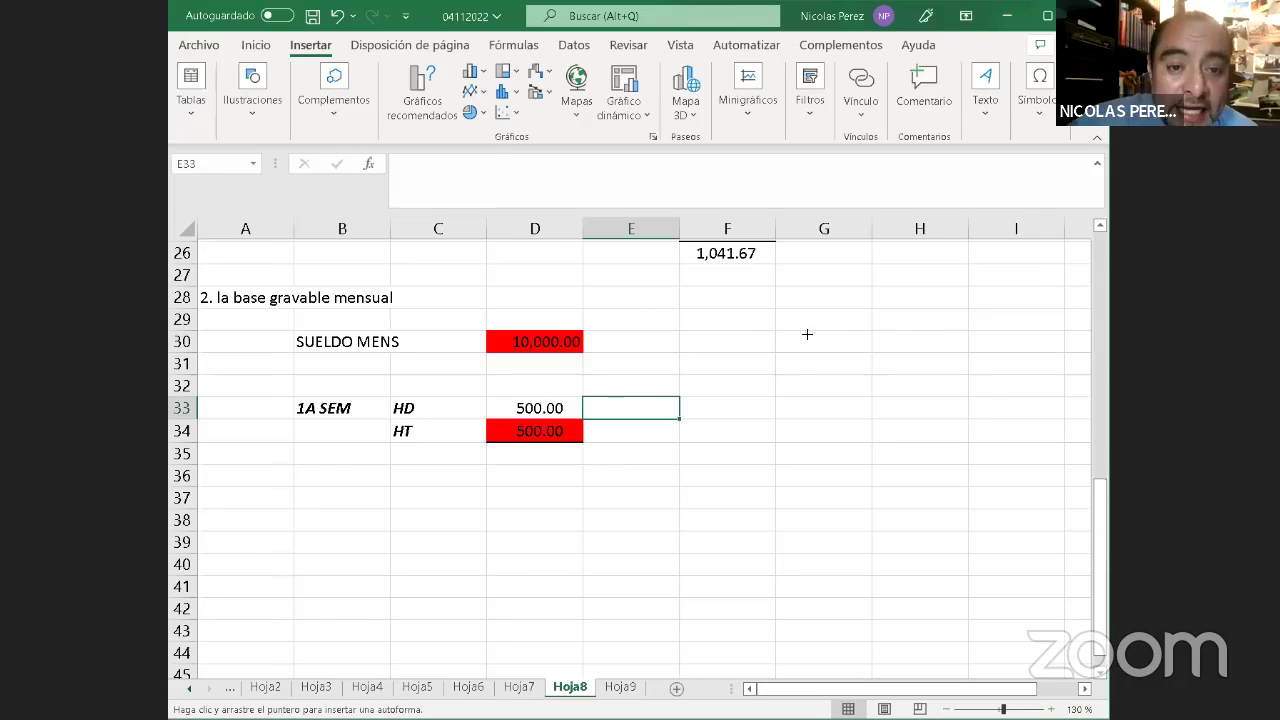
{"action": "key", "text": "Escape"}
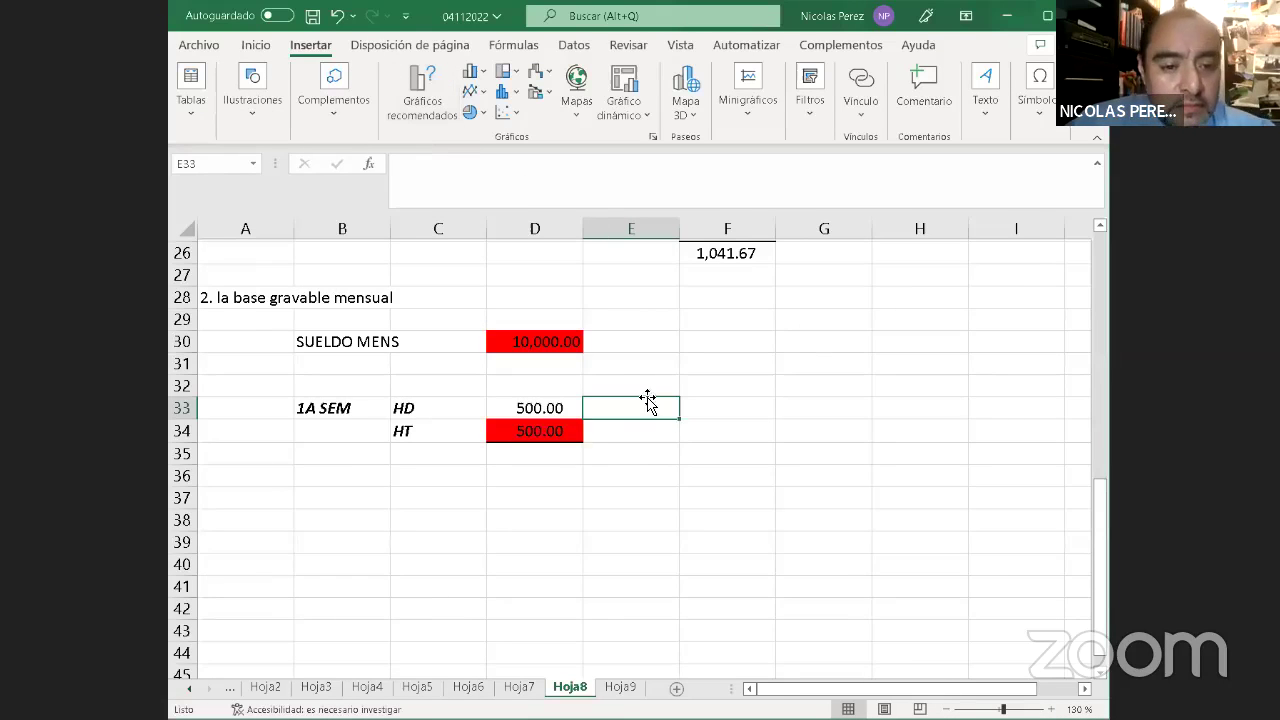
{"action": "left_click", "coordinate": [727, 229]}
{"action": "scroll", "coordinate": [694, 420], "scroll_direction": "up", "scroll_amount": 1}
{"action": "left_click", "coordinate": [646, 430]}
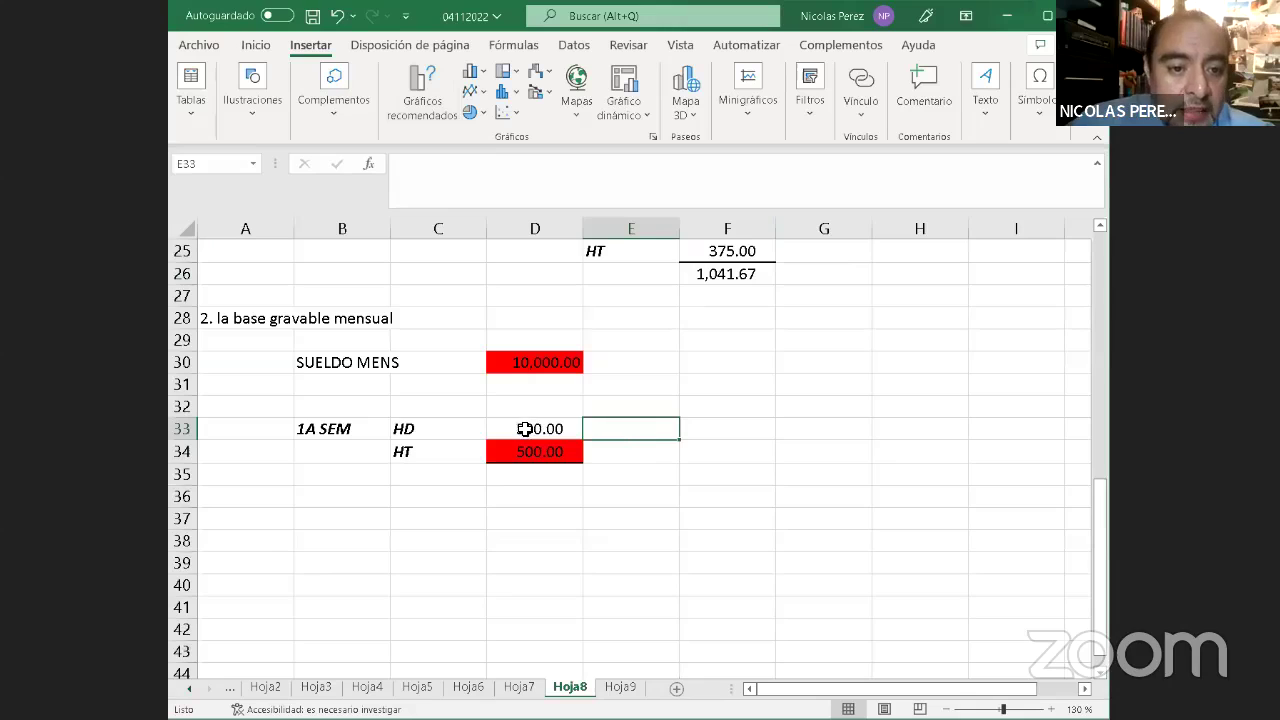
{"action": "left_click", "coordinate": [268, 112]}
{"action": "left_click", "coordinate": [289, 197]}
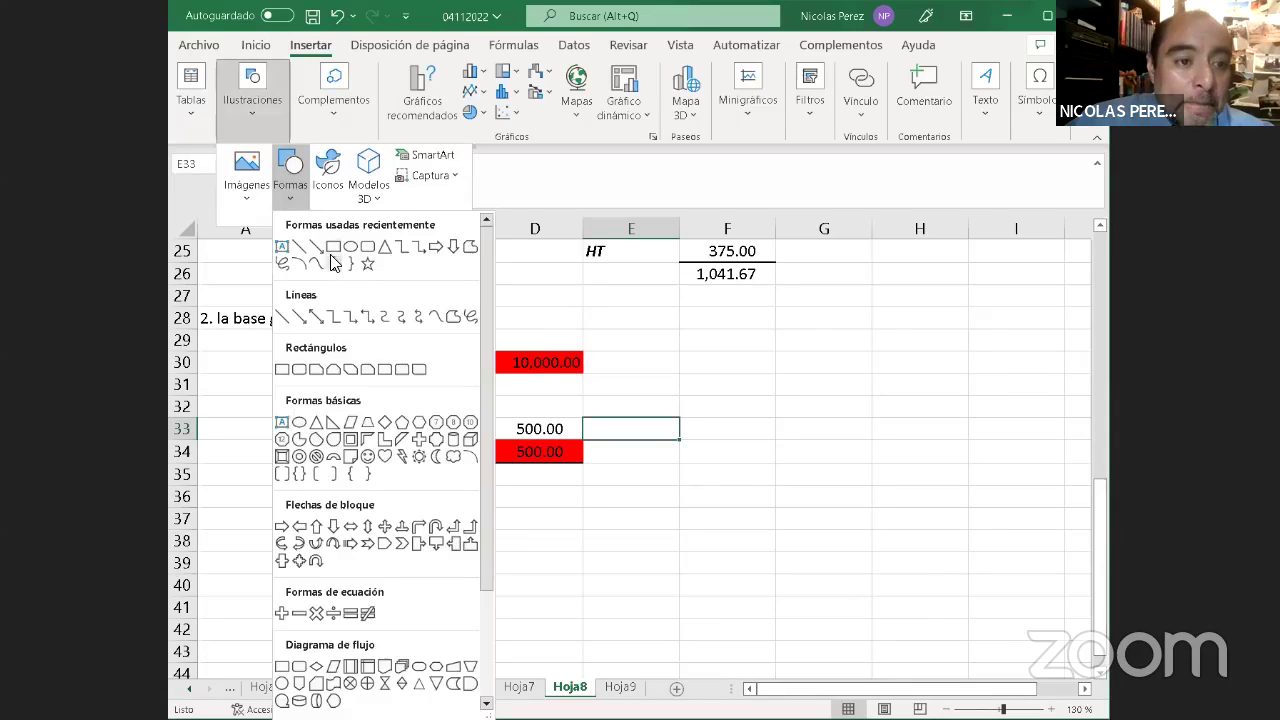
{"action": "left_click", "coordinate": [333, 262]}
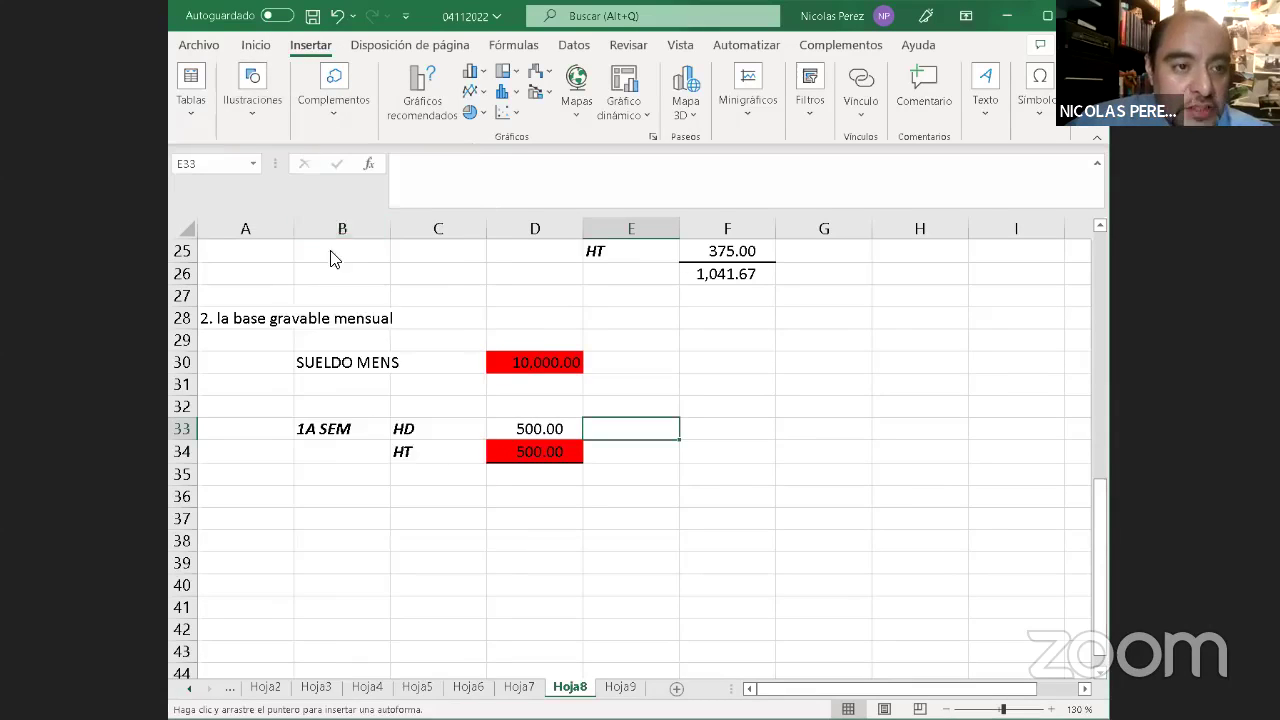
Draw an opening brace about 1.58 cm high and 0.44 cm wide in column E beside the first week's HD and HT amounts
{"action": "left_click", "coordinate": [250, 118]}
{"action": "left_click", "coordinate": [289, 195]}
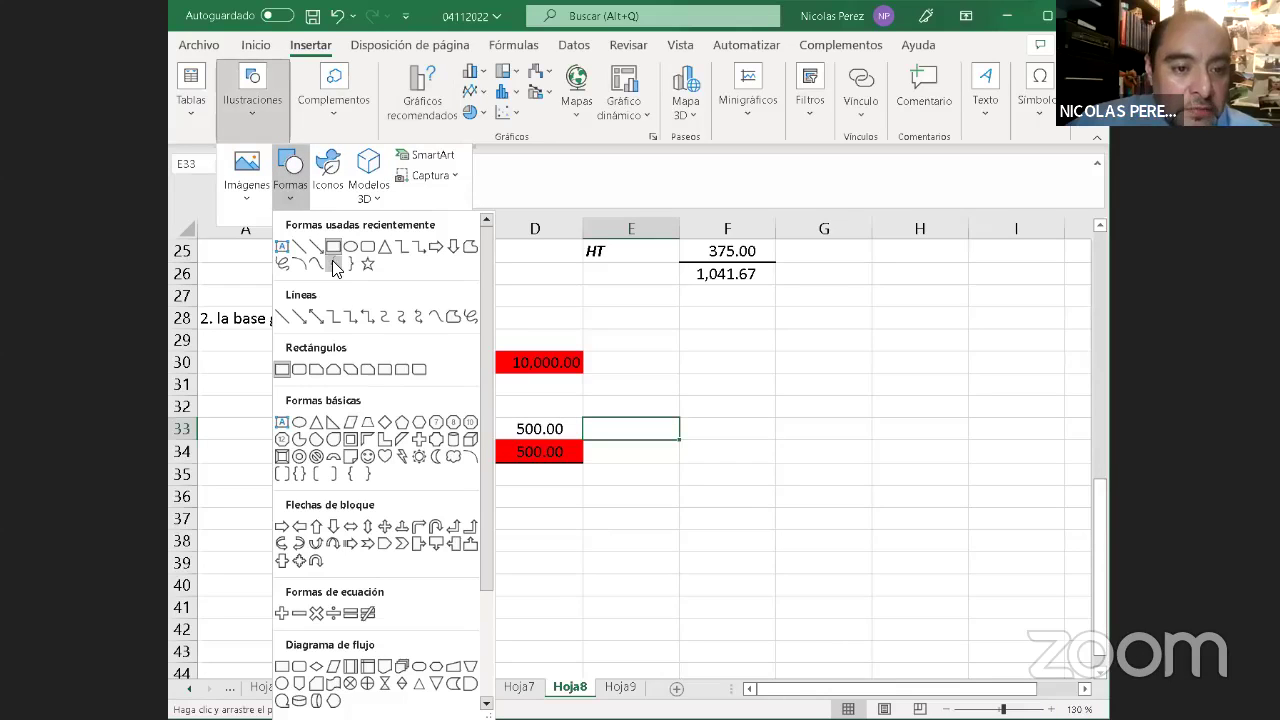
{"action": "left_click", "coordinate": [332, 262]}
{"action": "left_click_drag", "start_coordinate": [648, 393], "coordinate": [626, 420]}
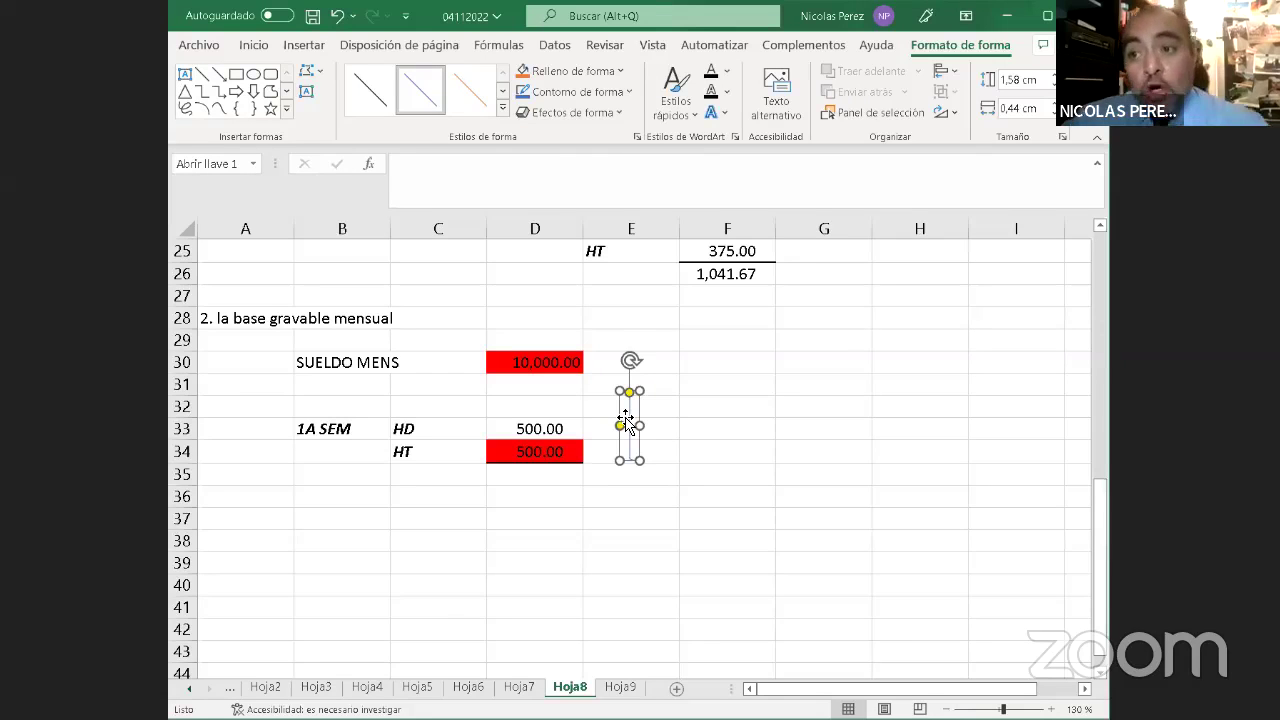
Enter 250 in F32 beside the upper end of the brace and fill the cell with red
{"action": "left_click", "coordinate": [727, 406]}
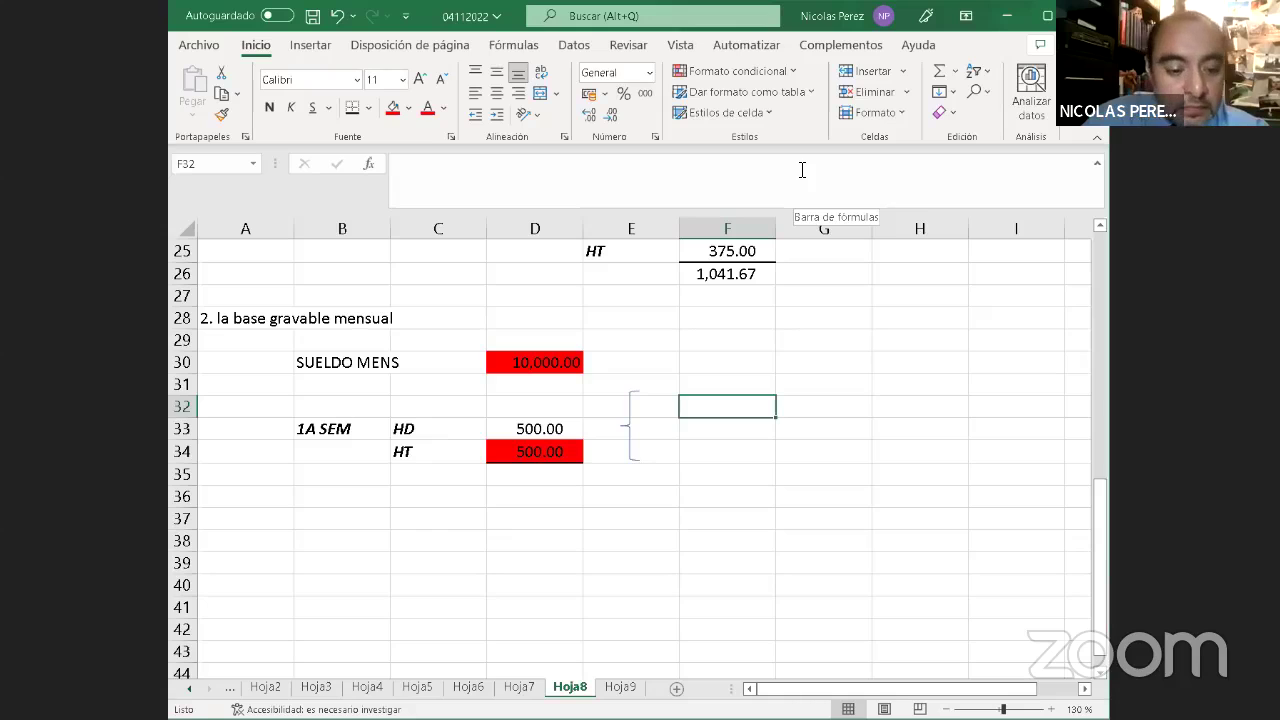
{"action": "type", "text": "250."}
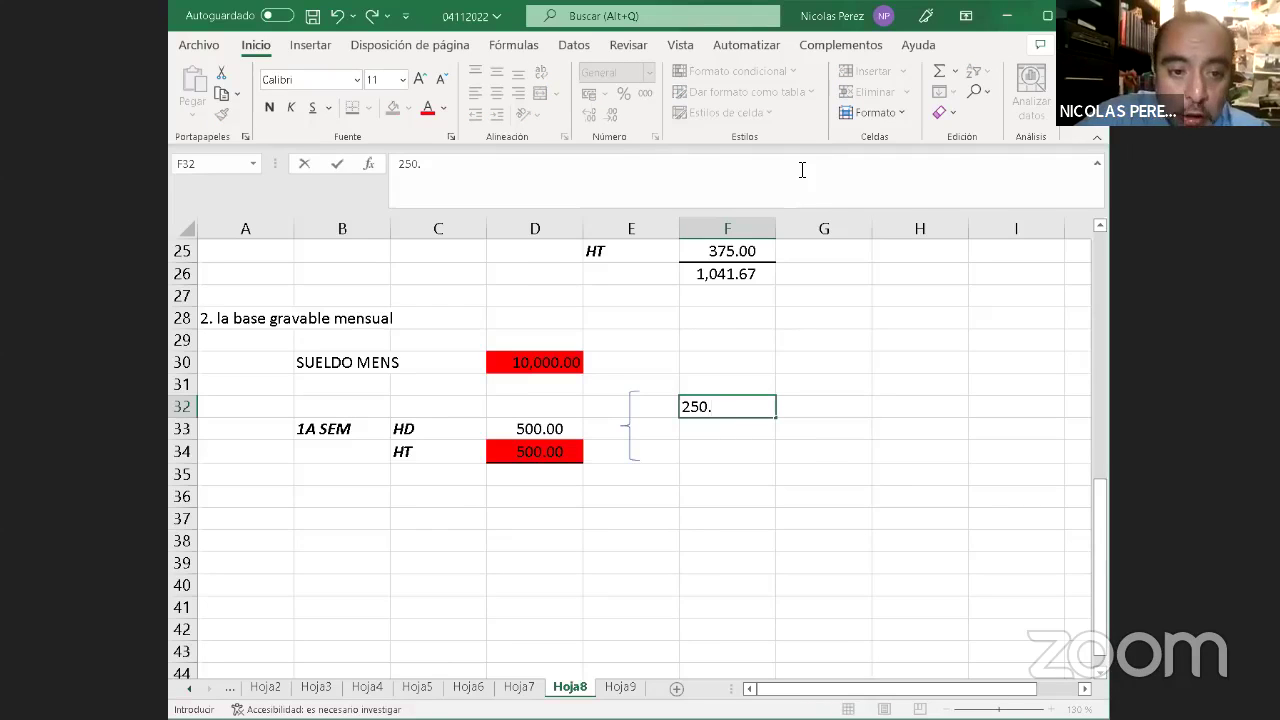
{"action": "key", "text": "Return"}
{"action": "key", "text": "Up"}
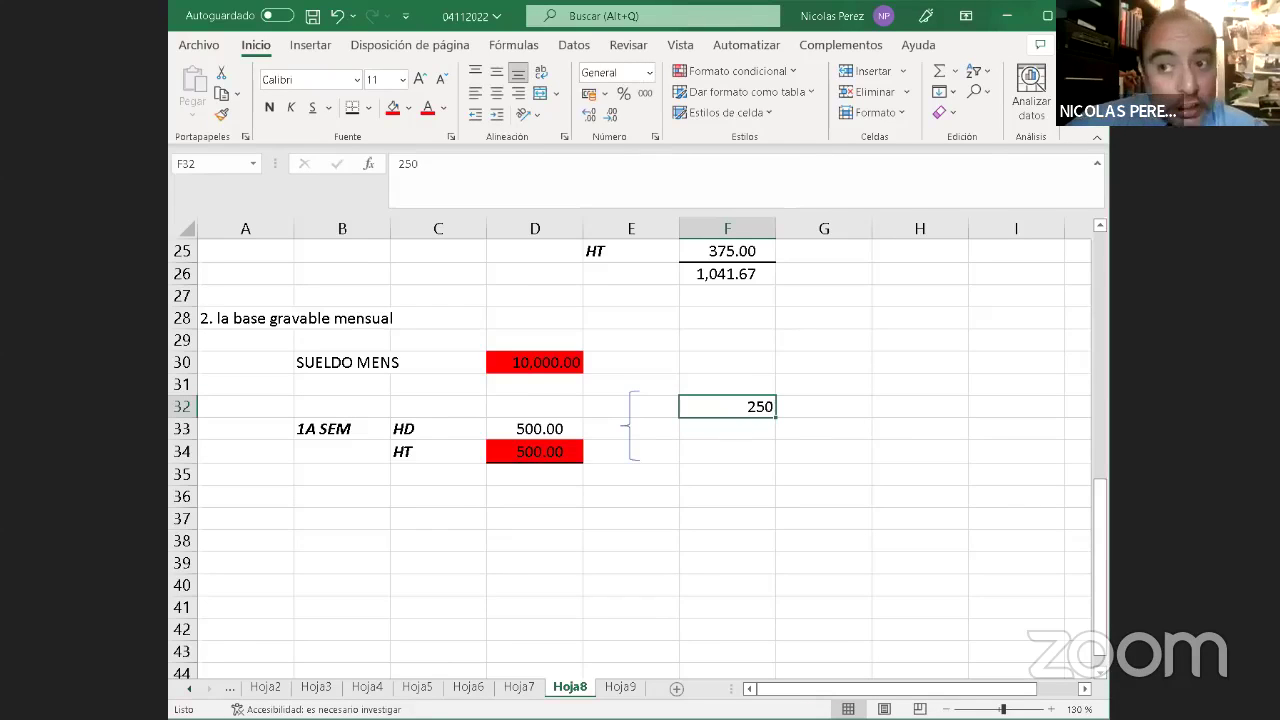
{"action": "left_click", "coordinate": [393, 107]}
Enter 250 in F34 beside the lower end of the brace as the other half of the HD amount
{"action": "left_click", "coordinate": [744, 454]}
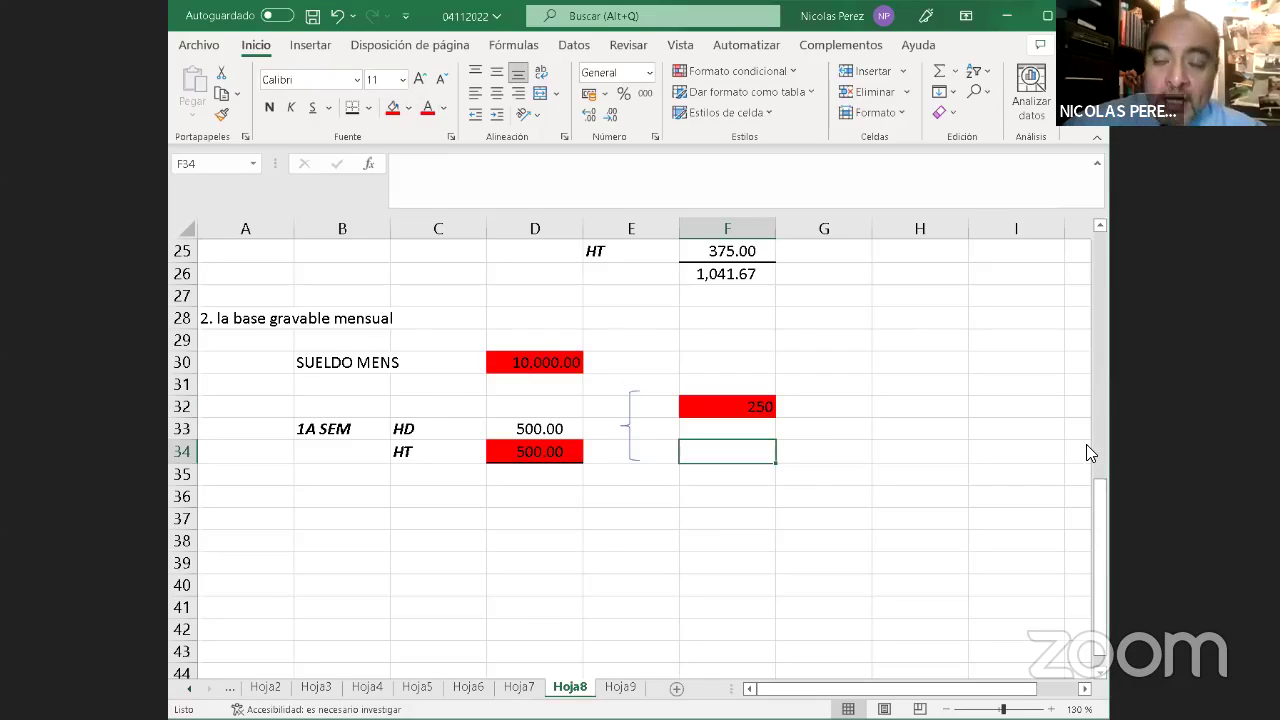
{"action": "type", "text": "250."}
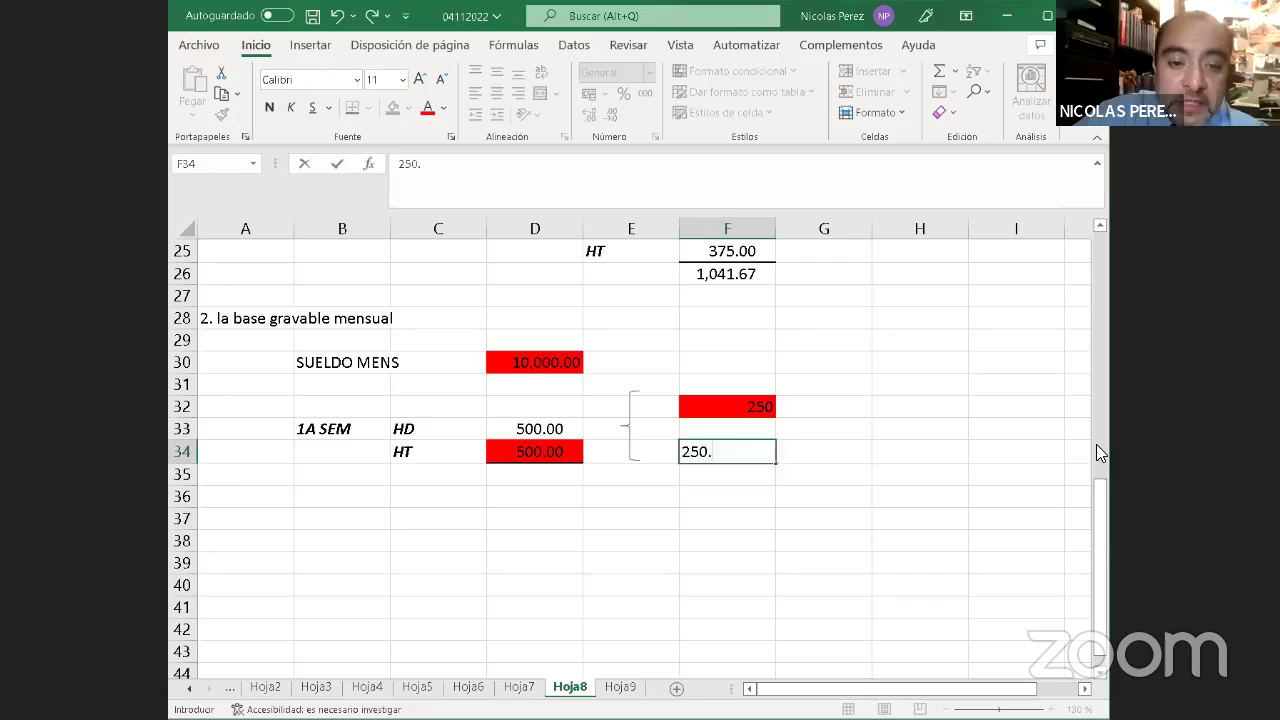
{"action": "key", "text": "Return"}
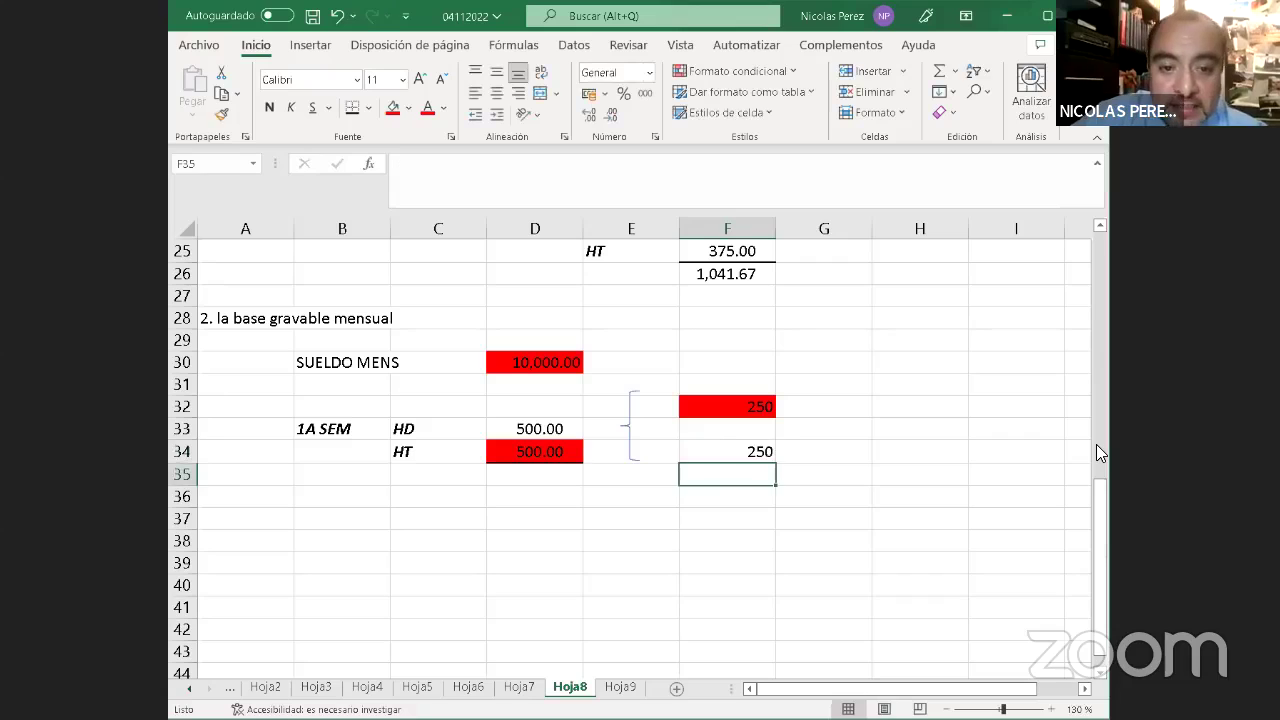
{"action": "key", "text": "Right"}
{"action": "key", "text": "Up"}
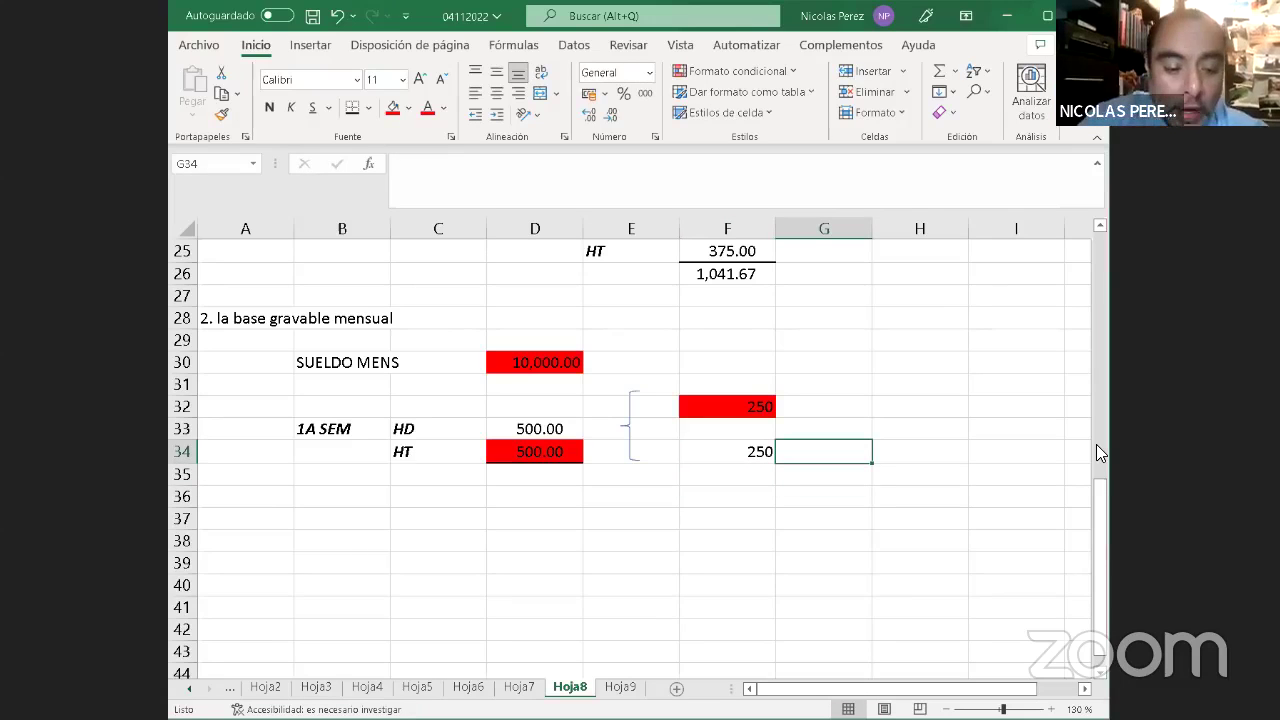
Enter a less-than sign in G34 beside the first week's 250 and the label 5 UMA in H33
{"action": "type", "text": "<"}
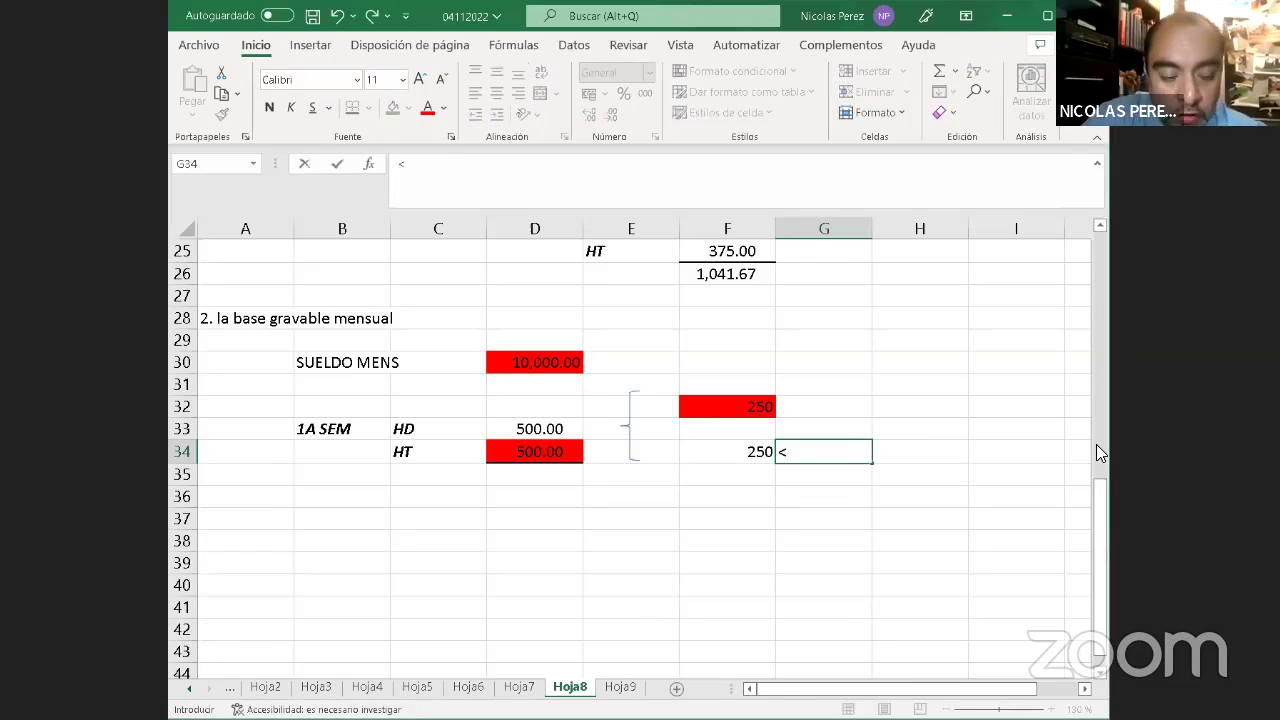
{"action": "key", "text": "Return"}
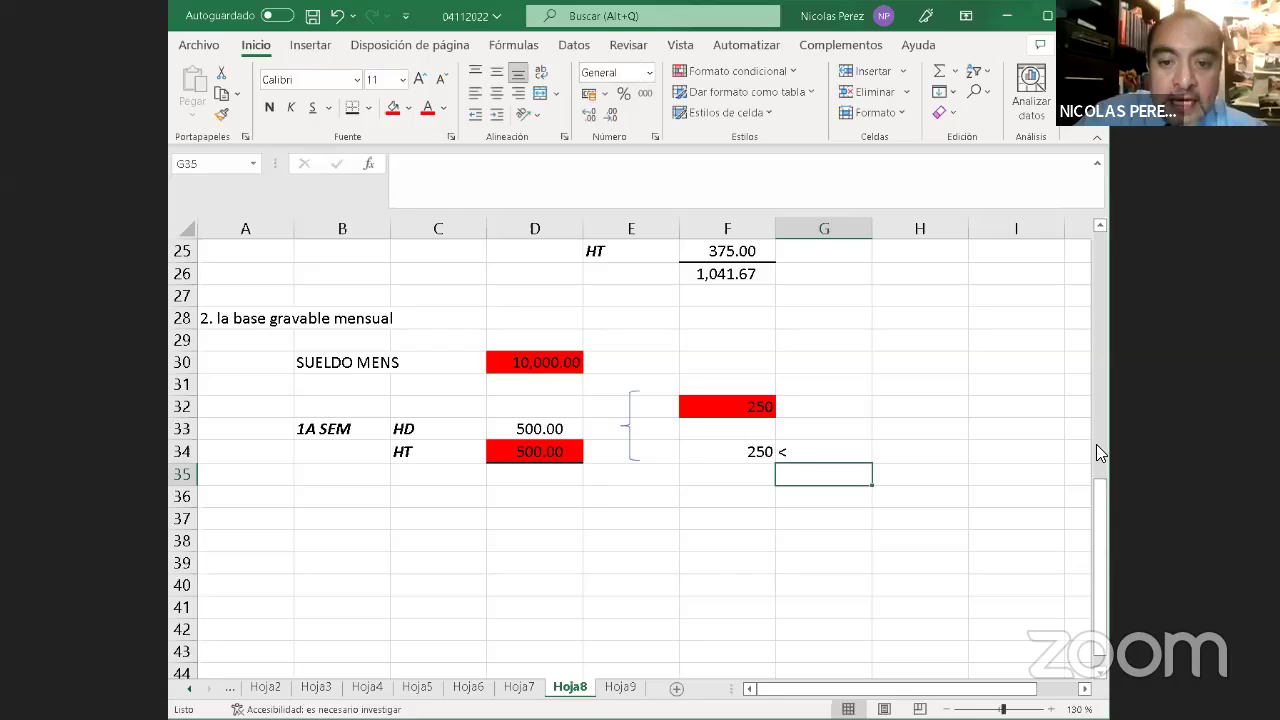
{"action": "key", "text": "Up"}
{"action": "key", "text": "Right"}
{"action": "key", "text": "Up"}
{"action": "type", "text": "5 UMA"}
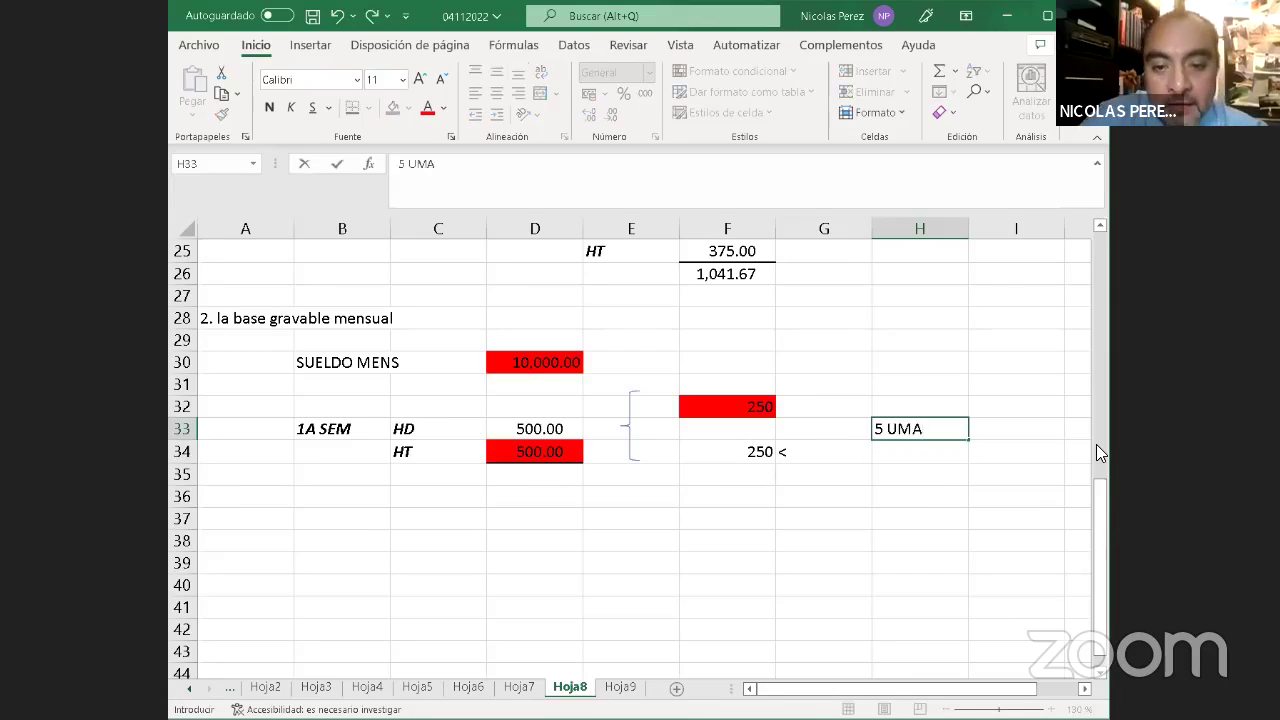
{"action": "key", "text": "Return"}
Enter the formula =96.22*5 in H34 under the 5 UMA label
{"action": "type", "text": "96.2"}
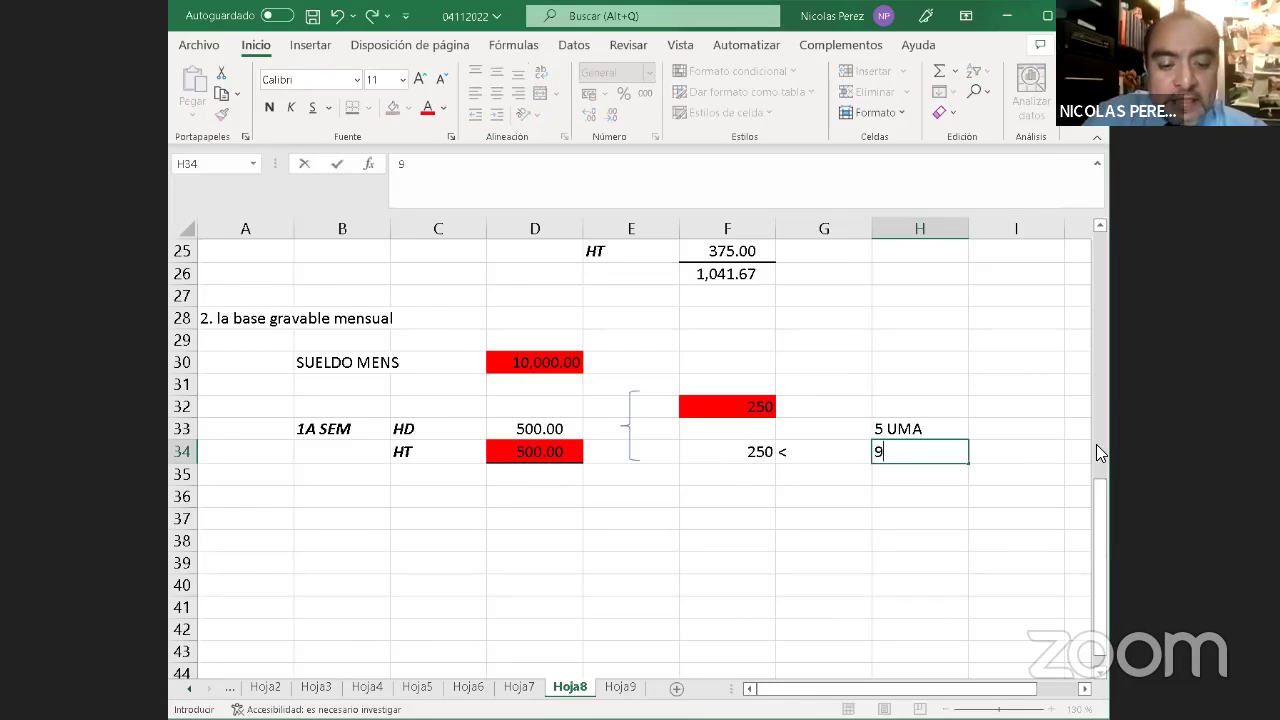
{"action": "key", "text": "BackSpace"}
{"action": "key", "text": "BackSpace"}
{"action": "key", "text": "BackSpace"}
{"action": "key", "text": "BackSpace"}
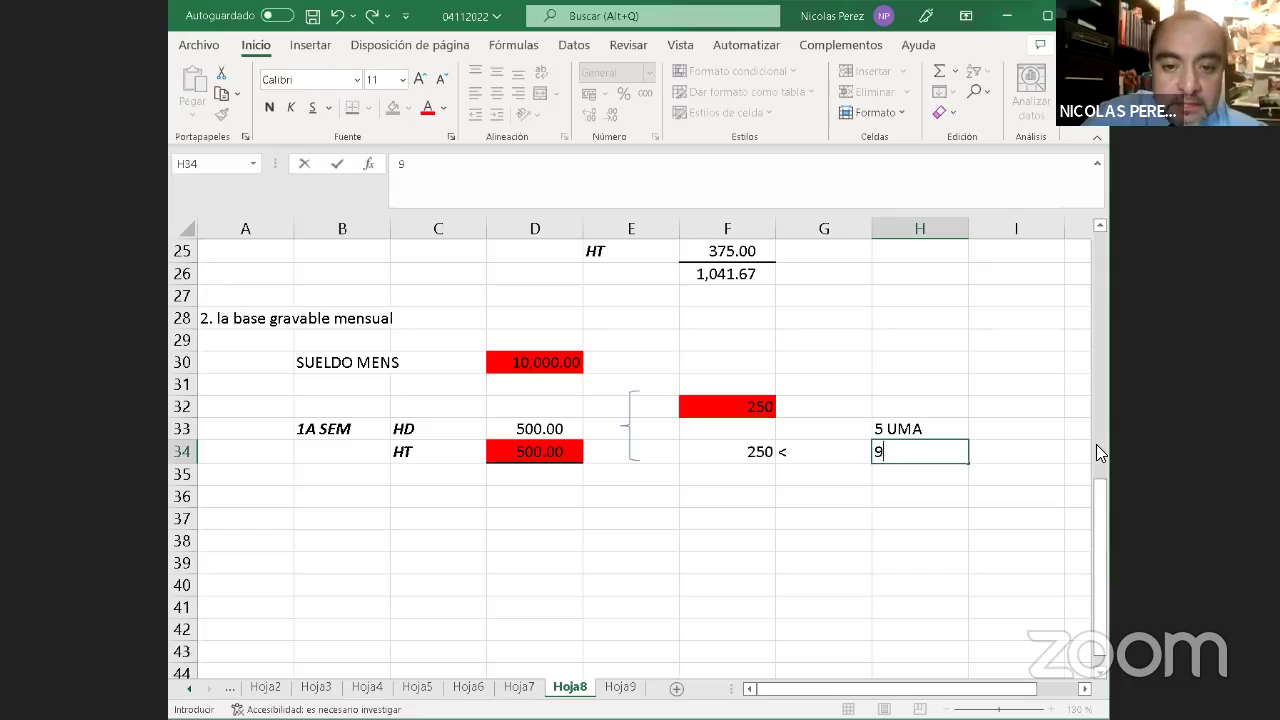
{"action": "type", "text": "=96"}
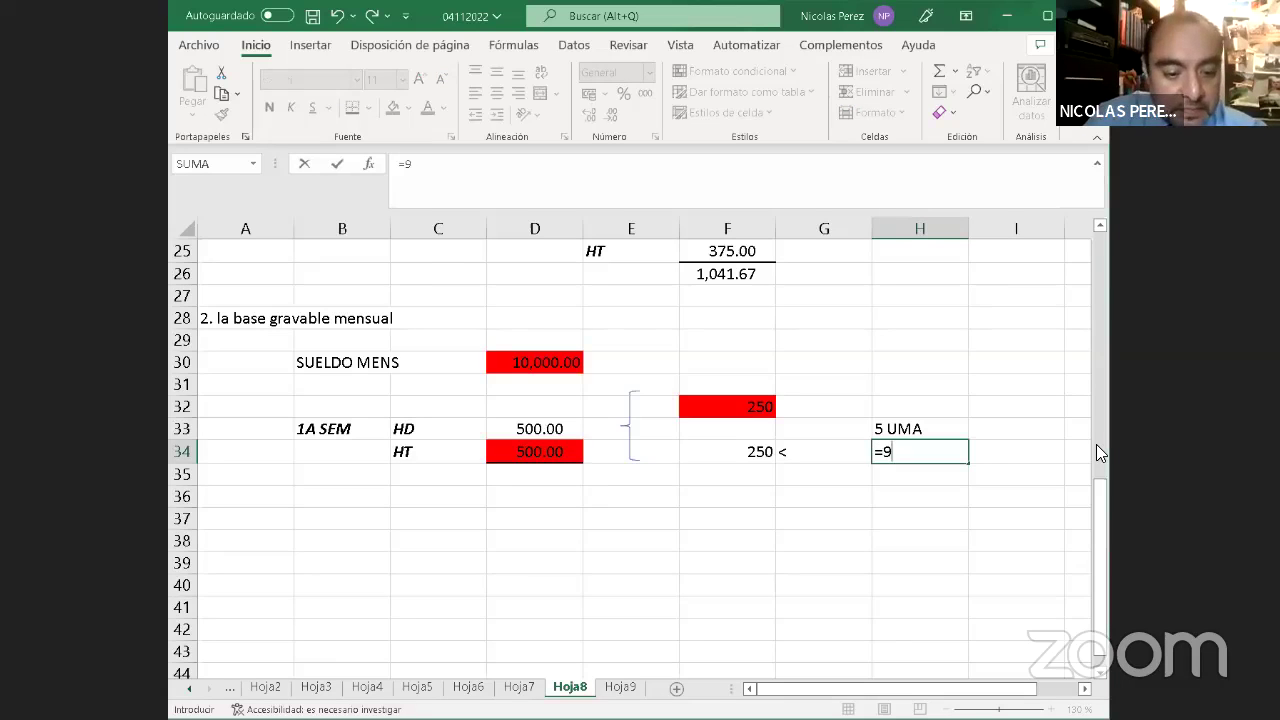
{"action": "type", "text": "."}
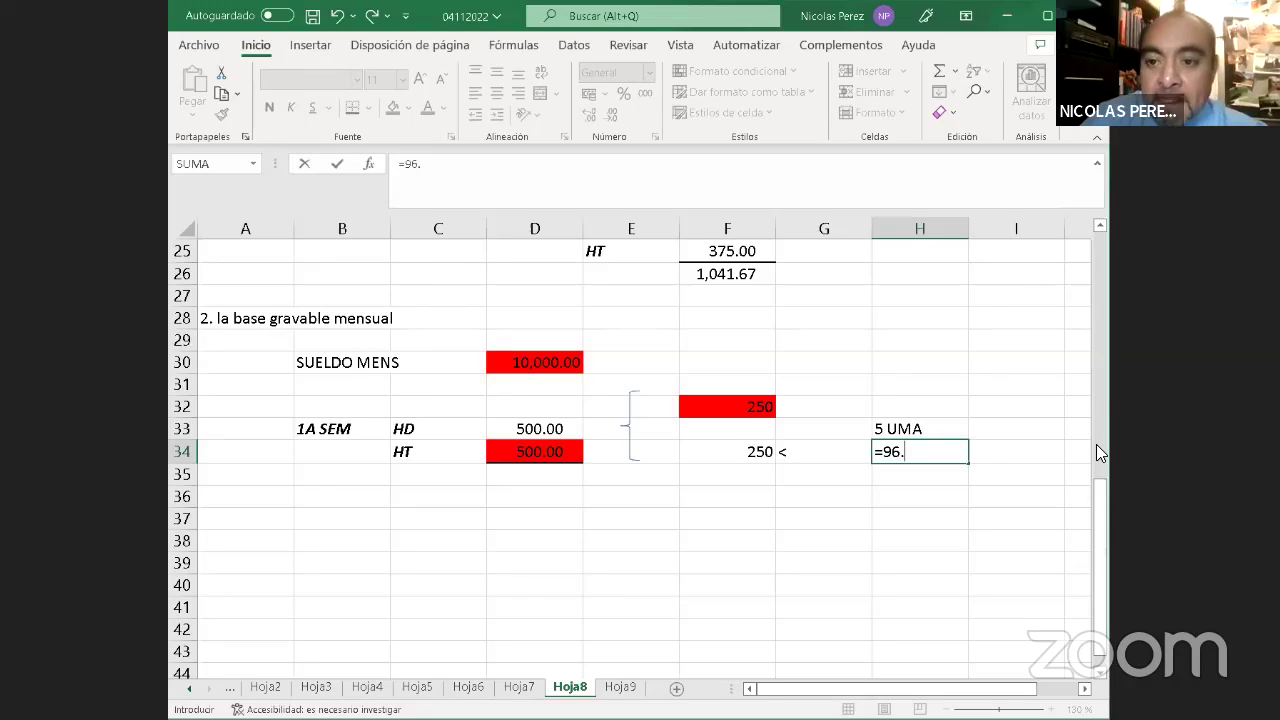
{"action": "type", "text": "22"}
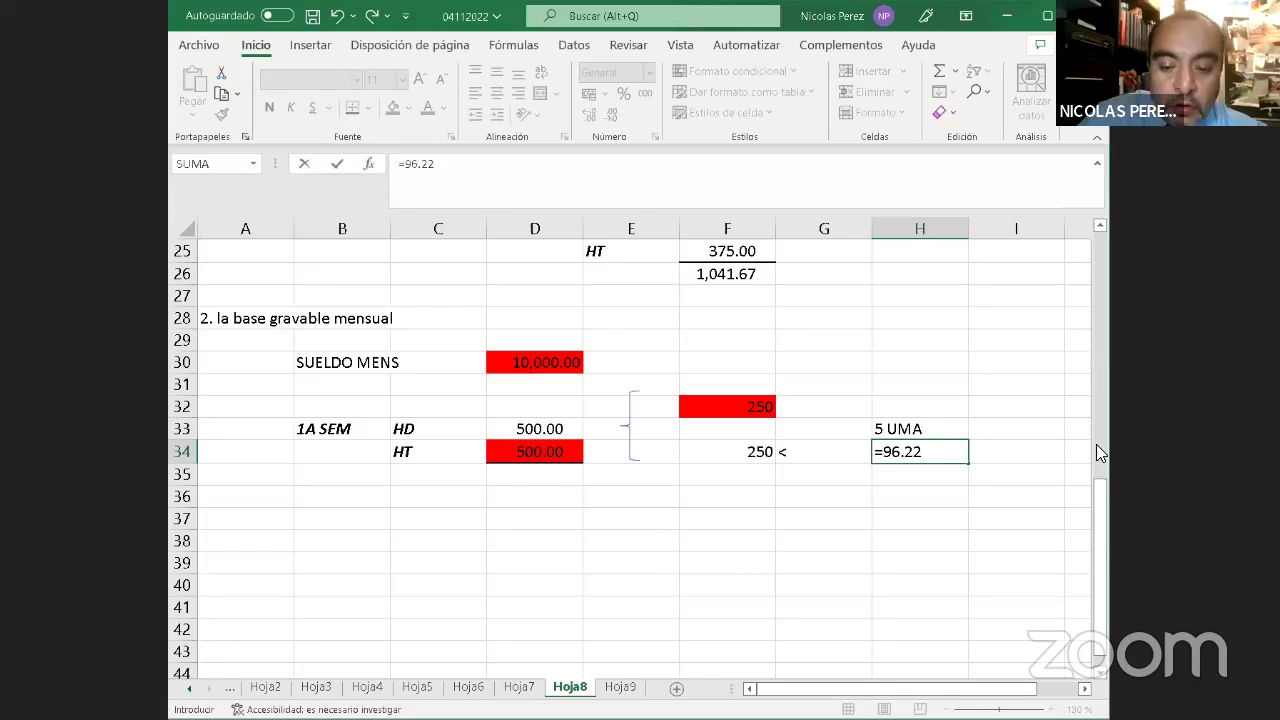
{"action": "type", "text": "*5"}
{"action": "key", "text": "ctrl+Return"}
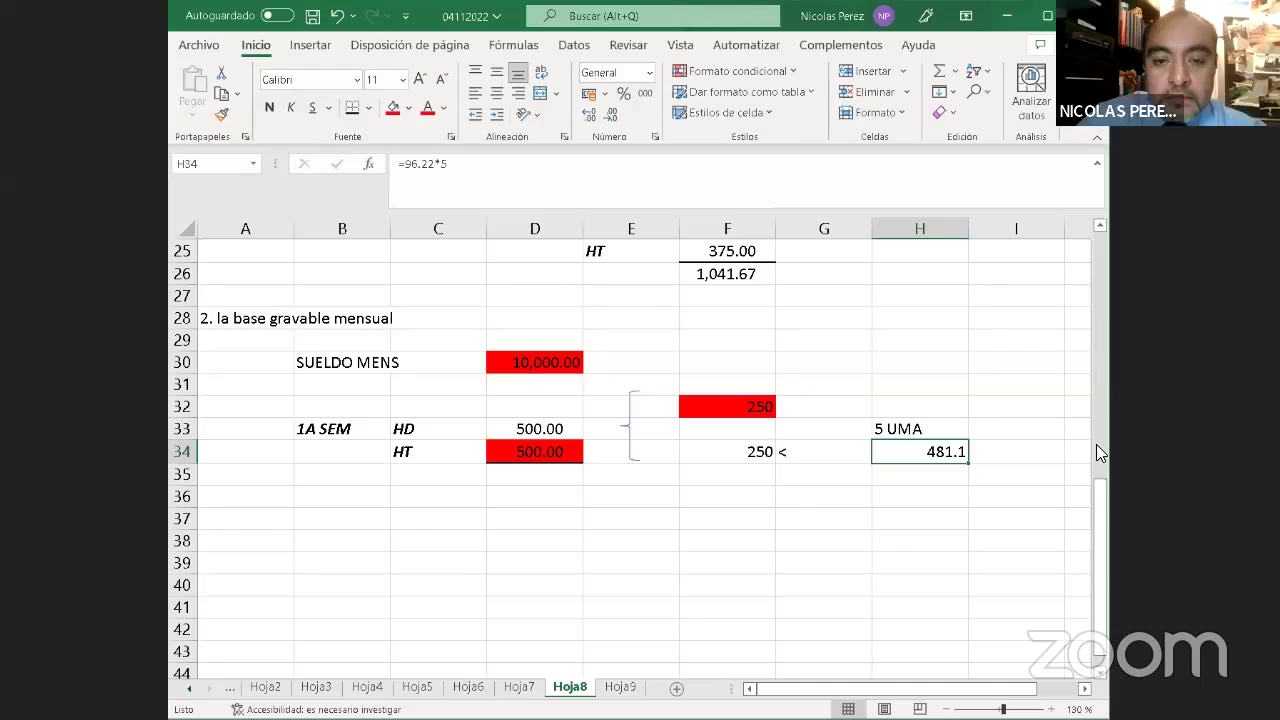
{"action": "key", "text": "Left"}
{"action": "key", "text": "Left"}
{"action": "key", "text": "Left"}
{"action": "key", "text": "Left"}
{"action": "key", "text": "Left"}
{"action": "key", "text": "Left"}
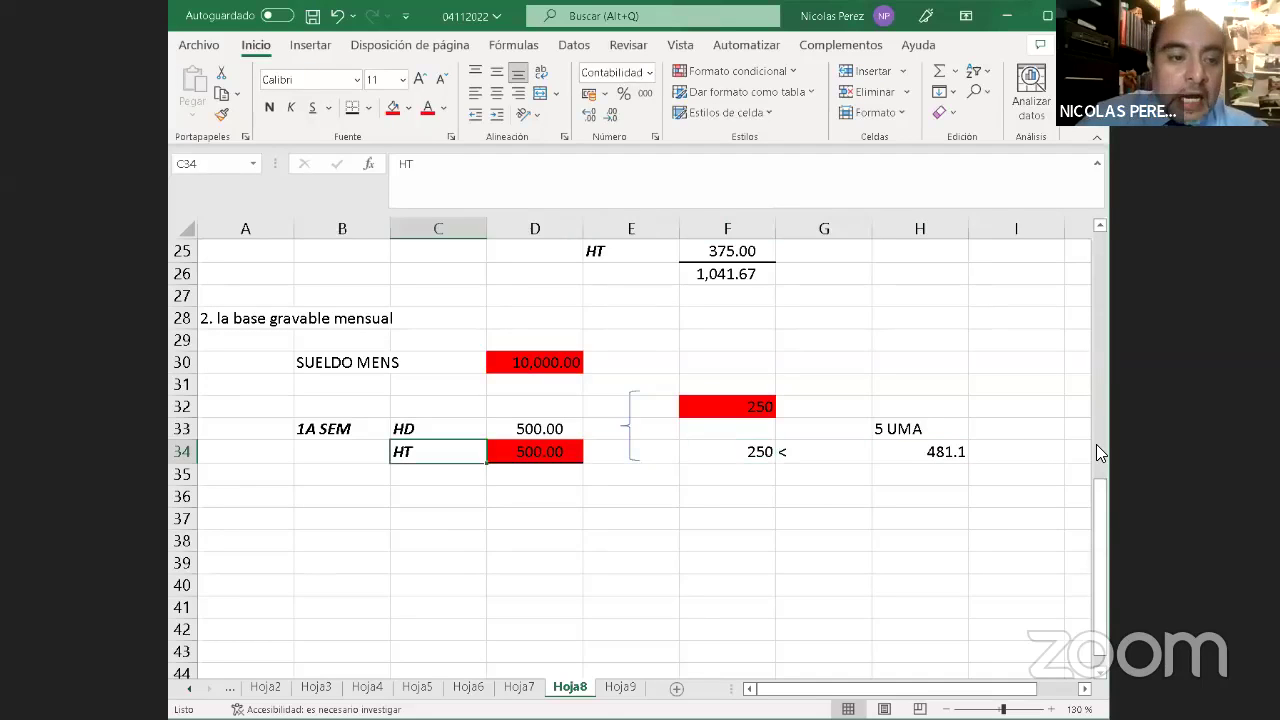
{"action": "key", "text": "Up"}
{"action": "key", "text": "Right"}
{"action": "key", "text": "Right"}
{"action": "key", "text": "Right"}
{"action": "key", "text": "Right"}
{"action": "key", "text": "Right"}
{"action": "key", "text": "Down"}
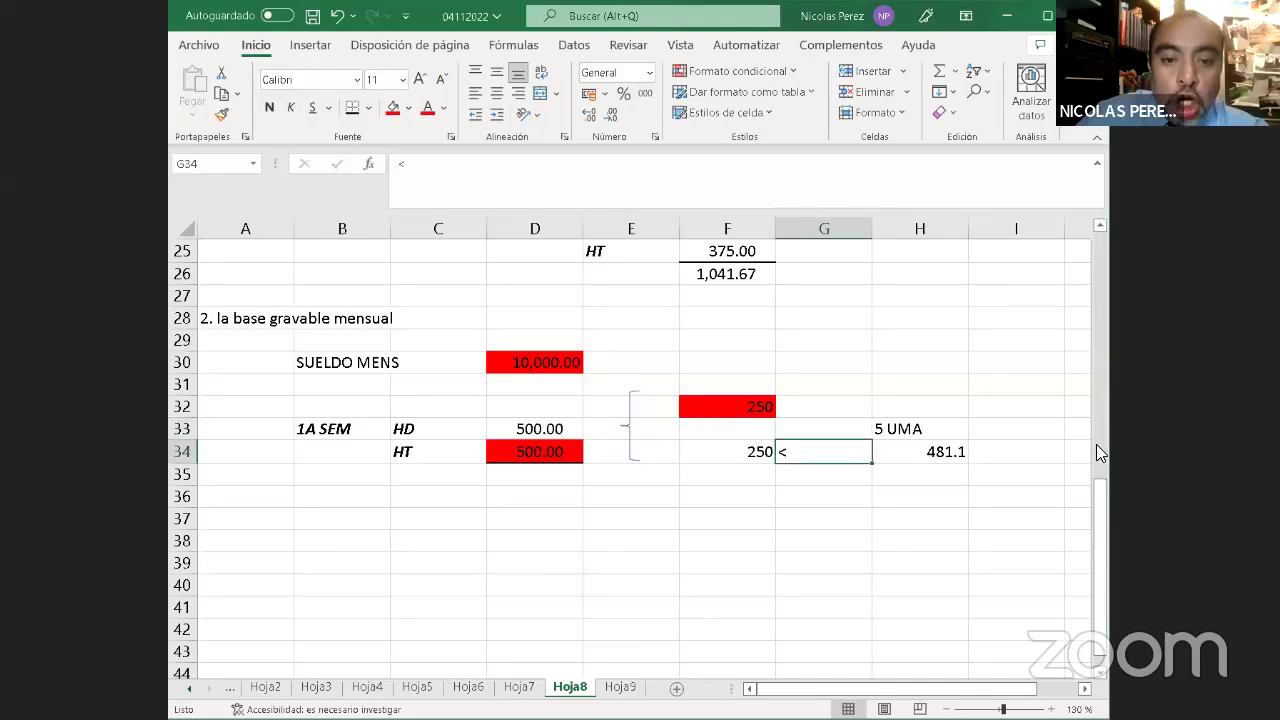
Fill the first week's 250 in F34 with light blue
{"action": "key", "text": "Left"}
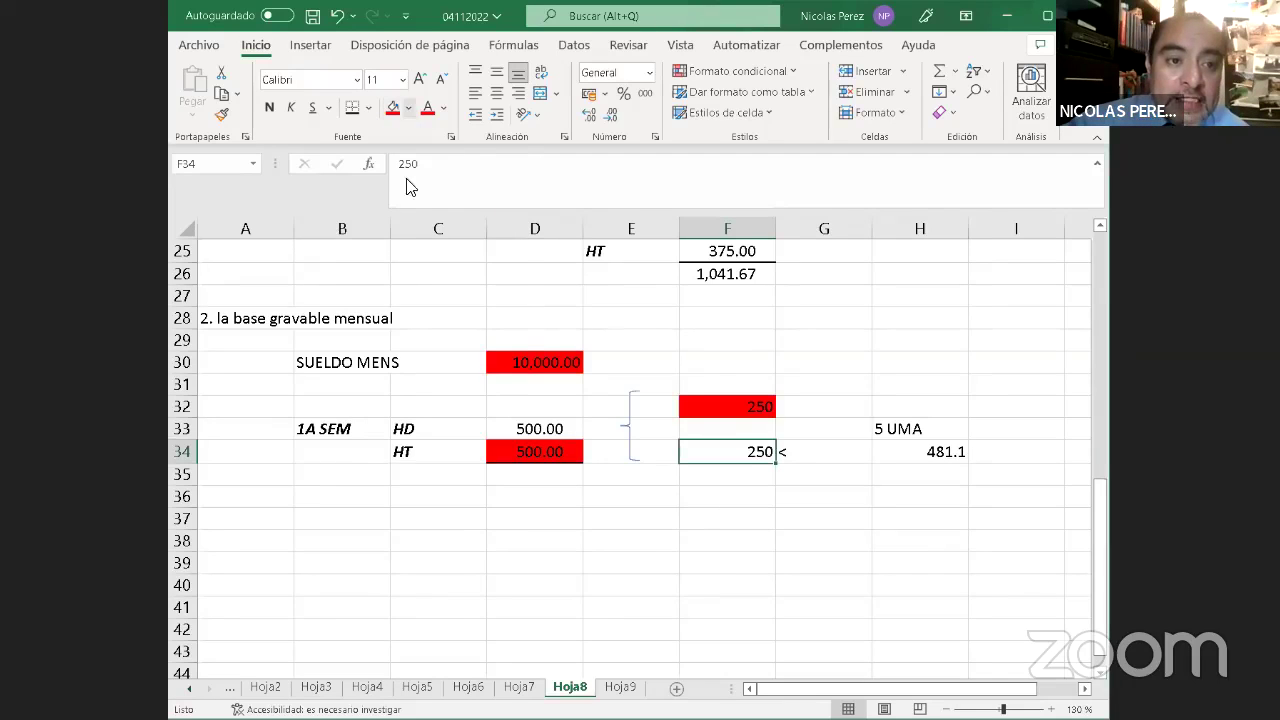
{"action": "left_click", "coordinate": [407, 112]}
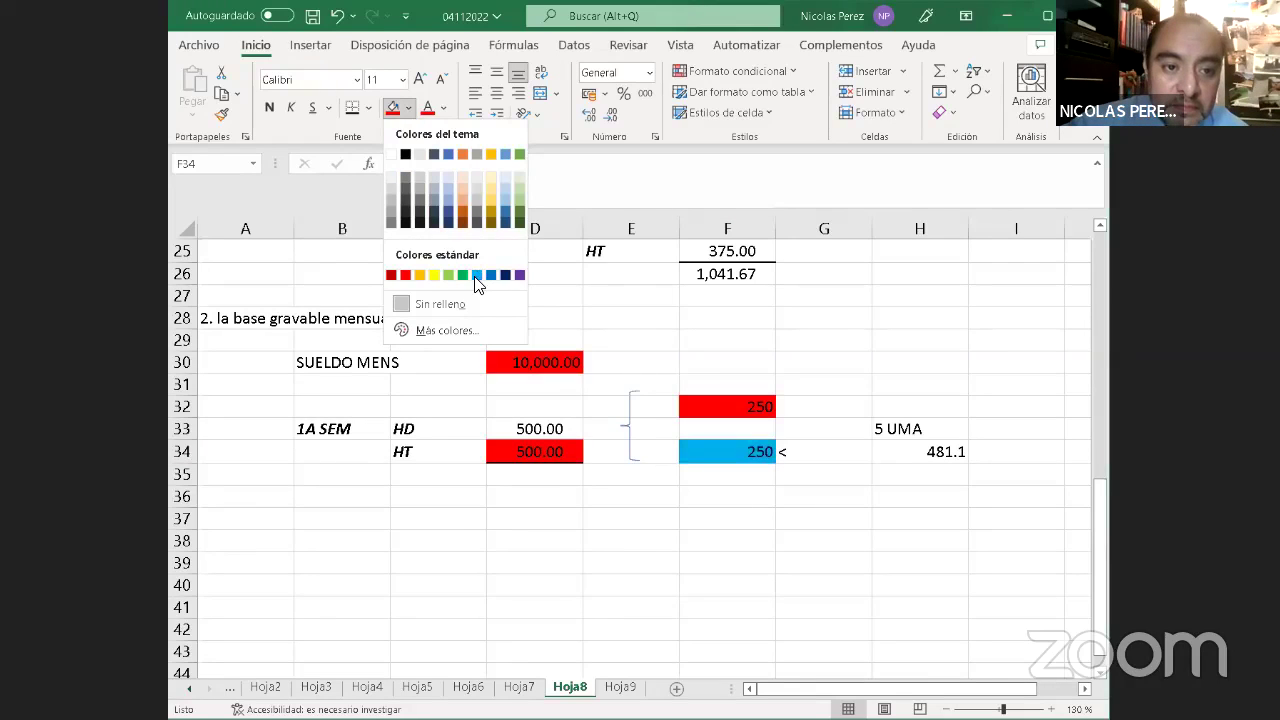
{"action": "left_click", "coordinate": [477, 275]}
{"action": "left_click", "coordinate": [919, 562]}
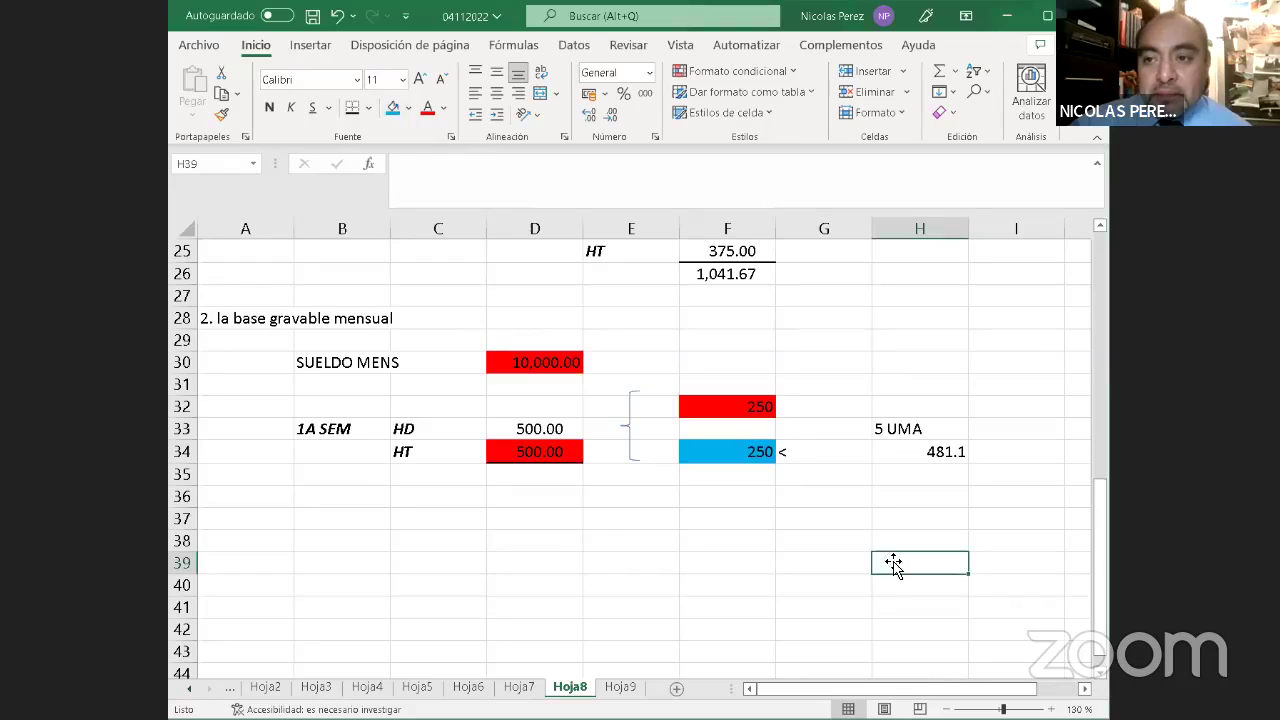
Copy the second week's labels and HD and HT amounts from D24:F25 and paste them as values starting at B37
{"action": "scroll", "coordinate": [351, 291], "scroll_direction": "up", "scroll_amount": 2}
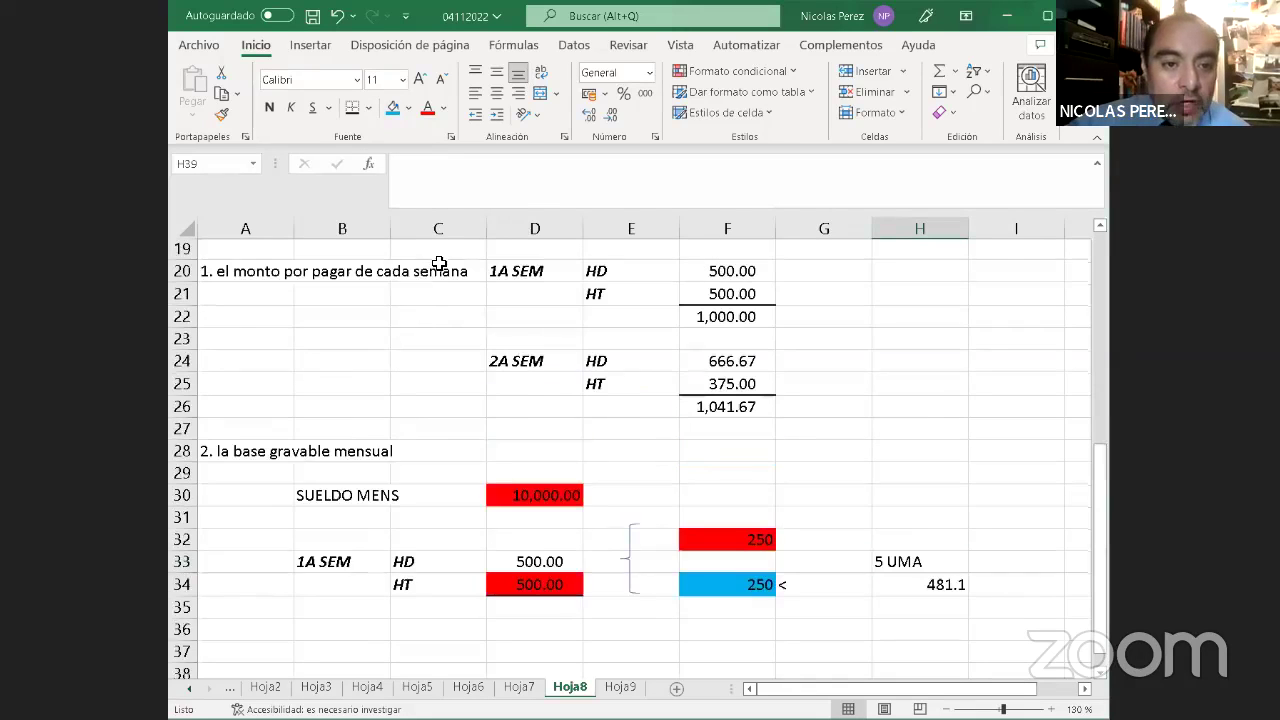
{"action": "left_click_drag", "start_coordinate": [527, 360], "coordinate": [683, 375]}
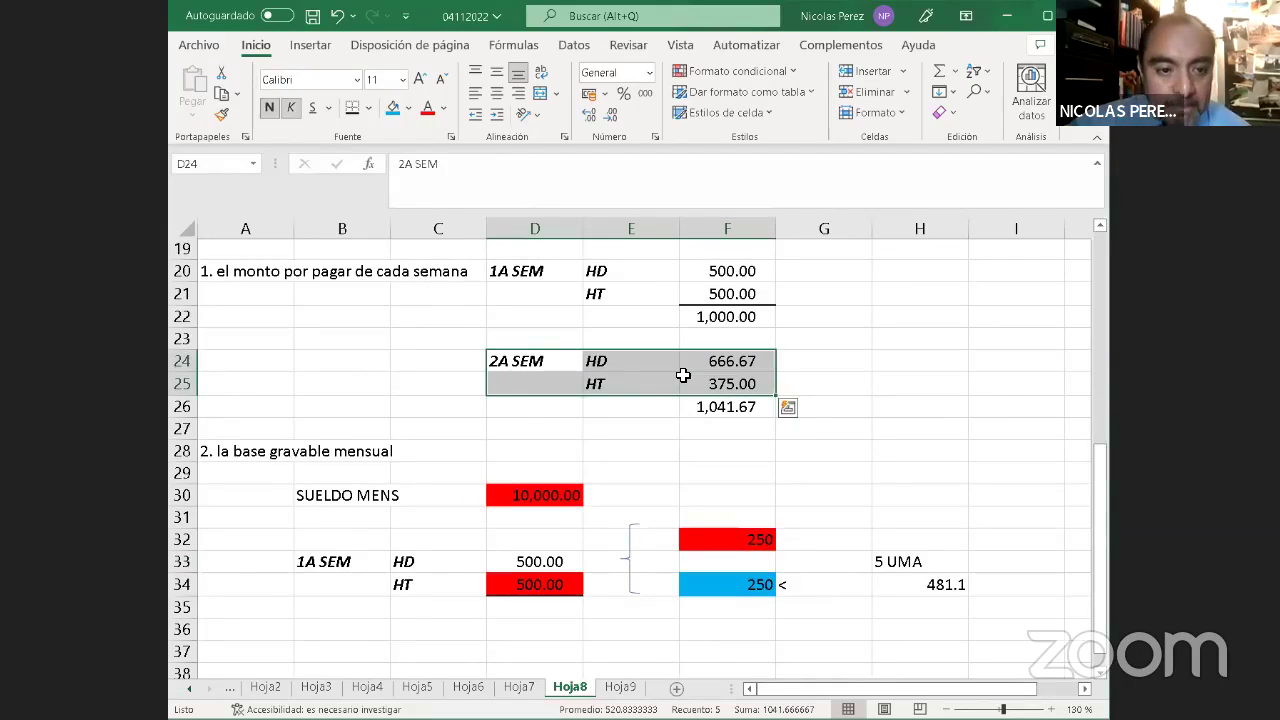
{"action": "key", "text": "ctrl+c"}
{"action": "scroll", "coordinate": [470, 540], "scroll_direction": "down", "scroll_amount": 2}
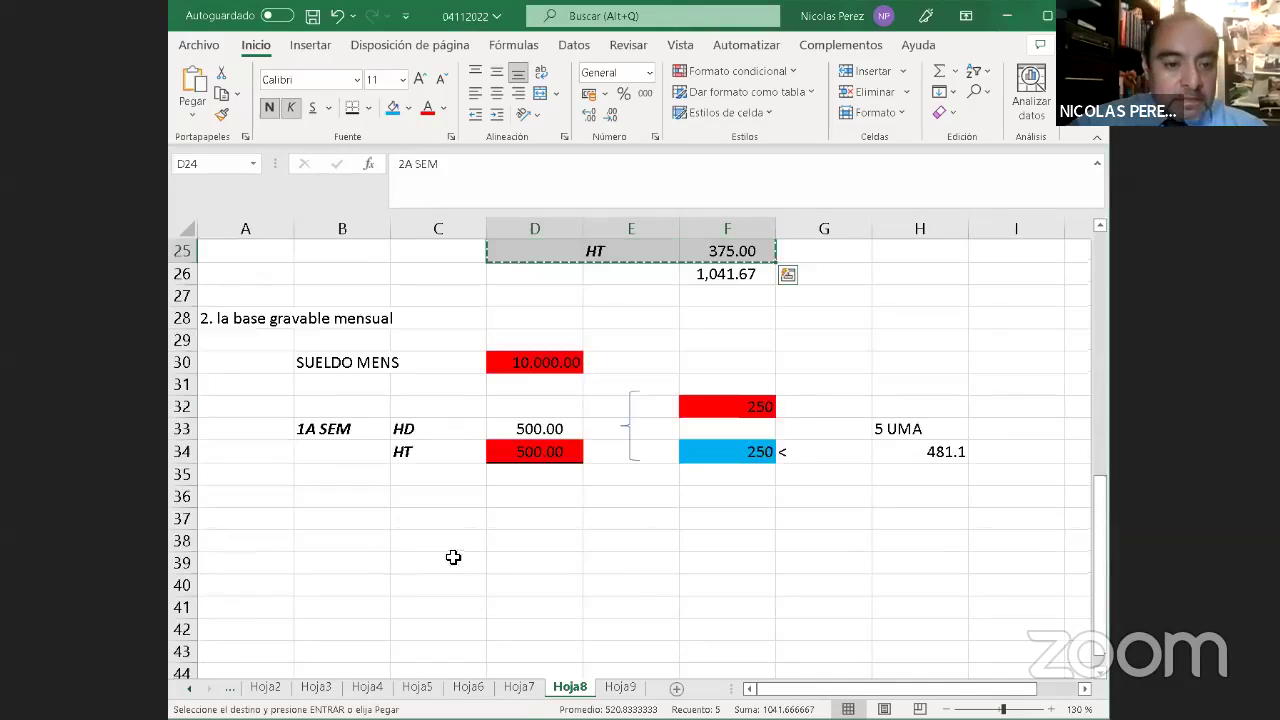
{"action": "left_click", "coordinate": [352, 519]}
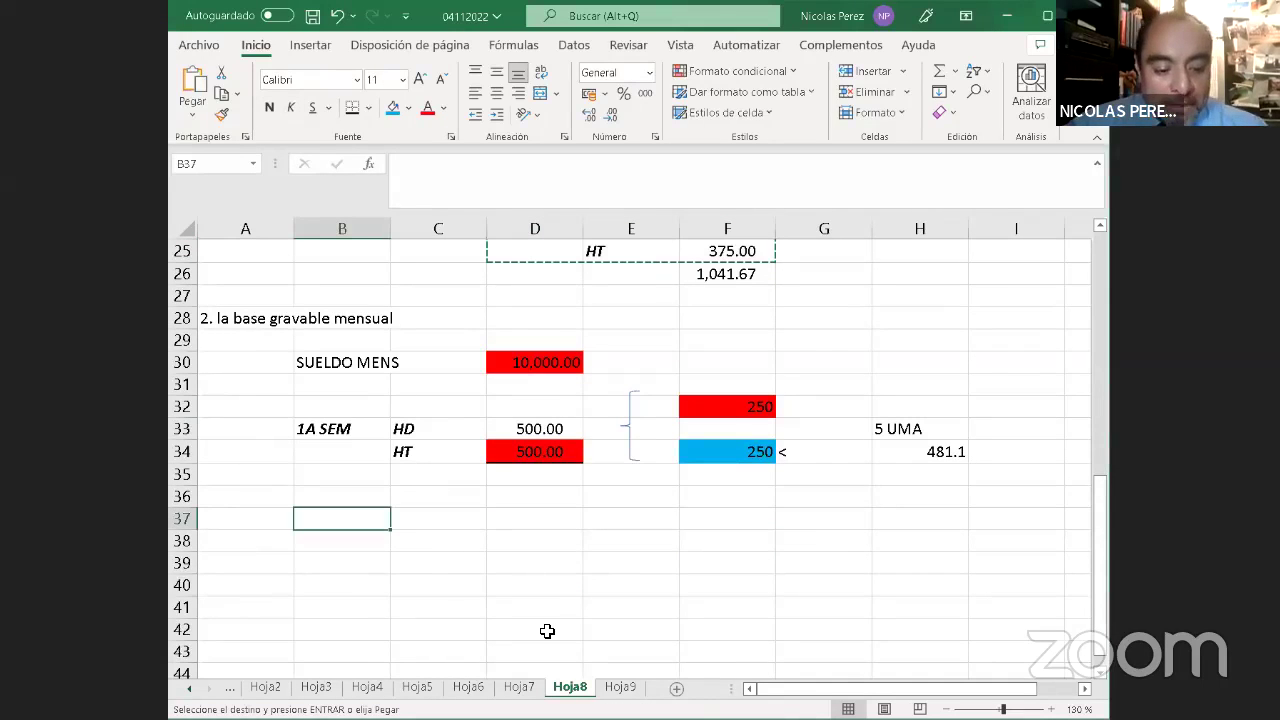
{"action": "key", "text": "ctrl+v"}
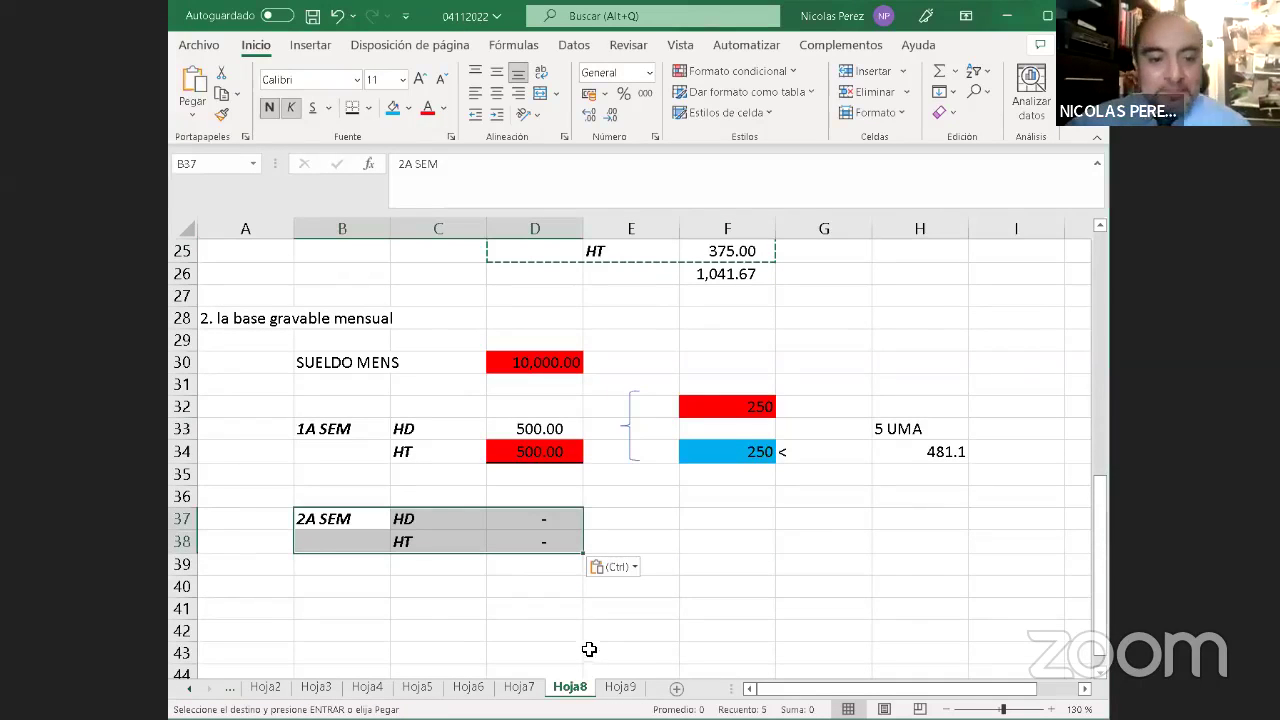
{"action": "left_click", "coordinate": [197, 114]}
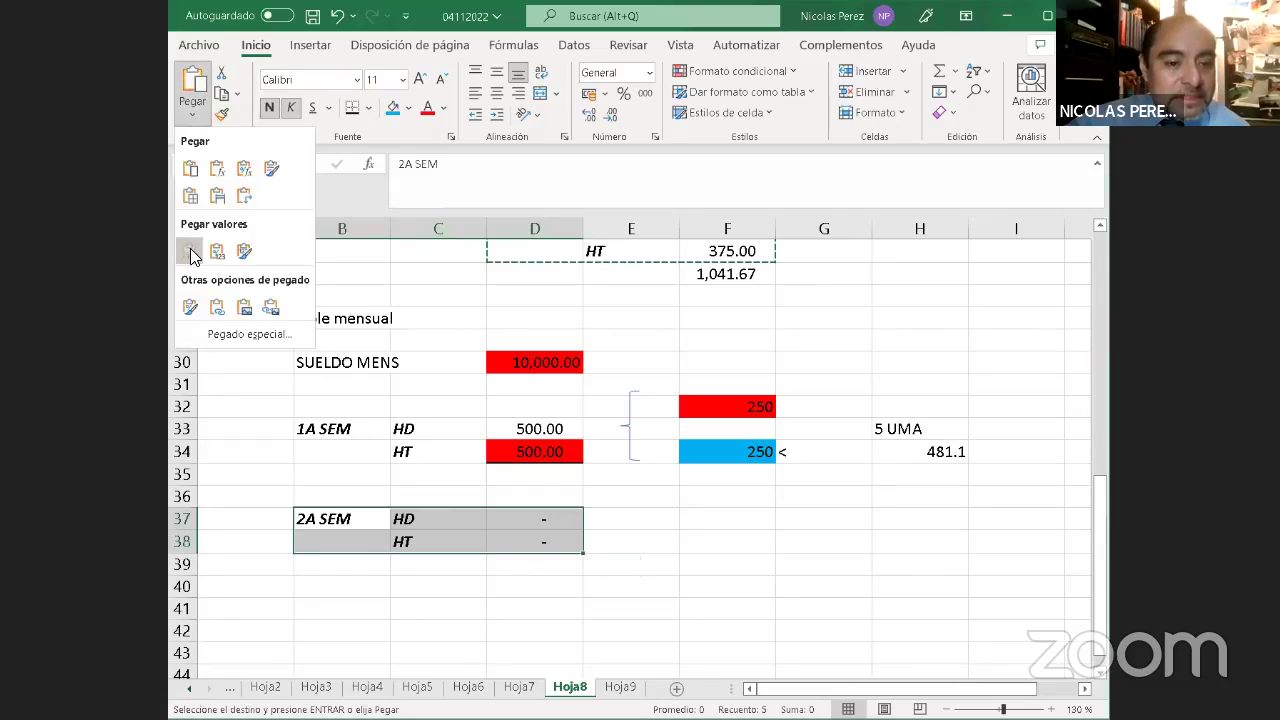
{"action": "left_click", "coordinate": [190, 251]}
{"action": "left_click", "coordinate": [620, 516]}
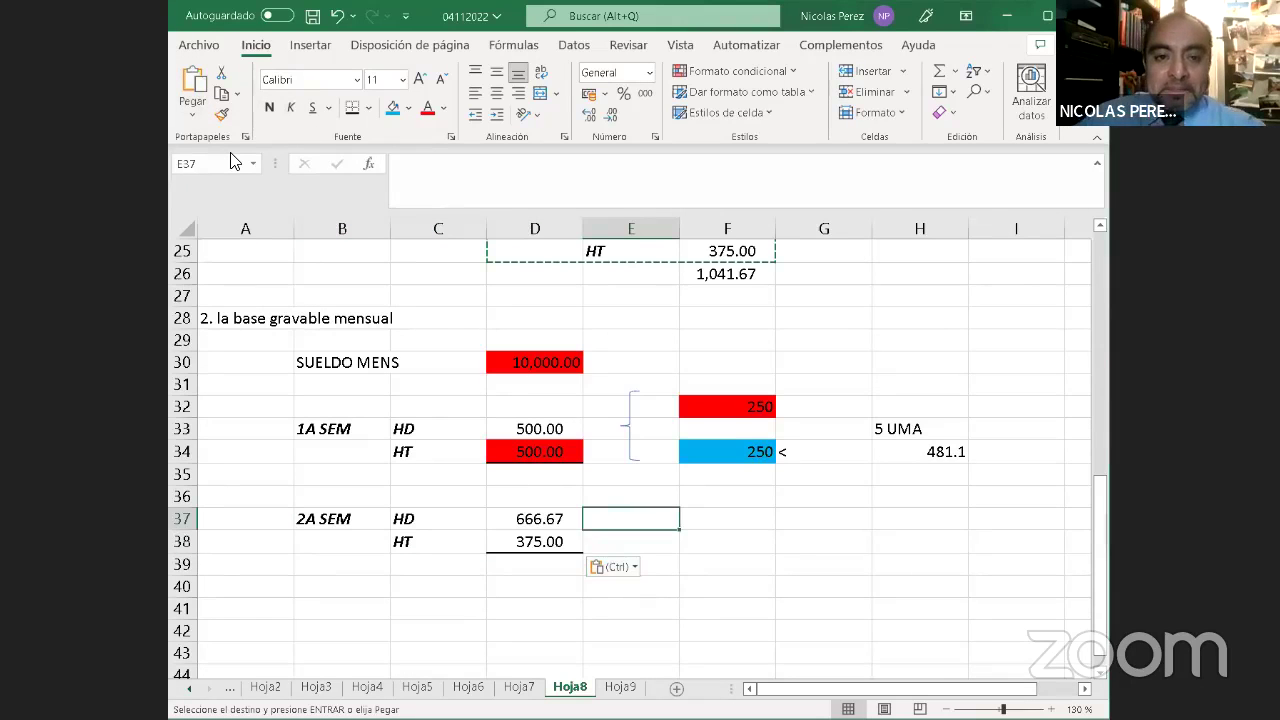
Fill the second week's HT amount in D38 with red
{"action": "key", "text": "Left"}
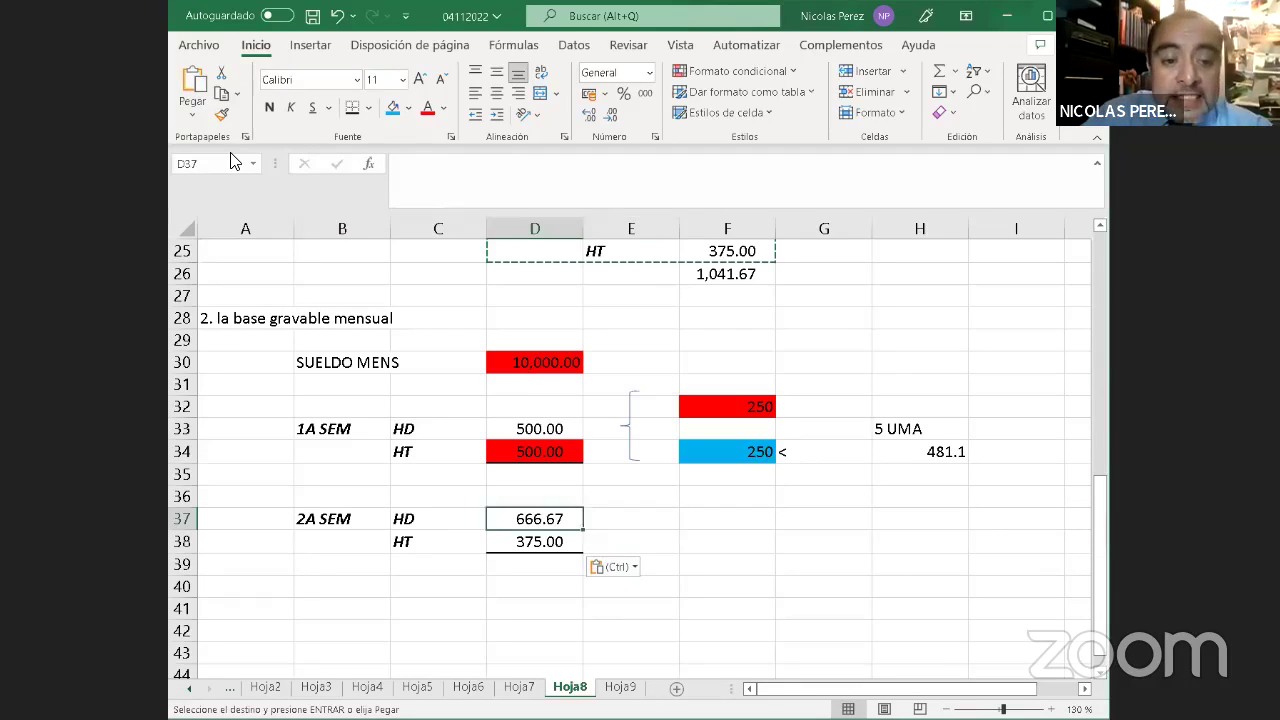
{"action": "key", "text": "Down"}
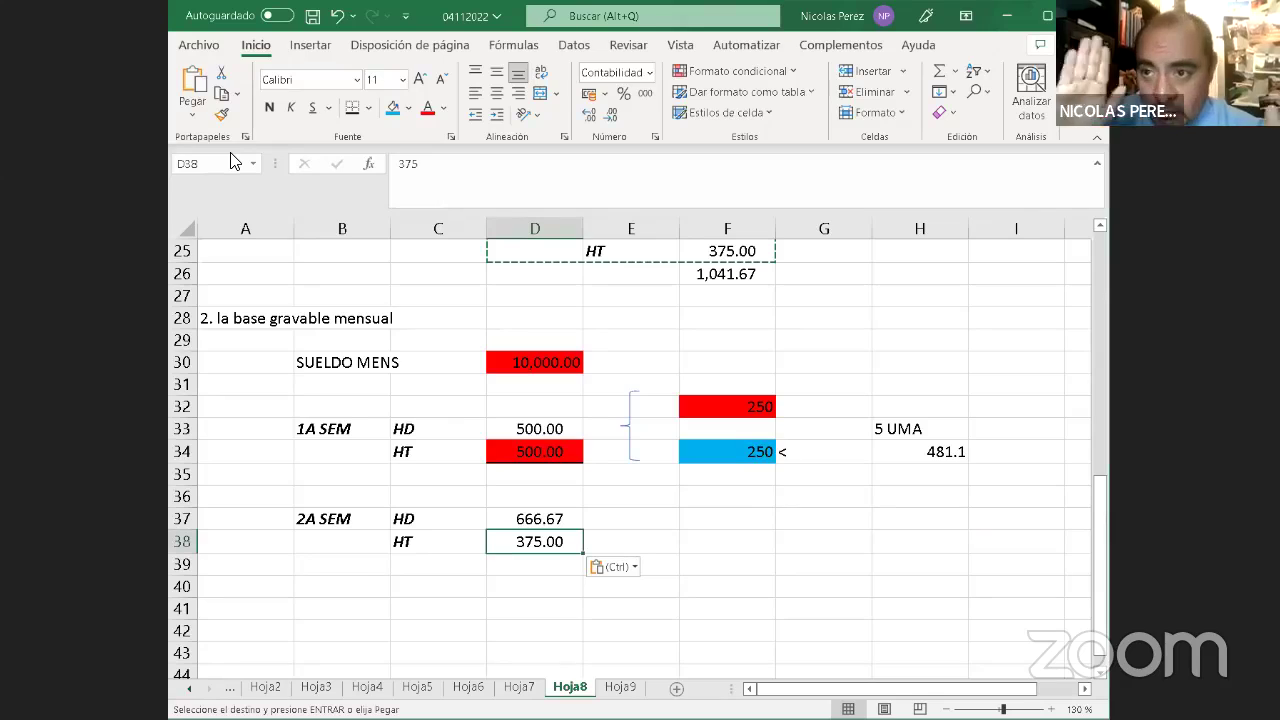
{"action": "left_click", "coordinate": [408, 107]}
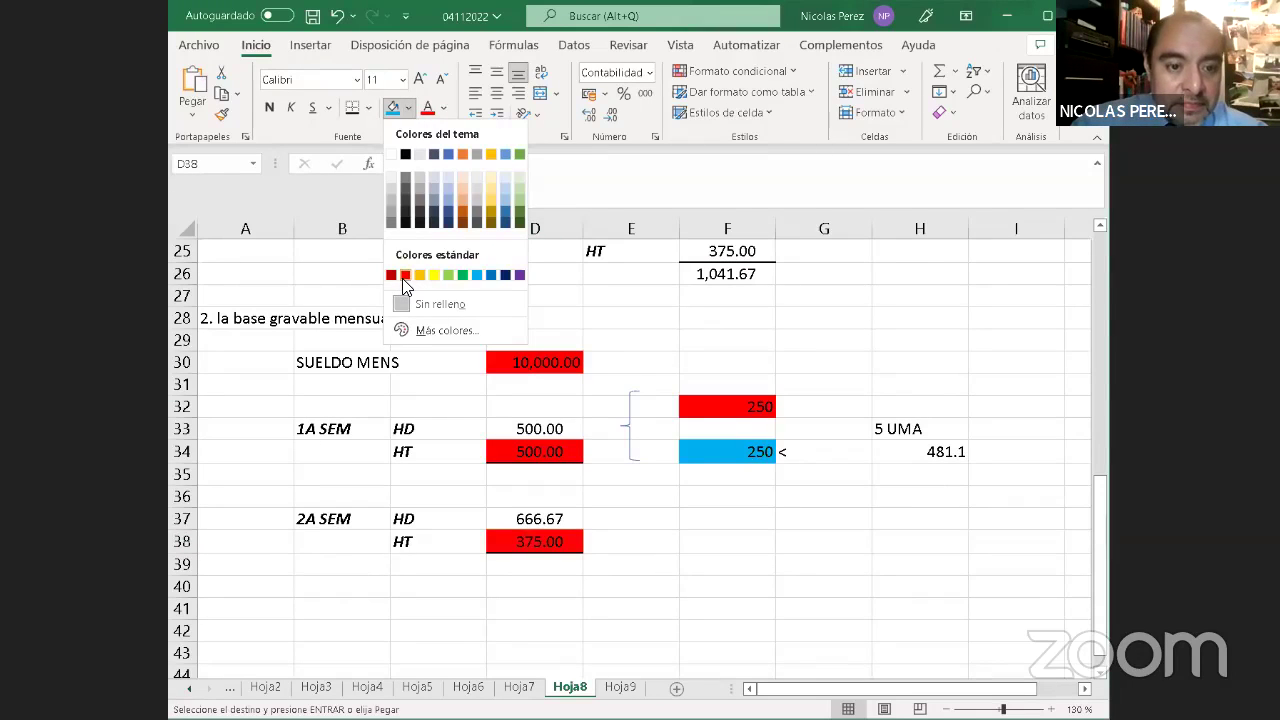
{"action": "left_click", "coordinate": [405, 276]}
Duplicate the first week's brace and place the copy in column E beside the second week's HD and HT amounts
{"action": "left_click", "coordinate": [633, 421]}
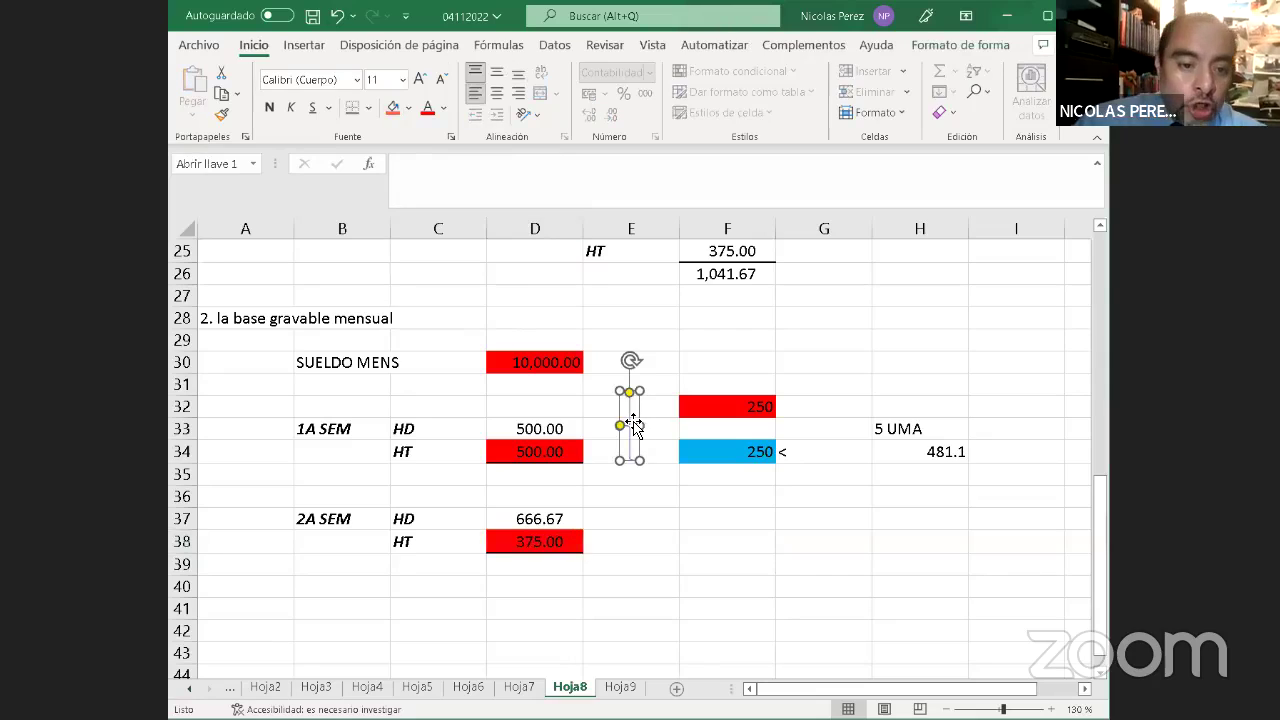
{"action": "key", "text": "ctrl+d"}
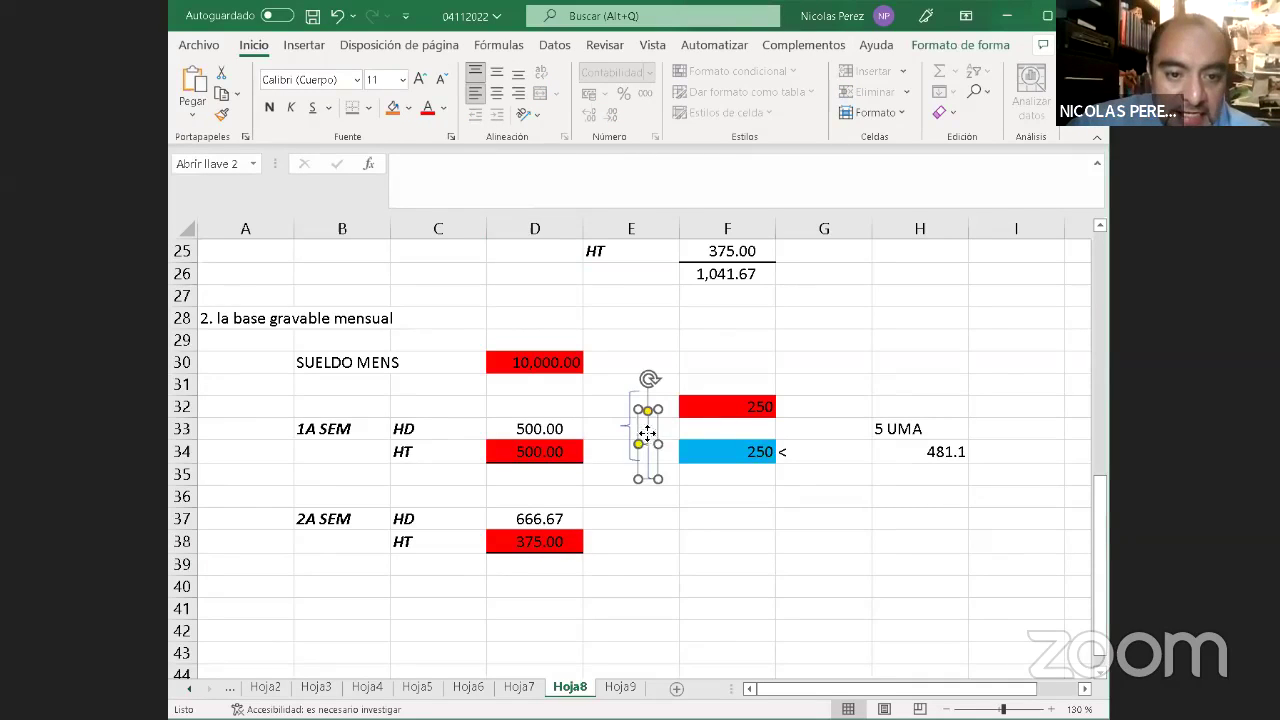
{"action": "left_click_drag", "start_coordinate": [653, 430], "coordinate": [623, 506]}
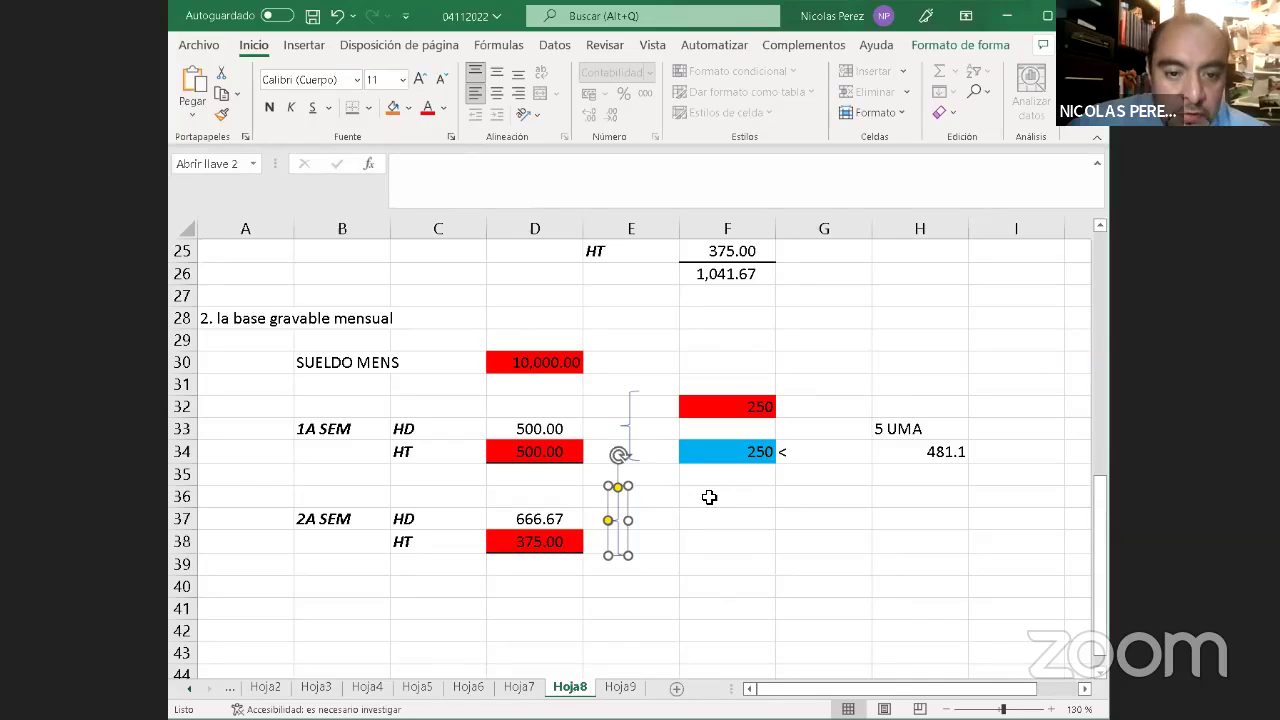
Calculate half of the second week's HD amount in F36 with the formula =D37*.5
{"action": "left_click", "coordinate": [703, 497]}
{"action": "type", "text": "="}
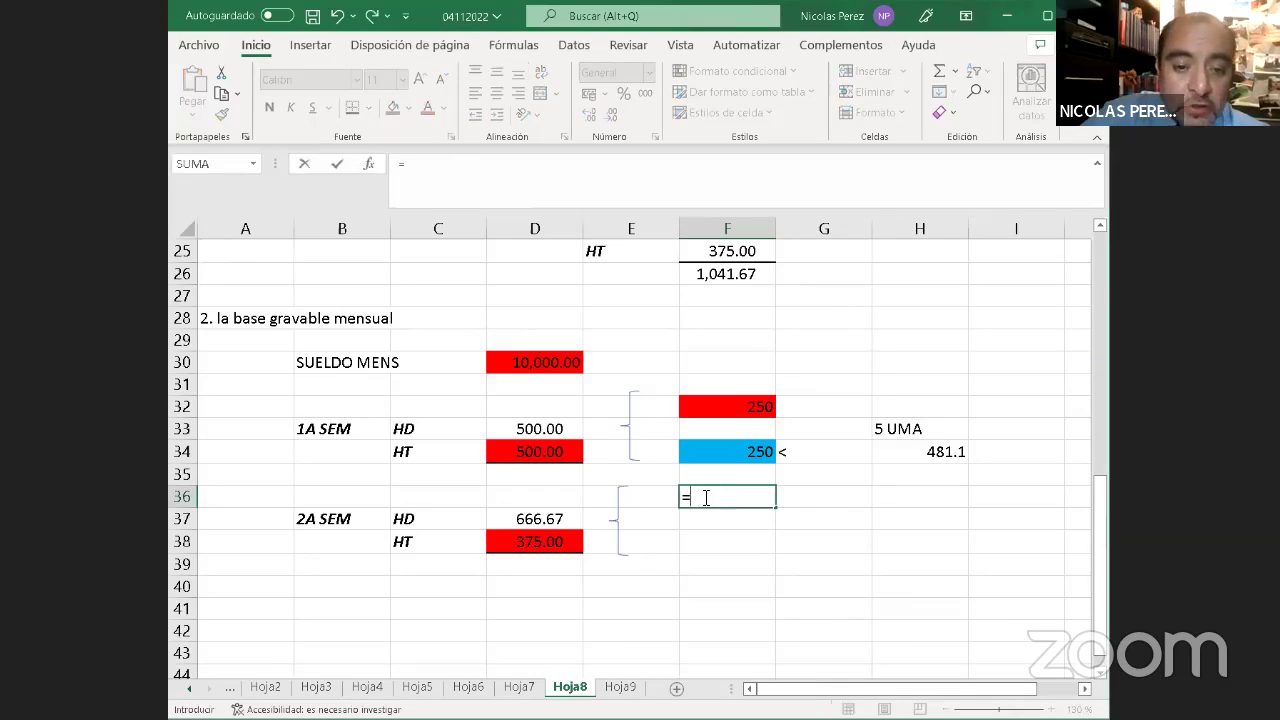
{"action": "key", "text": "Down"}
{"action": "key", "text": "Down"}
{"action": "key", "text": "Left"}
{"action": "key", "text": "Left"}
{"action": "key", "text": "Up"}
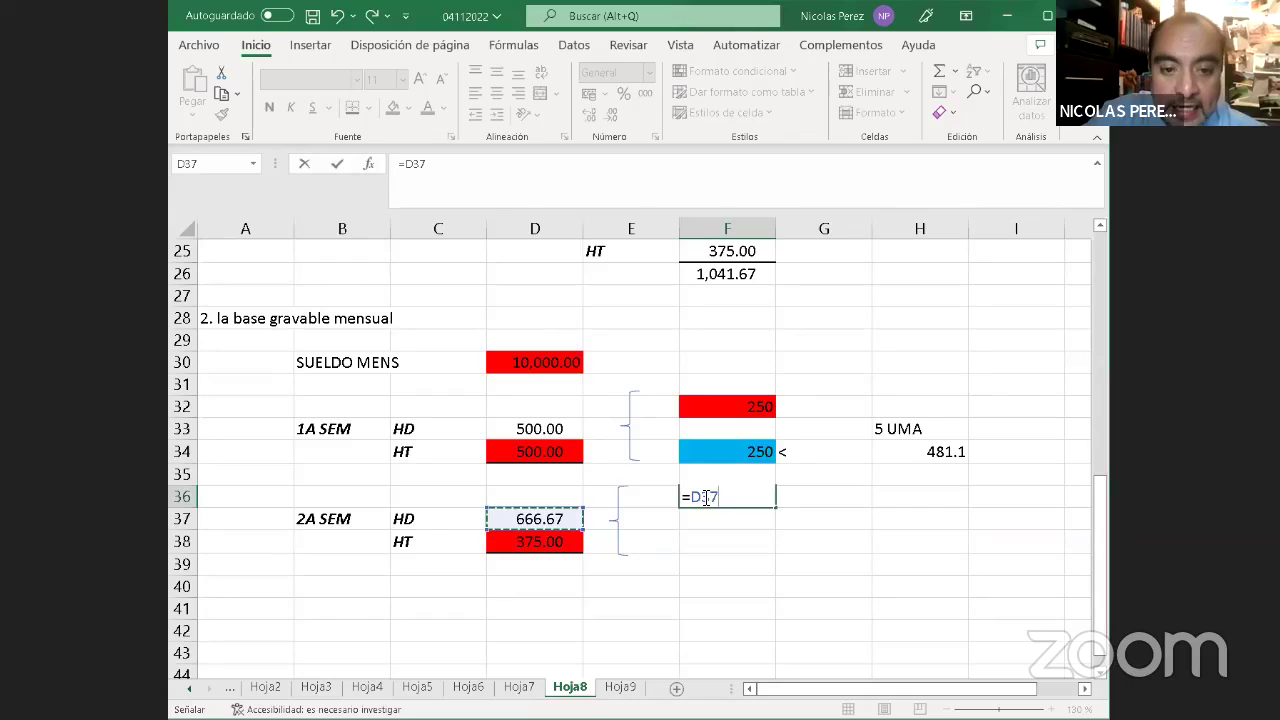
{"action": "type", "text": "*.5"}
{"action": "key", "text": "Return"}
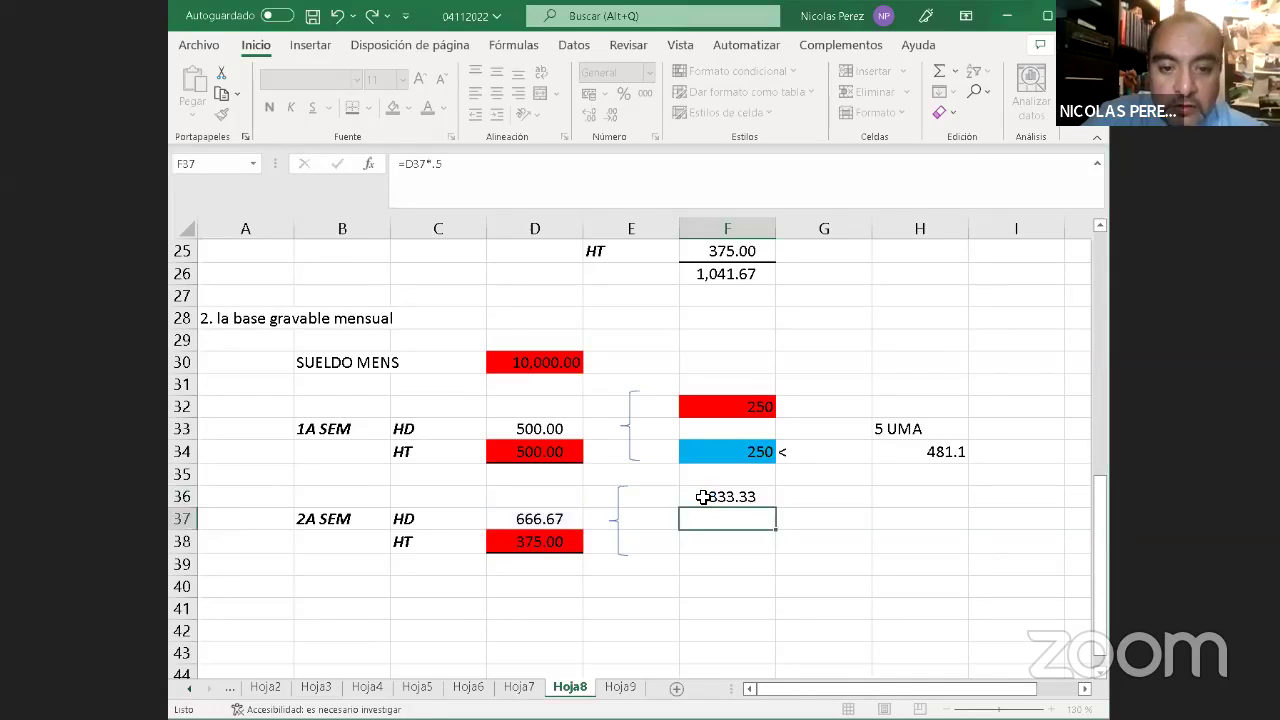
Enter the formula =F36 in F38 beside the lower end of the second brace
{"action": "key", "text": "Return"}
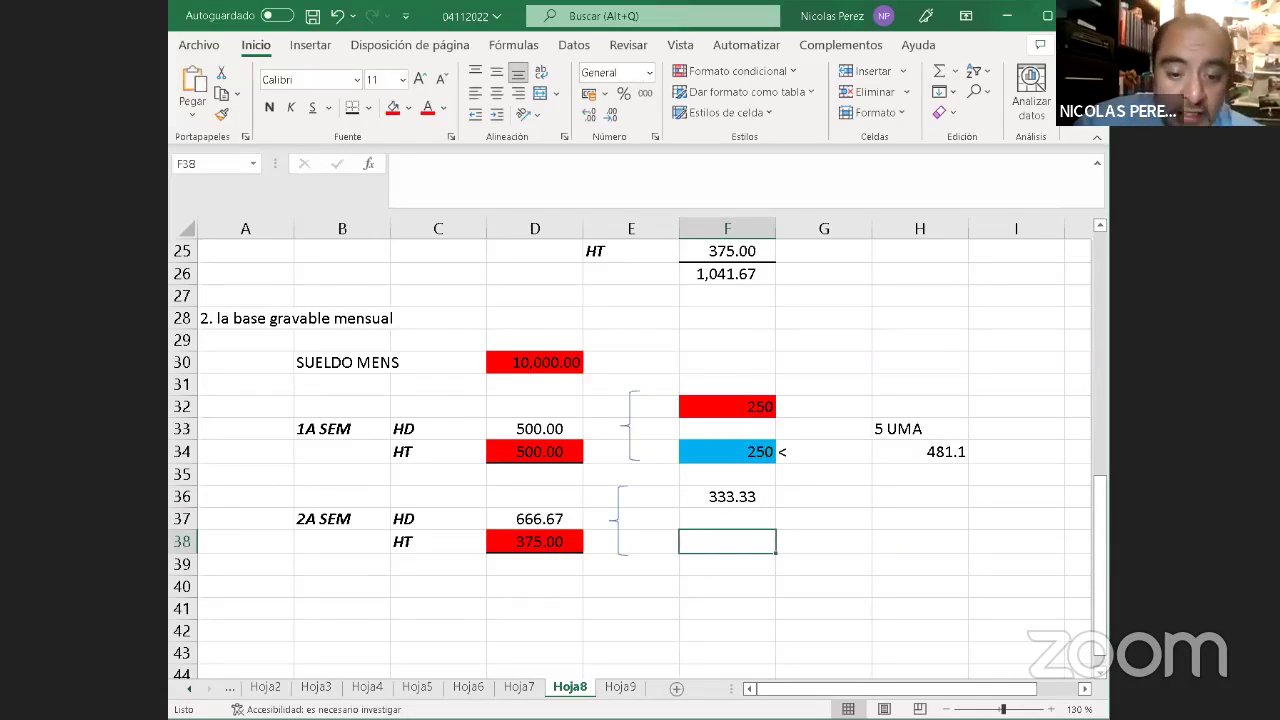
{"action": "type", "text": "="}
{"action": "key", "text": "Up"}
{"action": "key", "text": "Up"}
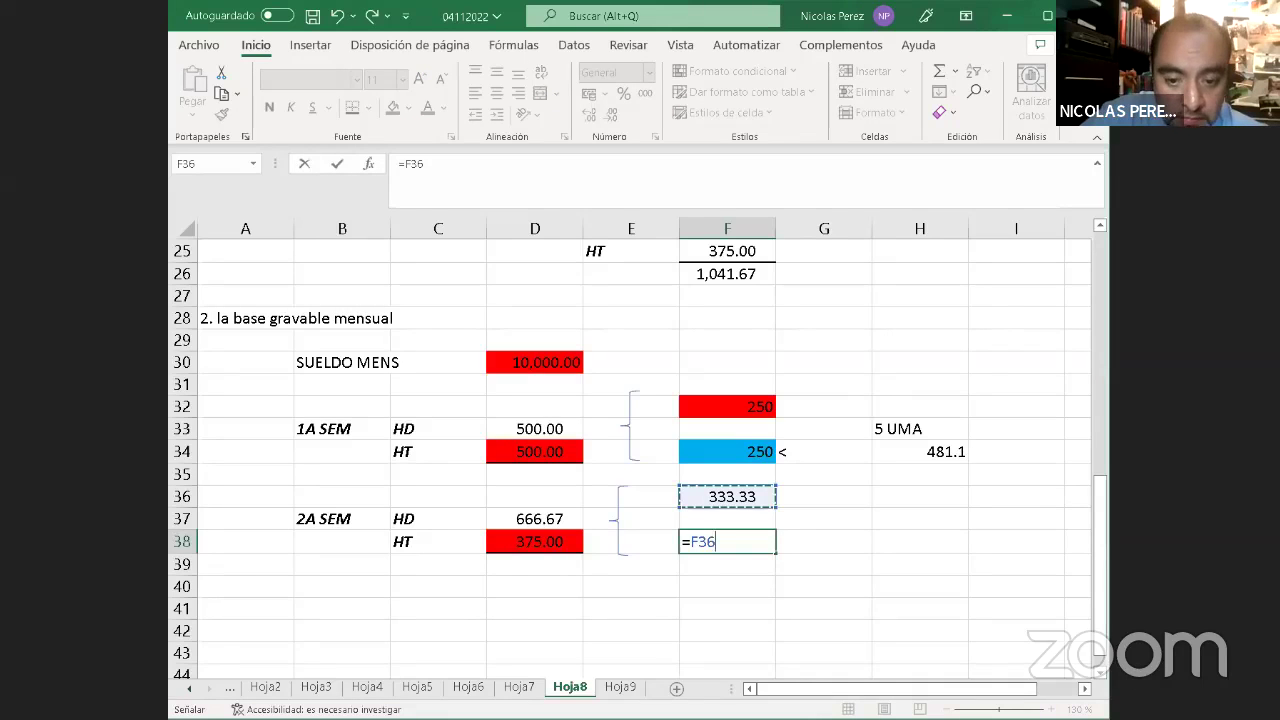
{"action": "key", "text": "Return"}
Copy the less-than sign from G34 to G38 beside the second week's lower half amount
{"action": "key", "text": "Up"}
{"action": "key", "text": "Up"}
{"action": "key", "text": "Up"}
{"action": "key", "text": "Up"}
{"action": "key", "text": "Up"}
{"action": "key", "text": "Right"}
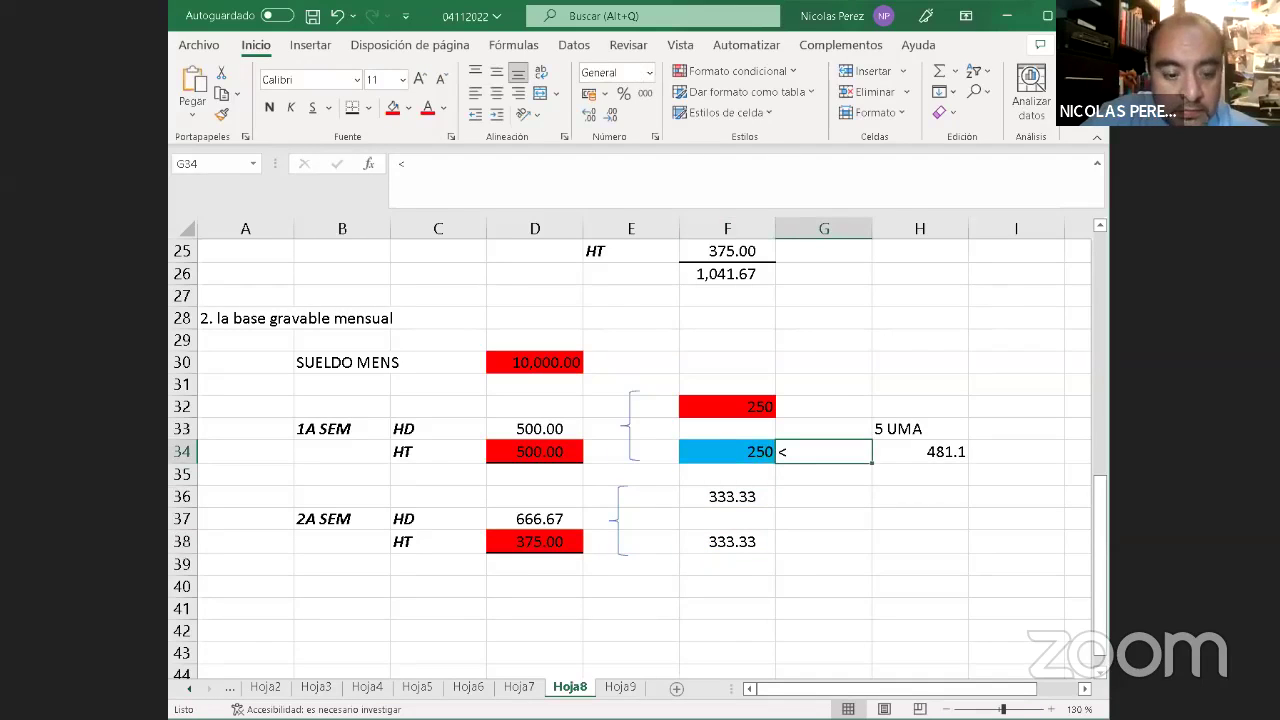
{"action": "key", "text": "ctrl+c"}
{"action": "key", "text": "Down"}
{"action": "key", "text": "Down"}
{"action": "key", "text": "Down"}
{"action": "key", "text": "Down"}
{"action": "key", "text": "Return"}
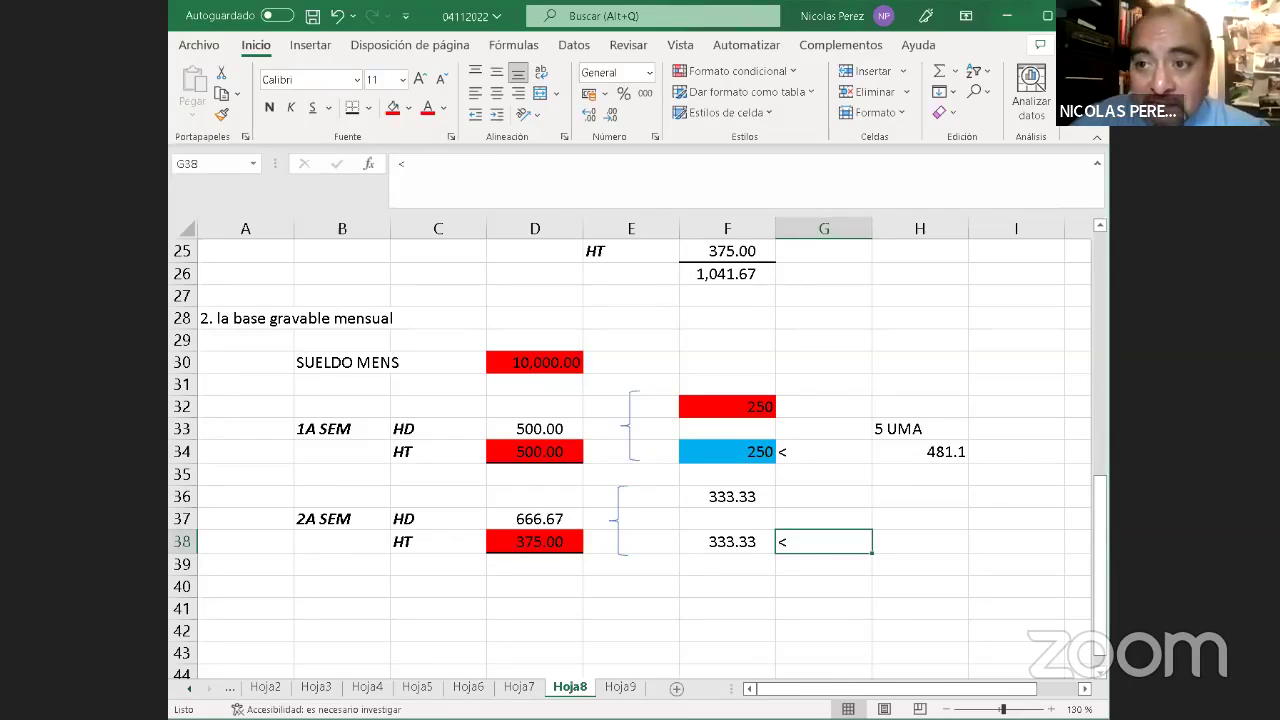
{"action": "key", "text": "Up"}
{"action": "key", "text": "Up"}
{"action": "key", "text": "Up"}
{"action": "key", "text": "Up"}
{"action": "key", "text": "Up"}
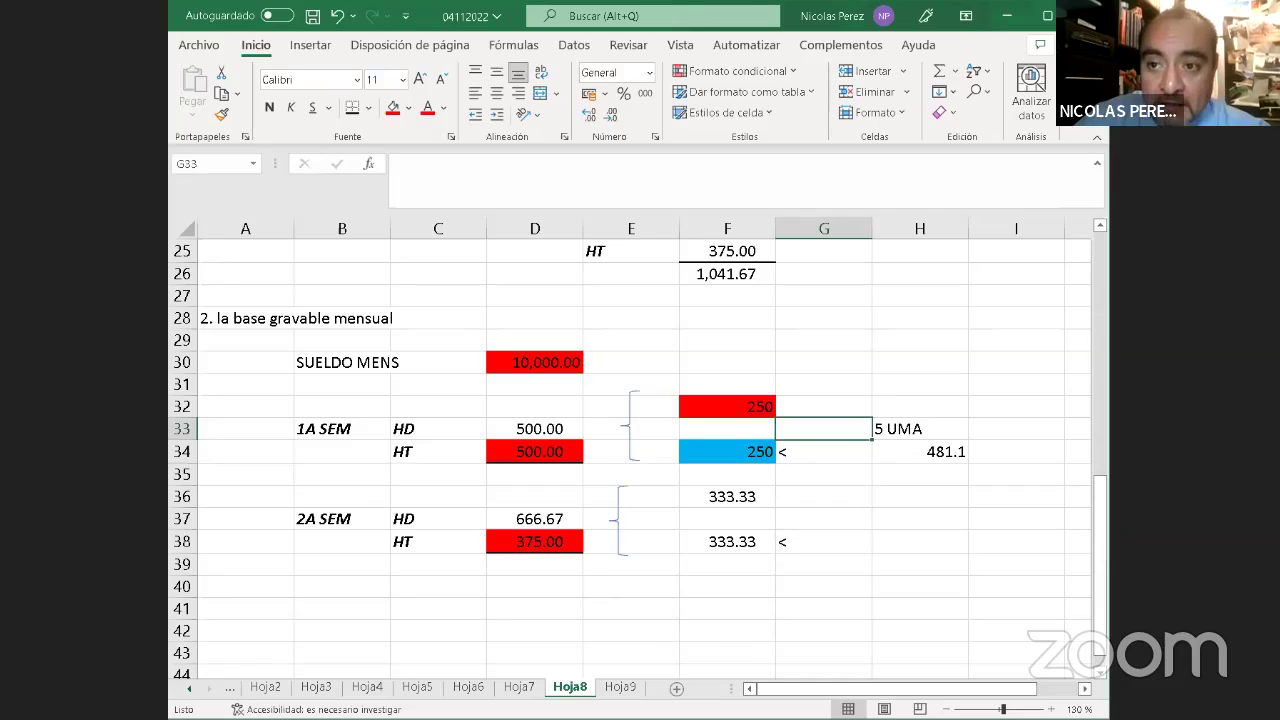
{"action": "key", "text": "Right"}
{"action": "key", "text": "shift+Down"}
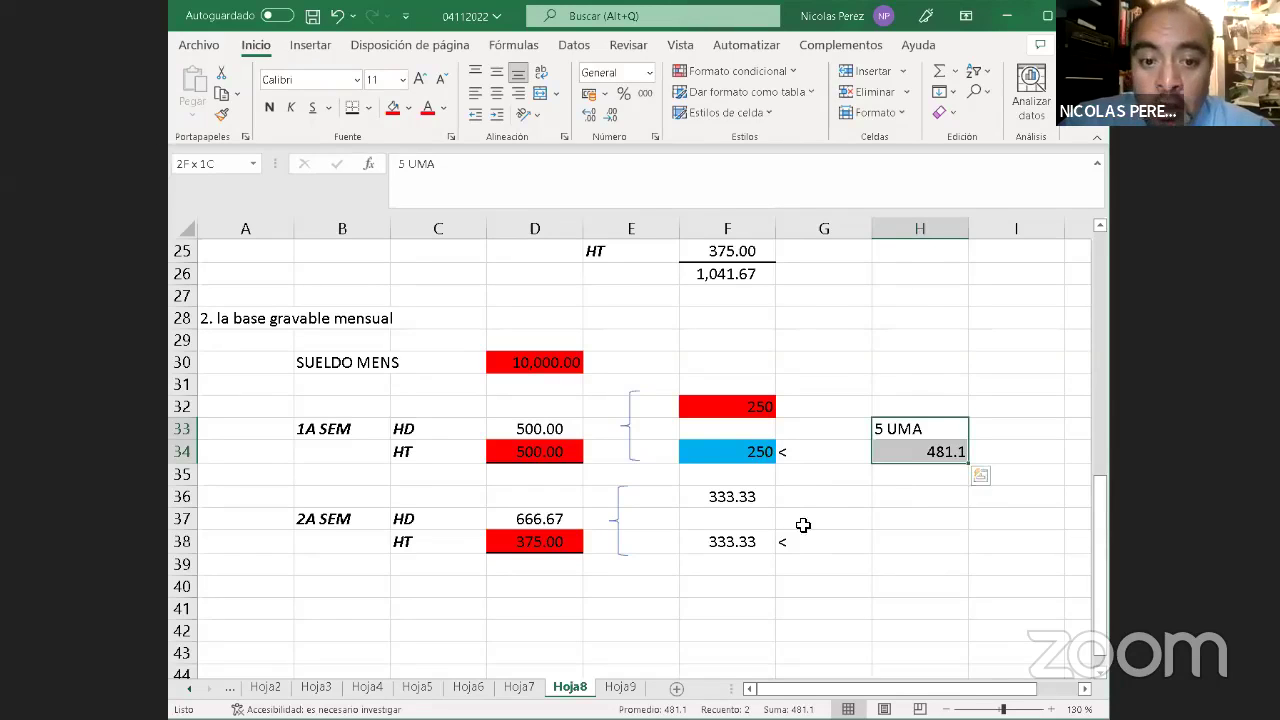
Select the blue half amount in F34 together with the second week's lower half amount in F38 to compare them
{"action": "left_click", "coordinate": [733, 456]}
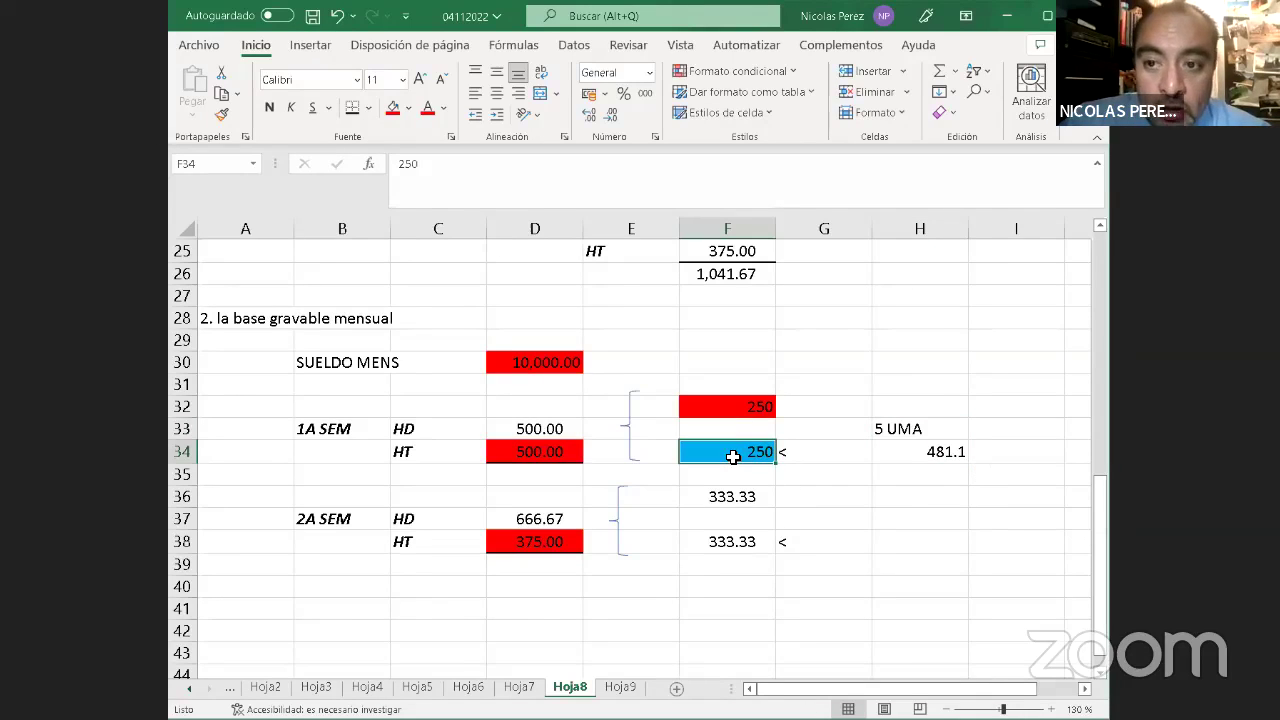
{"action": "left_click", "coordinate": [733, 542], "text": "ctrl"}
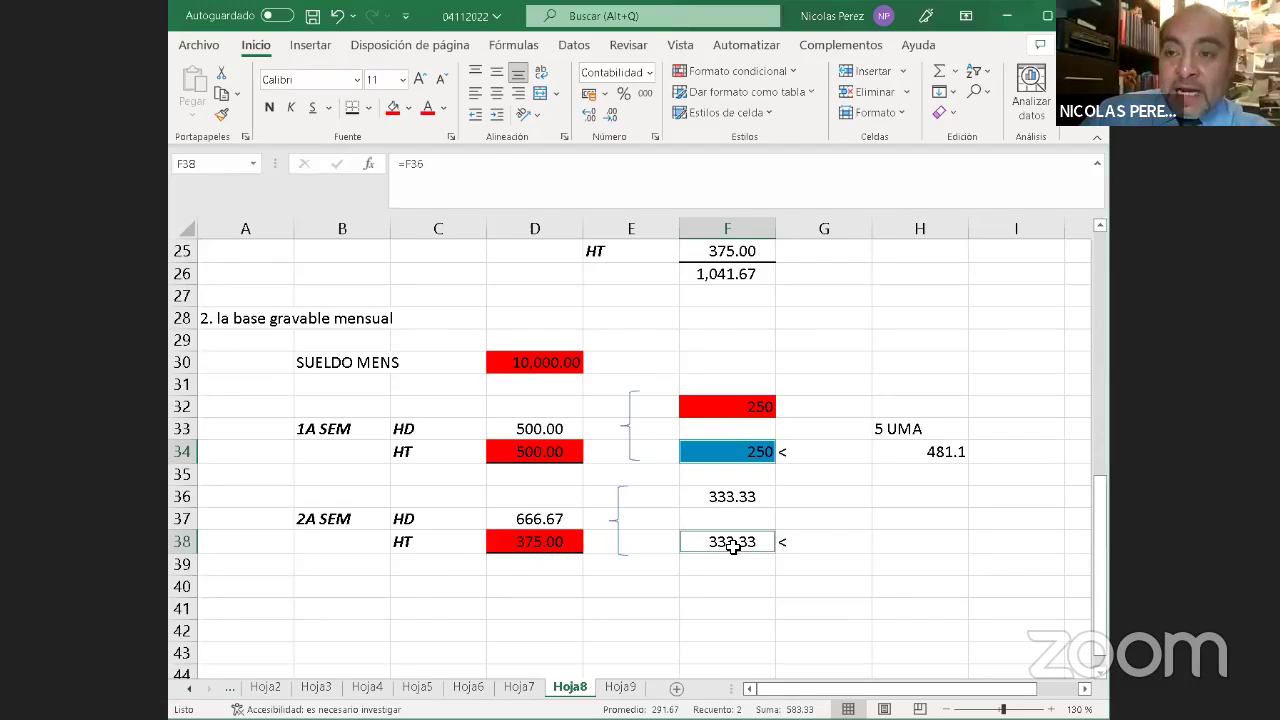
{"action": "left_click", "coordinate": [712, 452]}
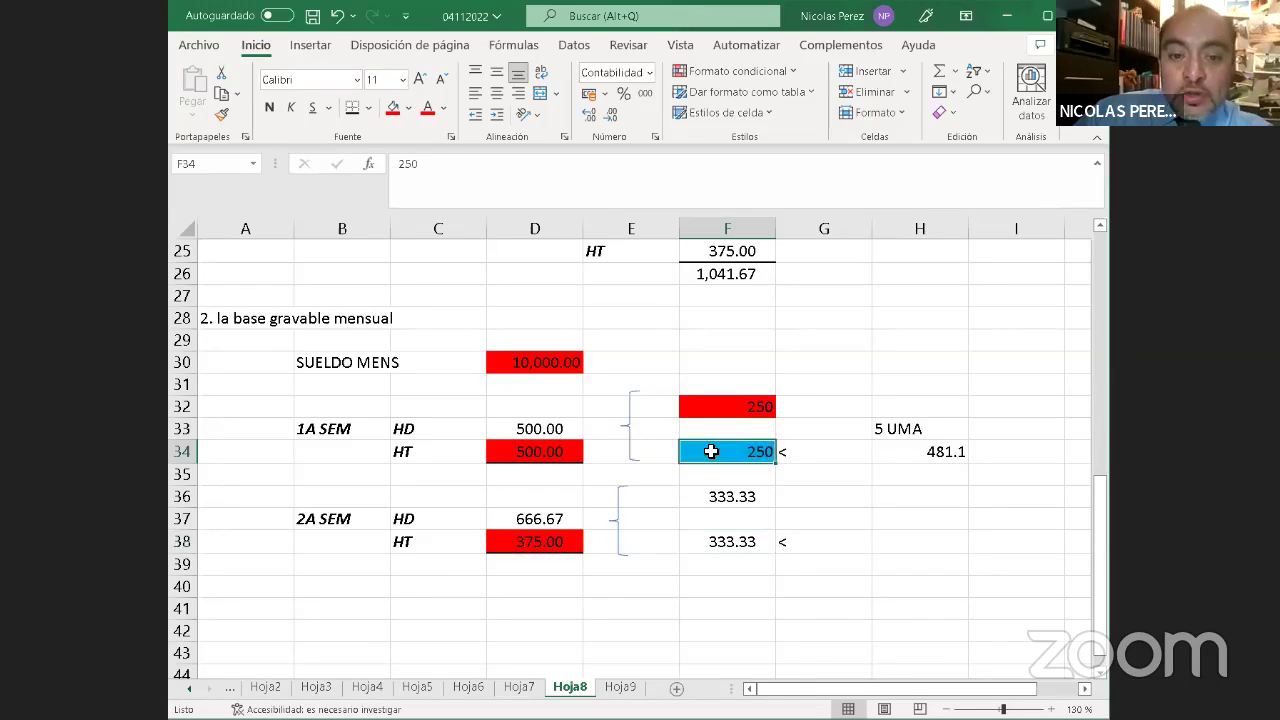
{"action": "left_click", "coordinate": [731, 541], "text": "ctrl"}
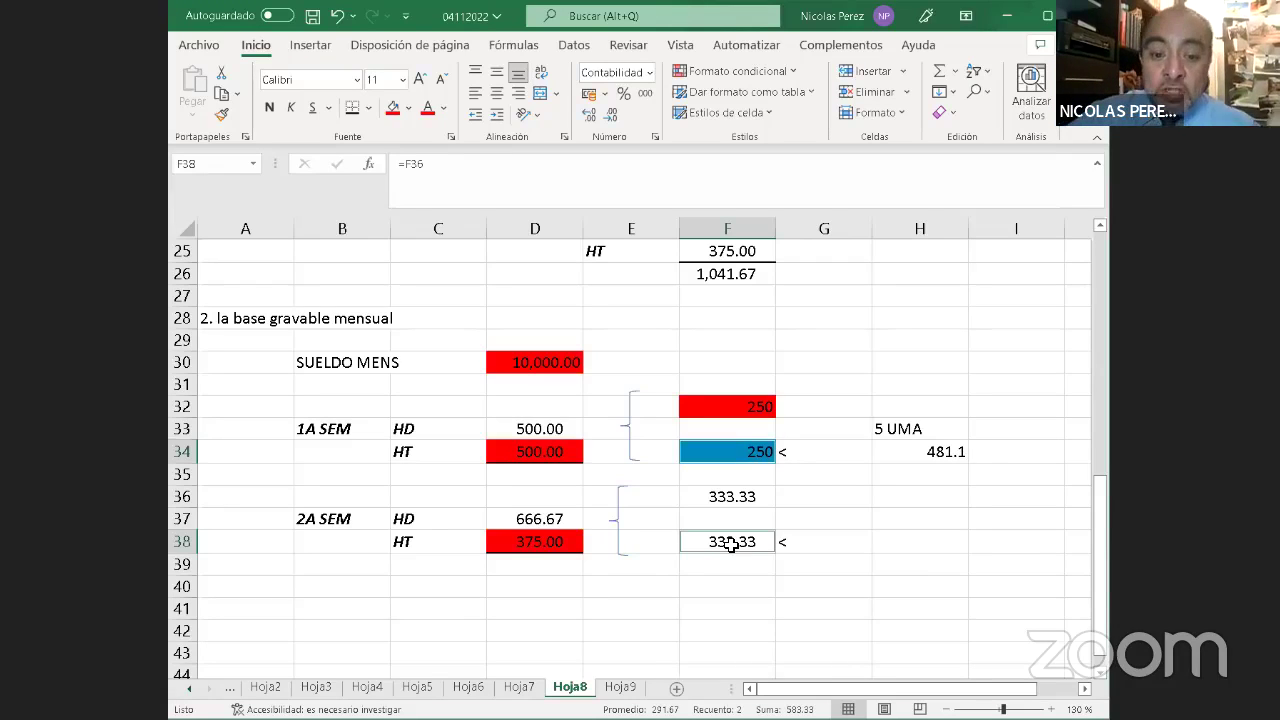
Copy the 5 UMA label and its 481.1 value from H33:H34 to H37:H38 for the second week
{"action": "key", "text": "Page_Down"}
{"action": "key", "text": "Page_Up"}
{"action": "key", "text": "Up"}
{"action": "key", "text": "Up"}
{"action": "key", "text": "Up"}
{"action": "key", "text": "Up"}
{"action": "key", "text": "Up"}
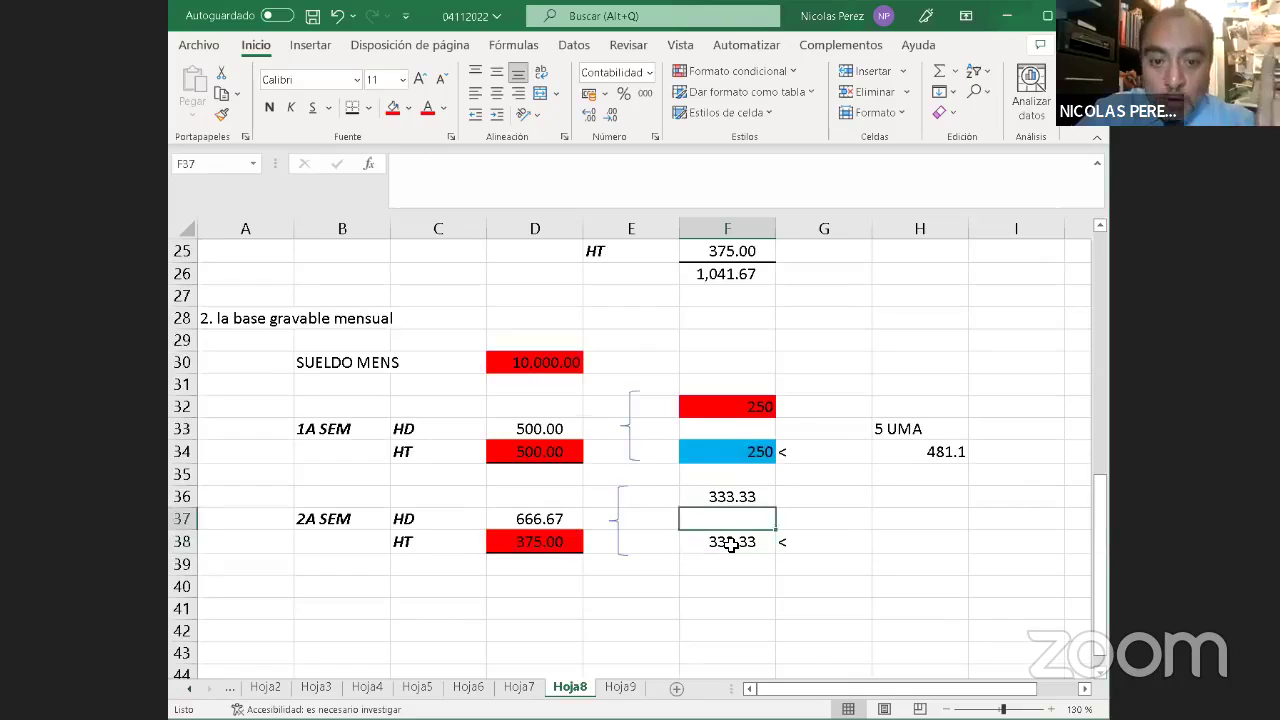
{"action": "key", "text": "Right"}
{"action": "key", "text": "Right"}
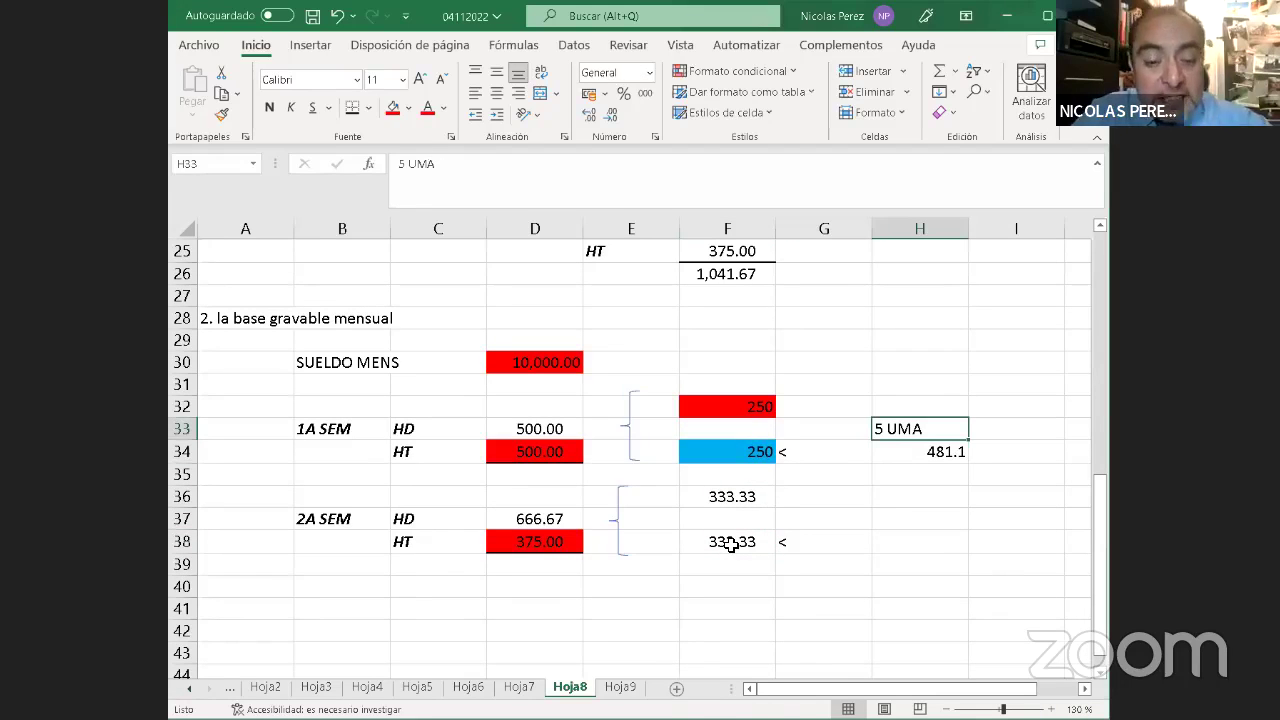
{"action": "key", "text": "shift+Down"}
{"action": "key", "text": "ctrl+c"}
{"action": "key", "text": "Down"}
{"action": "key", "text": "Down"}
{"action": "key", "text": "Down"}
{"action": "key", "text": "Down"}
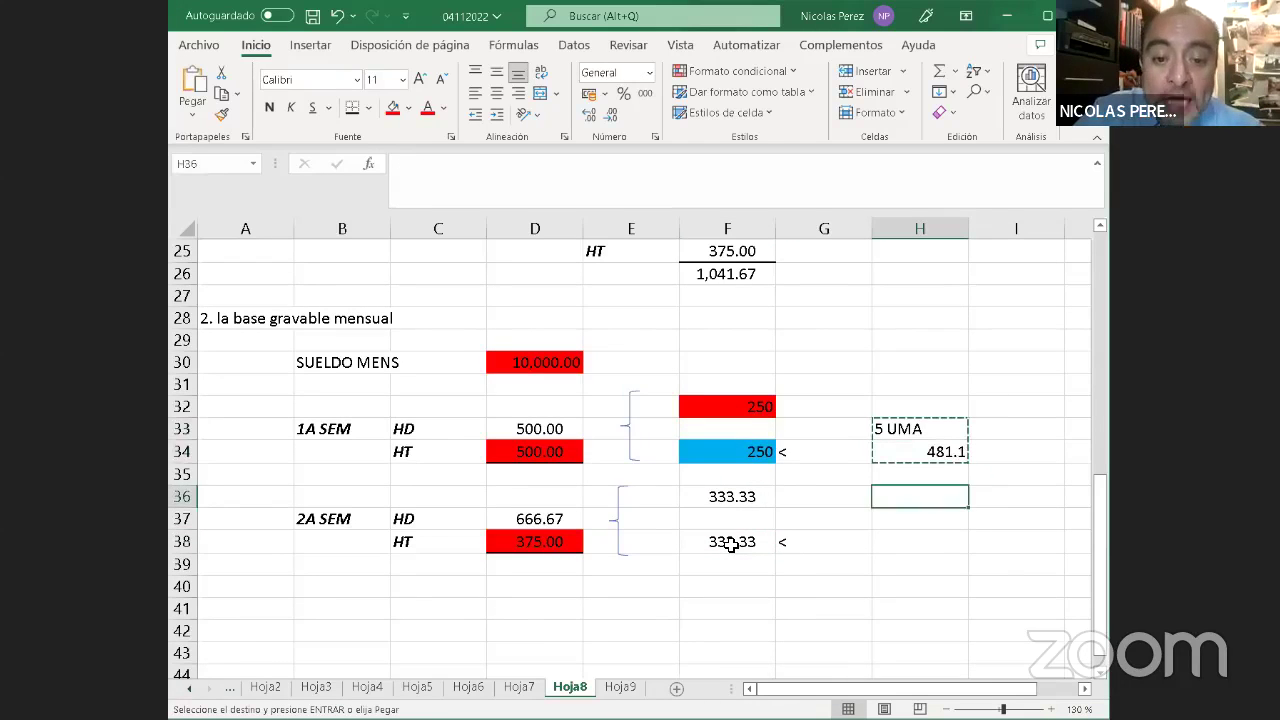
{"action": "key", "text": "Return"}
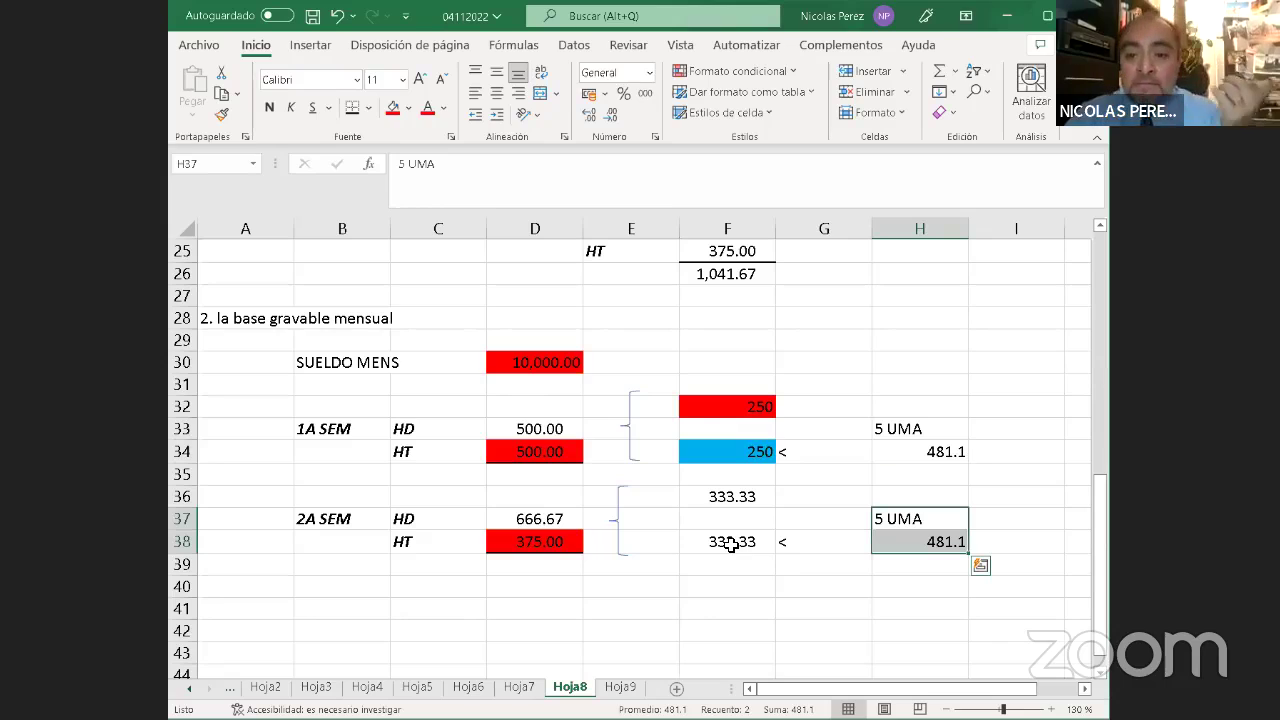
Fill the second week's lower half amount in F38 with light blue and its upper half amount in F36 with red
{"action": "left_click", "coordinate": [731, 543]}
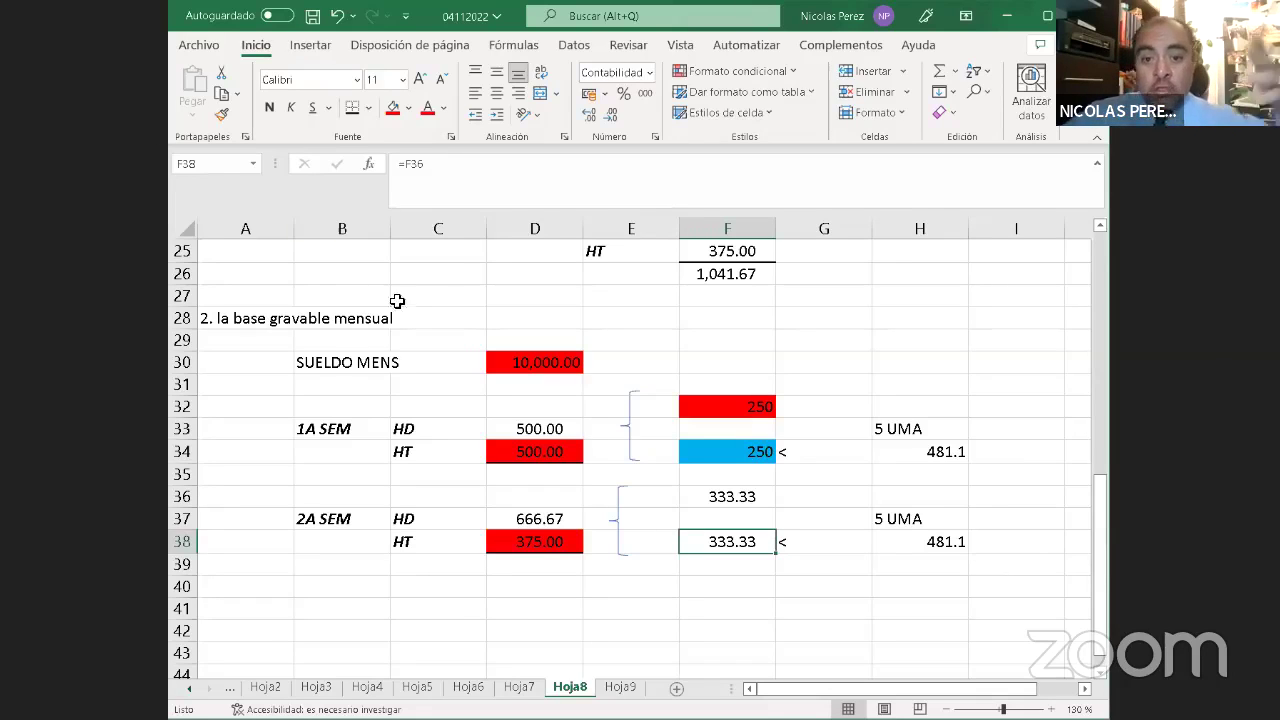
{"action": "left_click", "coordinate": [408, 107]}
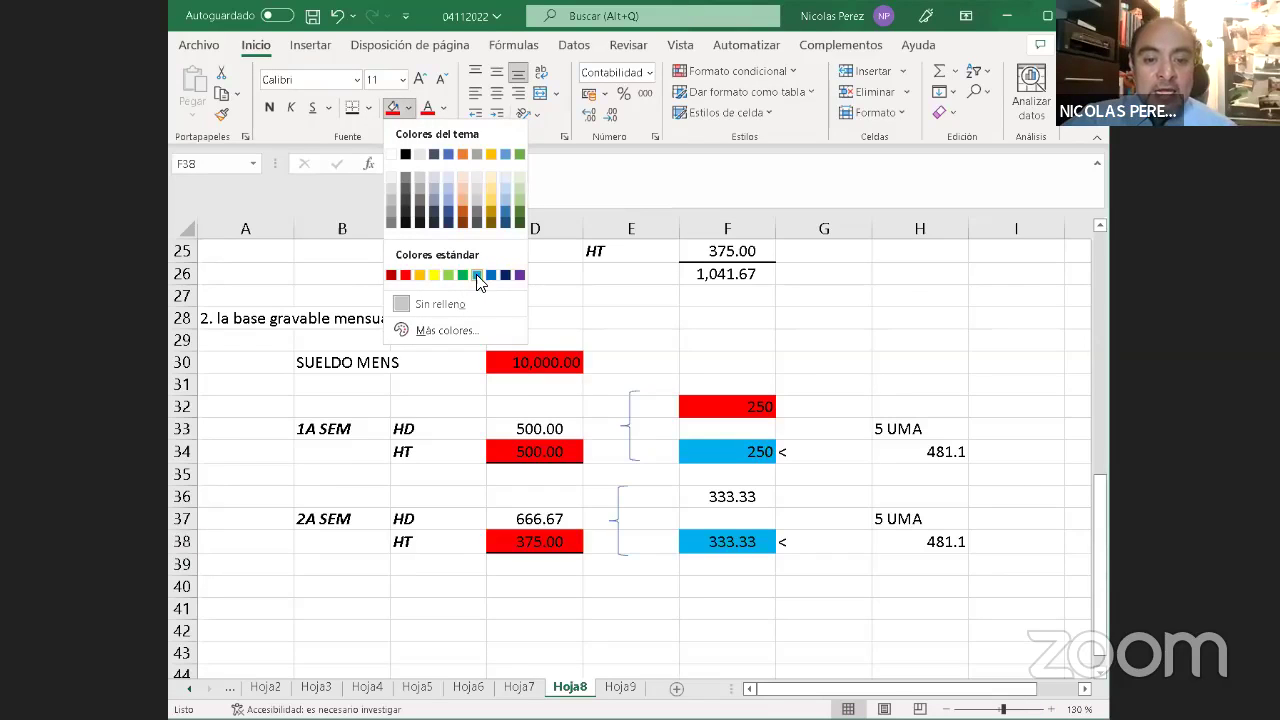
{"action": "left_click", "coordinate": [476, 278]}
{"action": "left_click", "coordinate": [820, 563]}
{"action": "left_click", "coordinate": [737, 494]}
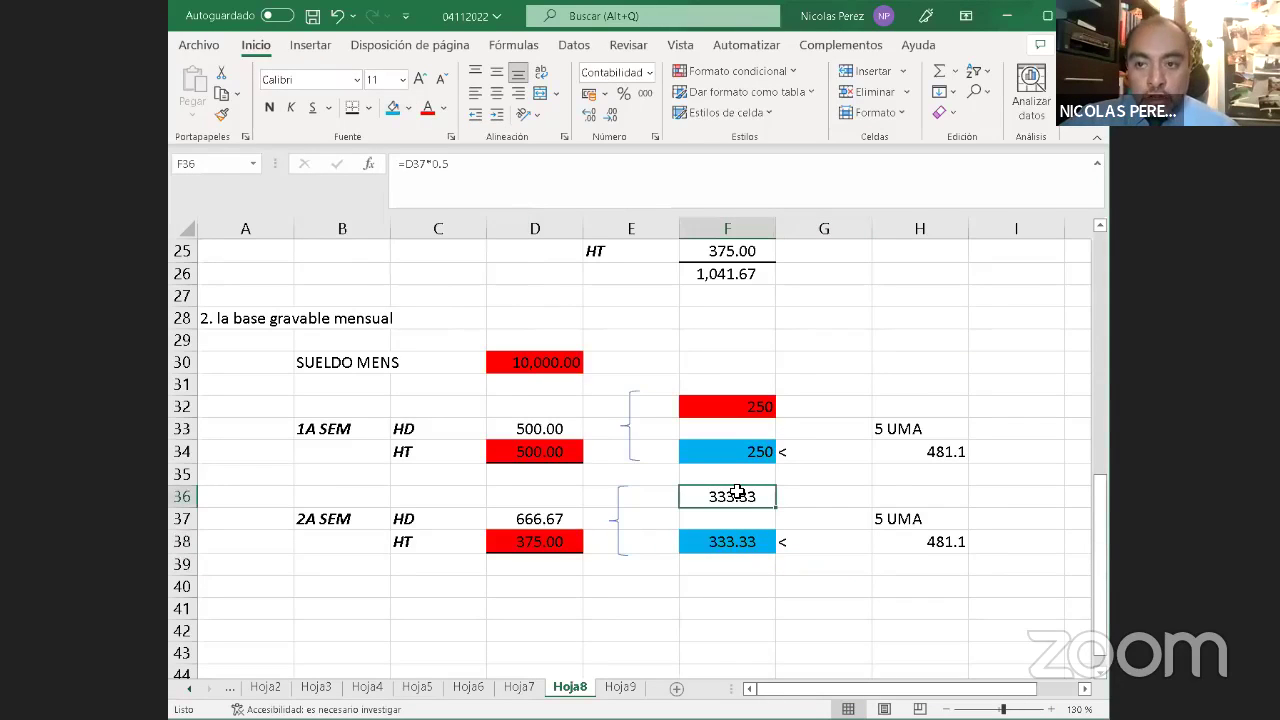
{"action": "left_click", "coordinate": [410, 109]}
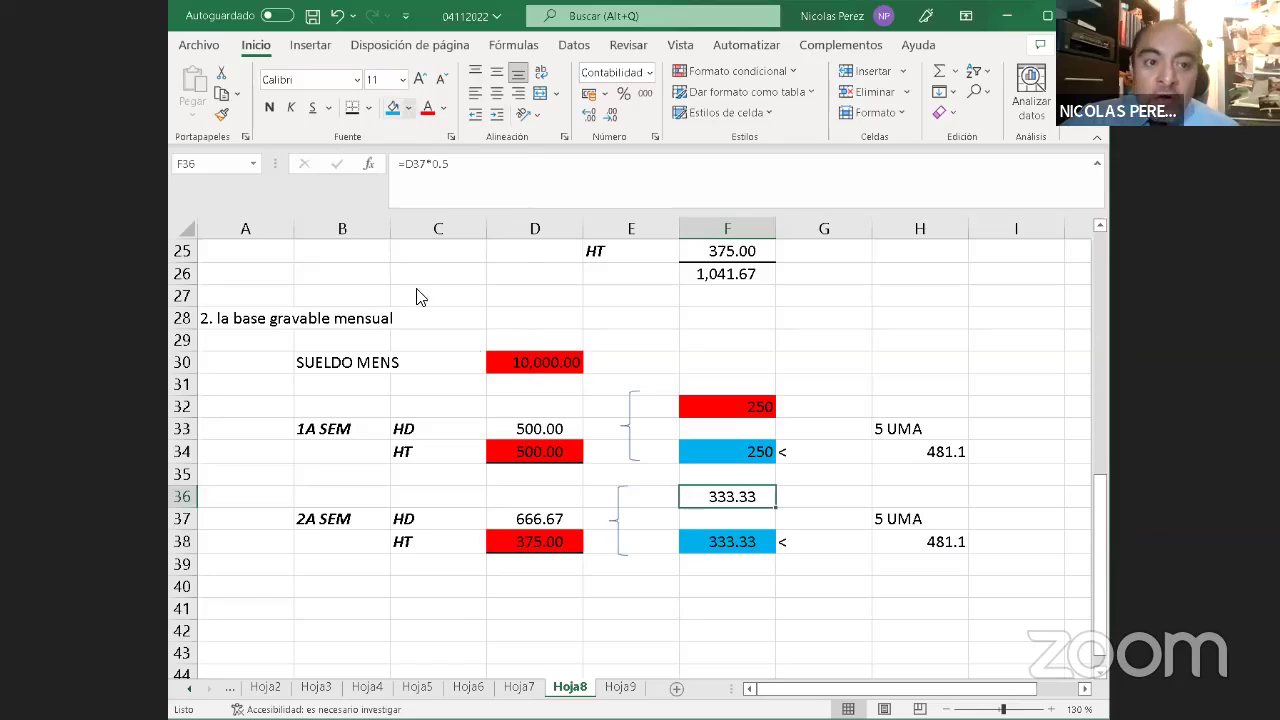
{"action": "left_click", "coordinate": [406, 276]}
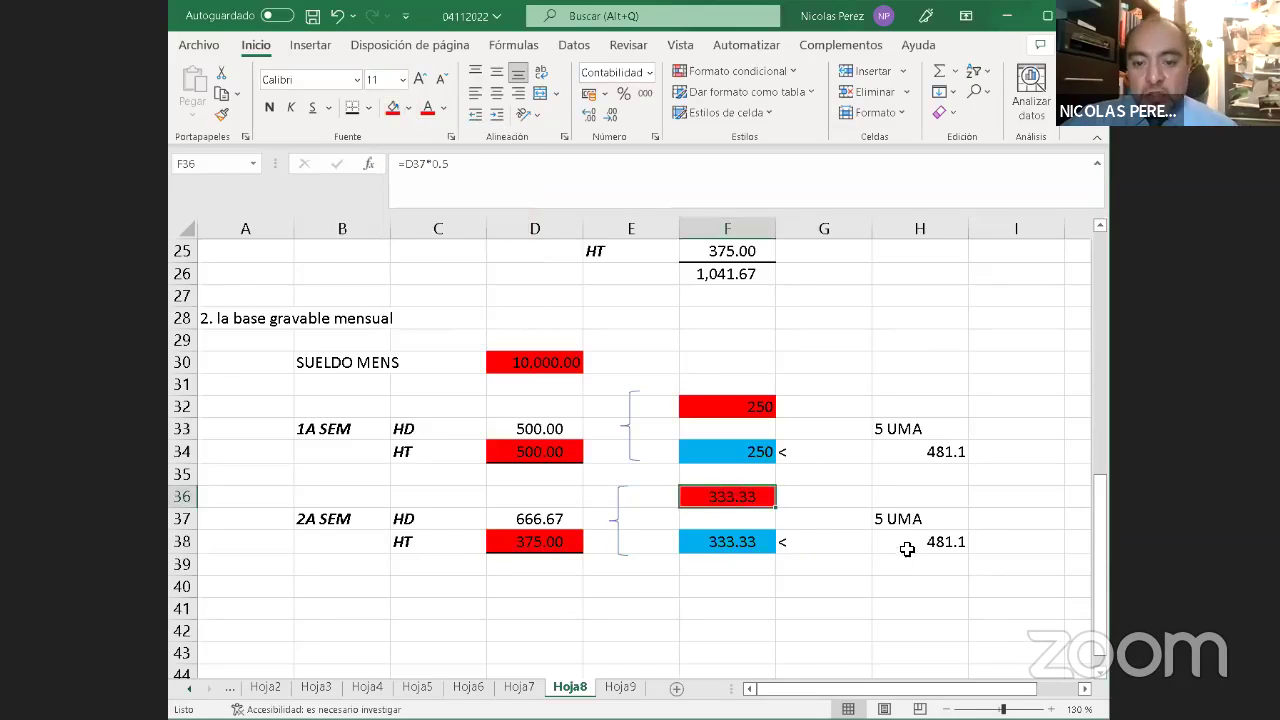
Select the monthly salary in D30 as the first of the red taxable amounts
{"action": "left_click", "coordinate": [904, 547]}
{"action": "left_click", "coordinate": [735, 495]}
{"action": "left_click", "coordinate": [531, 362]}
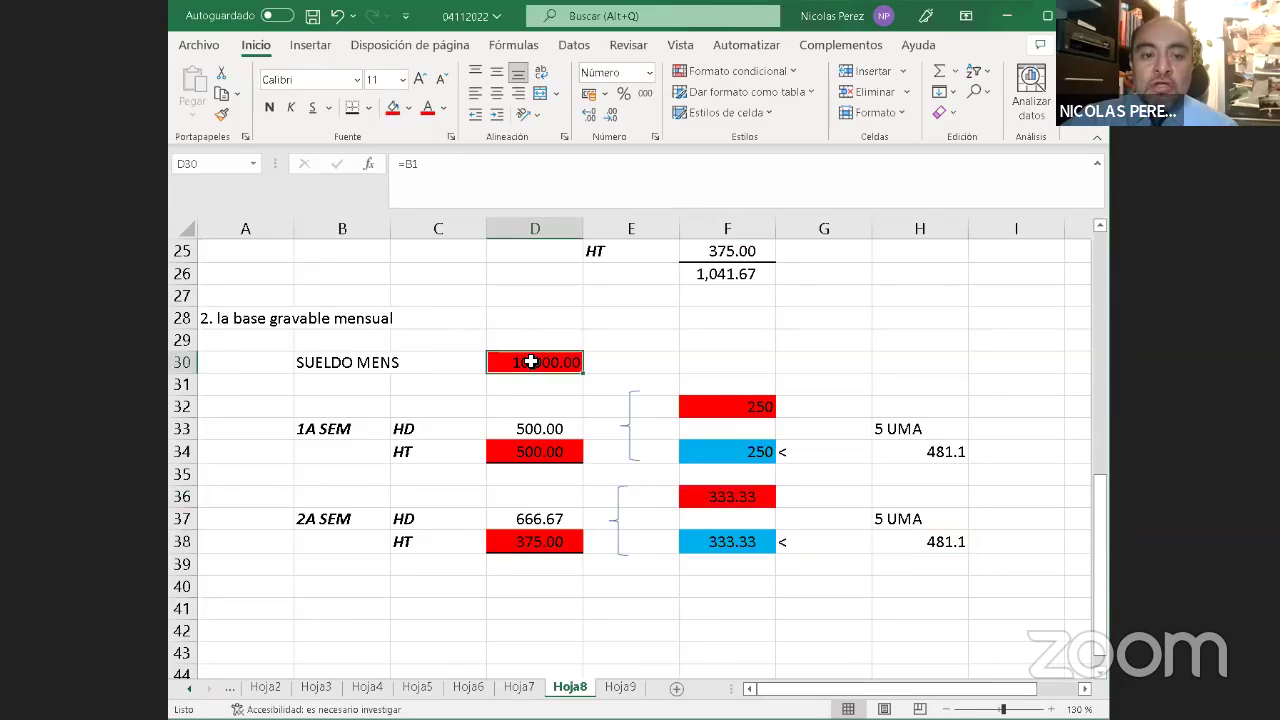